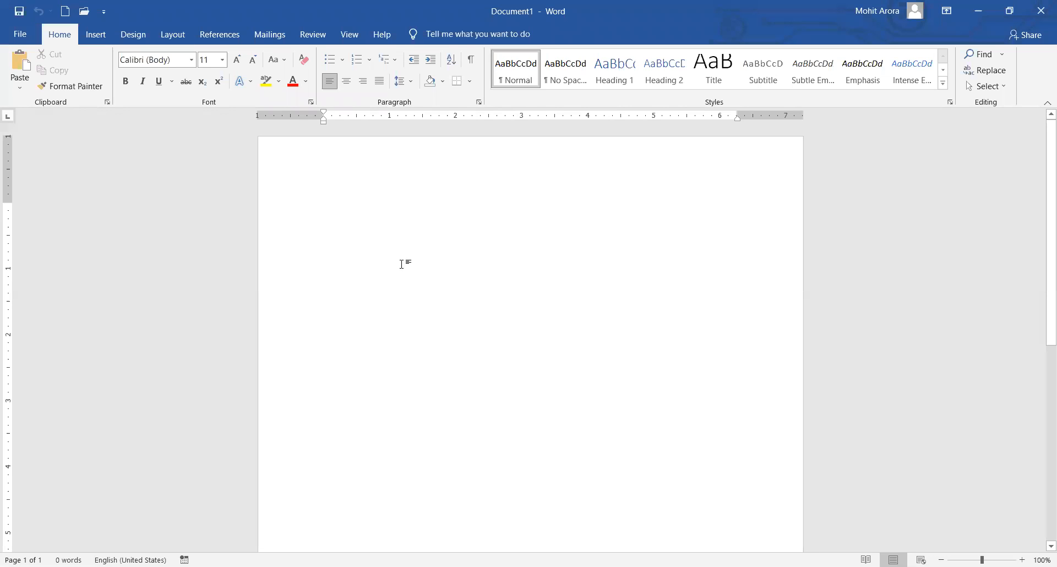
# Type Window, R, Run Box, Winword and Ok / Enter on separate lines.
pyautogui.write('win')
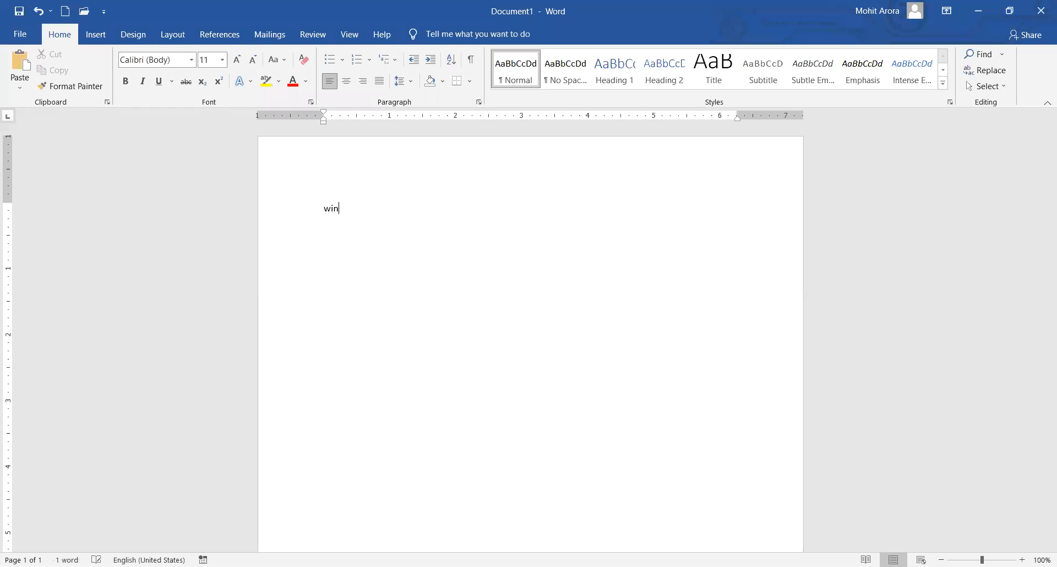
pyautogui.write('dow')
pyautogui.press('Return')
pyautogui.write('R')
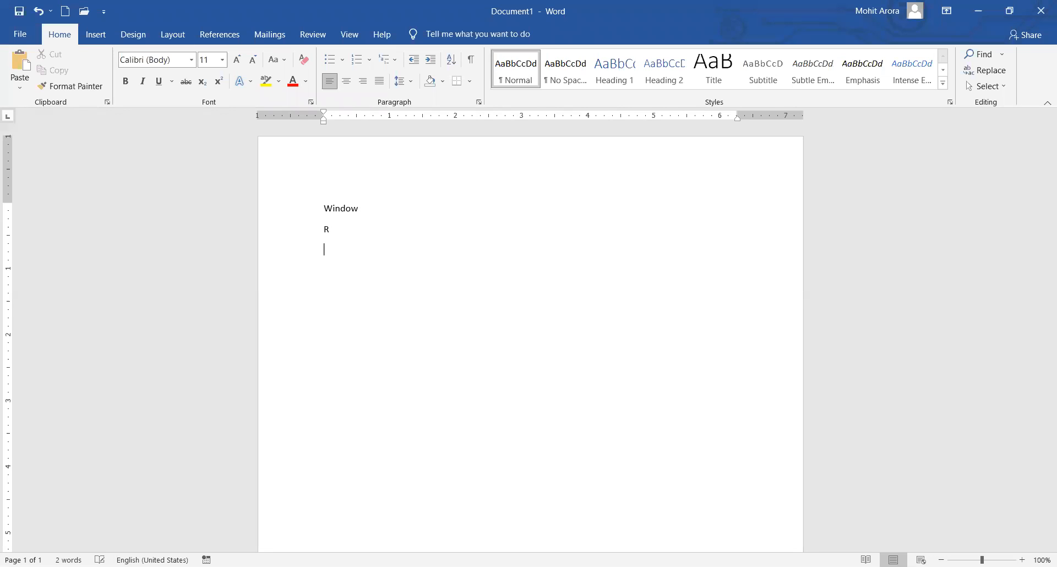
pyautogui.write('Run')
pyautogui.write(' Box')
pyautogui.write('win')
pyautogui.write('word')
pyautogui.write('ok /')
pyautogui.write('/')
pyautogui.write('Enter')
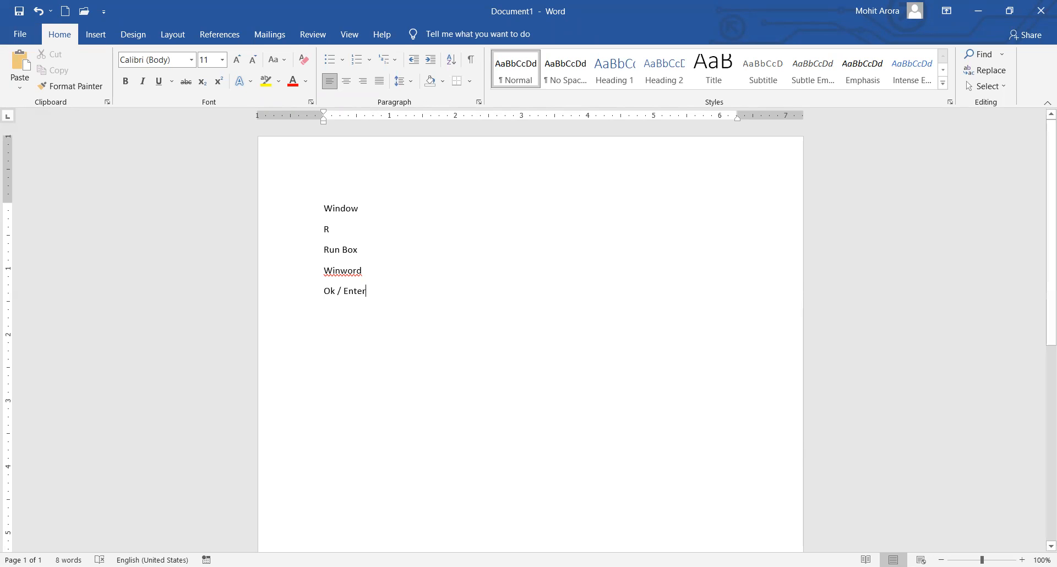
# Zoom the page in to 140%.
pyautogui.click(1021, 560)
pyautogui.click(1022, 560)
pyautogui.click(1022, 560)
pyautogui.click(1022, 560)
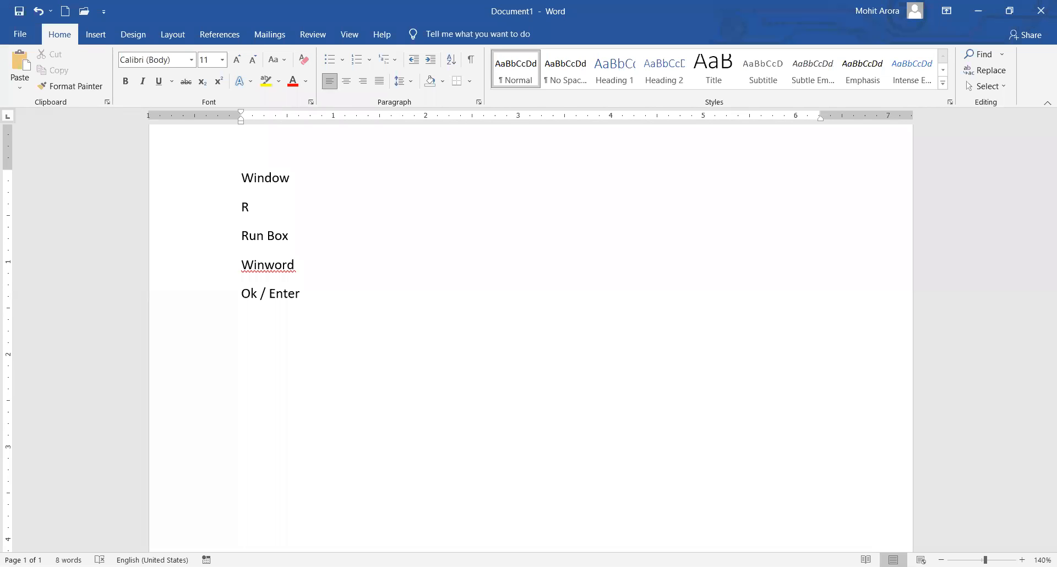
pyautogui.press('super+r')
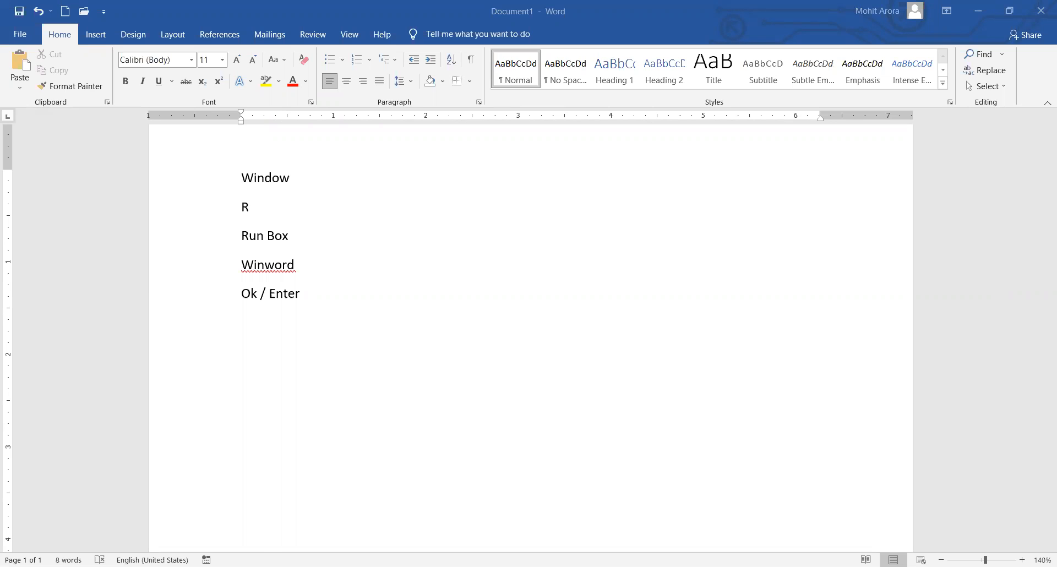
pyautogui.click(88, 59)
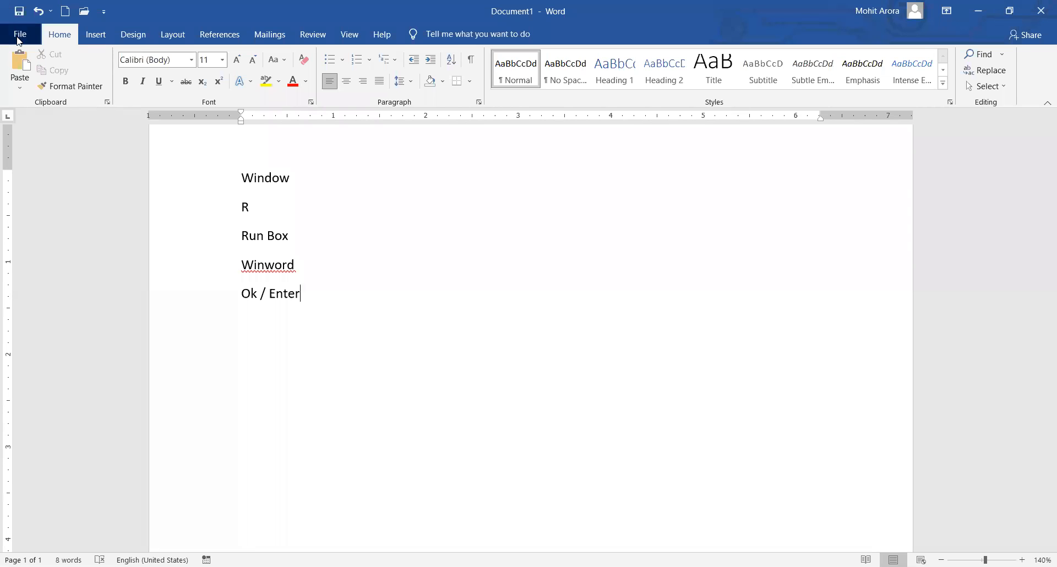
# From File > New, create a document from the Employee of the month certificate template.
pyautogui.click(19, 36)
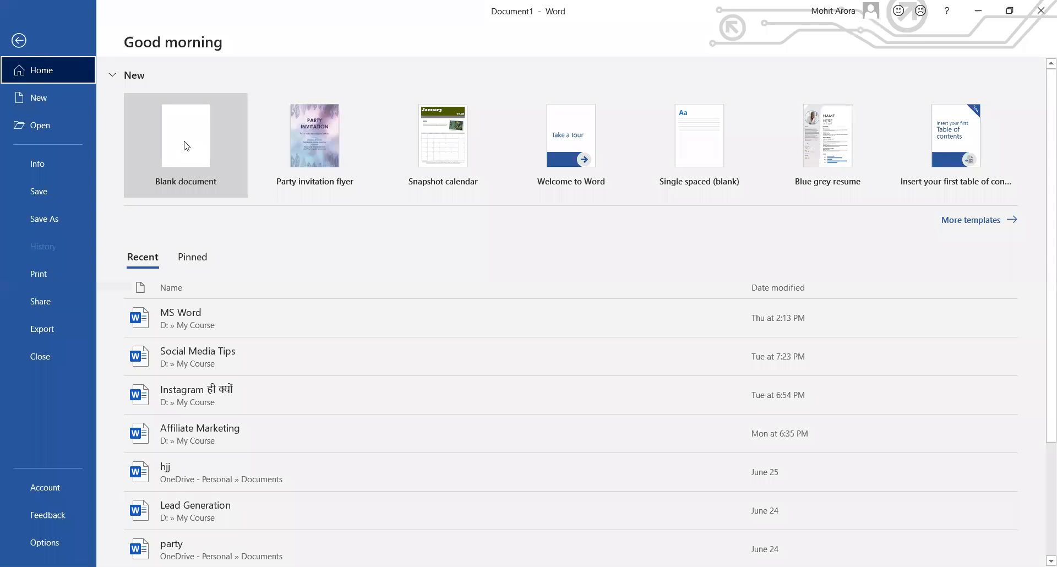
pyautogui.click(43, 98)
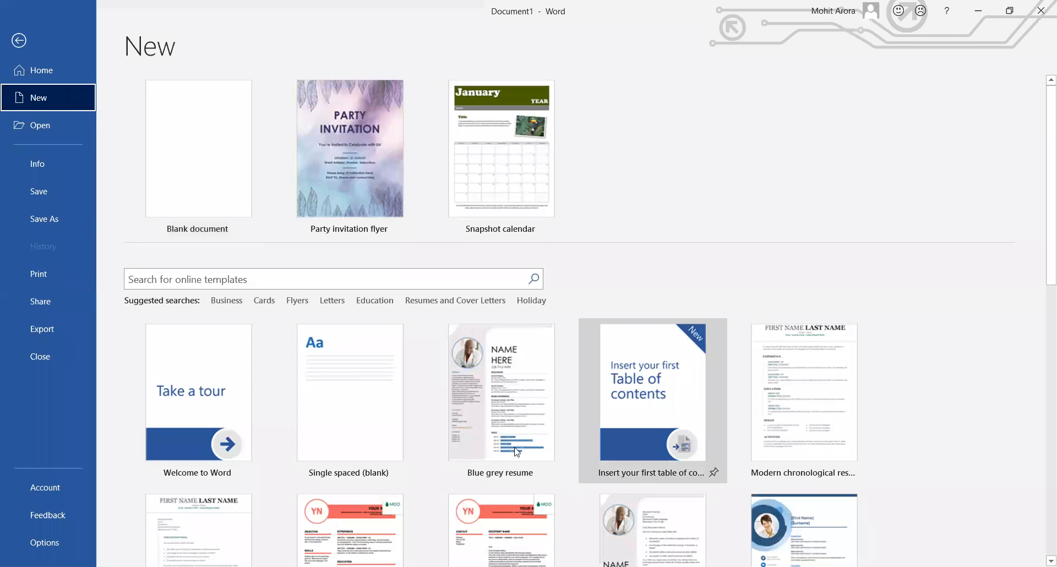
pyautogui.scroll(-3, 747, 339)
pyautogui.scroll(3, 747, 339)
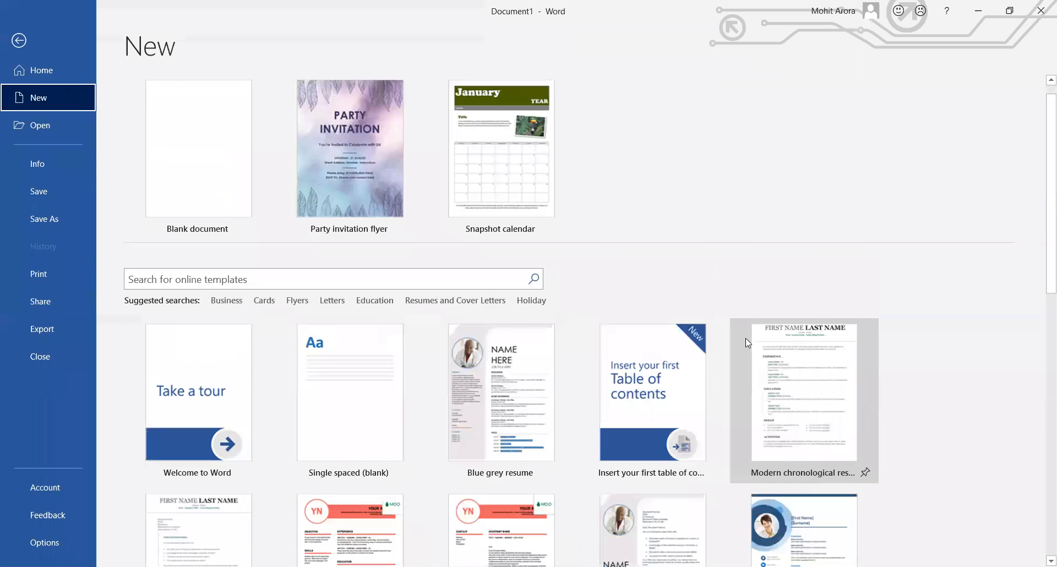
pyautogui.scroll(-3, 738, 425)
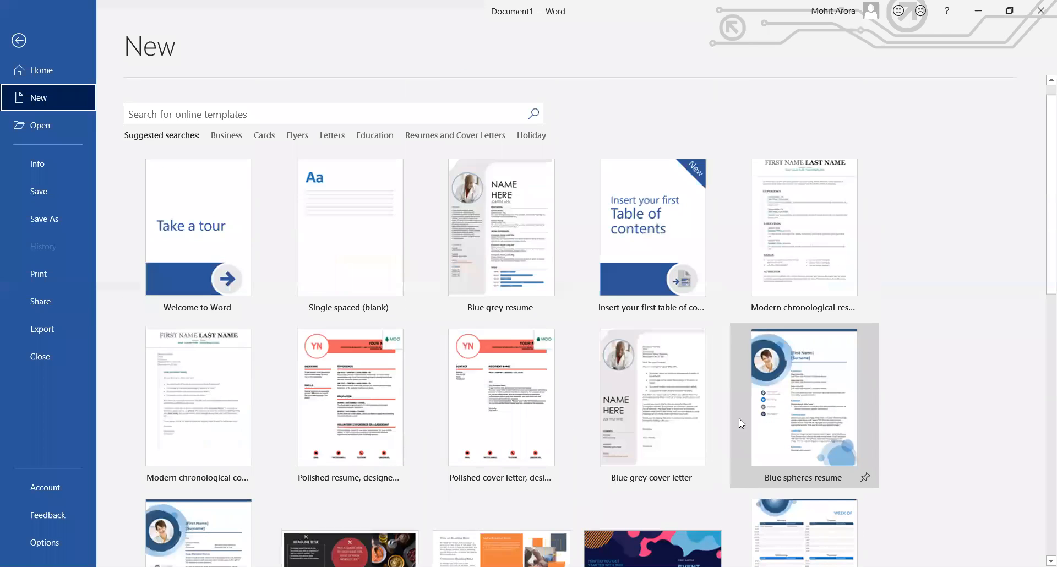
pyautogui.scroll(-3, 678, 359)
pyautogui.scroll(-3, 609, 297)
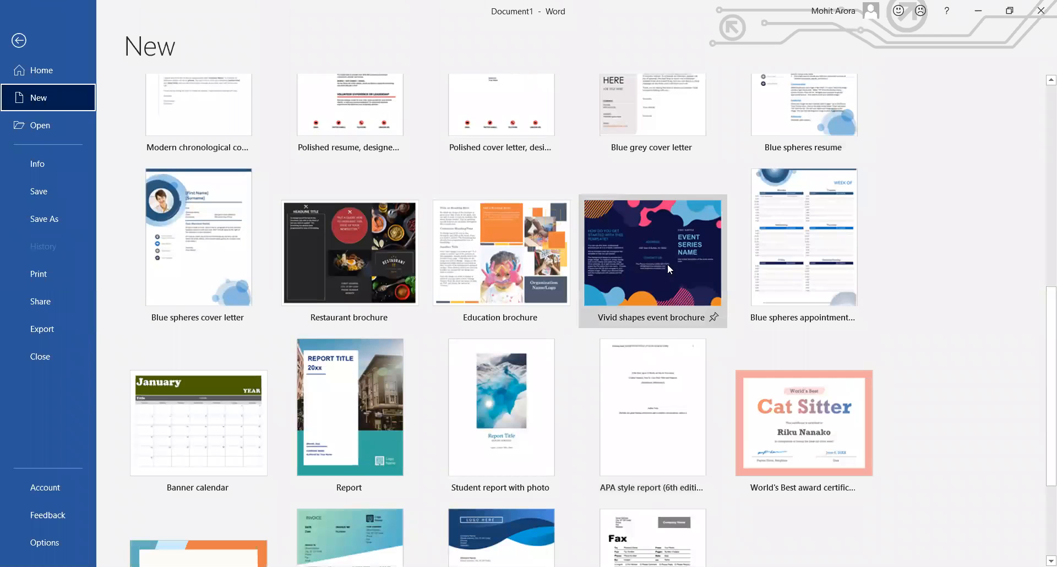
pyautogui.scroll(-3, 516, 343)
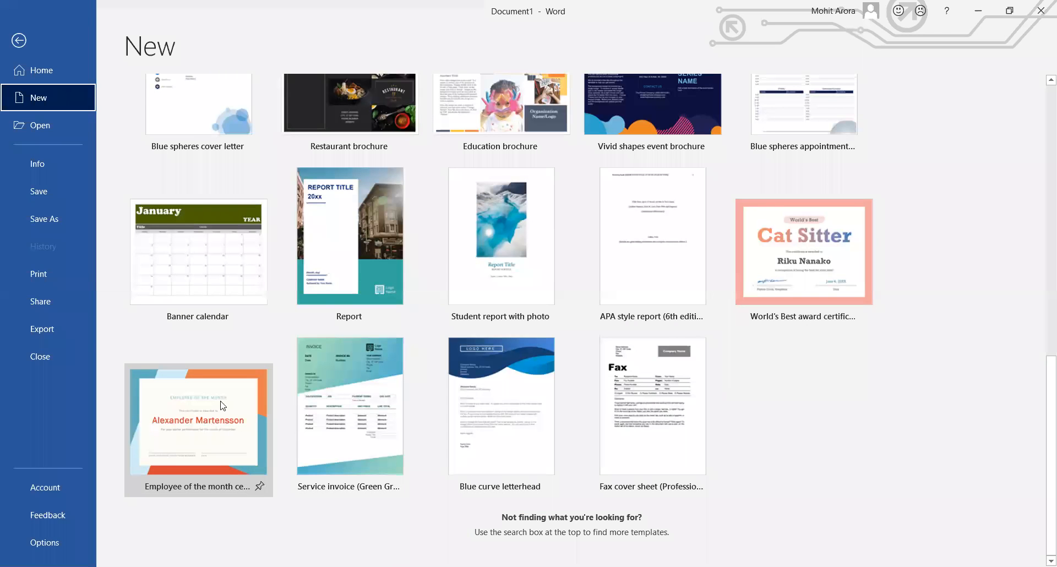
pyautogui.click(202, 406)
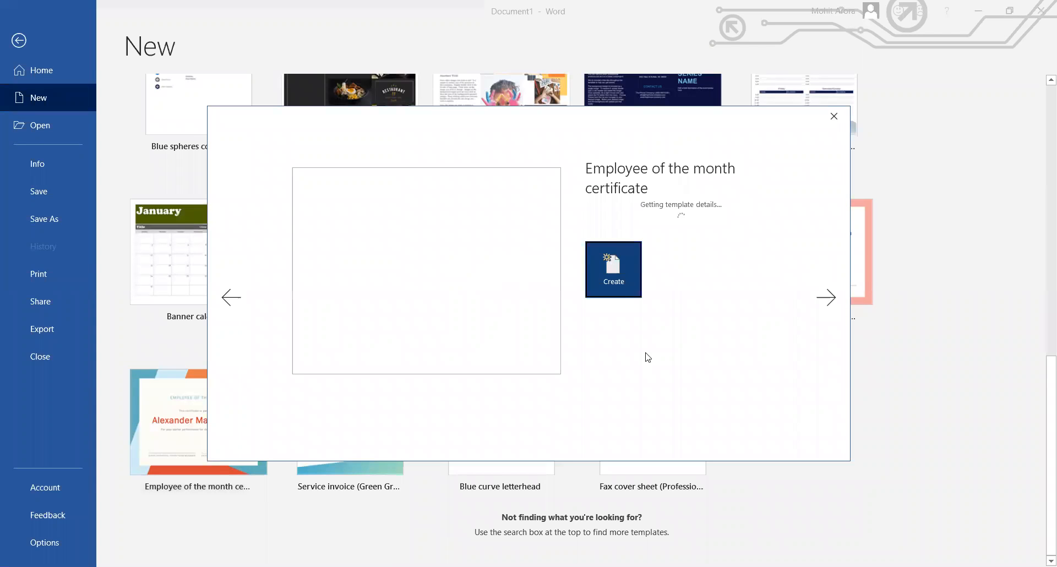
pyautogui.press('Return')
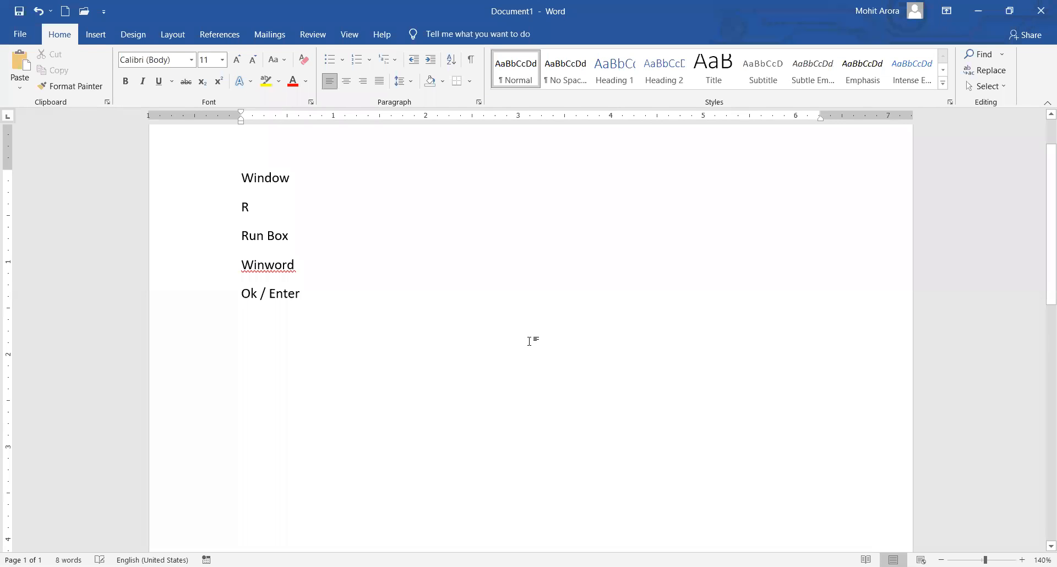
pyautogui.press('super+r')
# Add a 'CtrL s' line below the list and save the file as JK in Documents.
pyautogui.press('Return')
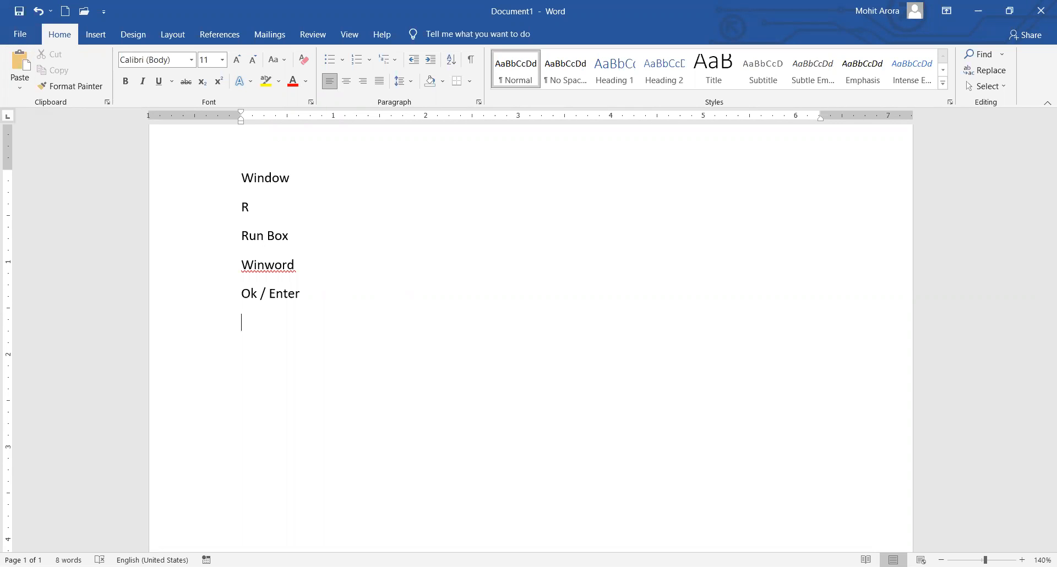
pyautogui.write('ctrL s')
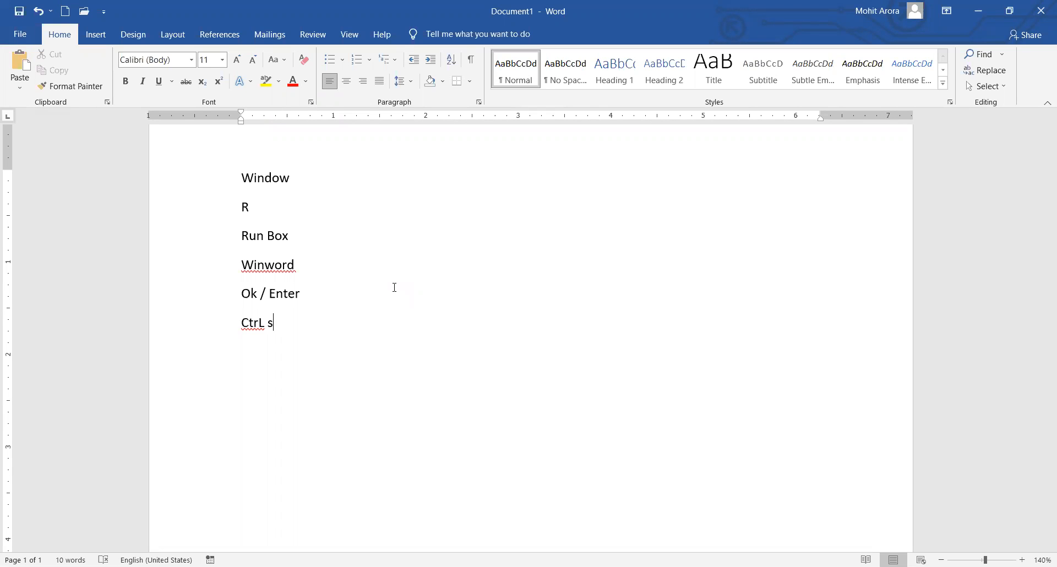
pyautogui.hotkey('ctrl', 's')
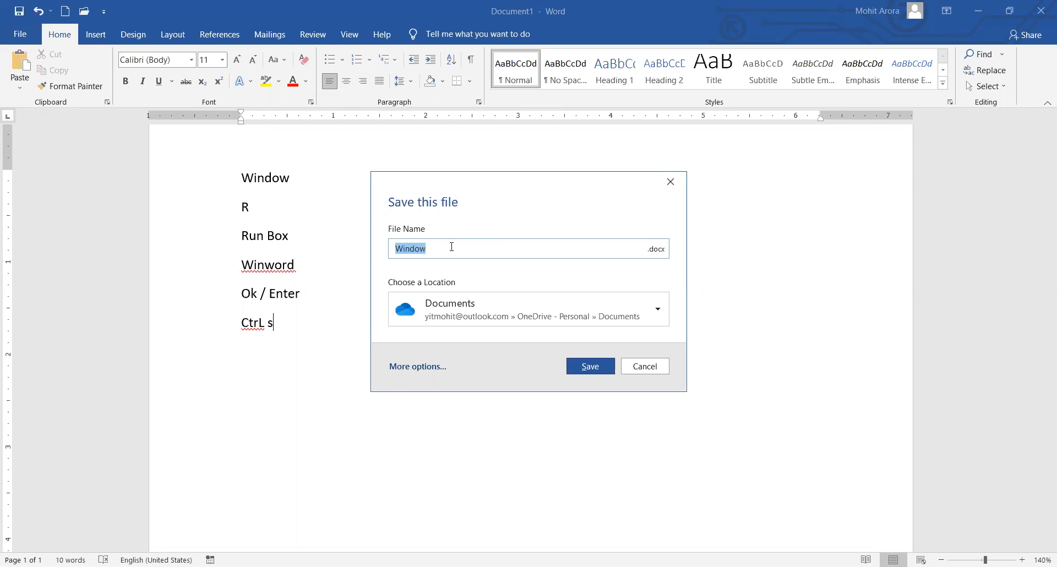
pyautogui.write('JK')
pyautogui.click(656, 310)
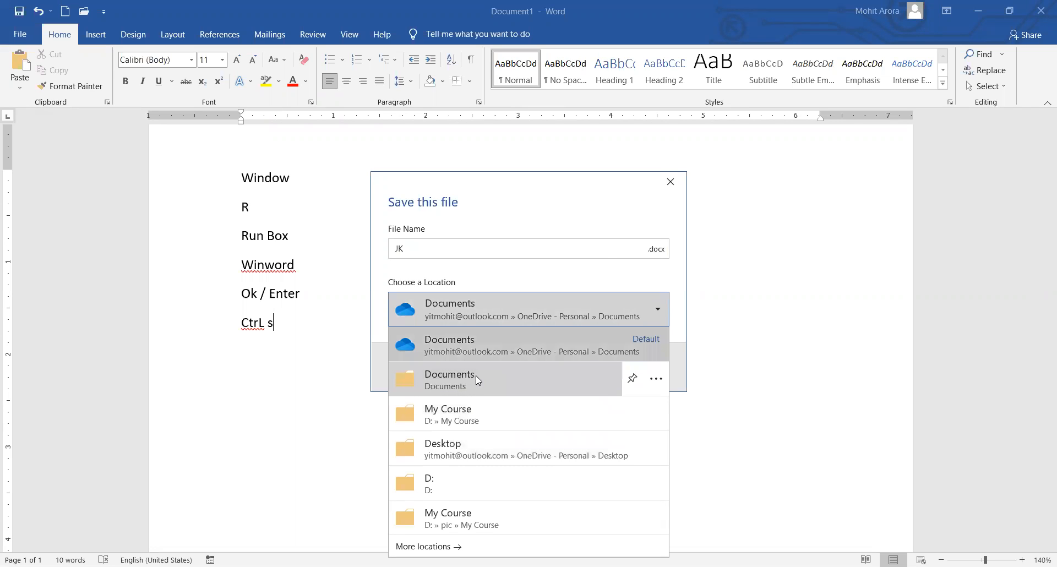
pyautogui.click(461, 386)
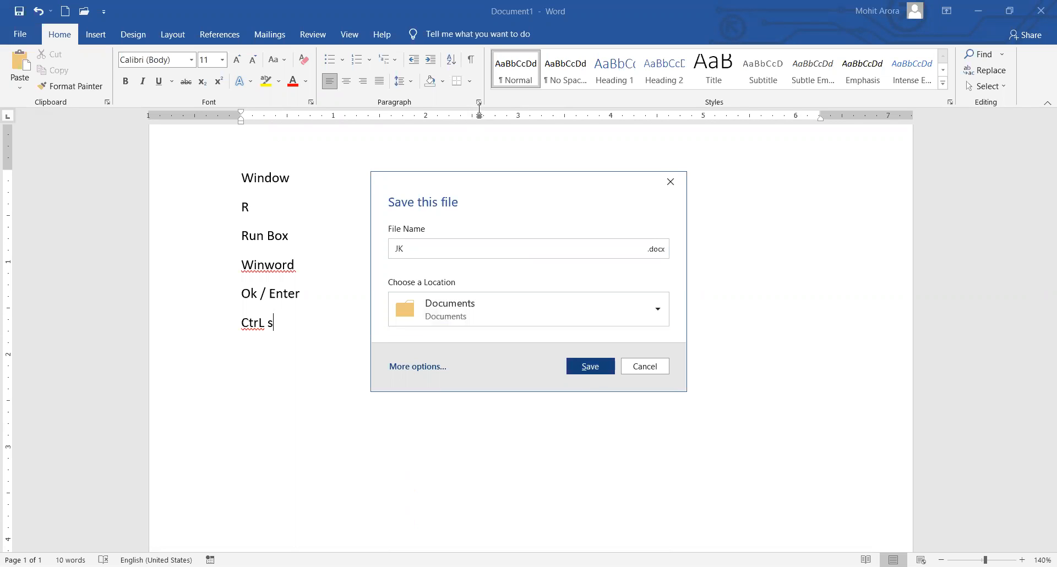
pyautogui.press('Return')
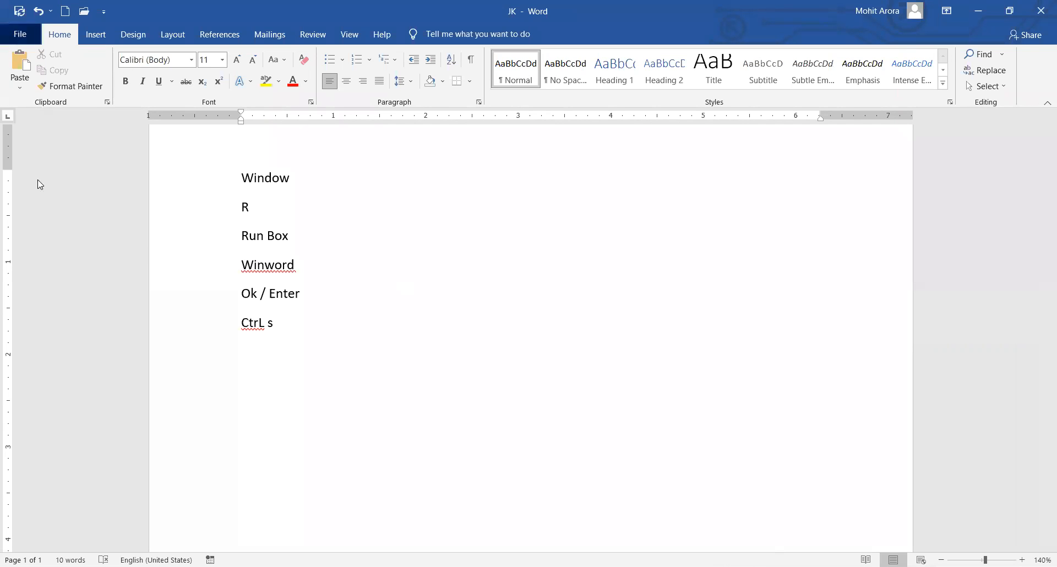
# Open the File view with Alt+F and go to the Print page for JK.
pyautogui.hotkey('alt', 'f')
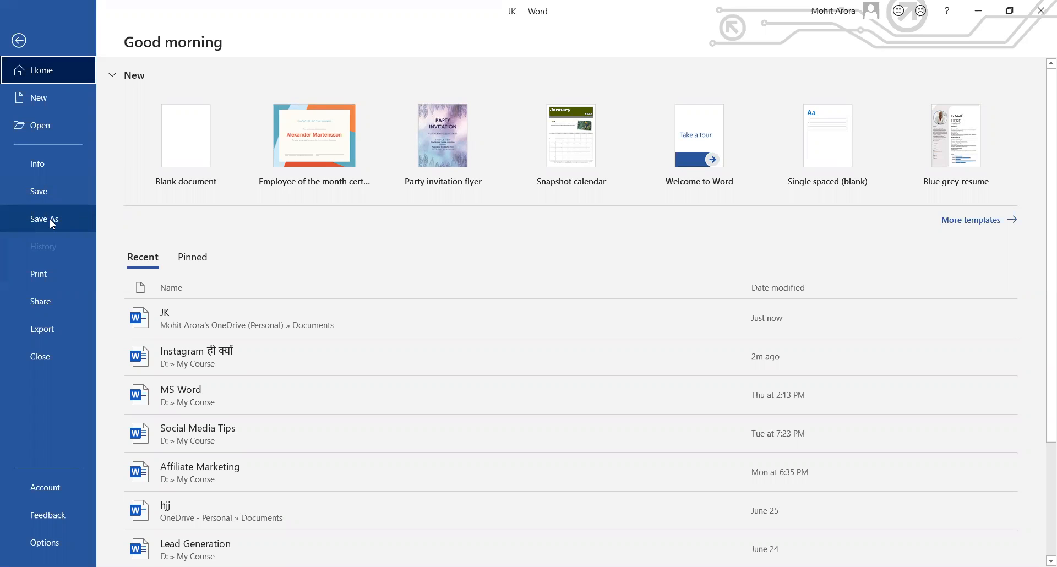
pyautogui.click(50, 274)
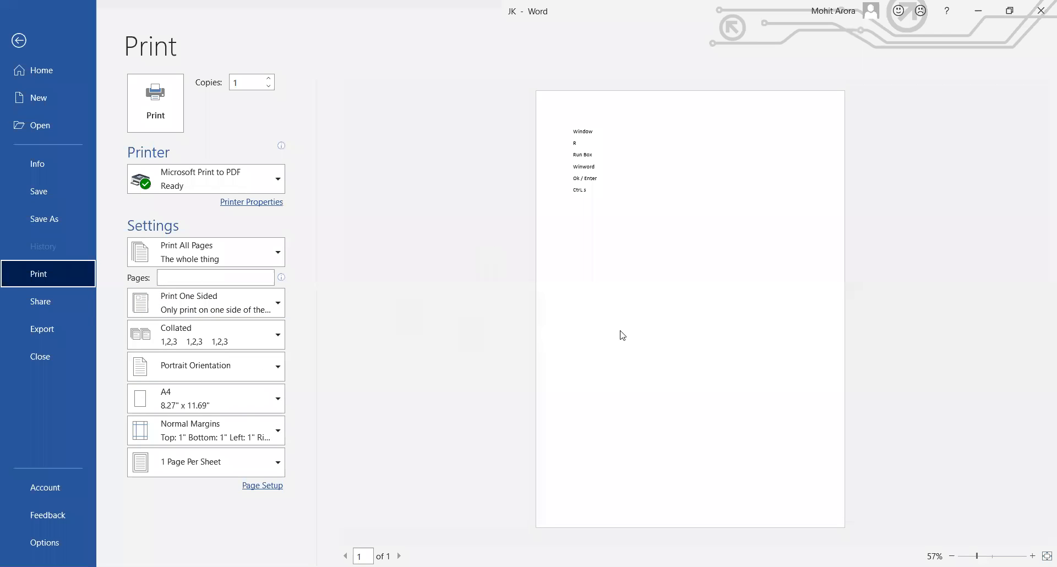
# Keep A4 paper, preview JK in landscape, then switch it back to portrait.
pyautogui.click(246, 413)
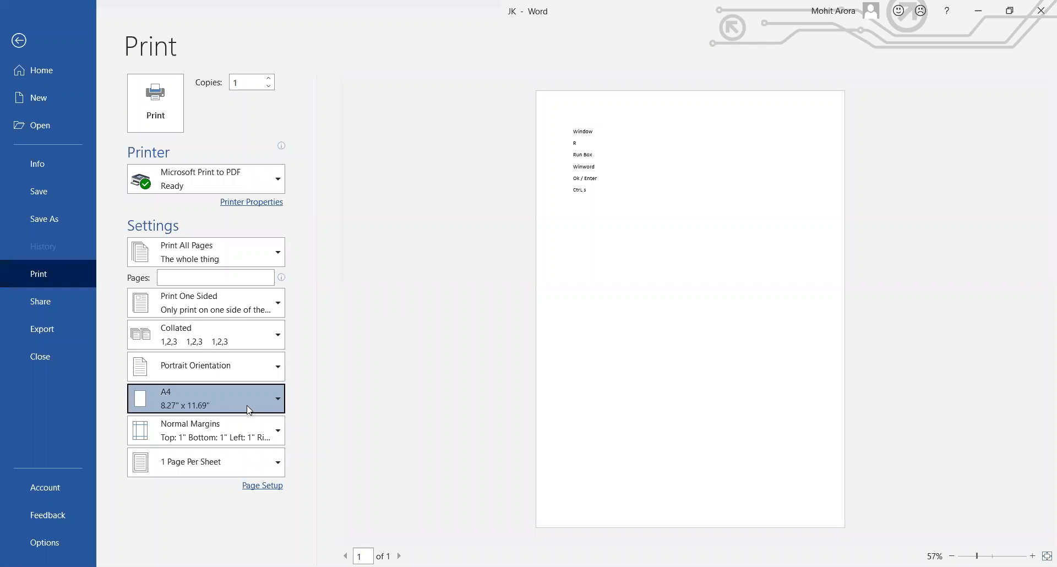
pyautogui.click(229, 347)
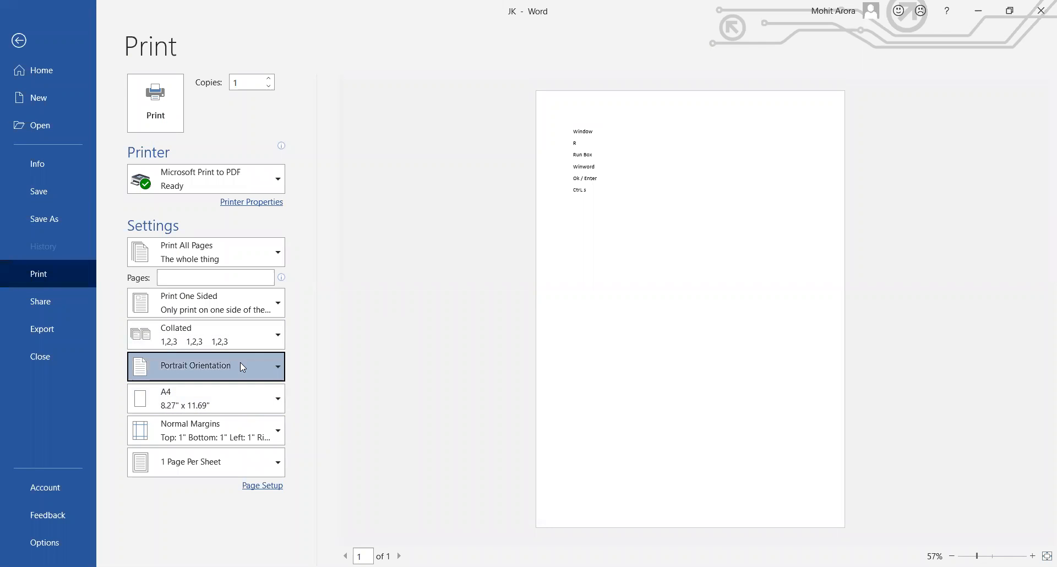
pyautogui.click(240, 362)
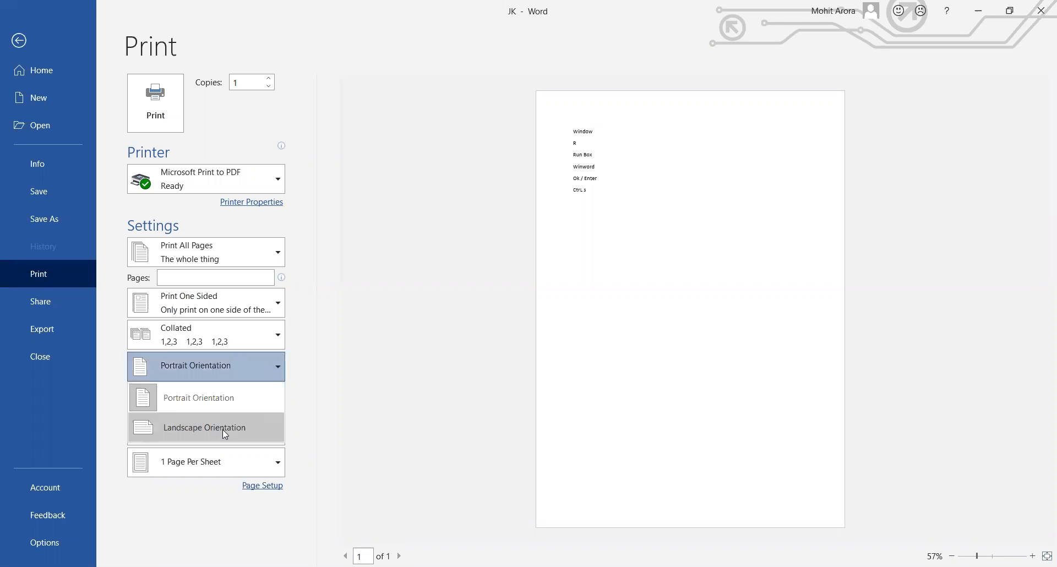
pyautogui.click(225, 434)
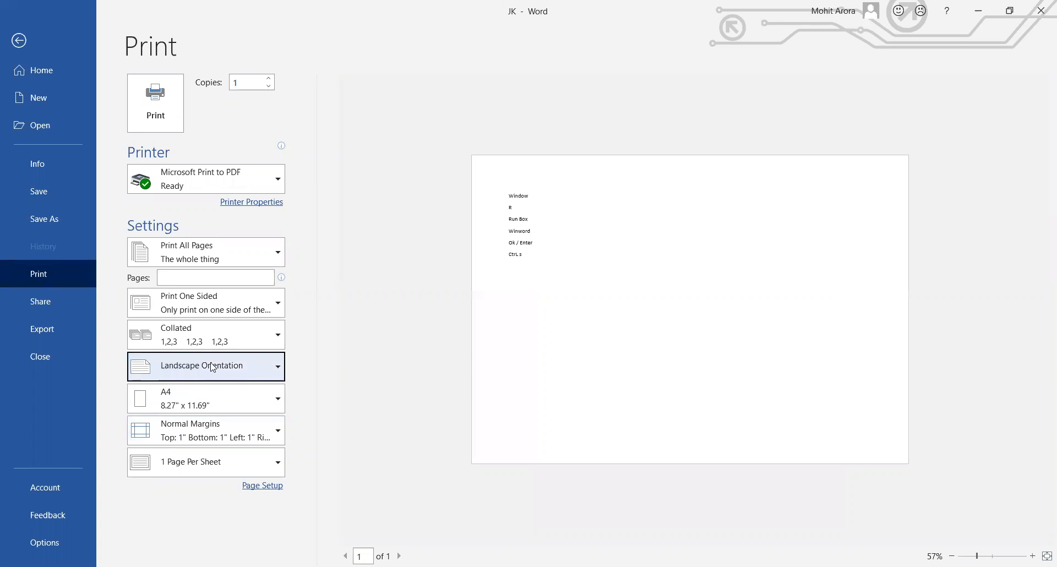
pyautogui.click(211, 364)
pyautogui.click(203, 397)
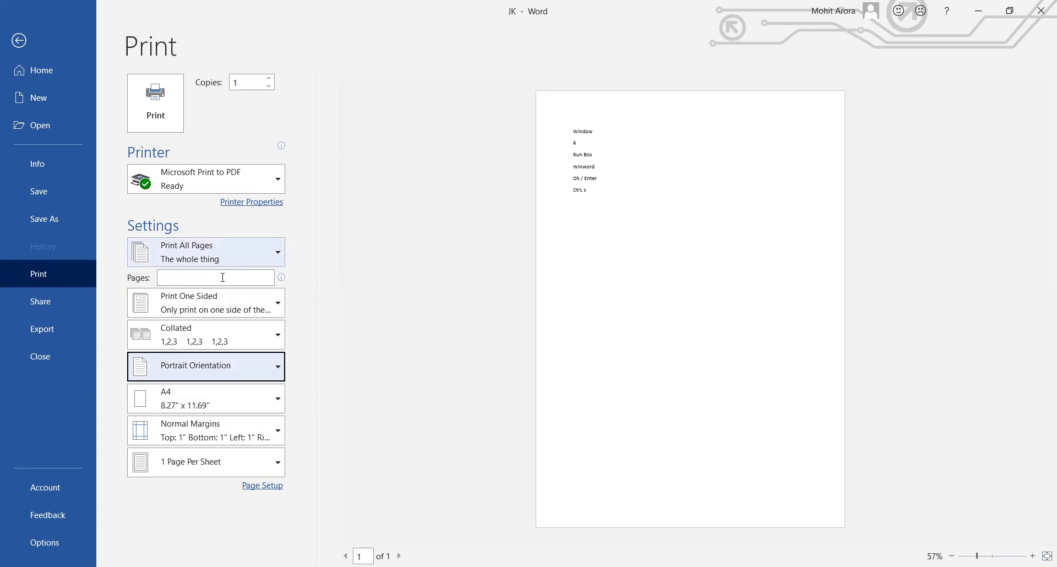
# Try printing only page 1, revert to Print All Pages, and show the printer list.
pyautogui.click(240, 261)
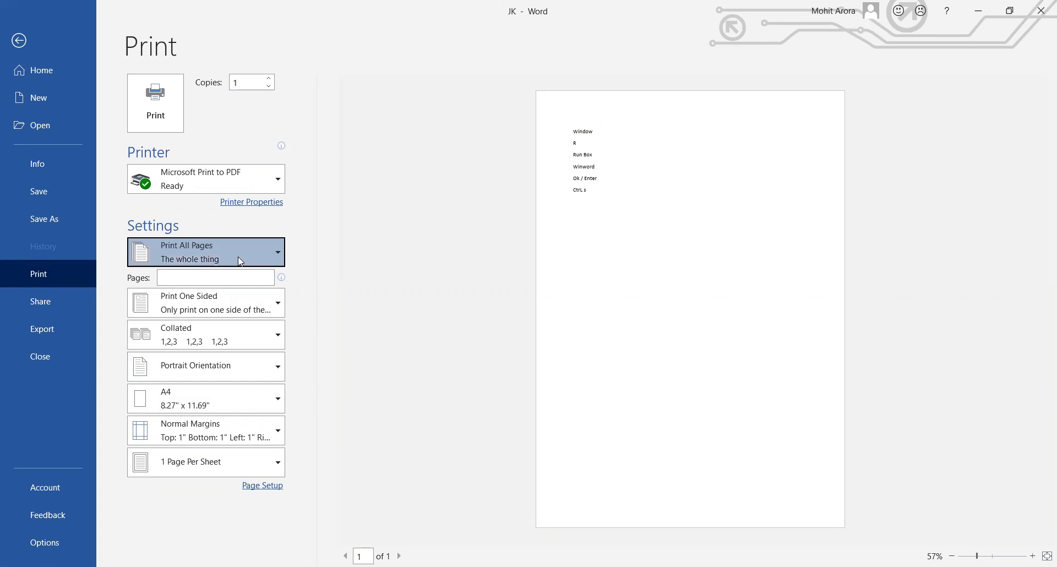
pyautogui.click(240, 261)
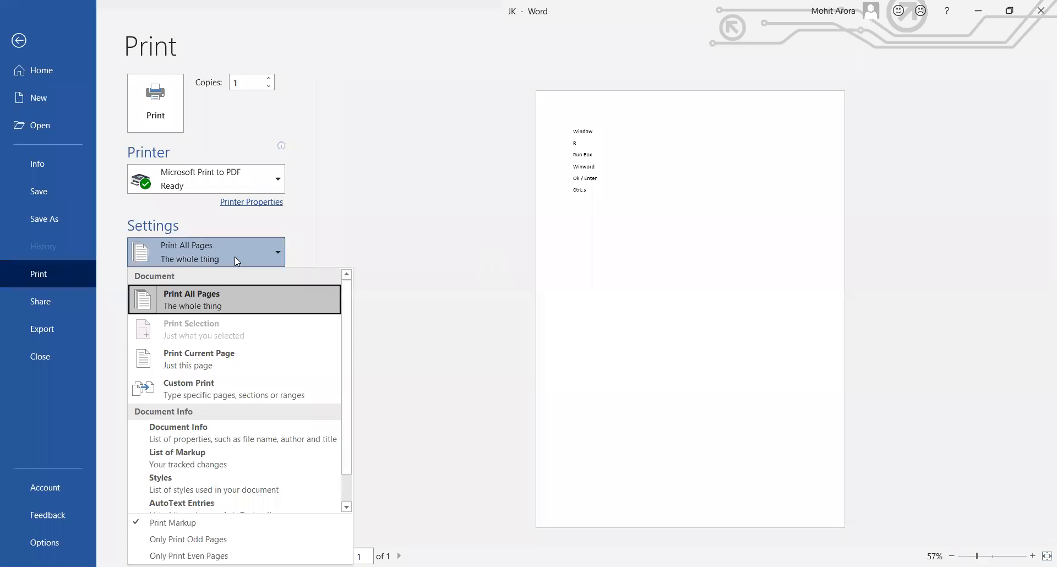
pyautogui.click(235, 259)
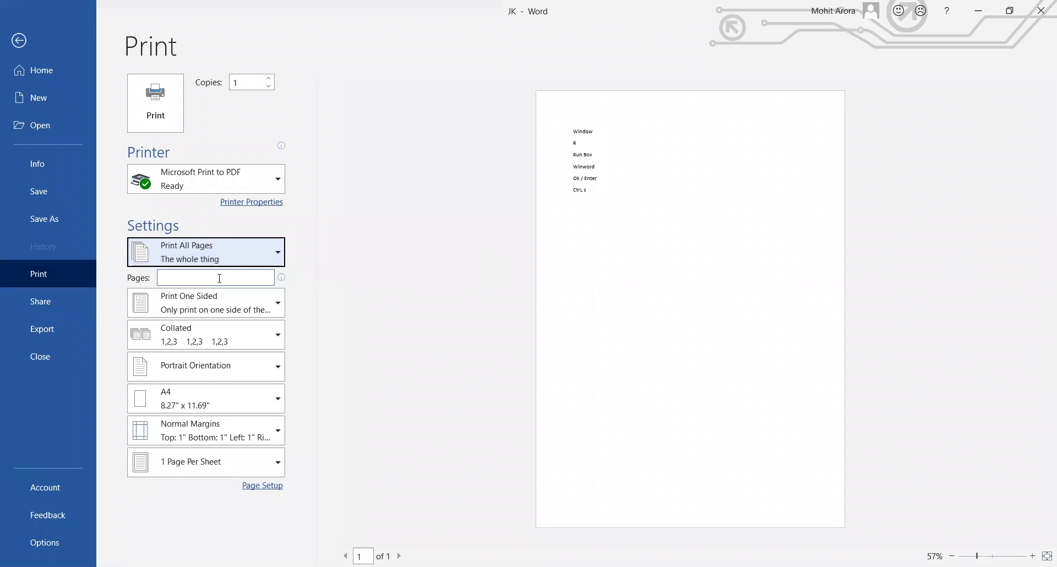
pyautogui.click(222, 277)
pyautogui.write('1')
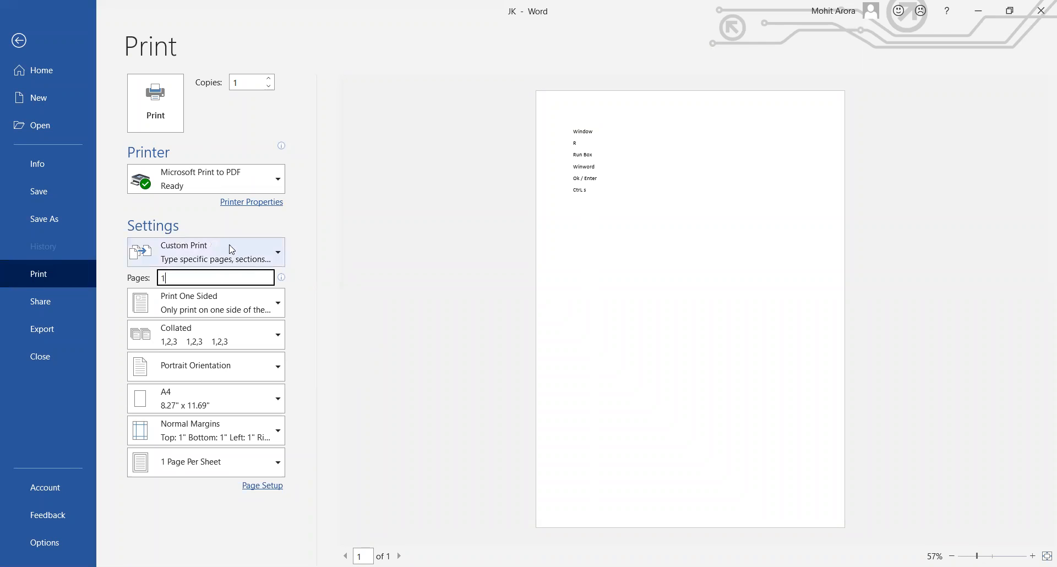
pyautogui.click(230, 246)
pyautogui.click(229, 245)
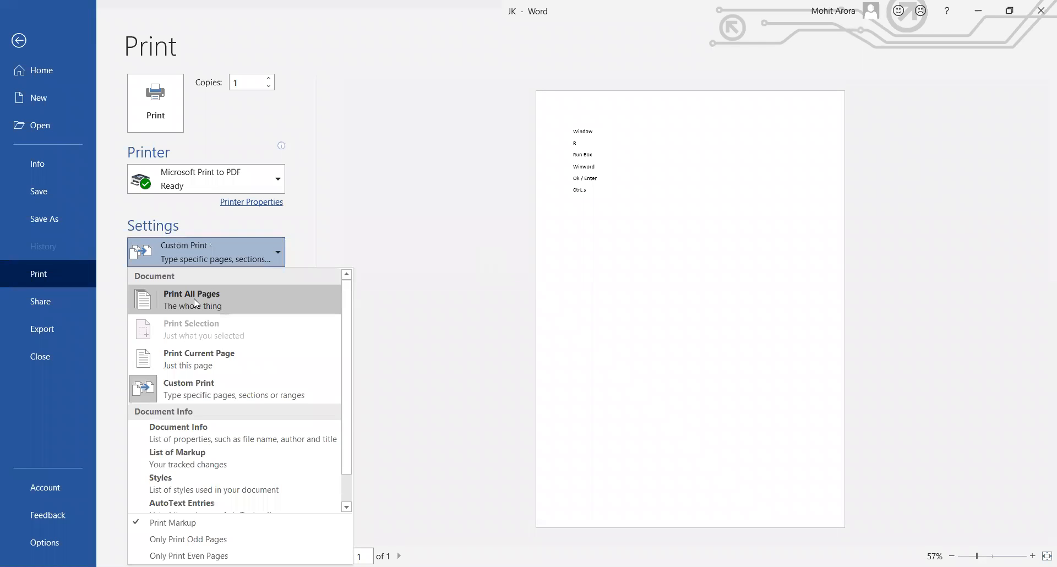
pyautogui.click(193, 298)
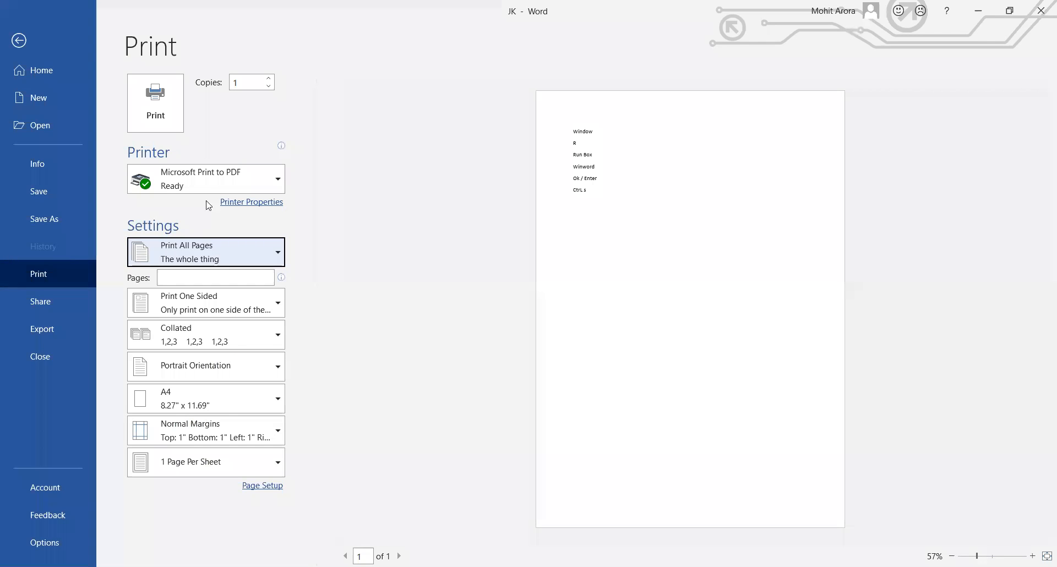
pyautogui.click(233, 187)
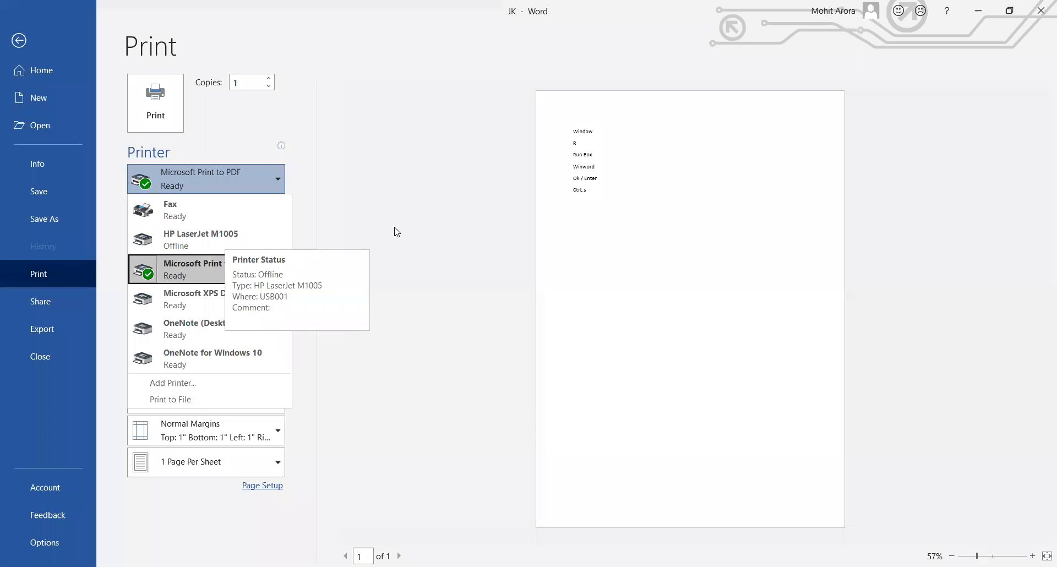
# Leave the printer and copies unchanged and exit Print back to the JK document.
pyautogui.click(317, 246)
pyautogui.click(249, 86)
pyautogui.click(252, 85)
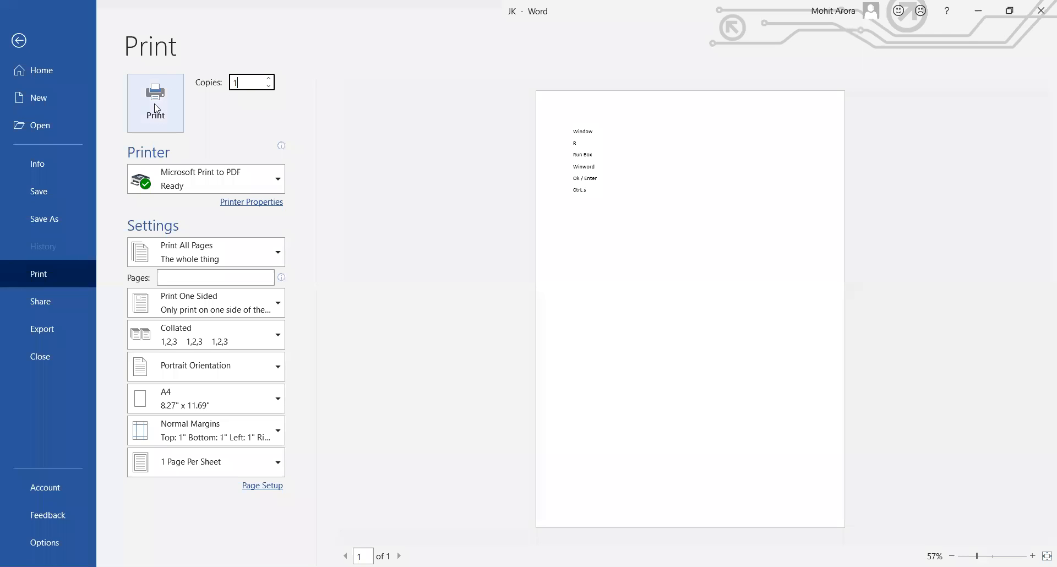
pyautogui.click(19, 41)
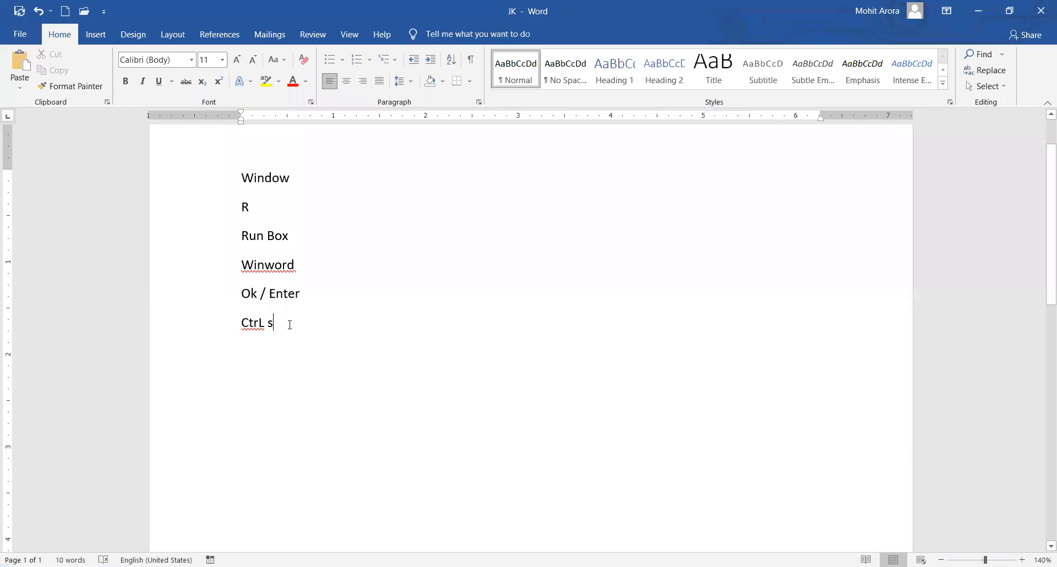
pyautogui.moveTo(302, 267); pyautogui.dragTo(225, 179)
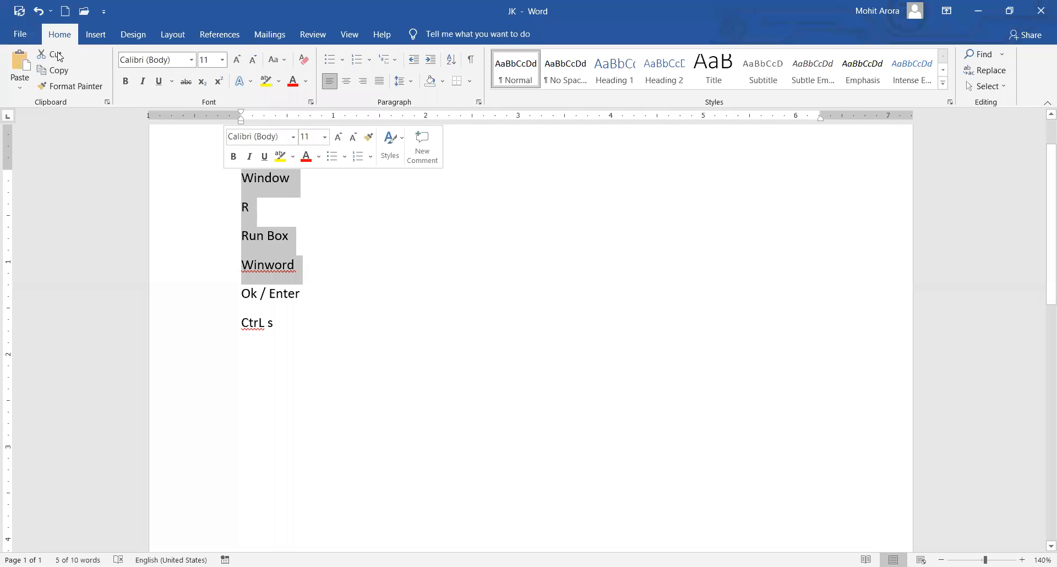
# Cut the Window–Winword lines and paste them below CtrL s after blank lines.
pyautogui.click(50, 54)
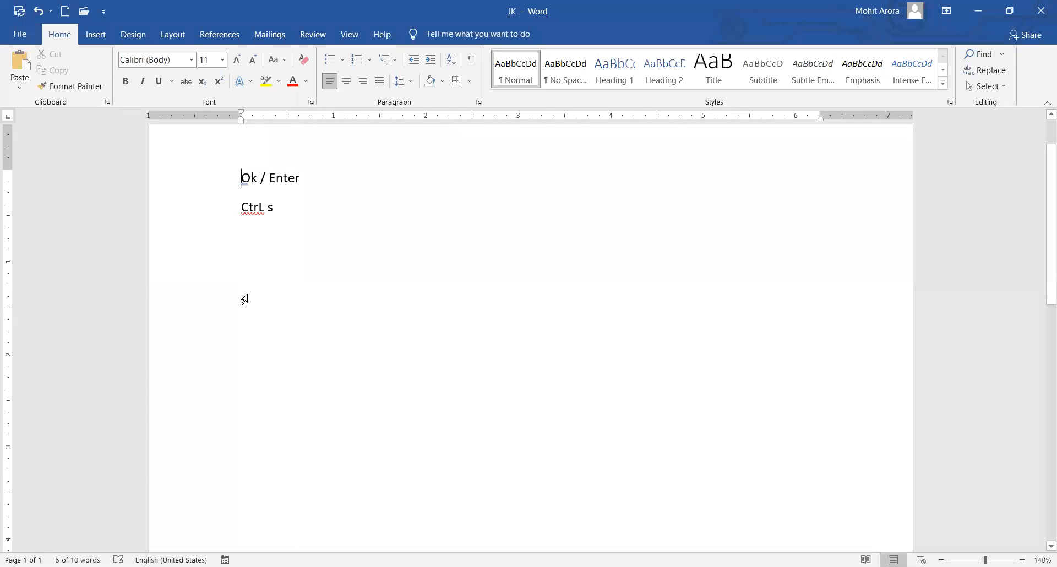
pyautogui.press('Return')
pyautogui.press('Return')
pyautogui.press('Return')
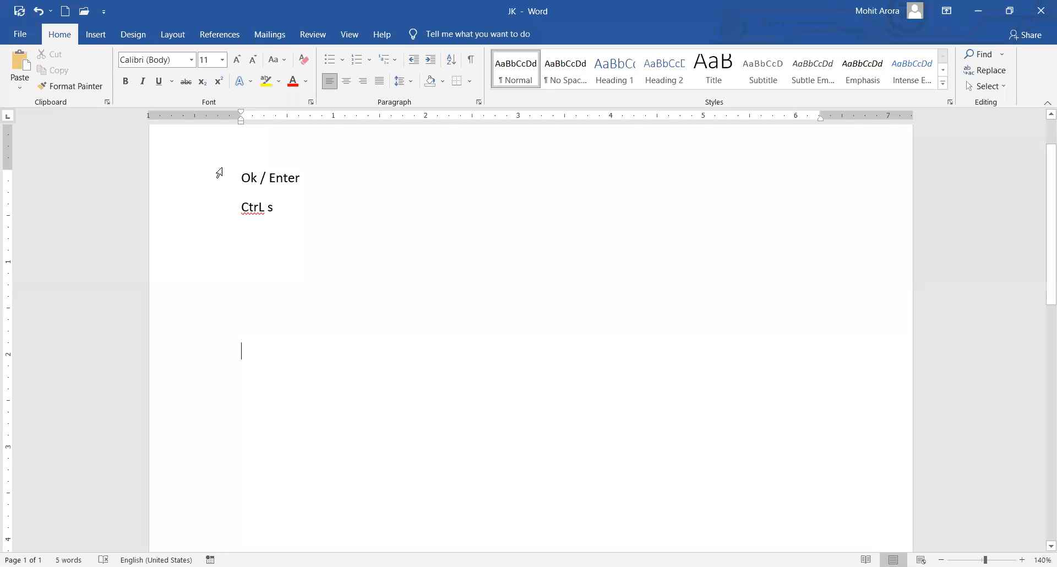
pyautogui.click(21, 60)
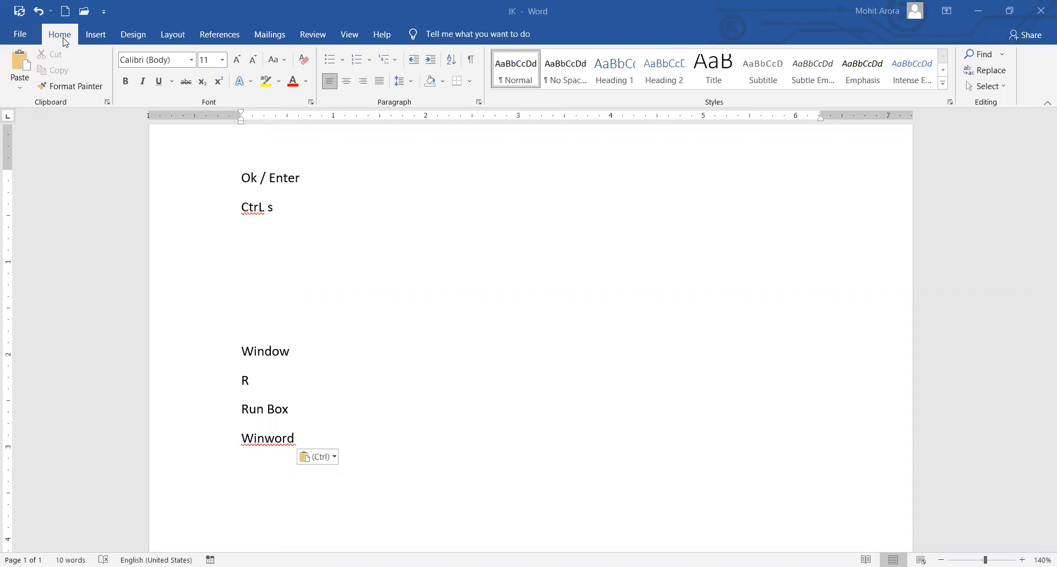
pyautogui.click(325, 206)
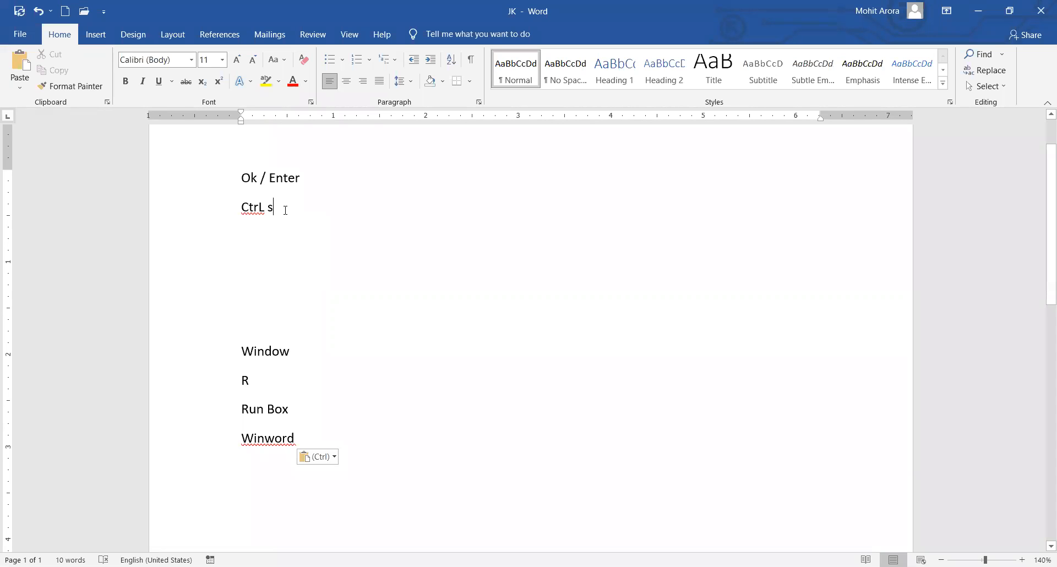
# Copy the Window–Winword lines and paste them on new blank lines above Ok / Enter.
pyautogui.moveTo(307, 439); pyautogui.dragTo(232, 353)
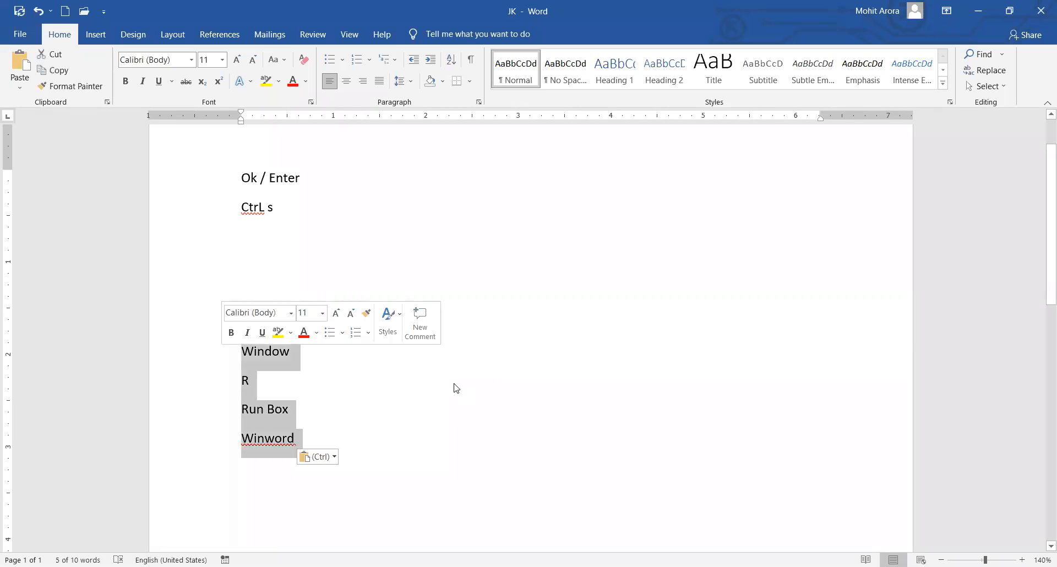
pyautogui.click(57, 71)
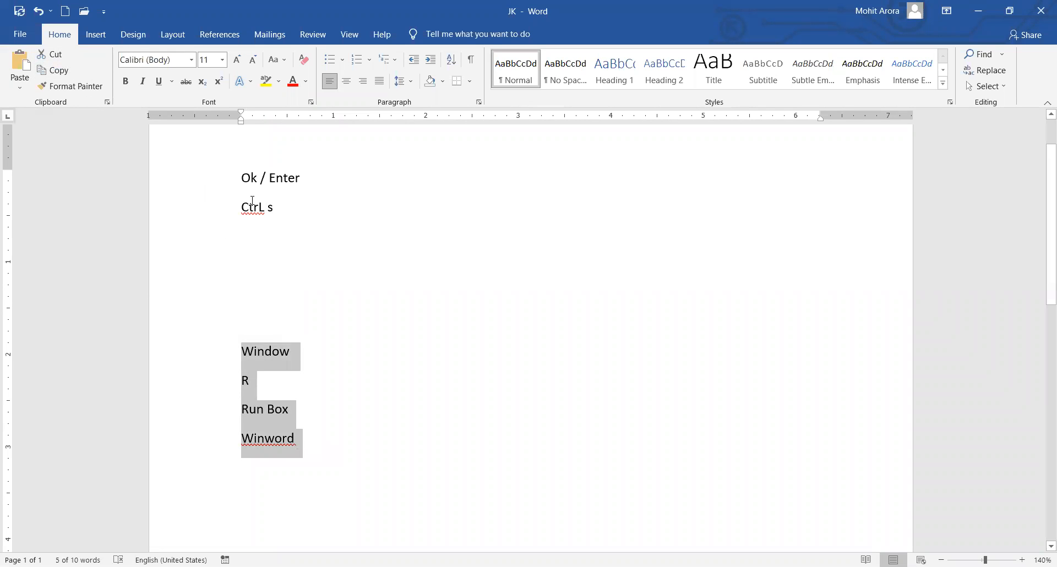
pyautogui.hotkey('ctrl', 'Home')
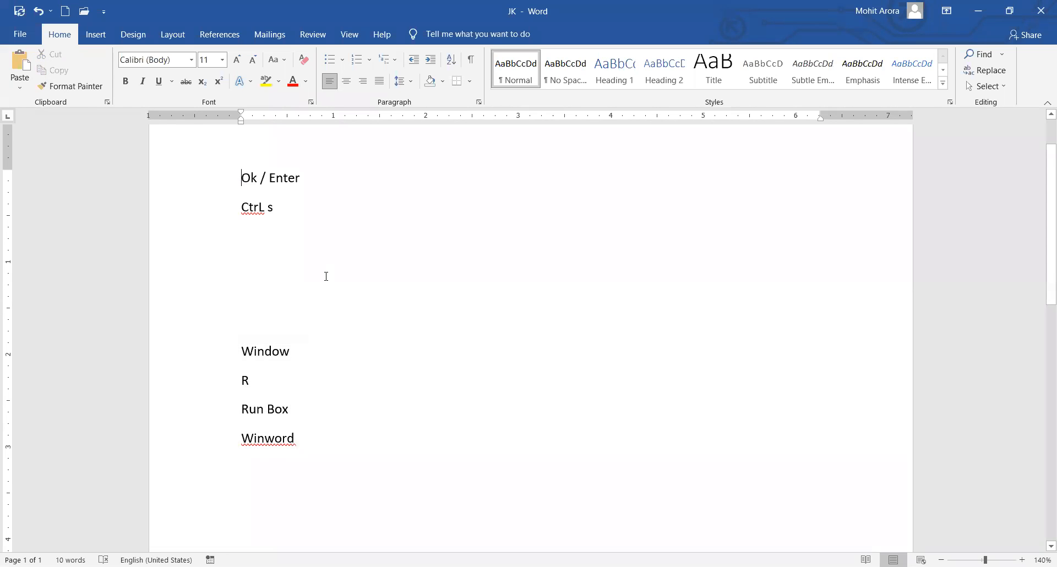
pyautogui.press('Return')
pyautogui.press('Return')
pyautogui.press('Return')
pyautogui.press('Return')
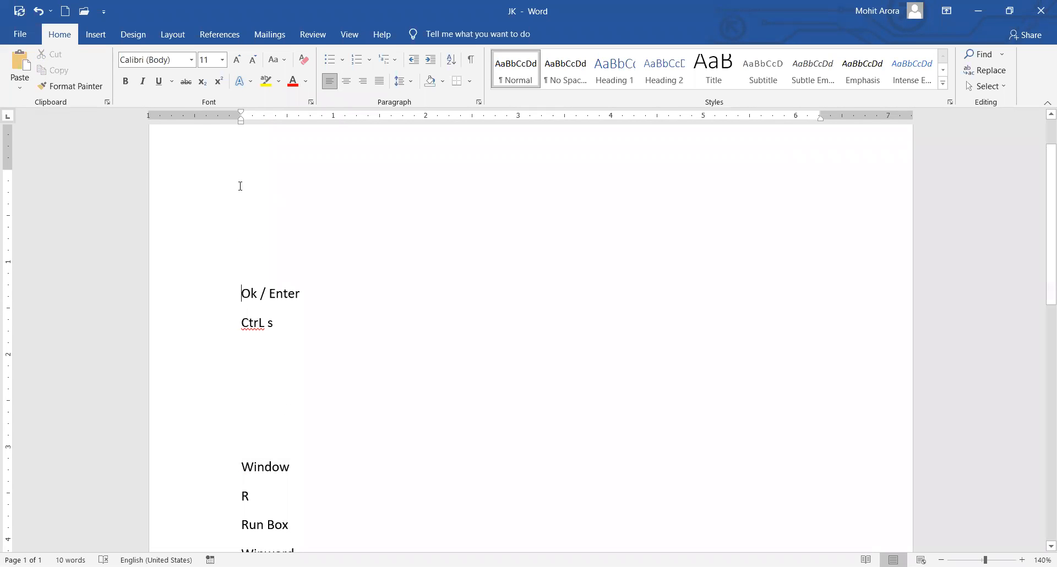
pyautogui.click(241, 186)
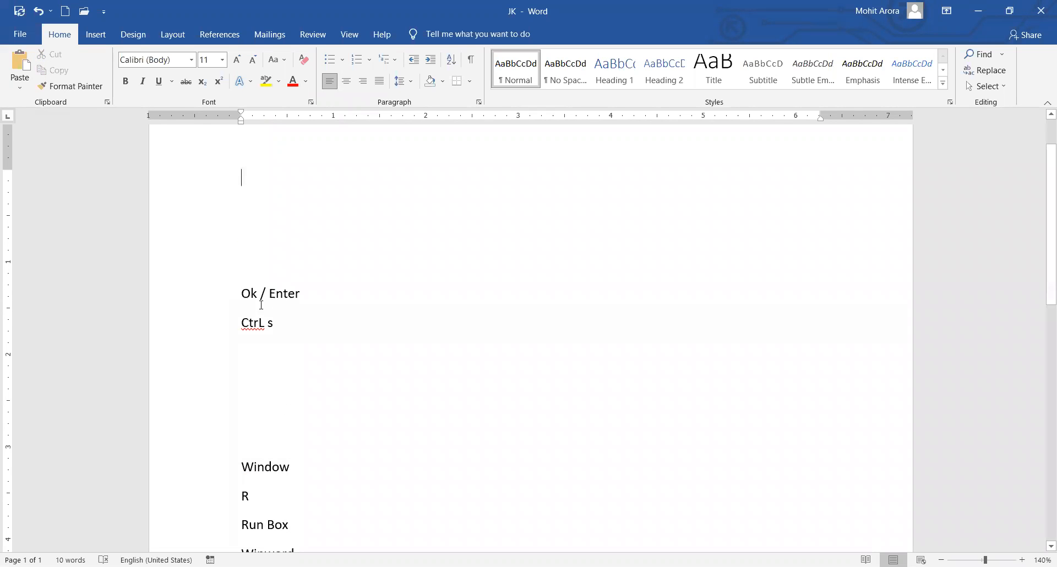
pyautogui.click(19, 73)
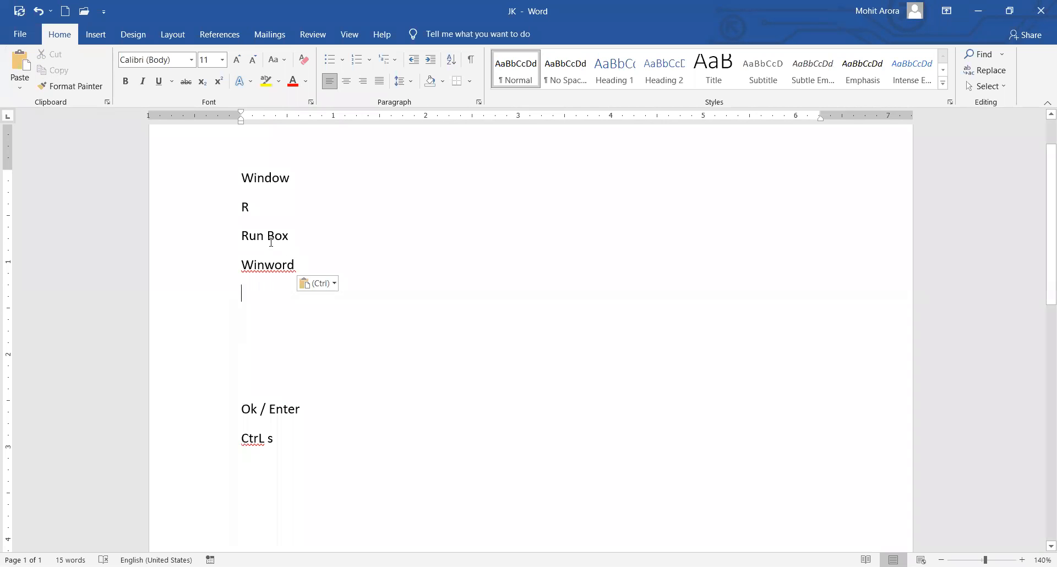
# Paste the Window–Winword list five more times, growing JK to 45 words over two pages.
pyautogui.scroll(-5, 354, 410)
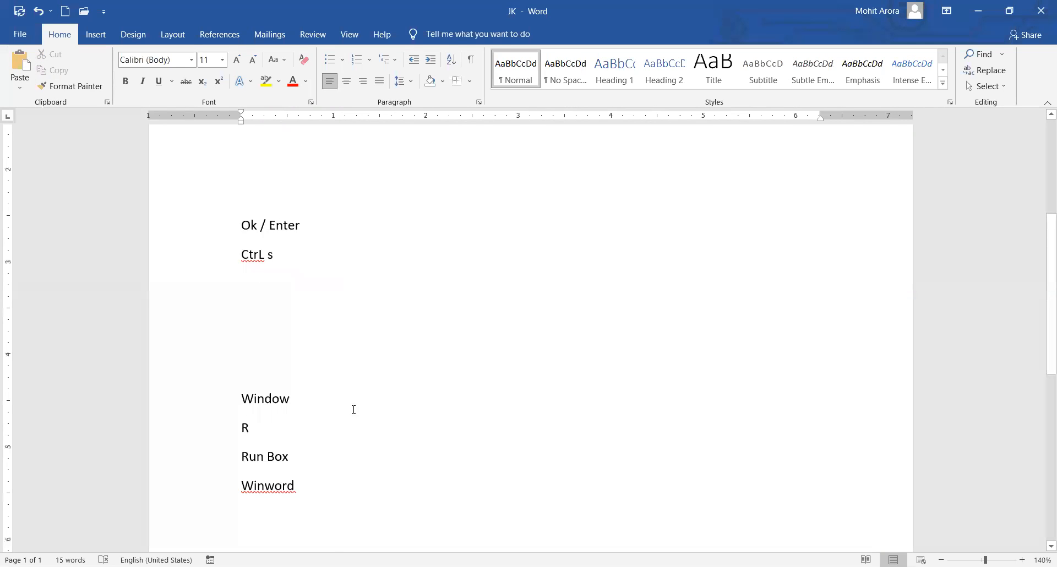
pyautogui.scroll(6, 352, 406)
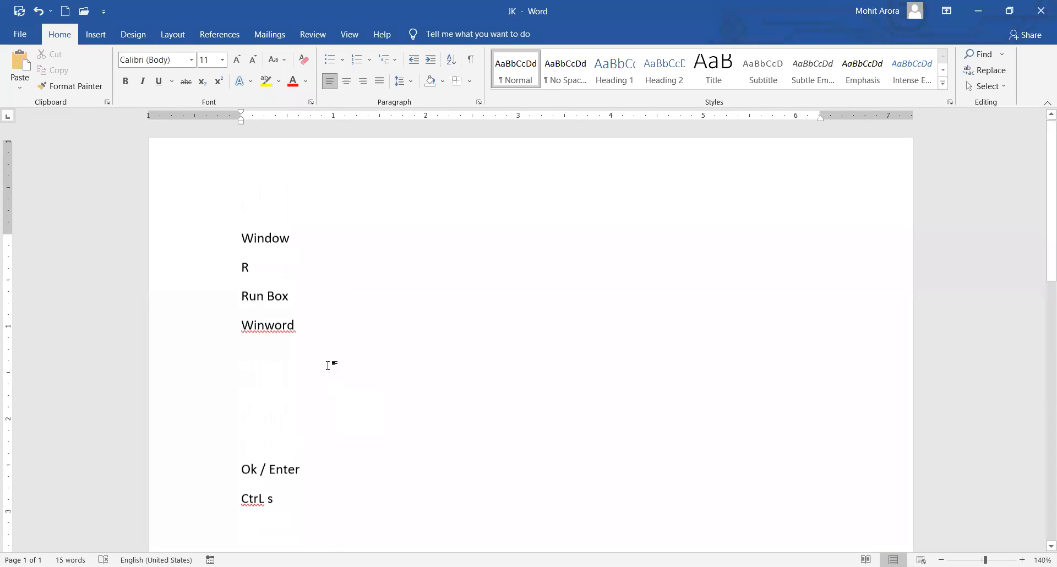
pyautogui.scroll(-8, 371, 335)
pyautogui.scroll(8, 370, 332)
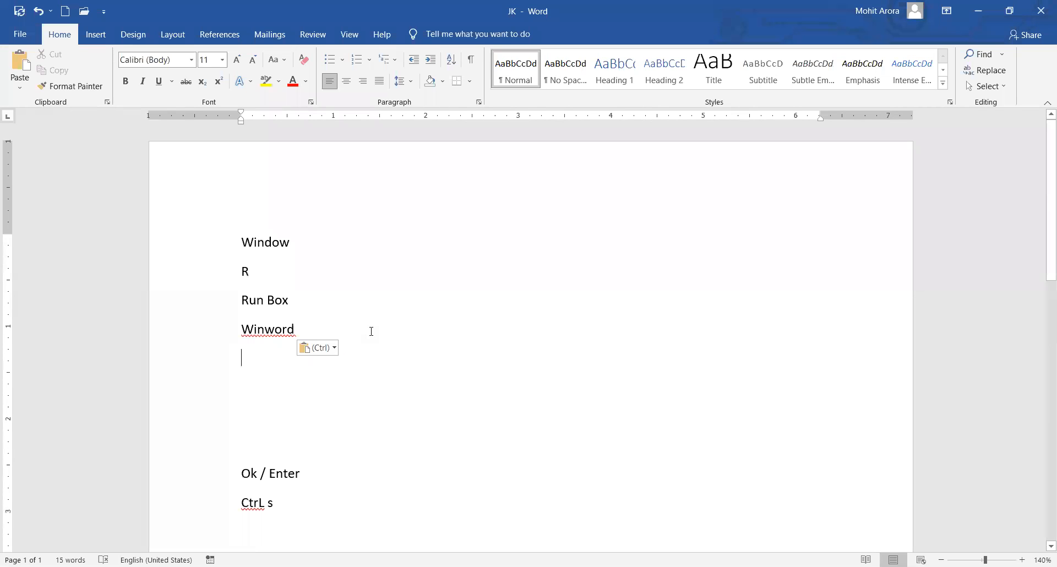
pyautogui.click(15, 67)
pyautogui.click(13, 66)
pyautogui.click(14, 66)
pyautogui.click(13, 67)
pyautogui.click(13, 66)
pyautogui.click(13, 66)
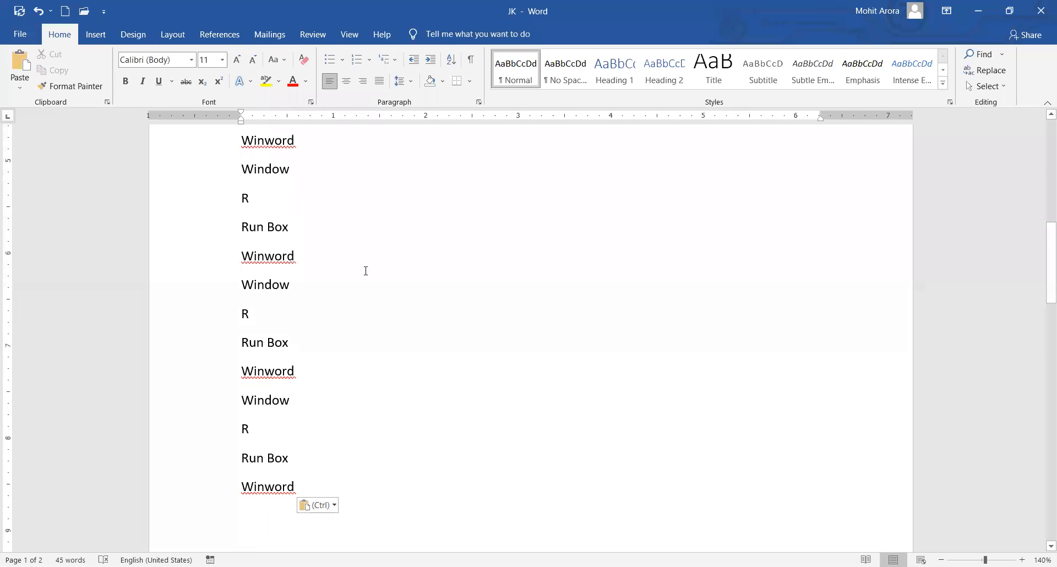
# Copy formatting with Format Painter and apply it to the R line.
pyautogui.scroll(4, 366, 271)
pyautogui.scroll(6, 346, 264)
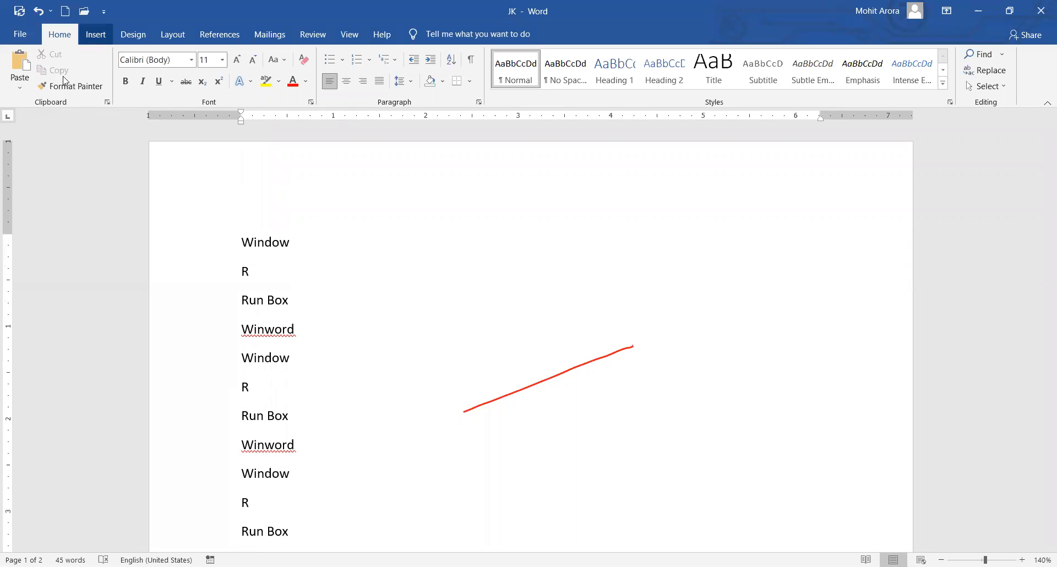
pyautogui.click(81, 91)
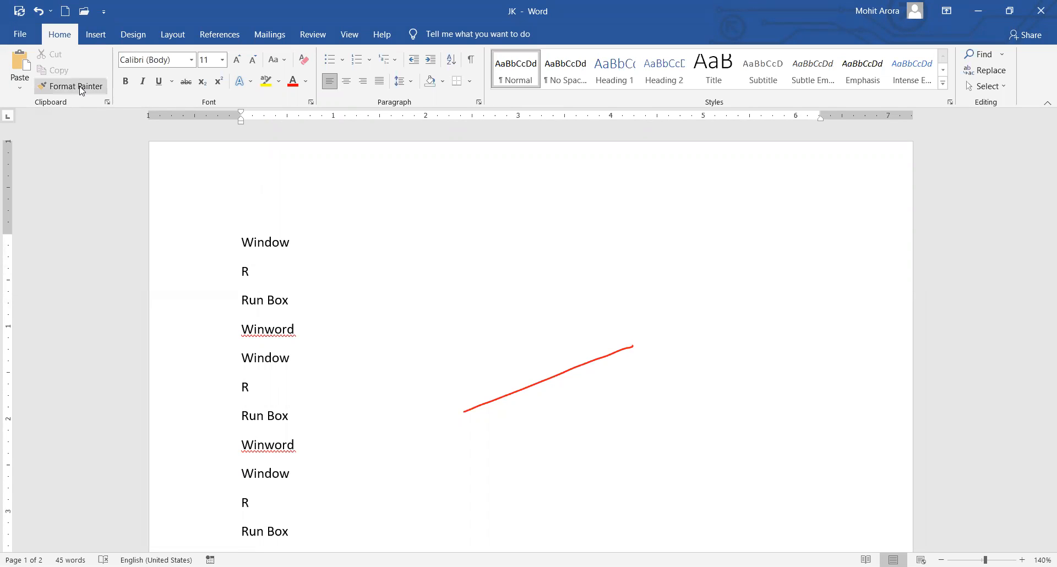
pyautogui.click(323, 290)
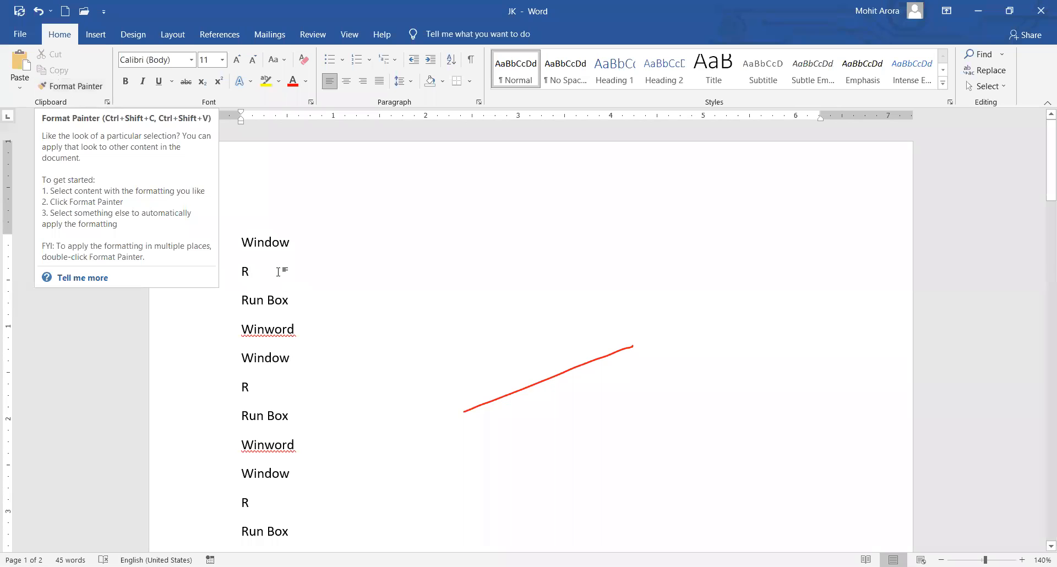
# Select and delete all of the existing text in the document.
pyautogui.click(312, 246)
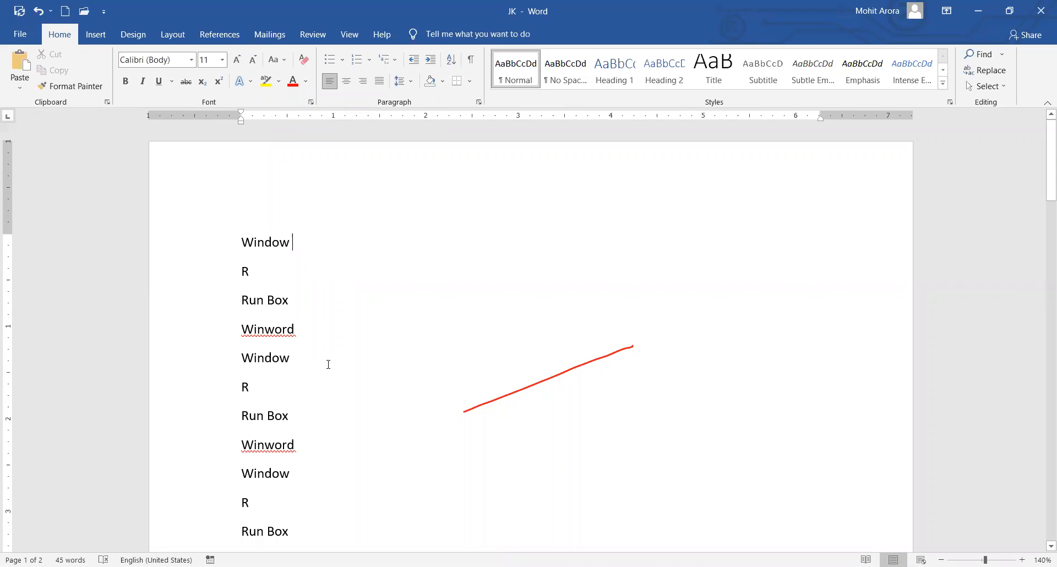
pyautogui.hotkey('ctrl', 'a')
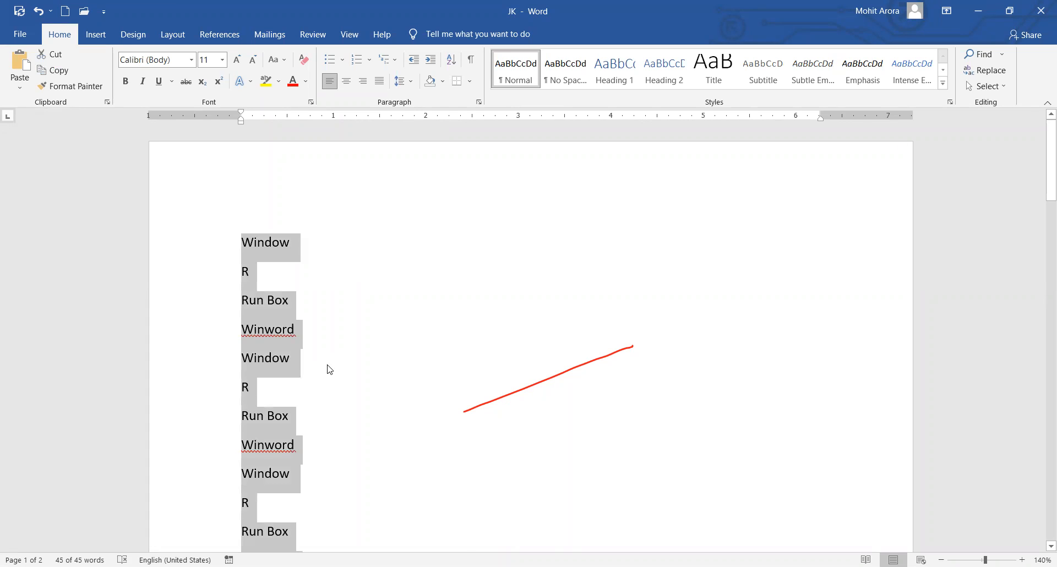
pyautogui.press('Delete')
# Generate five sample paragraphs of four sentences each with =rand(5,4).
pyautogui.write('=RAN')
pyautogui.press('BackSpace')
pyautogui.press('BackSpace')
pyautogui.press('BackSpace')
pyautogui.write('rad')
pyautogui.press('BackSpace')
pyautogui.write('nd(')
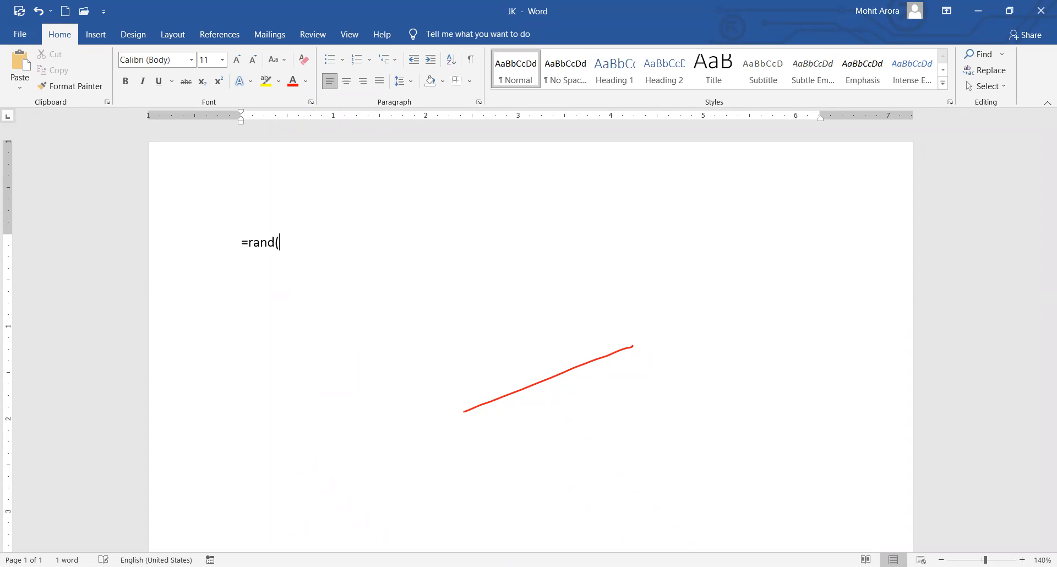
pyautogui.write('5,4')
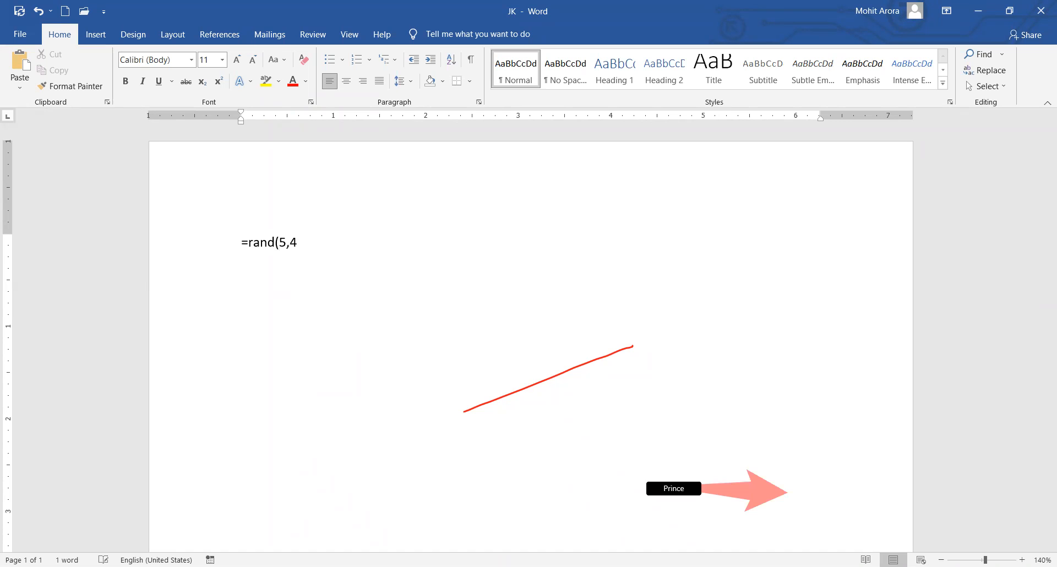
pyautogui.write(')')
pyautogui.press('Return')
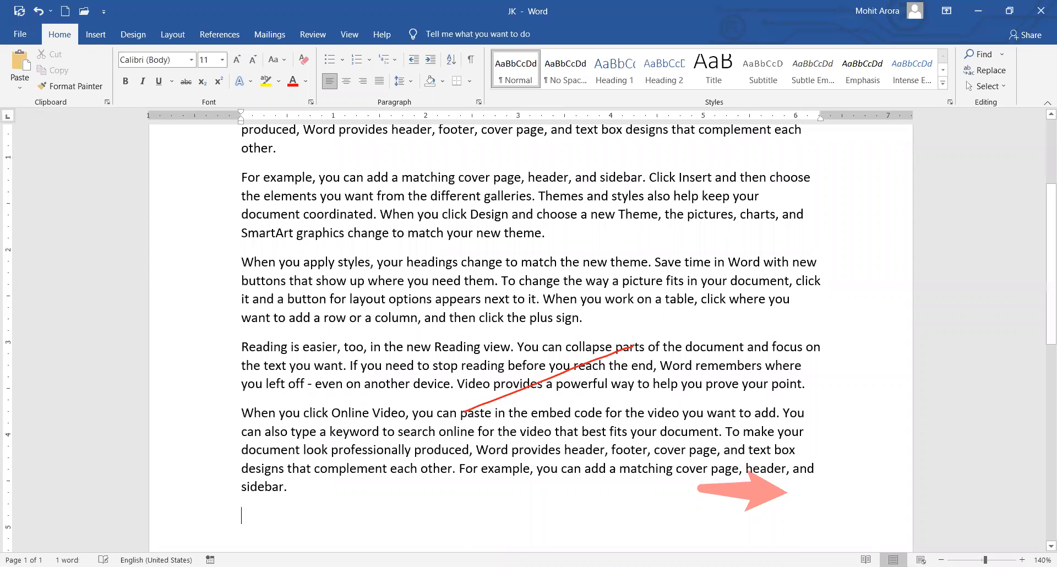
# Highlight the first paragraph in yellow.
pyautogui.scroll(3, 480, 338)
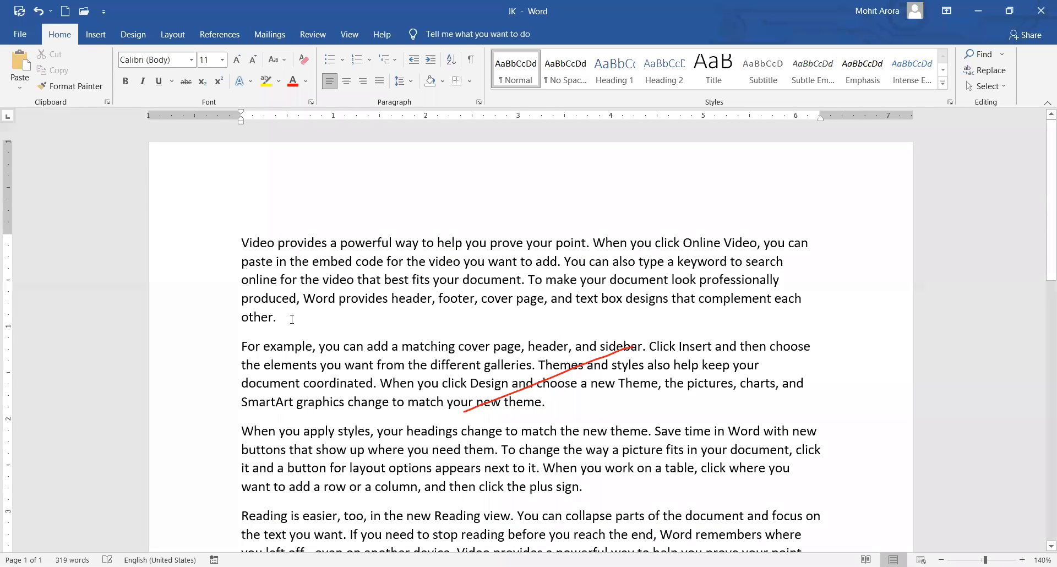
pyautogui.moveTo(285, 317); pyautogui.dragTo(235, 245)
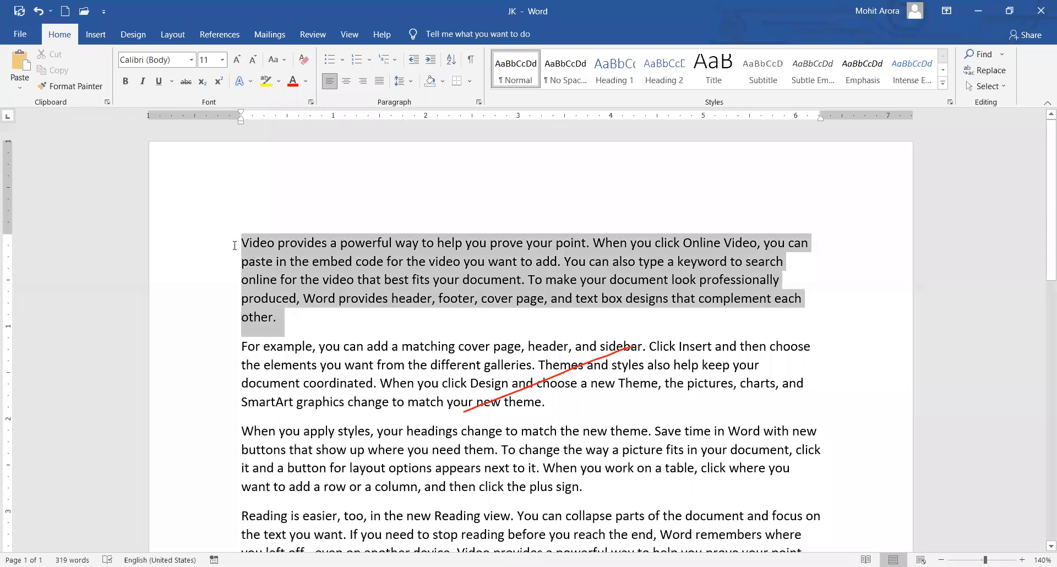
pyautogui.click(266, 80)
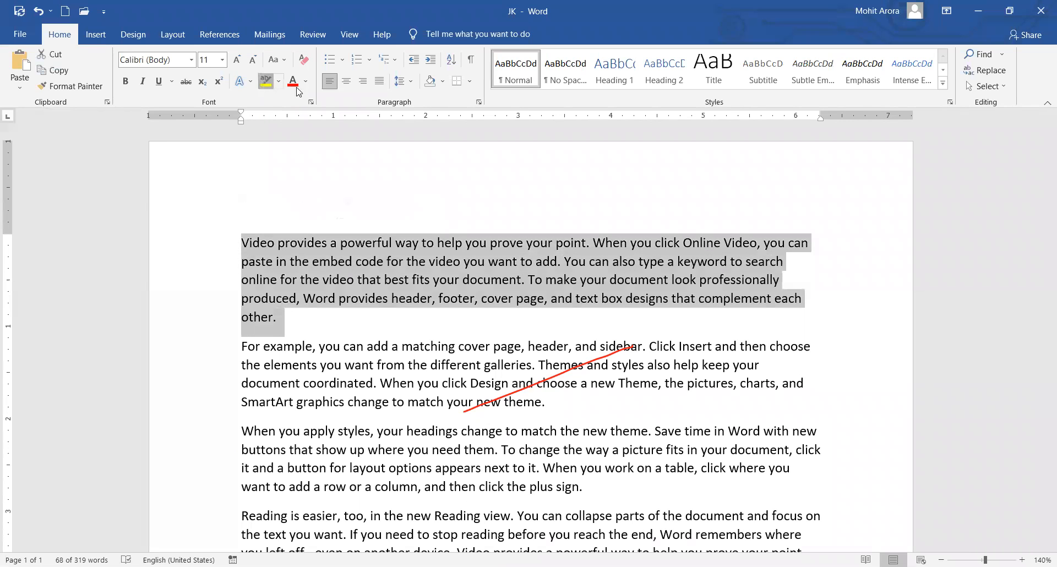
pyautogui.click(295, 322)
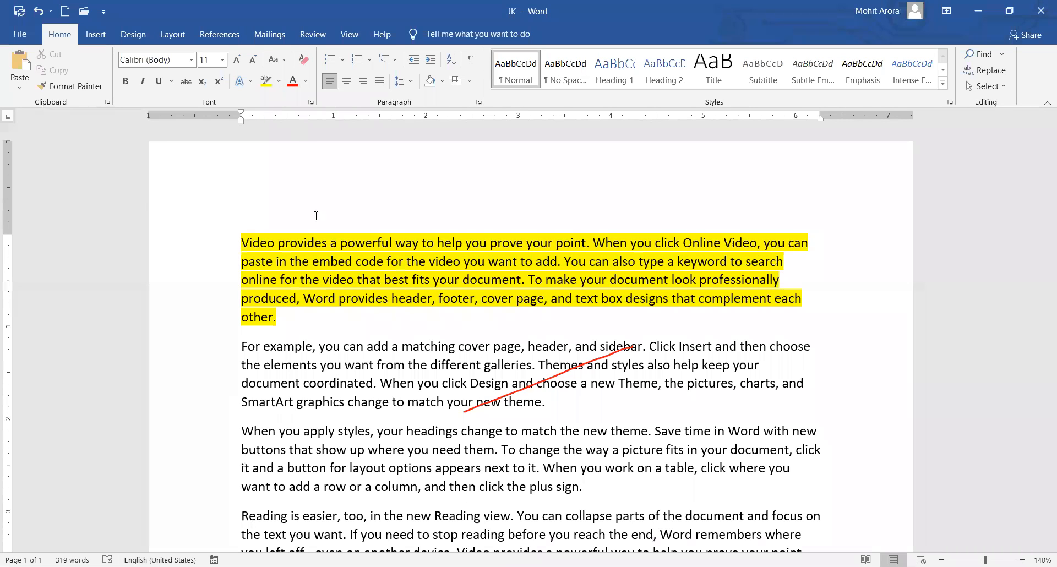
# Make the first paragraph red, 20 pt, bold, italic and underlined.
pyautogui.moveTo(296, 323); pyautogui.dragTo(210, 223)
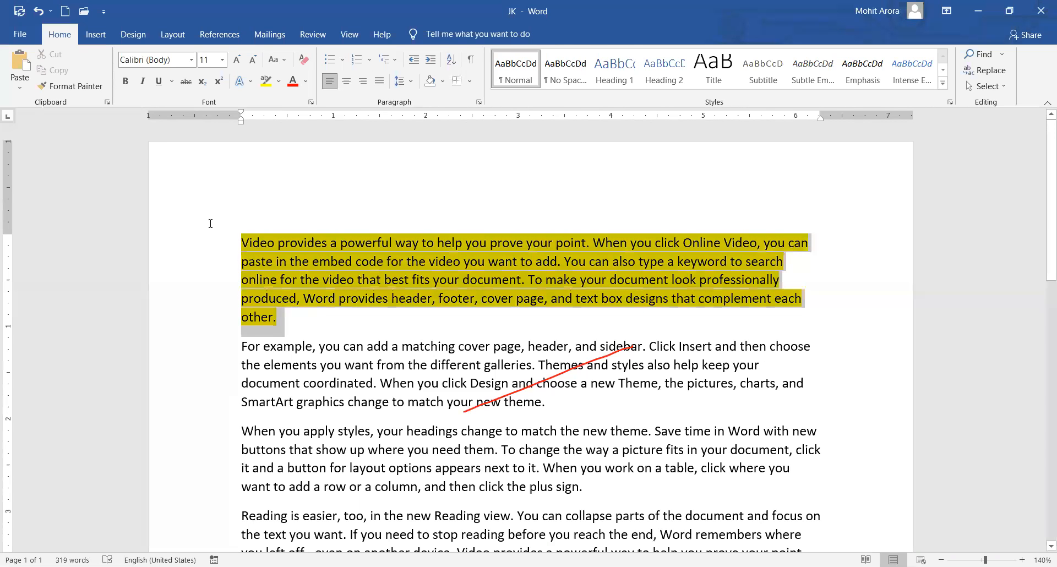
pyautogui.click(293, 80)
pyautogui.click(222, 60)
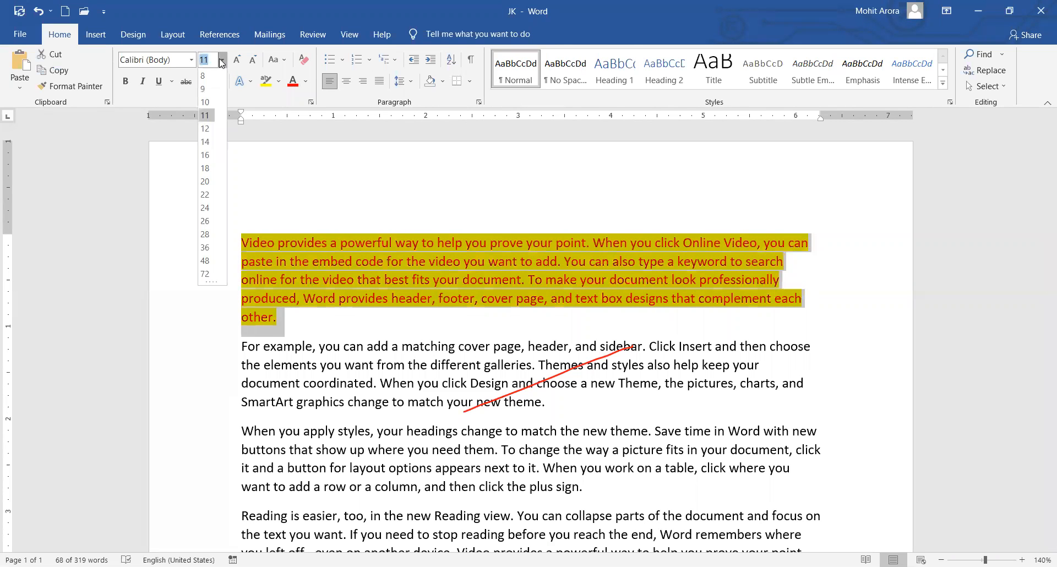
pyautogui.click(205, 182)
pyautogui.click(129, 83)
pyautogui.click(145, 82)
pyautogui.click(159, 82)
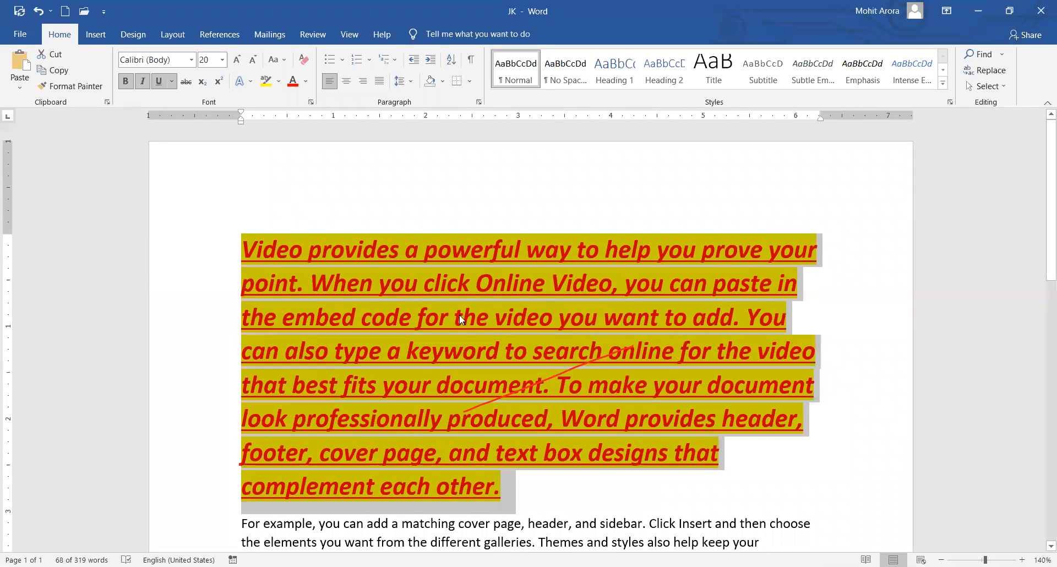
pyautogui.click(549, 326)
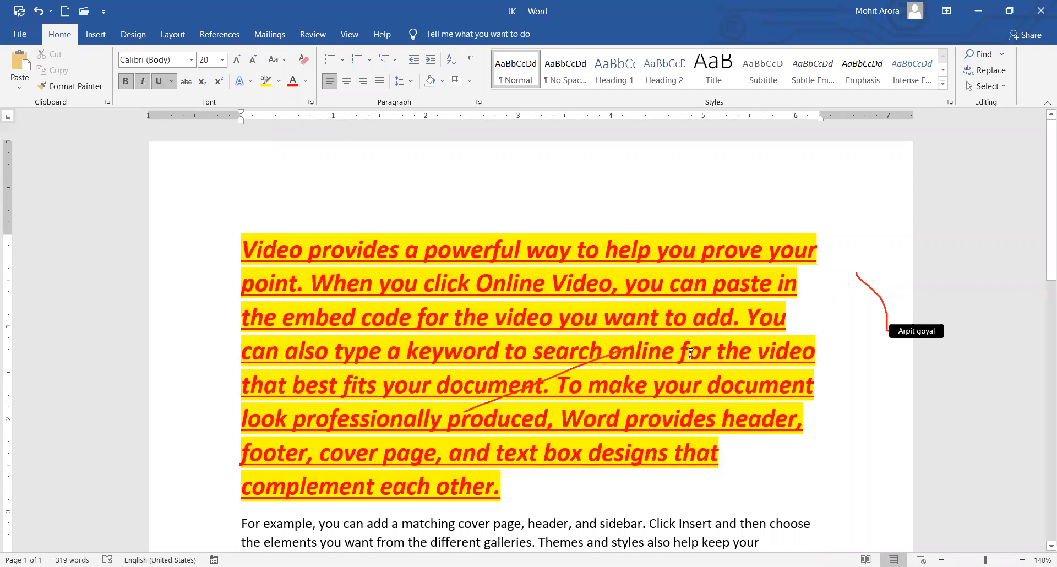
pyautogui.scroll(-1, 690, 353)
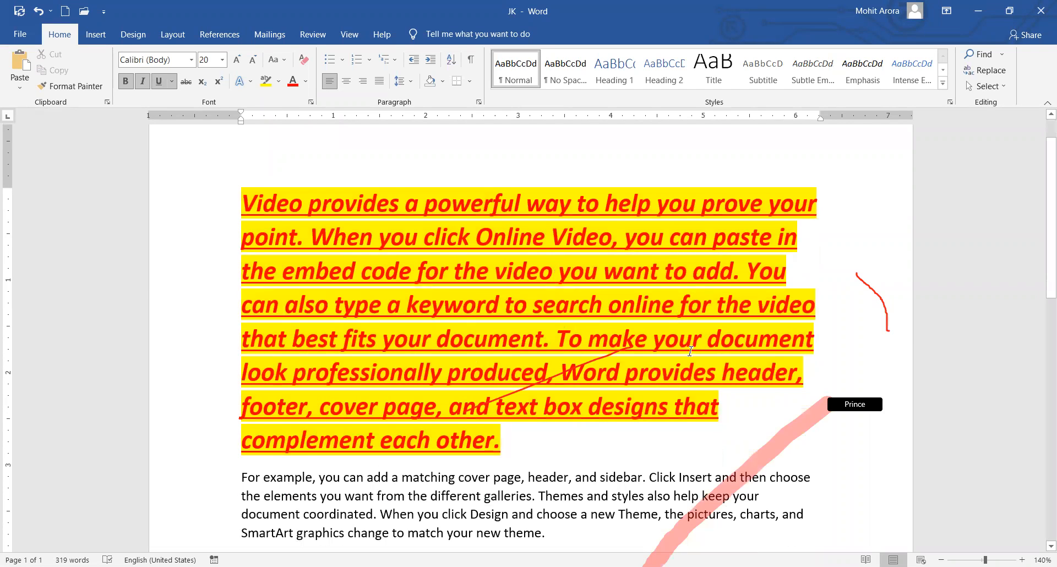
# Copy the formatted first paragraph's formatting with Format Painter.
pyautogui.scroll(-4, 692, 348)
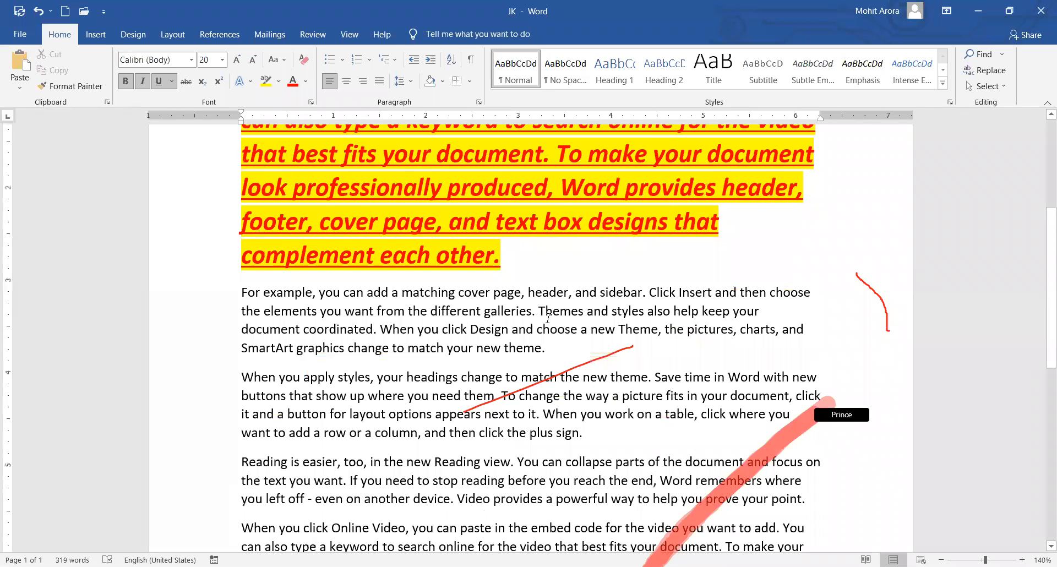
pyautogui.scroll(4, 515, 428)
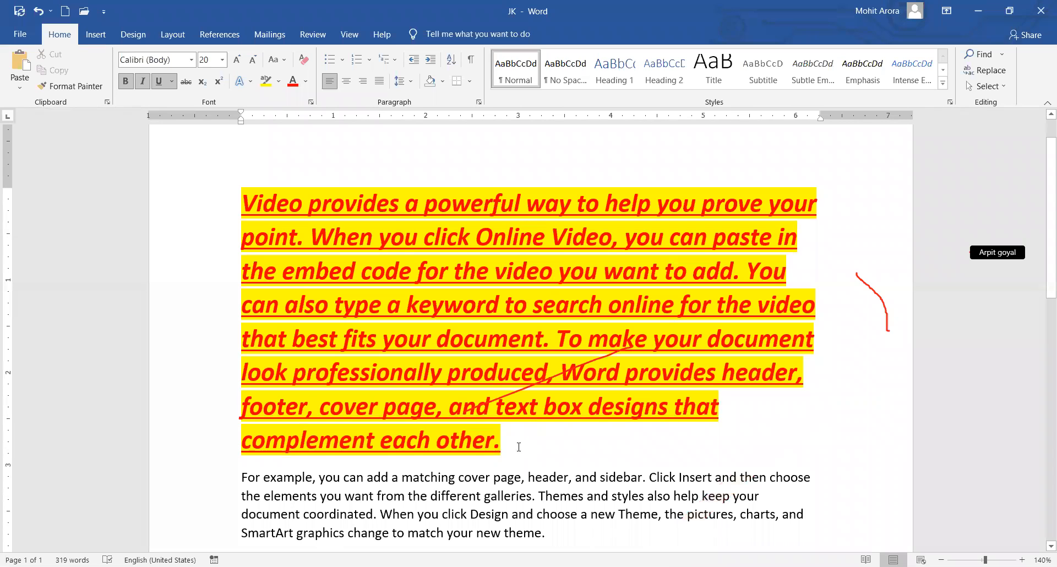
pyautogui.moveTo(517, 446); pyautogui.dragTo(317, 263)
pyautogui.moveTo(253, 209); pyautogui.dragTo(251, 207)
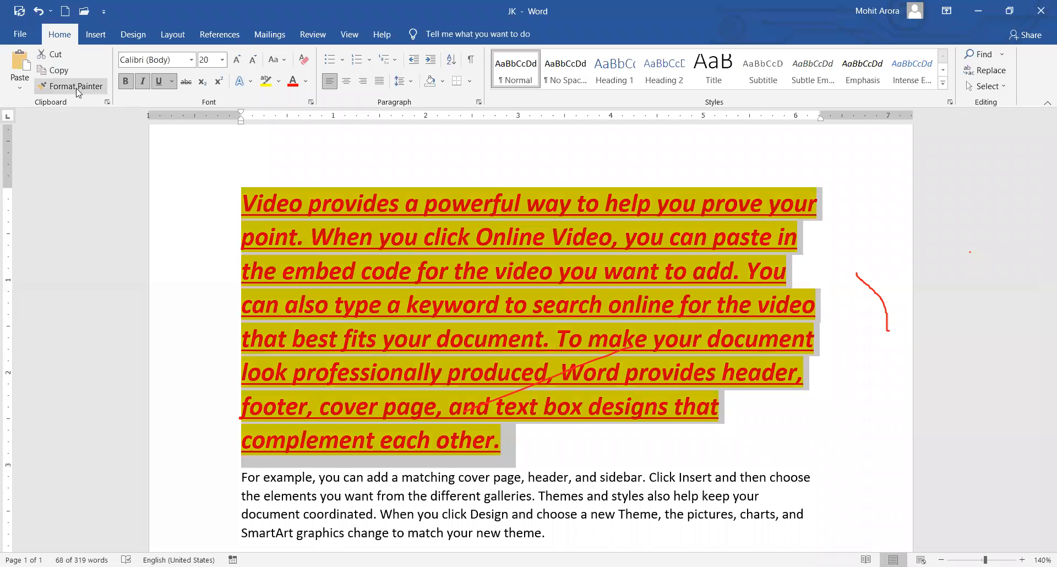
pyautogui.click(76, 88)
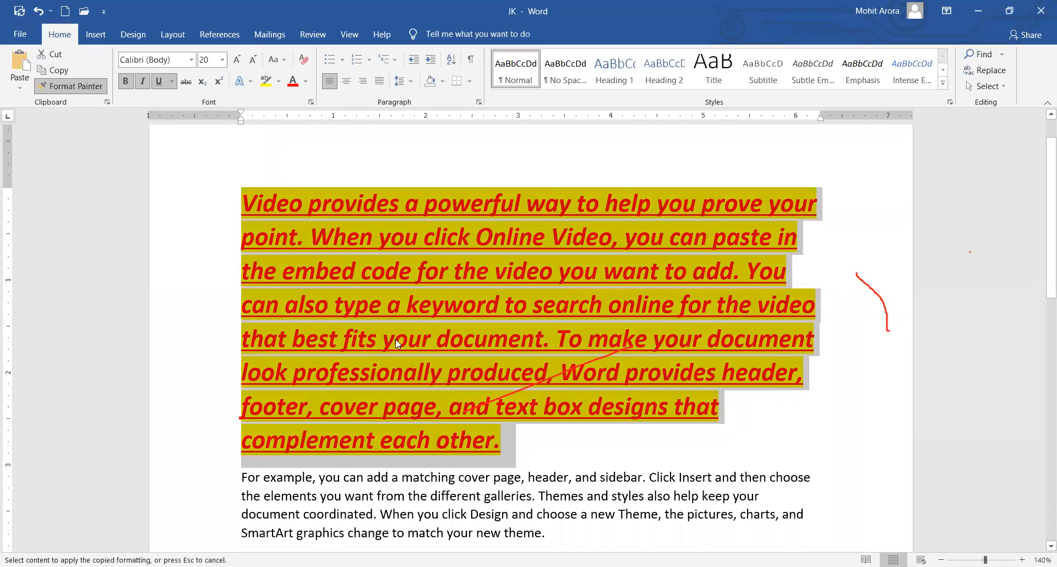
# Paint that formatting onto the paragraph beginning 'When you apply styles'.
pyautogui.scroll(-4, 417, 355)
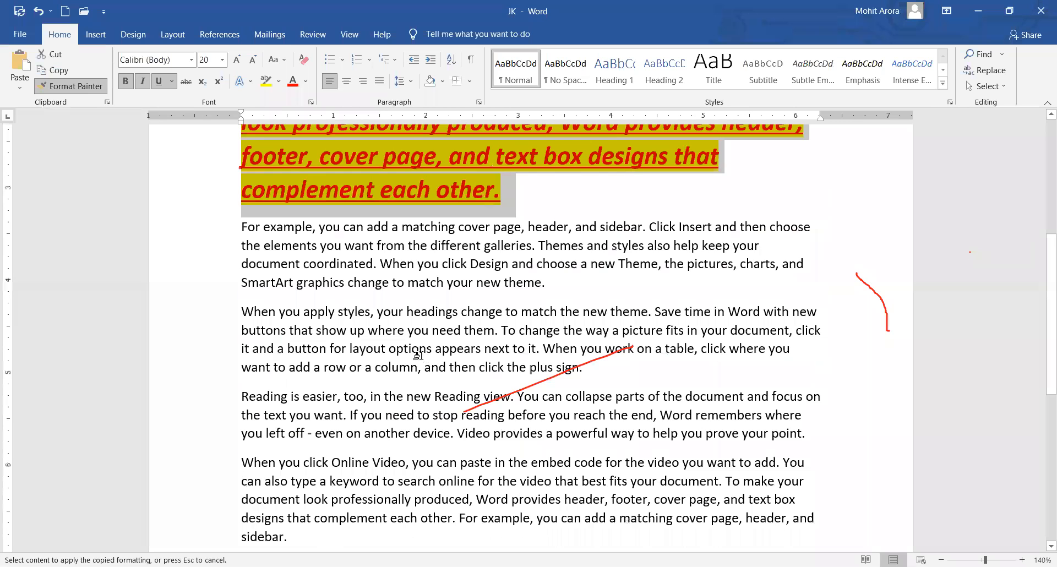
pyautogui.scroll(-1, 417, 355)
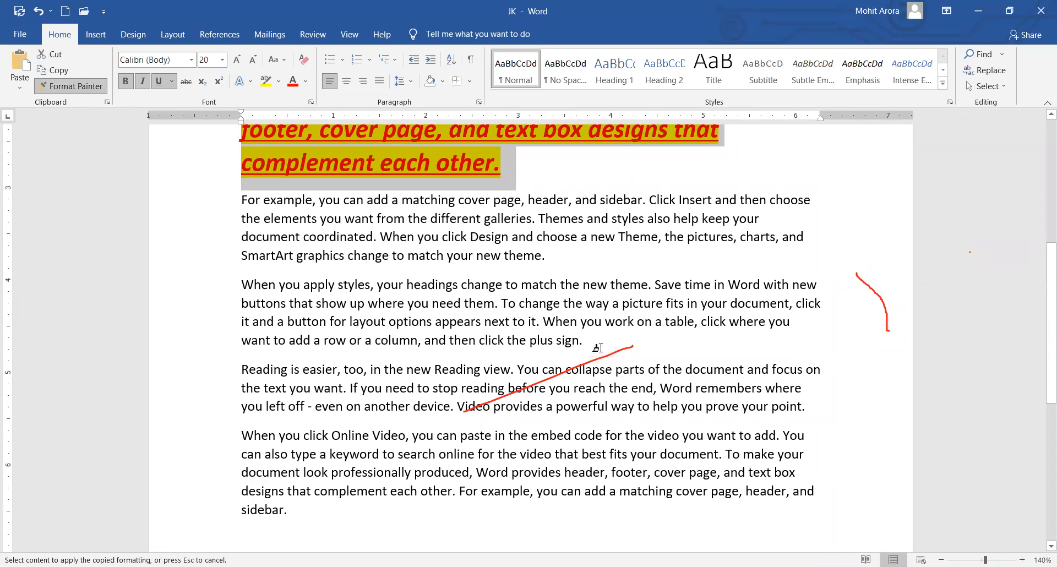
pyautogui.moveTo(585, 343)
pyautogui.mouseDown()
pyautogui.moveTo(369, 284)
pyautogui.moveTo(242, 284)
pyautogui.mouseUp()
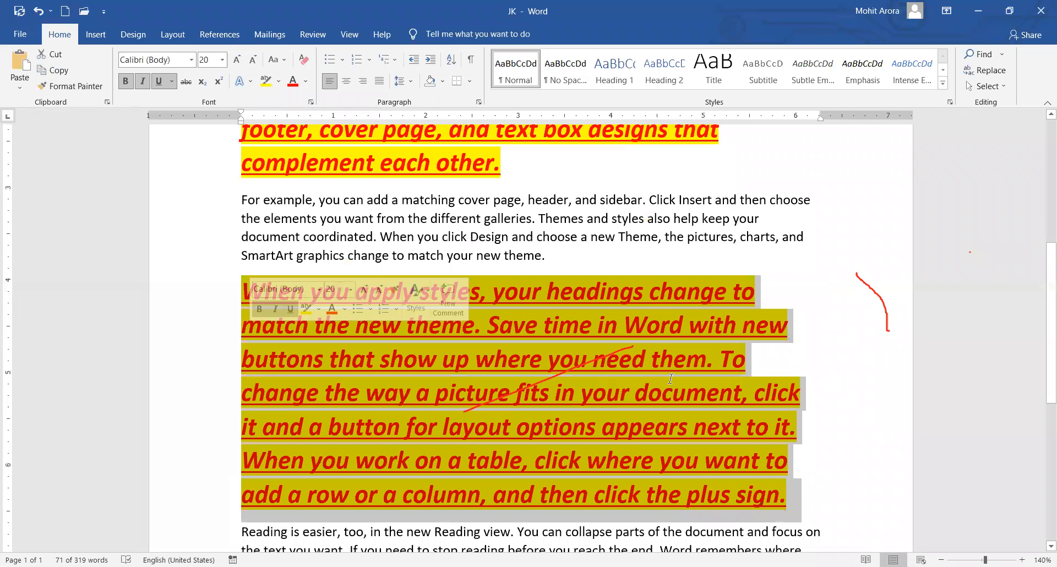
pyautogui.click(696, 370)
pyautogui.scroll(-1, 696, 370)
pyautogui.scroll(4, 696, 369)
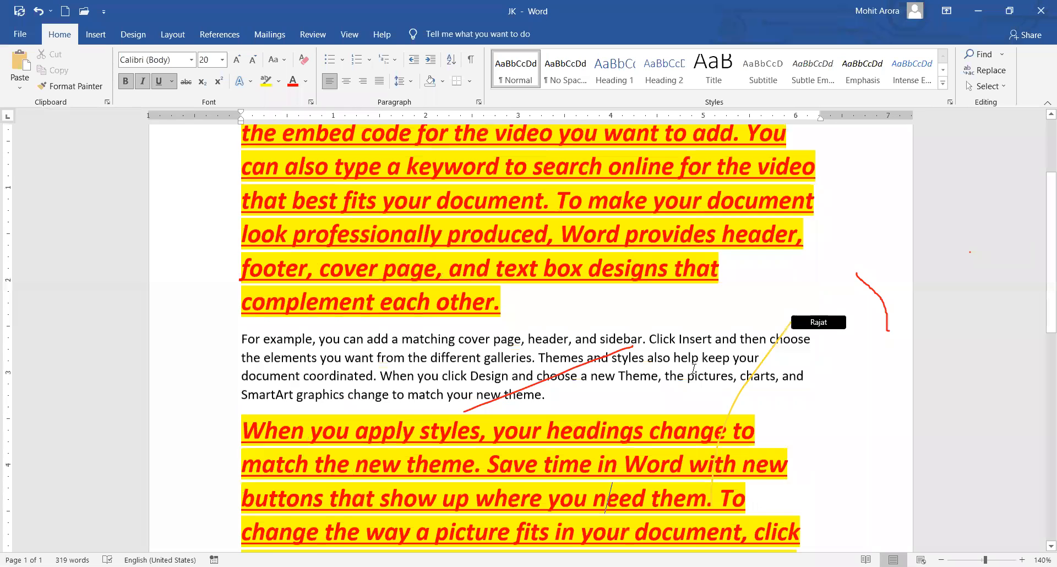
pyautogui.scroll(2, 693, 369)
pyautogui.scroll(-2, 693, 369)
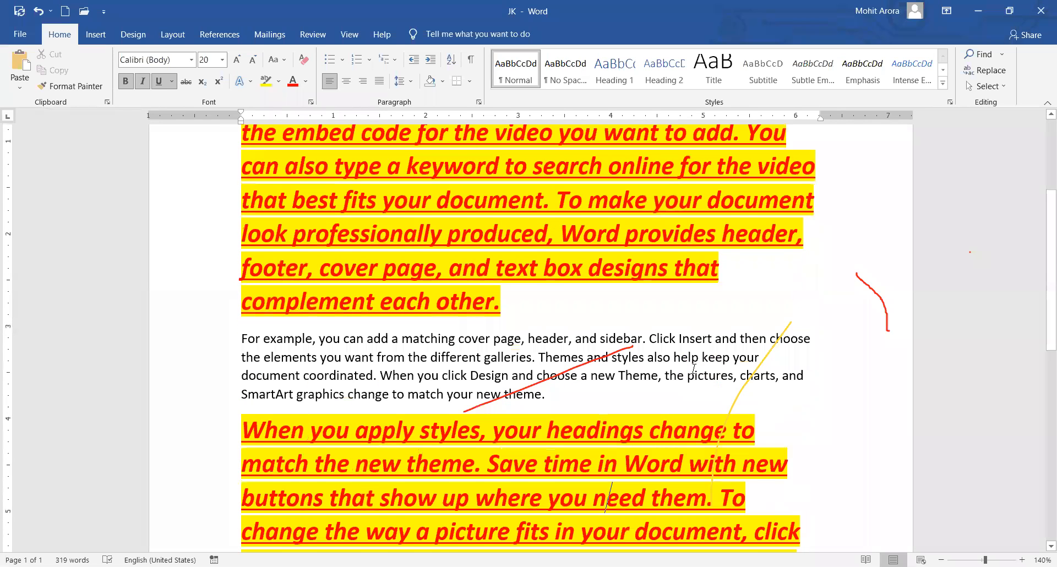
pyautogui.scroll(-5, 360, 274)
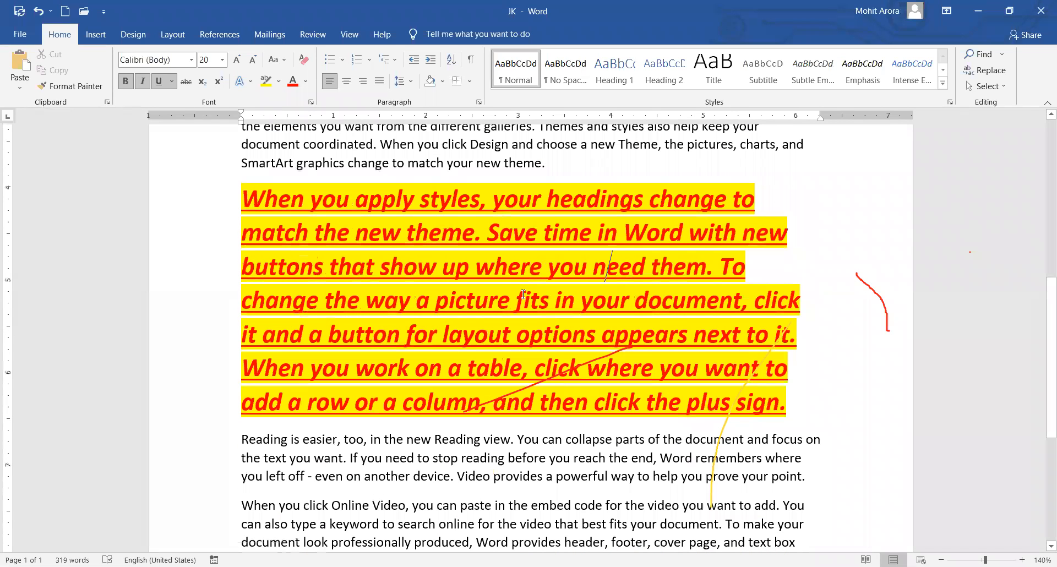
pyautogui.scroll(3, 523, 294)
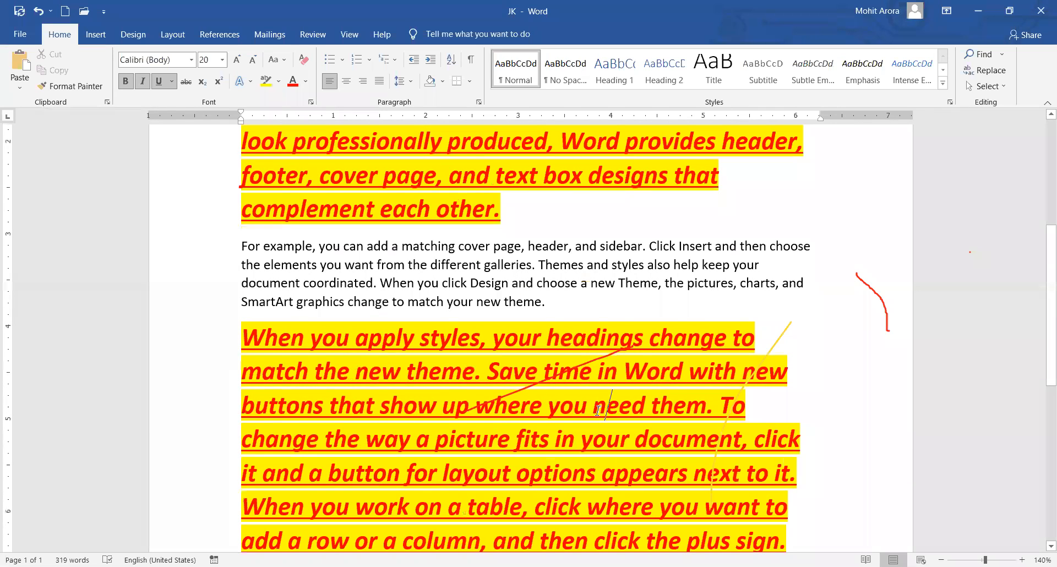
pyautogui.scroll(-1, 536, 350)
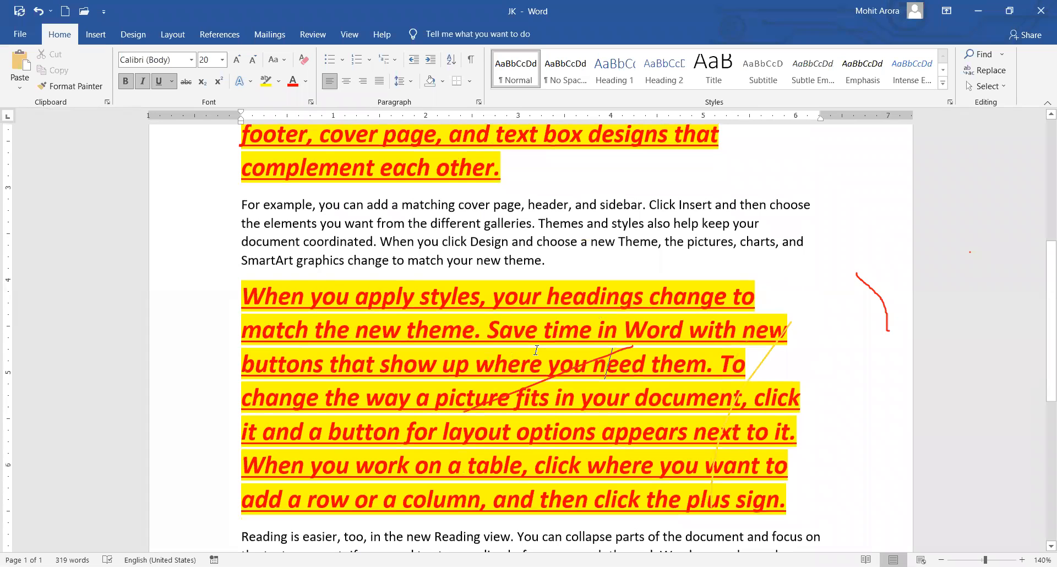
pyautogui.scroll(-1, 536, 350)
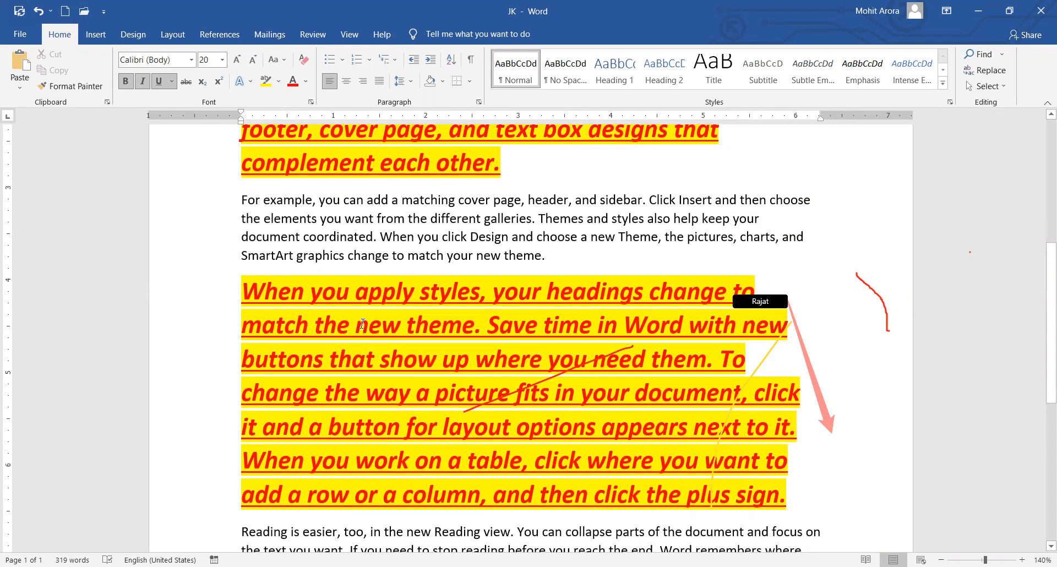
pyautogui.scroll(8, 536, 351)
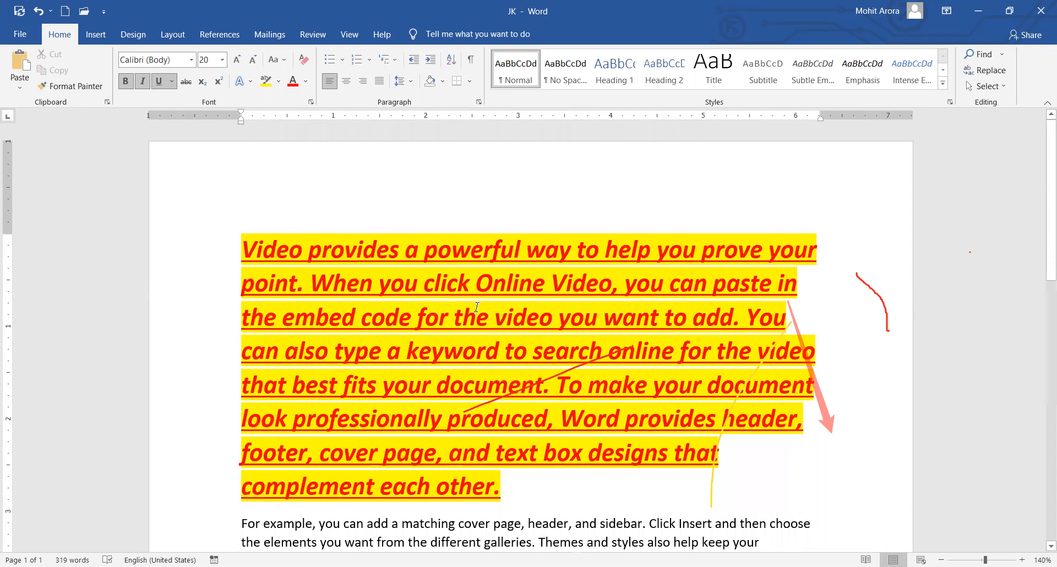
pyautogui.scroll(-1, 475, 300)
pyautogui.scroll(-4, 444, 376)
pyautogui.click(443, 376)
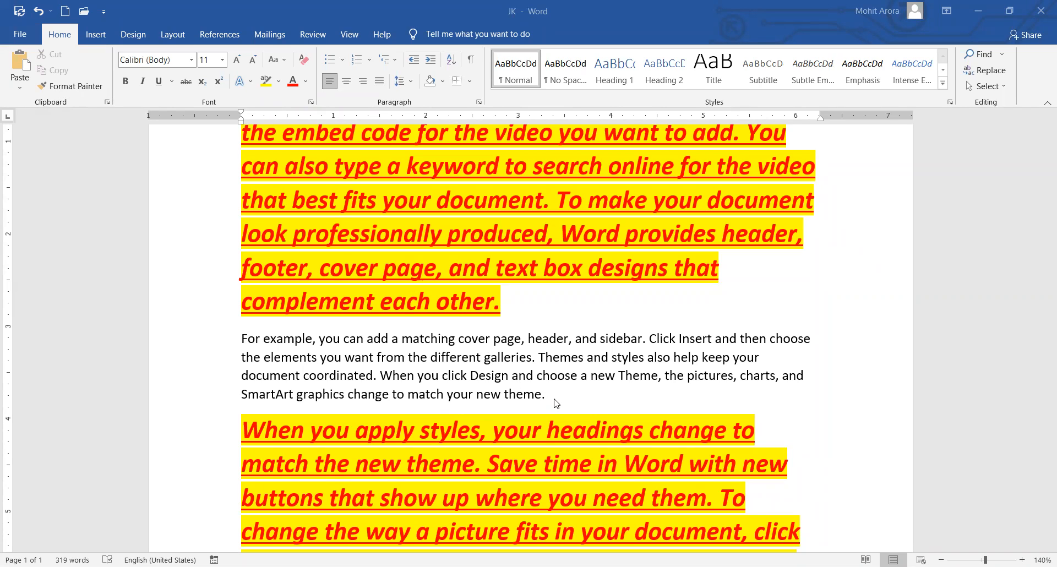
# Make the 'For example…' paragraph bold, italic, underlined and struck through.
pyautogui.moveTo(555, 403); pyautogui.dragTo(203, 330)
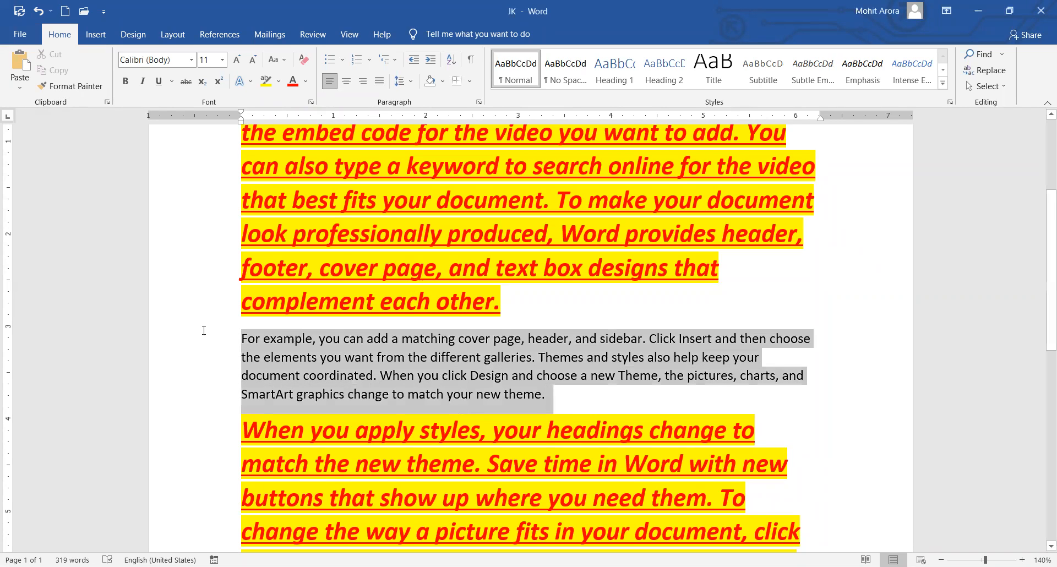
pyautogui.click(127, 83)
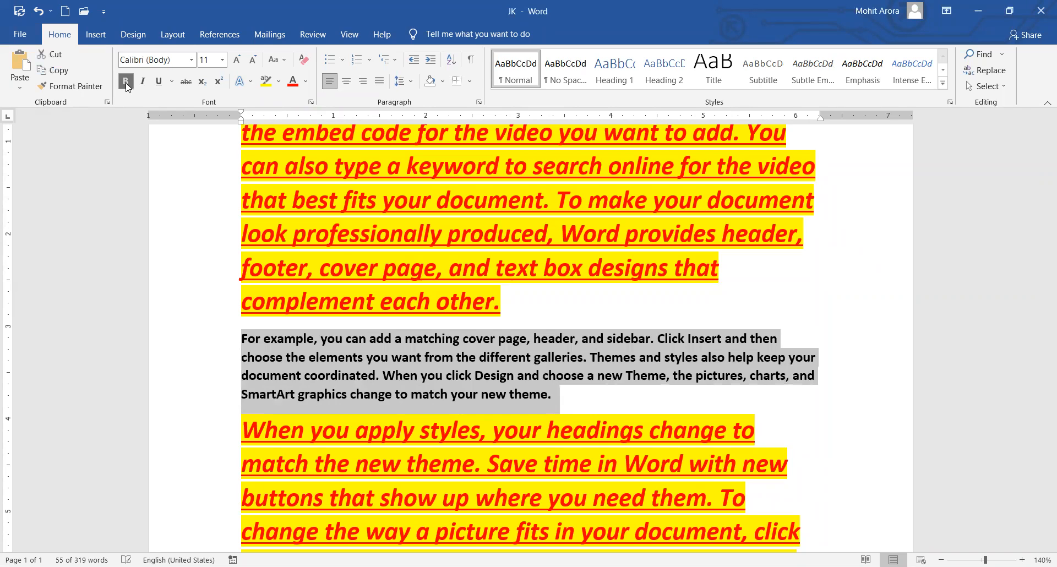
pyautogui.click(142, 83)
pyautogui.click(156, 81)
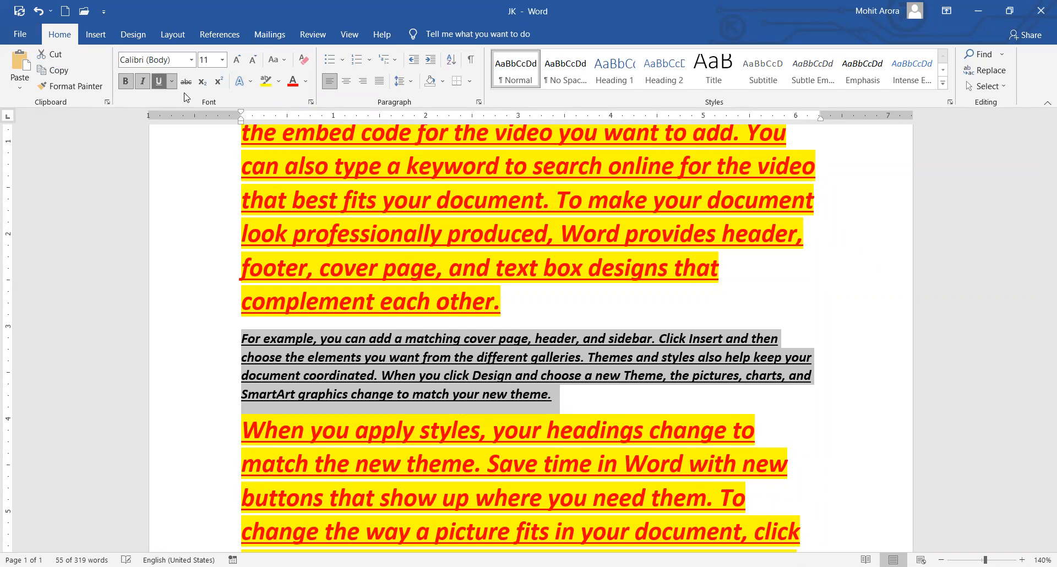
pyautogui.click(186, 84)
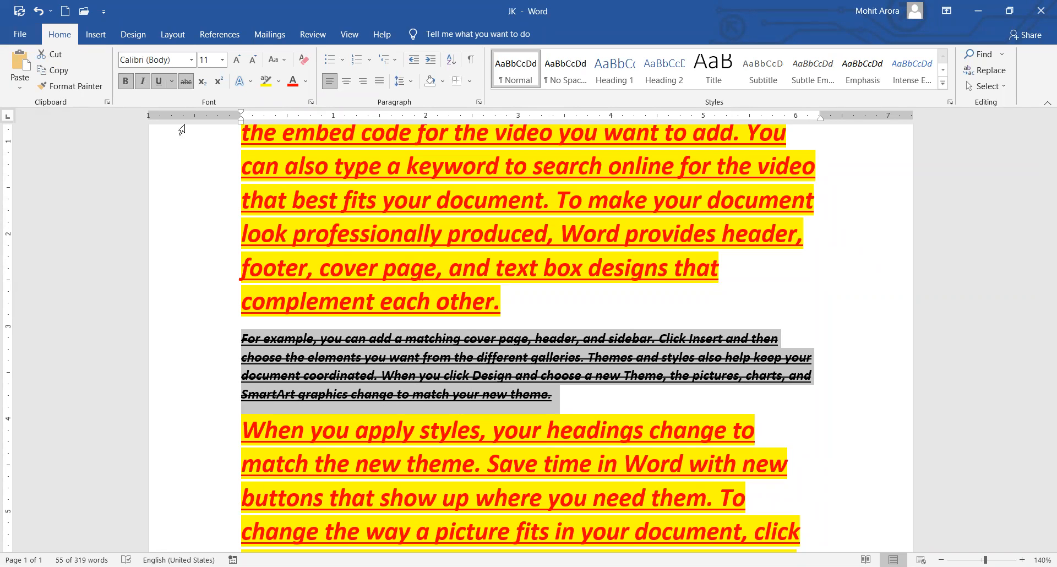
# Set the paragraph to 20 pt in the Algerian font.
pyautogui.click(221, 61)
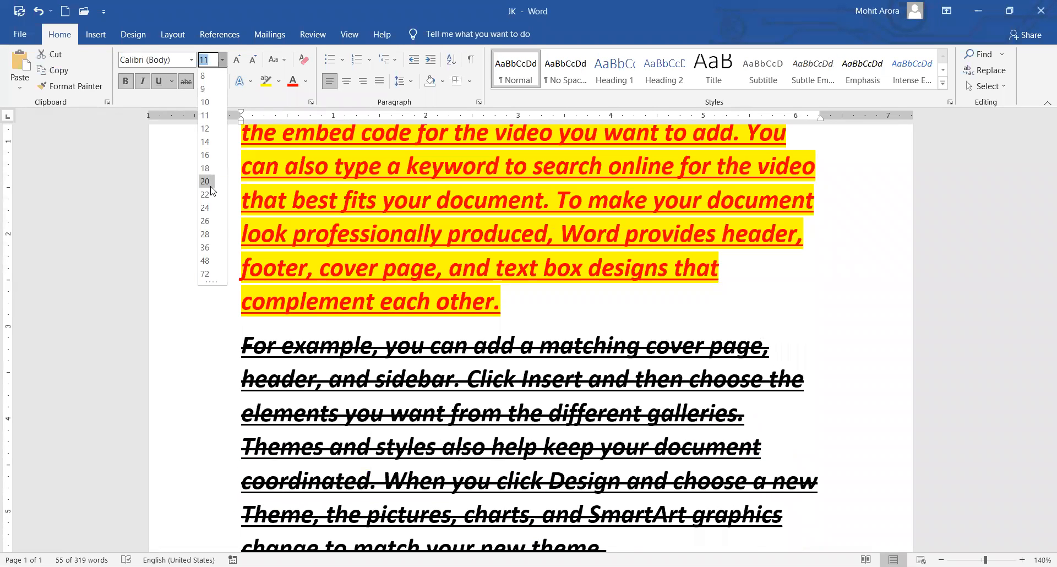
pyautogui.click(207, 181)
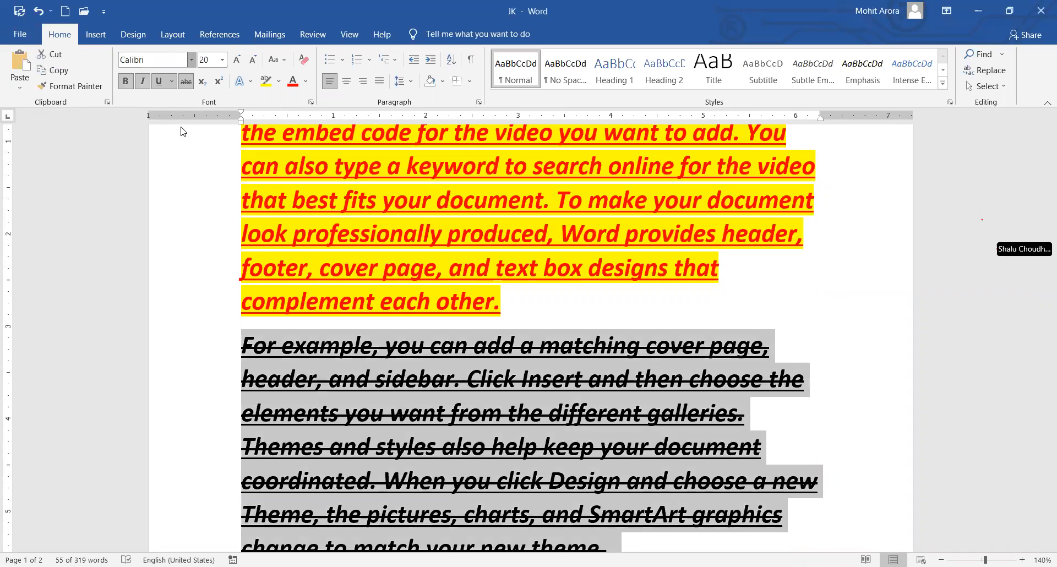
pyautogui.click(191, 59)
pyautogui.click(184, 196)
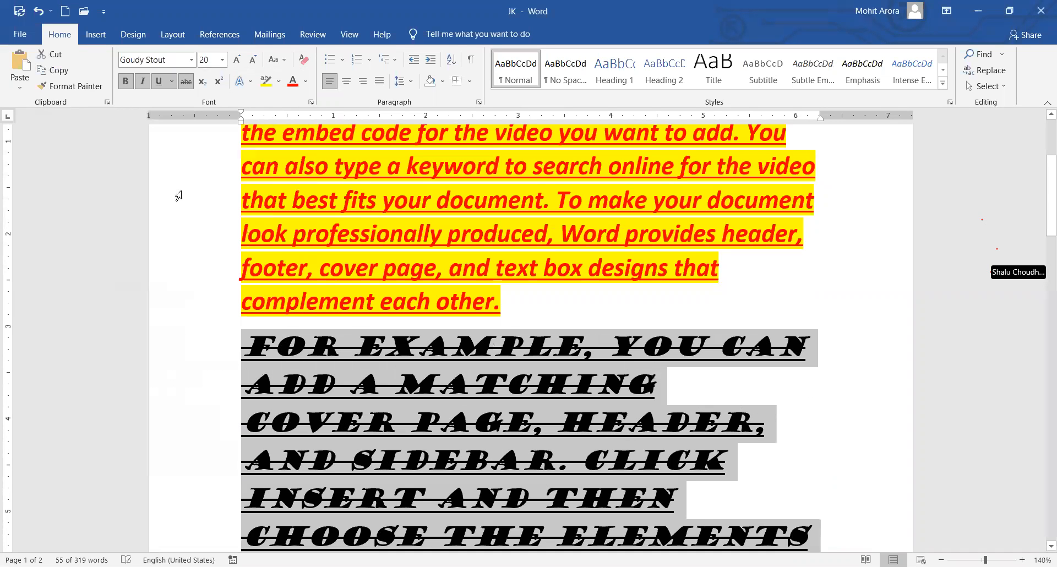
pyautogui.click(191, 59)
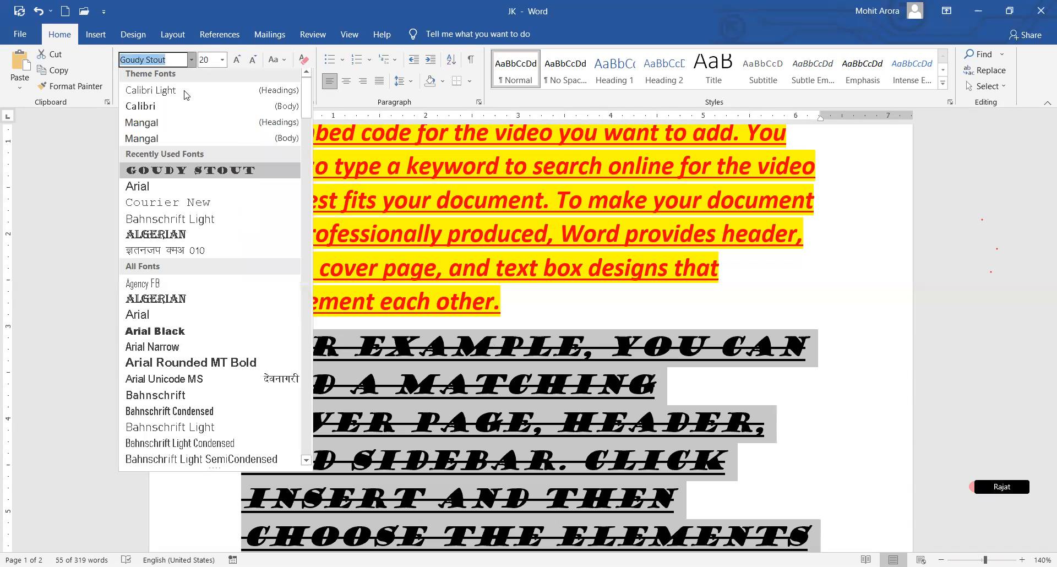
pyautogui.click(169, 239)
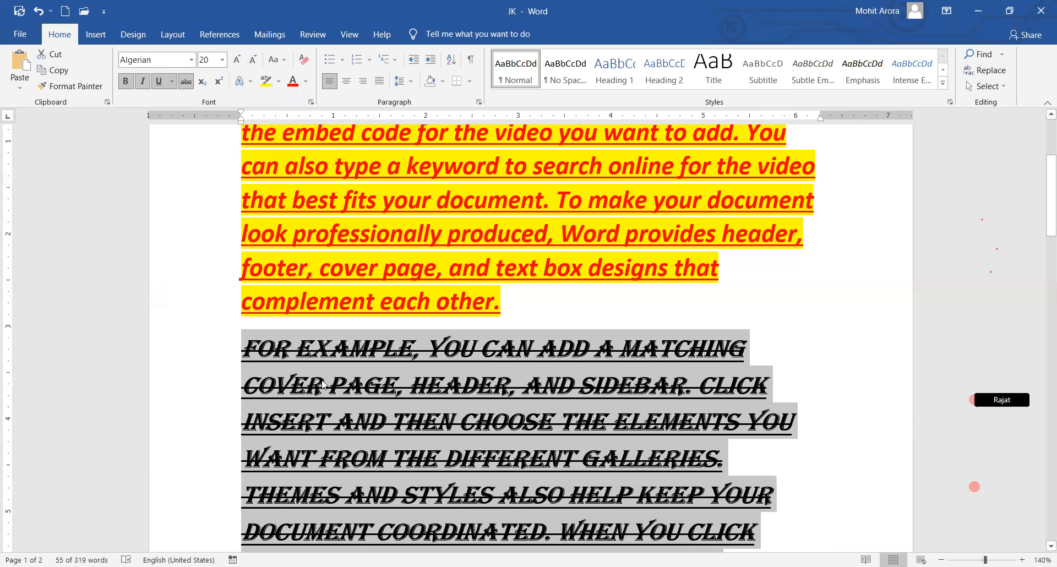
pyautogui.click(438, 430)
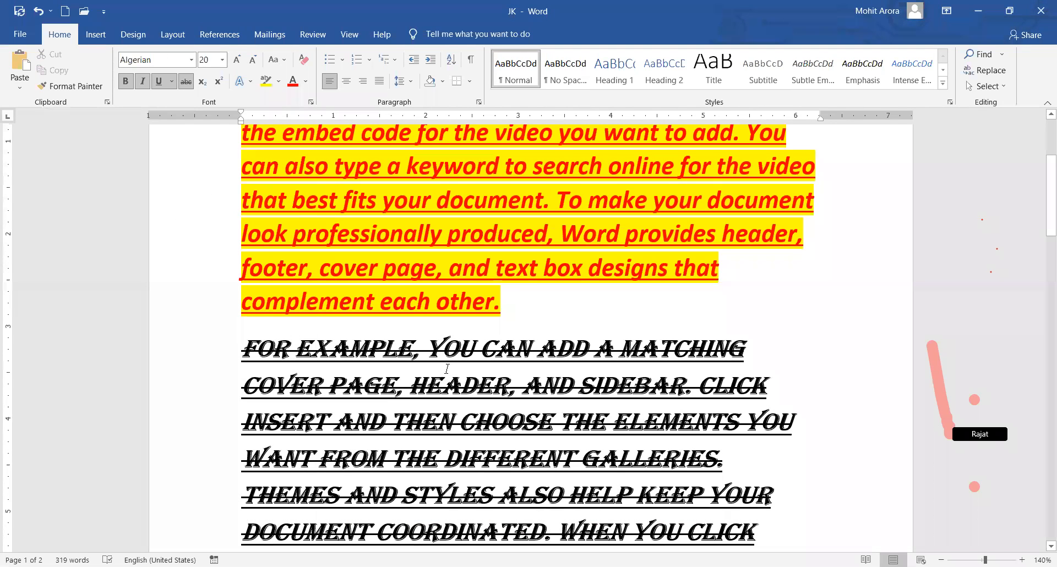
# Scroll to page 2 and place the cursor after 'sidebar.' in the last paragraph.
pyautogui.scroll(-7, 442, 376)
pyautogui.scroll(-5, 433, 341)
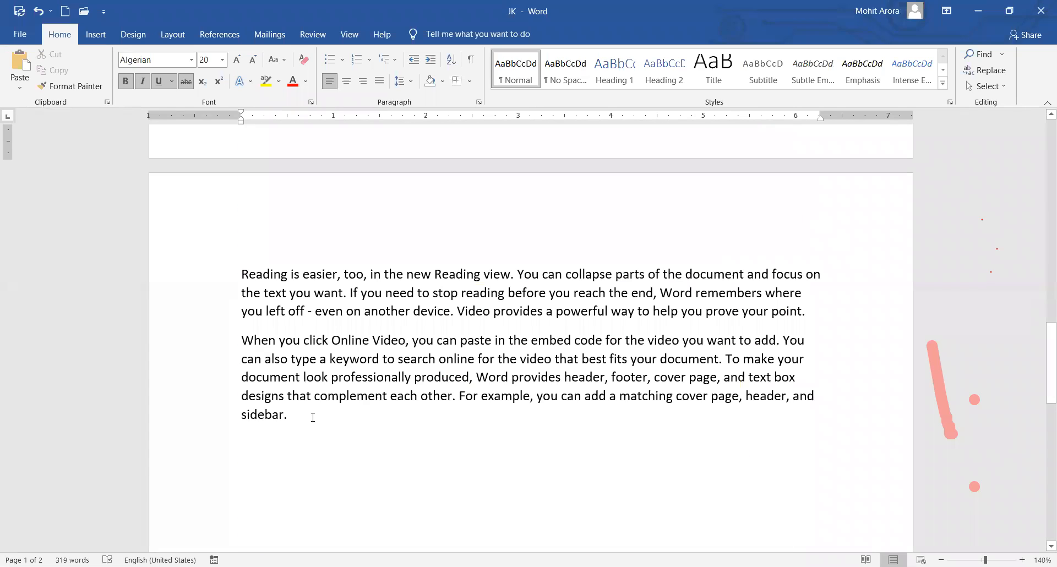
pyautogui.click(313, 416)
pyautogui.scroll(10, 264, 284)
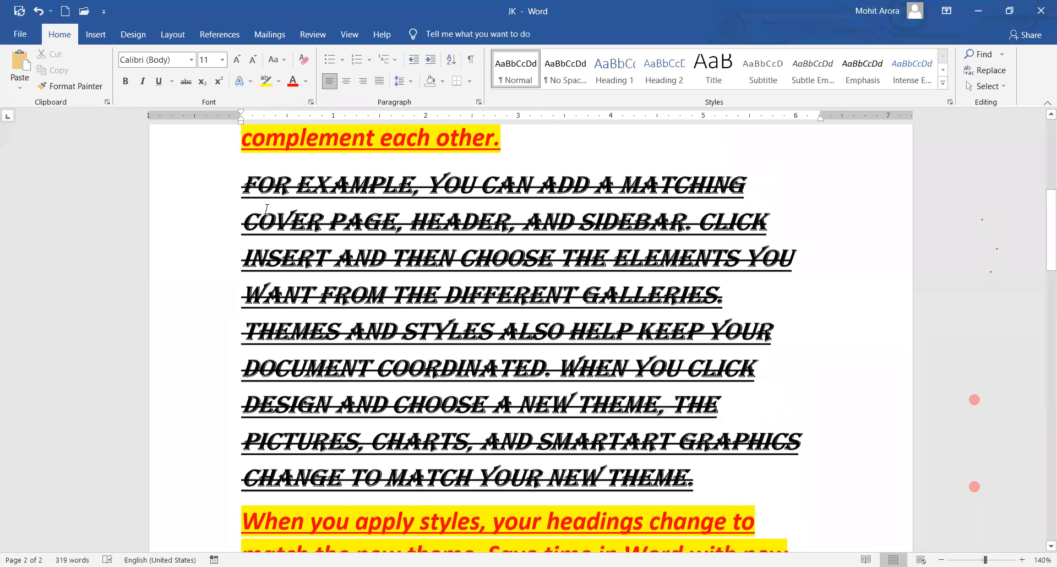
pyautogui.scroll(5, 266, 209)
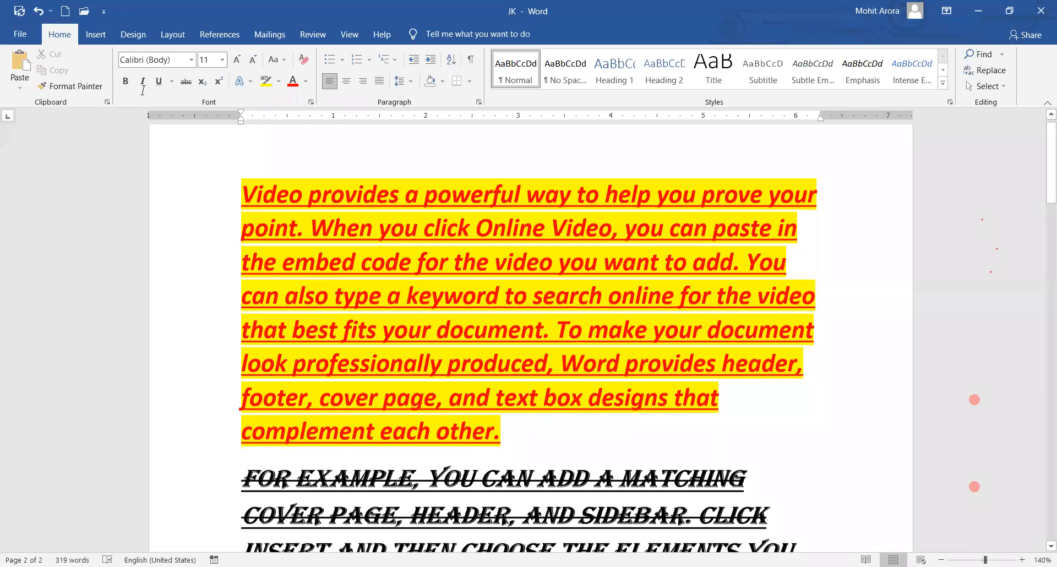
pyautogui.scroll(1, 304, 245)
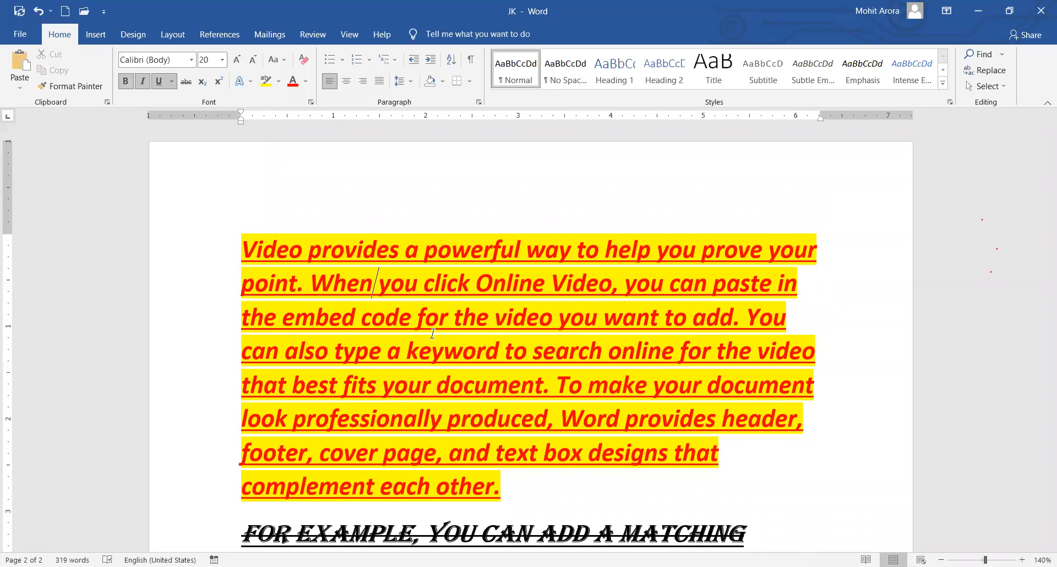
pyautogui.scroll(-1, 520, 382)
pyautogui.scroll(-10, 485, 378)
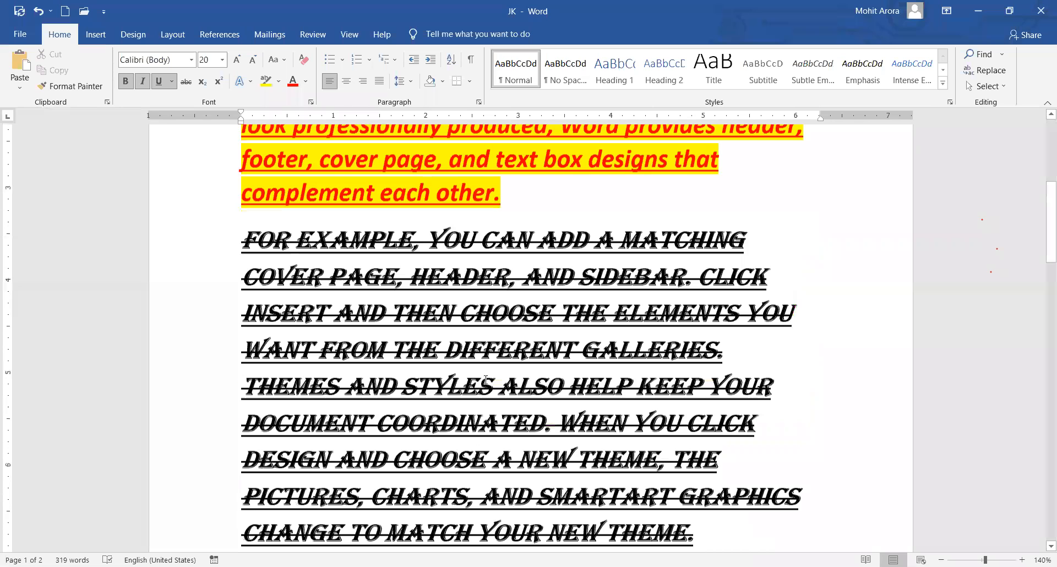
pyautogui.scroll(-8, 287, 247)
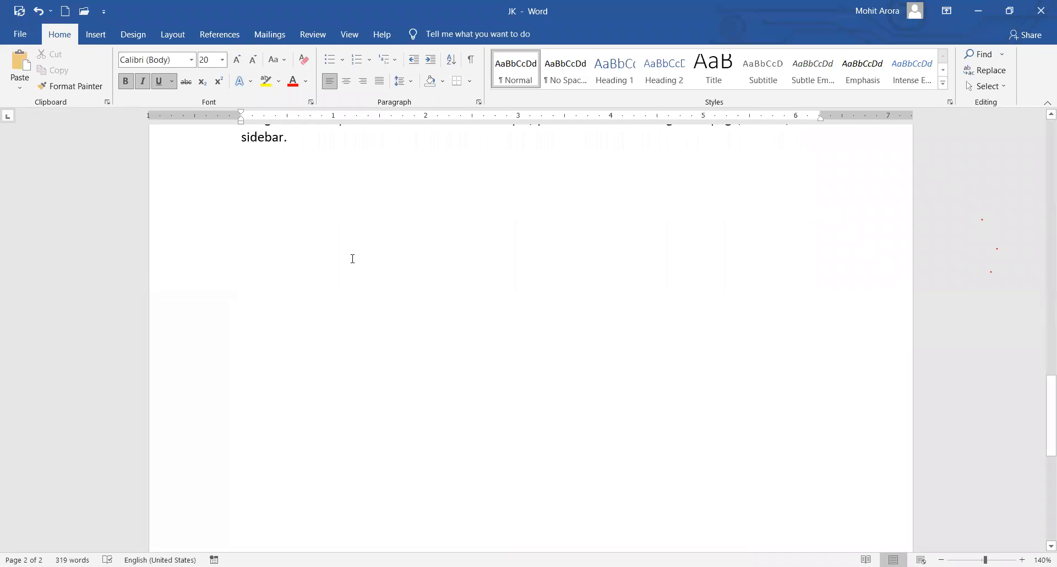
# Type H2O on a new line below 'sidebar.' and make the 2 a subscript.
pyautogui.press('Return')
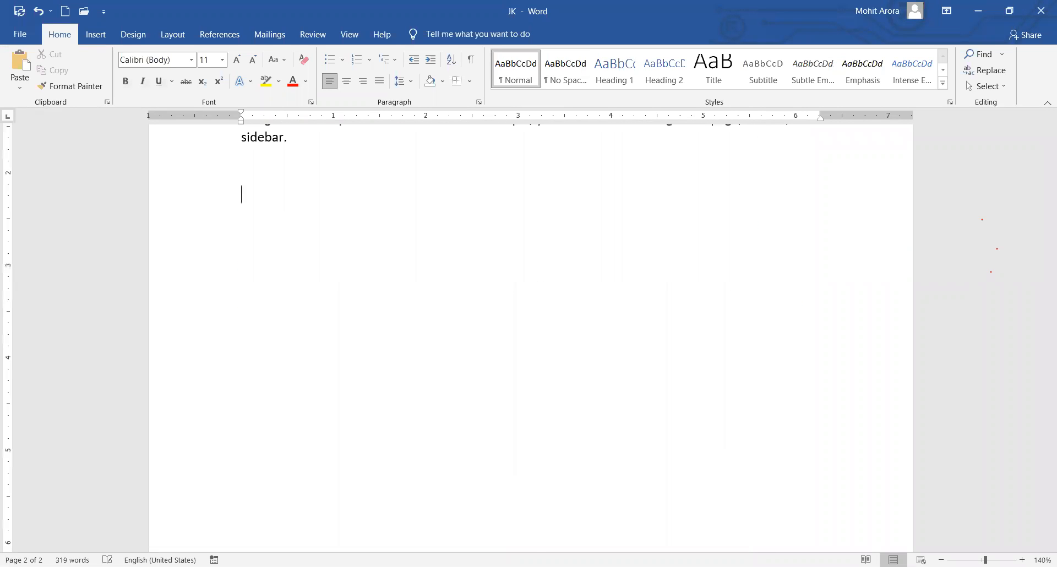
pyautogui.write('H2O')
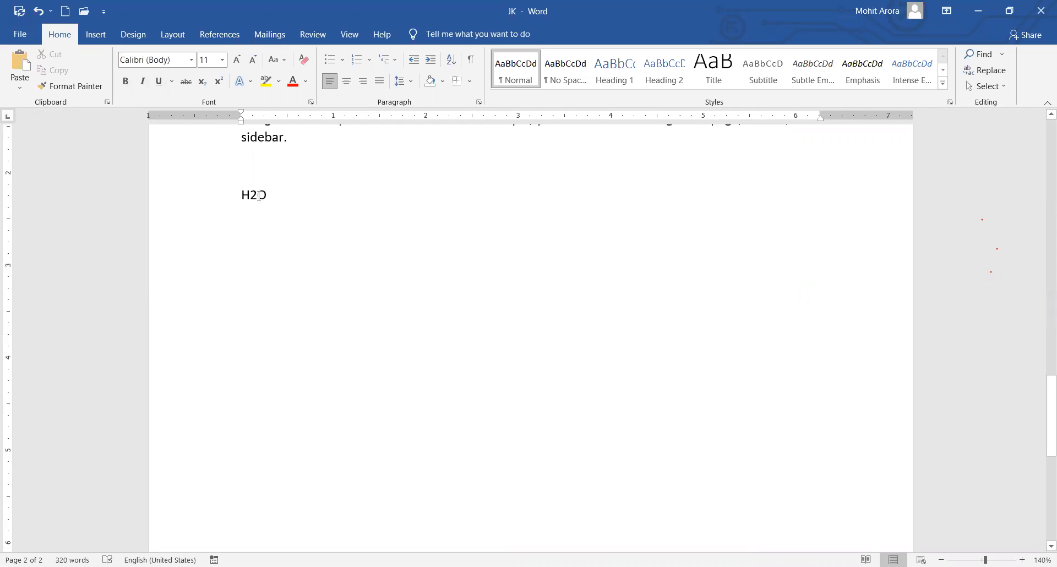
pyautogui.moveTo(250, 194); pyautogui.dragTo(258, 194)
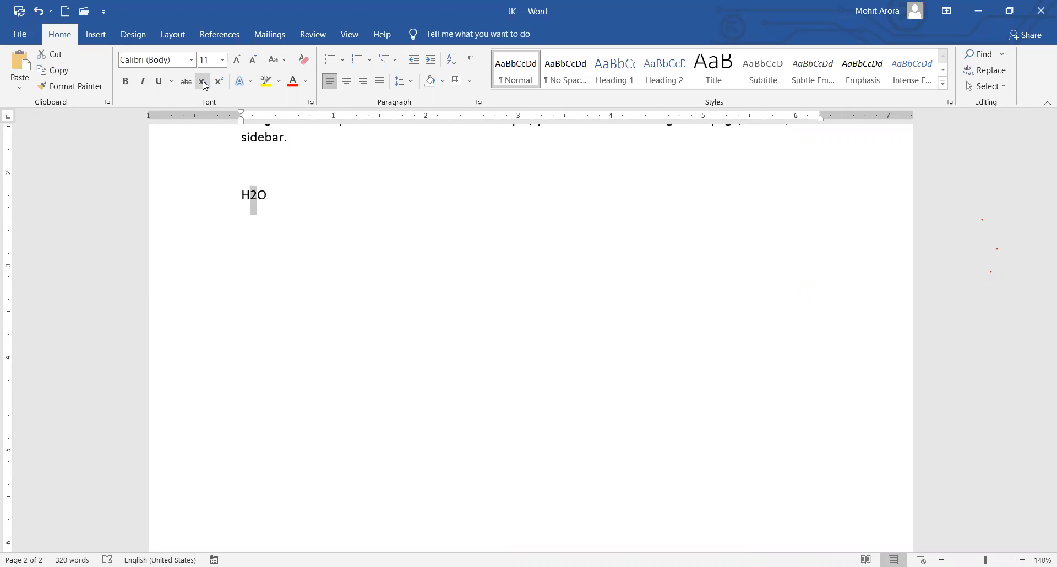
pyautogui.click(204, 84)
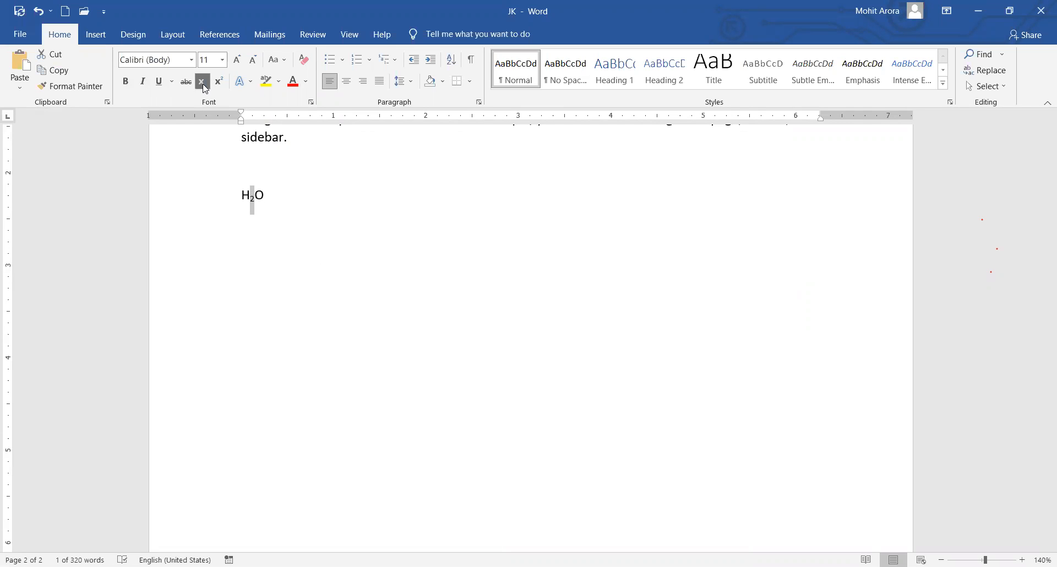
pyautogui.click(293, 201)
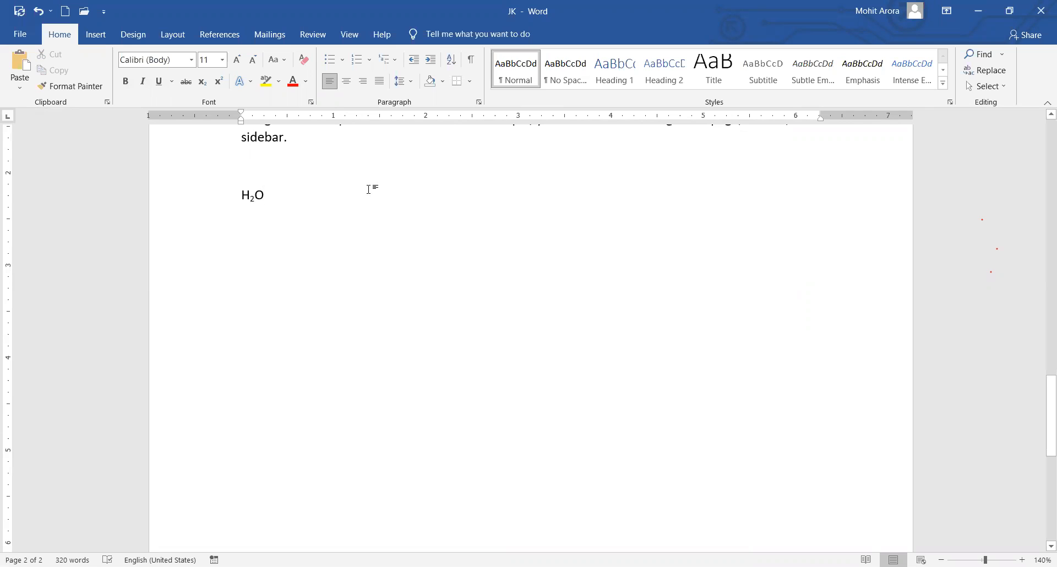
# Type X5, 23 and F on new lines below H₂O.
pyautogui.press('Return')
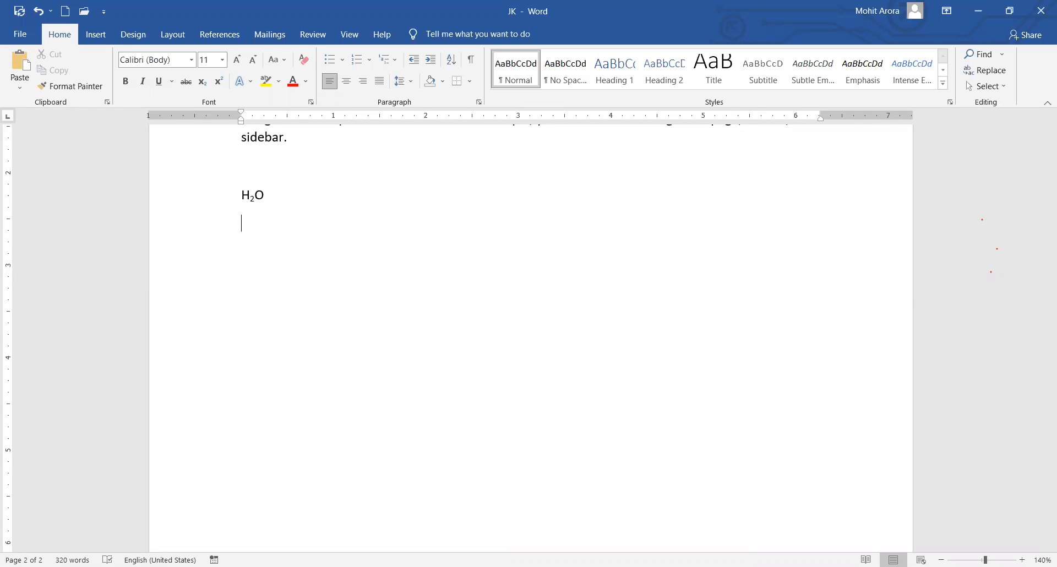
pyautogui.write('X5')
pyautogui.press('Return')
pyautogui.write('2')
pyautogui.write('3')
pyautogui.write('F')
pyautogui.click(347, 248)
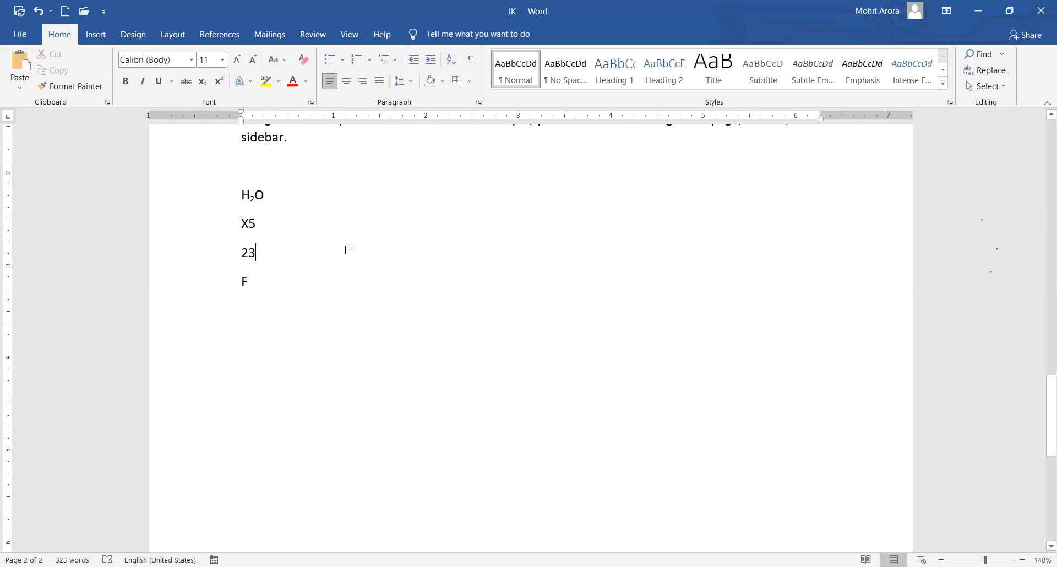
pyautogui.click(264, 227)
# Superscript the 5 in X5 and the 3 in 23.
pyautogui.moveTo(255, 223); pyautogui.dragTo(251, 223)
pyautogui.click(219, 84)
pyautogui.click(262, 254)
pyautogui.moveTo(260, 253); pyautogui.dragTo(249, 252)
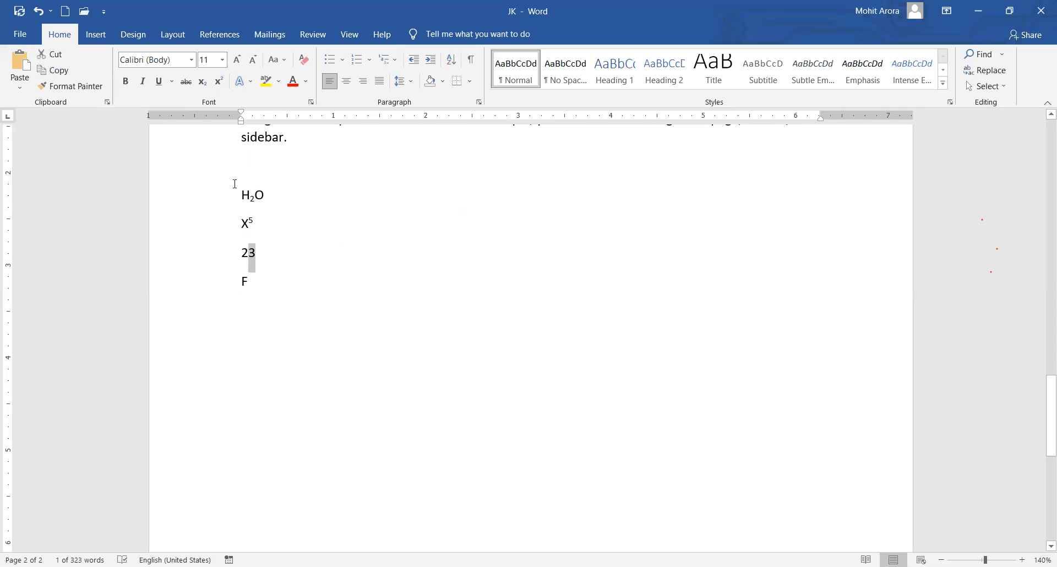
pyautogui.click(222, 87)
pyautogui.click(271, 291)
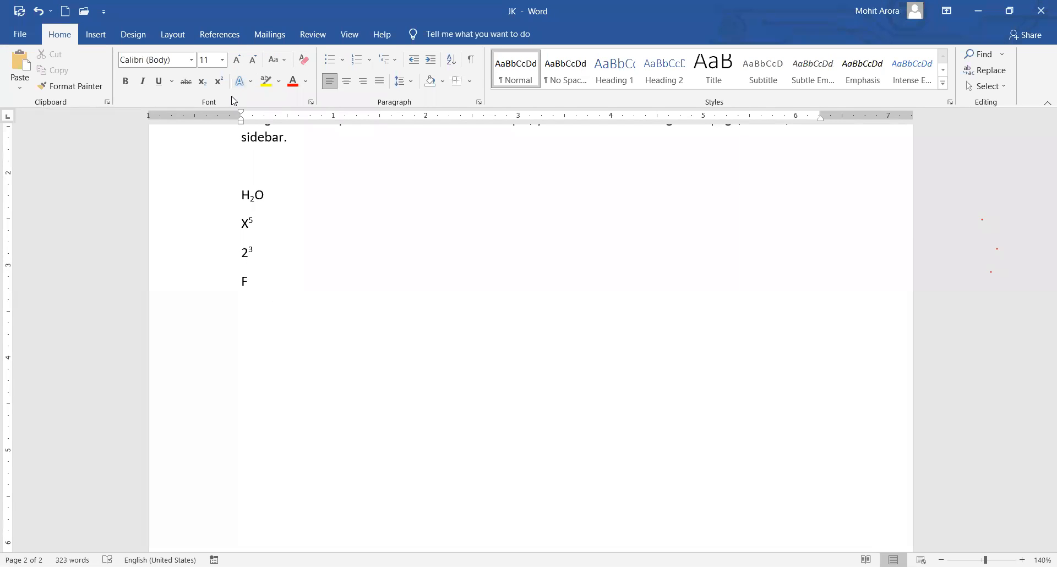
pyautogui.scroll(10, 352, 213)
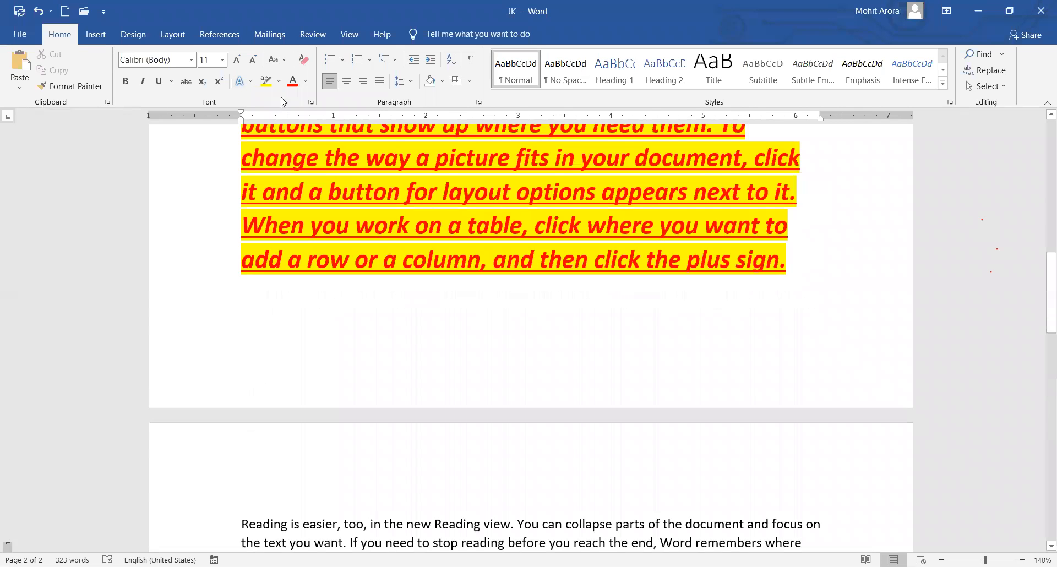
pyautogui.scroll(-10, 414, 256)
pyautogui.moveTo(308, 325); pyautogui.dragTo(216, 247)
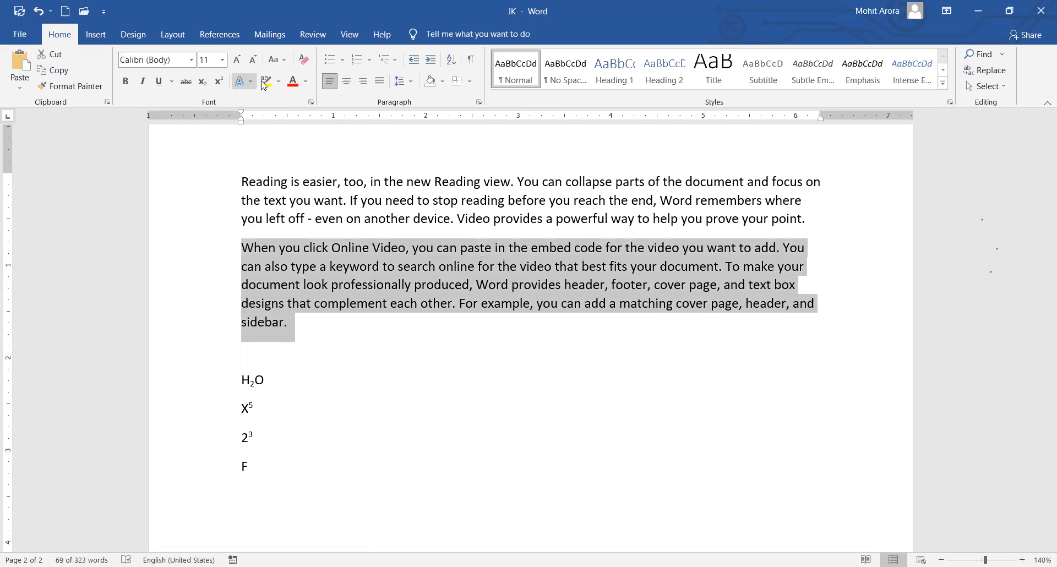
# Resize the 'When you click Online Video' paragraph to 12 pt and change it to UPPERCASE.
pyautogui.click(281, 59)
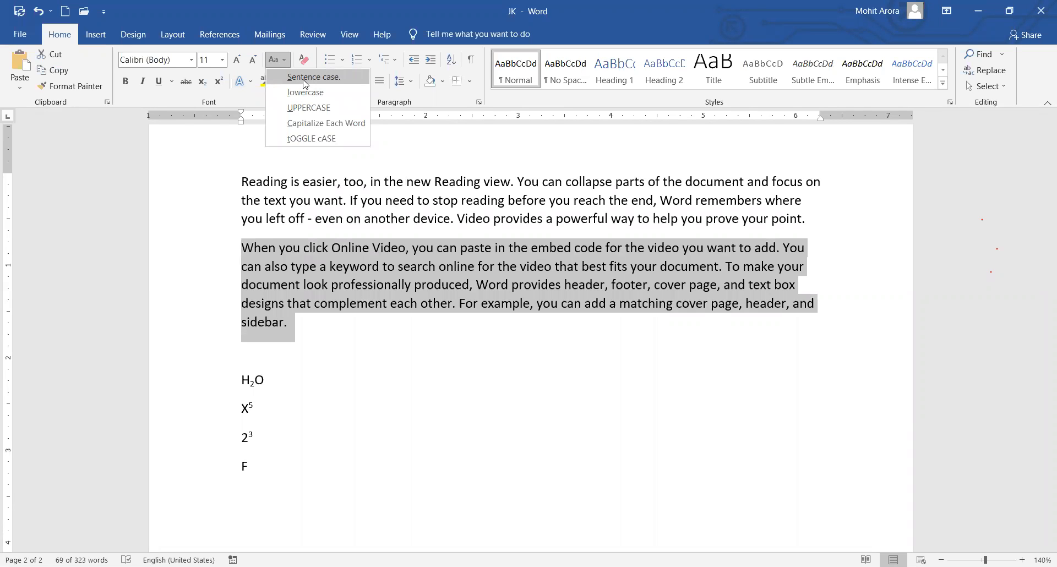
pyautogui.click(305, 82)
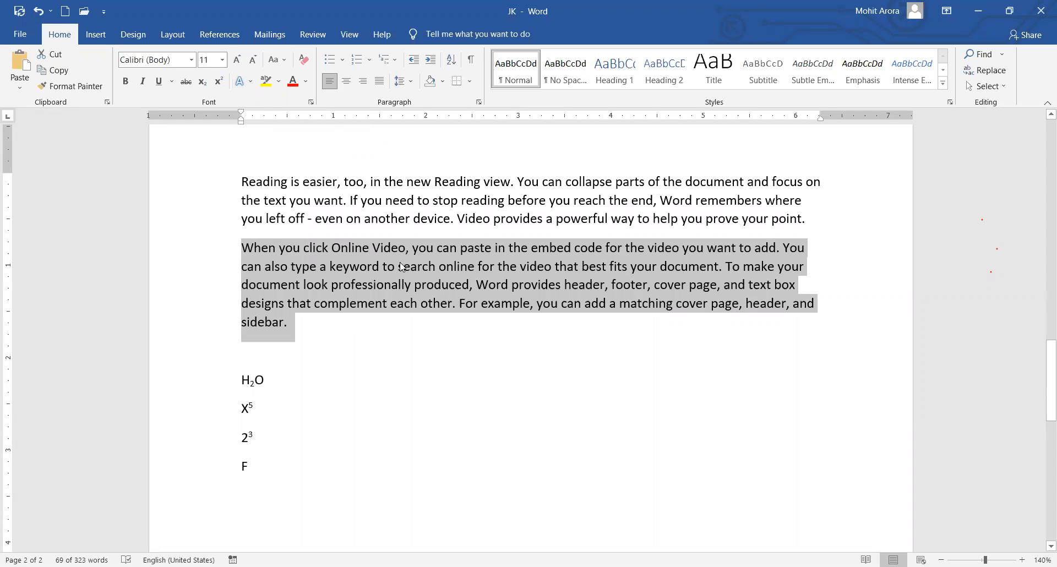
pyautogui.click(253, 58)
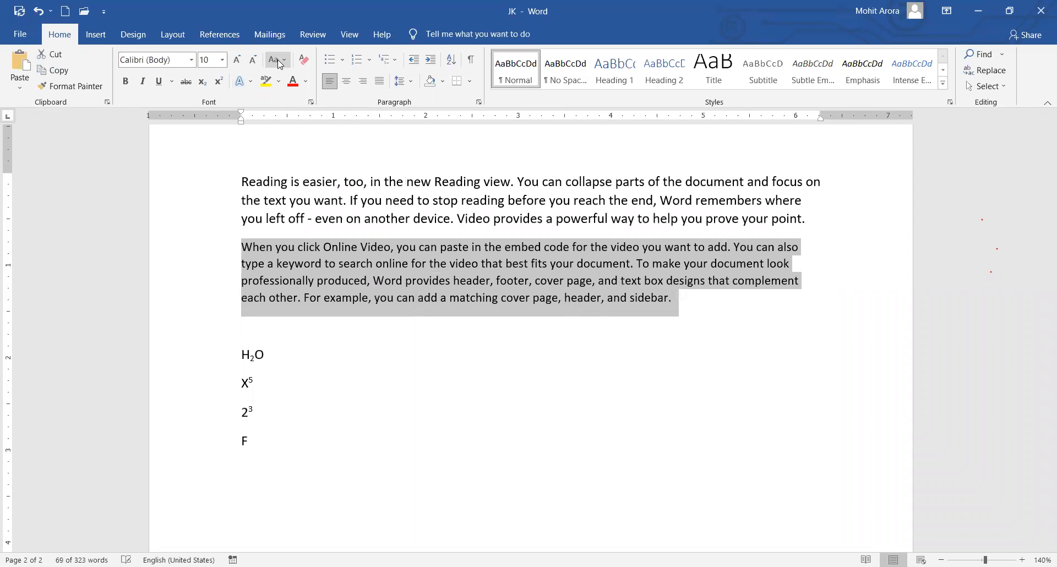
pyautogui.click(279, 64)
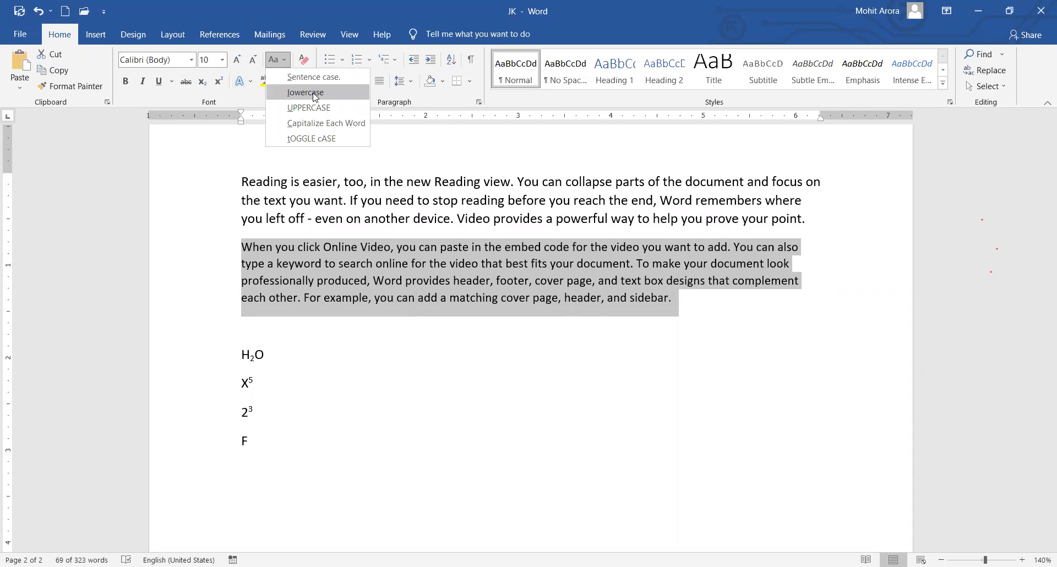
pyautogui.click(315, 97)
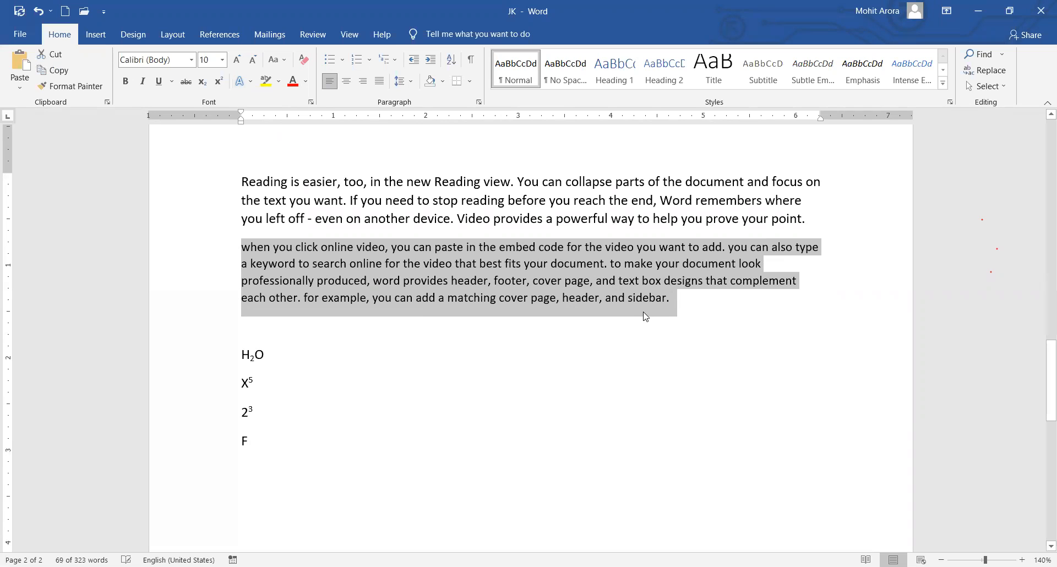
pyautogui.click(237, 59)
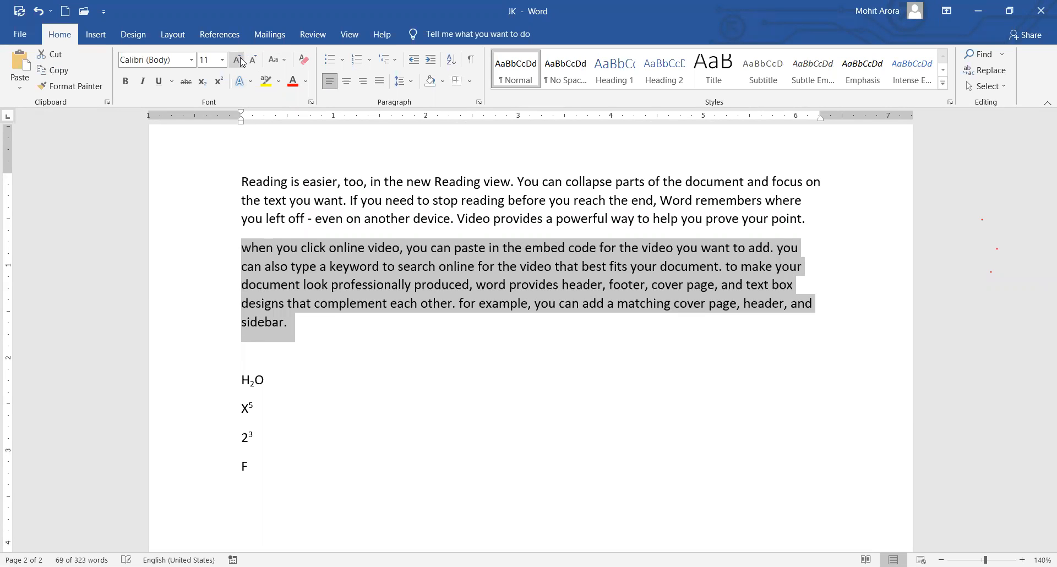
pyautogui.click(237, 59)
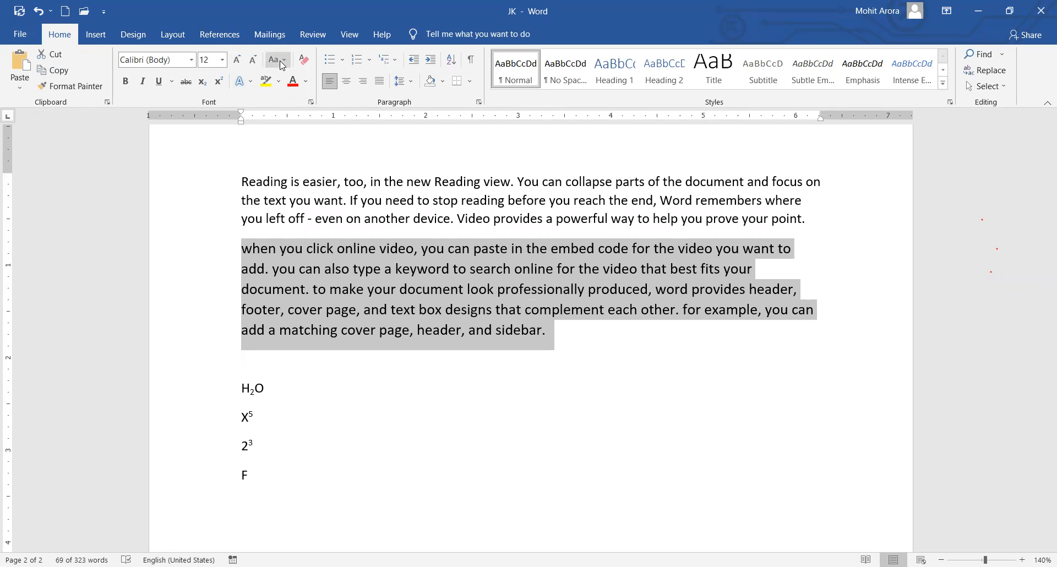
pyautogui.click(282, 61)
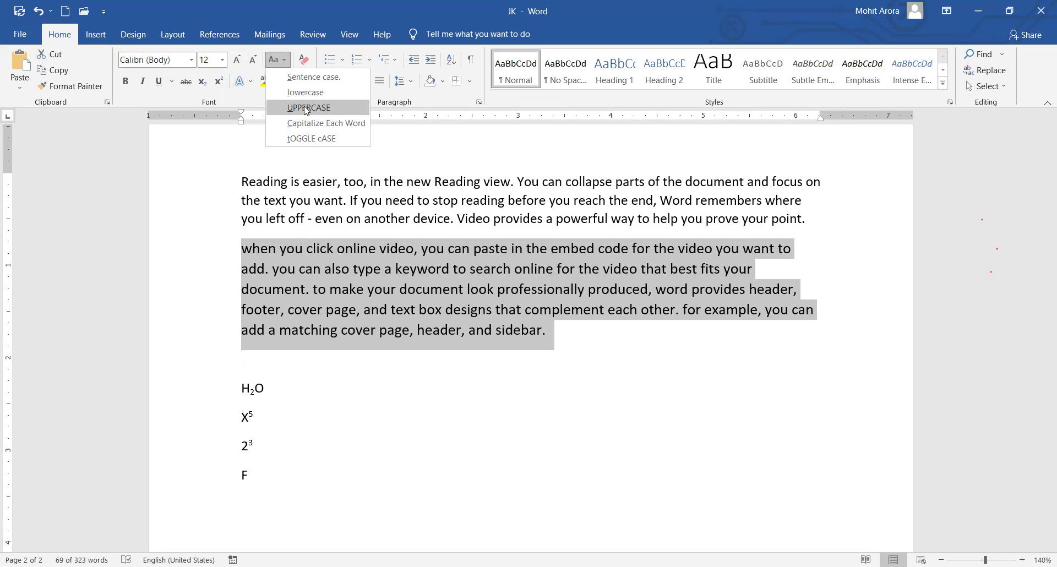
pyautogui.click(307, 108)
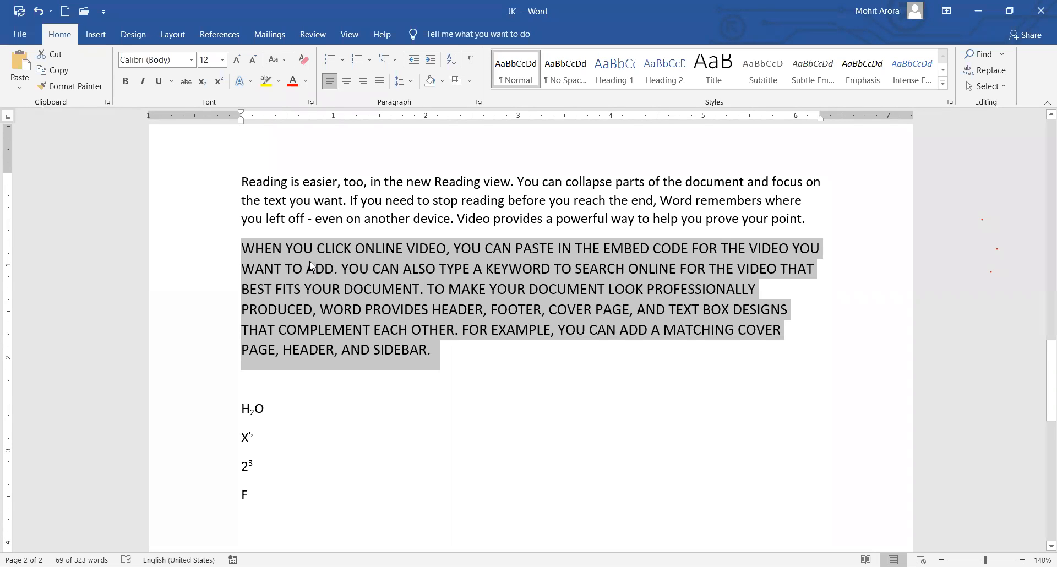
# Cycle the paragraph through lowercase and Capitalize Each Word, ending on tOGGLE cASE.
pyautogui.click(275, 64)
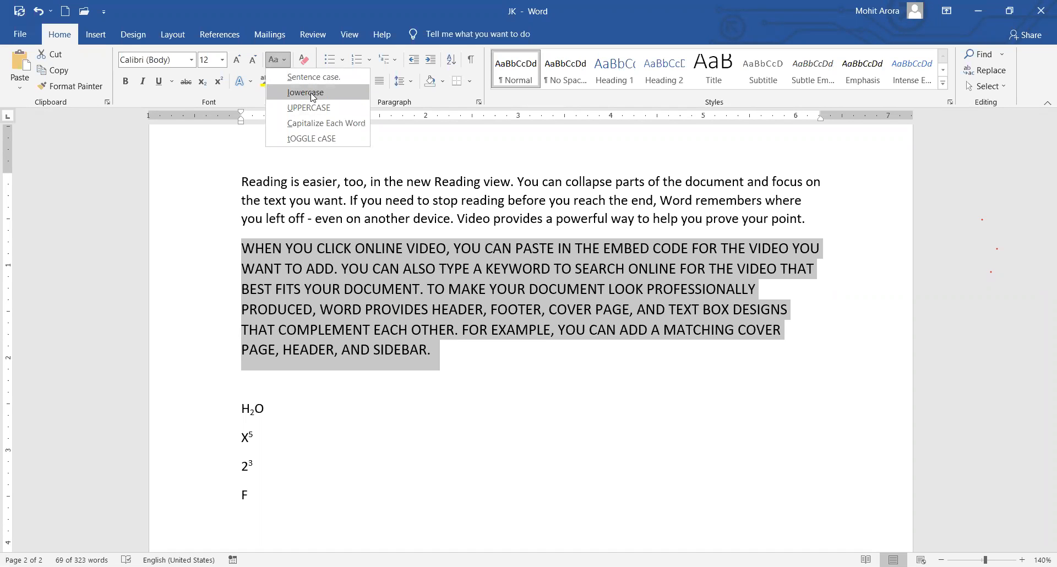
pyautogui.click(312, 93)
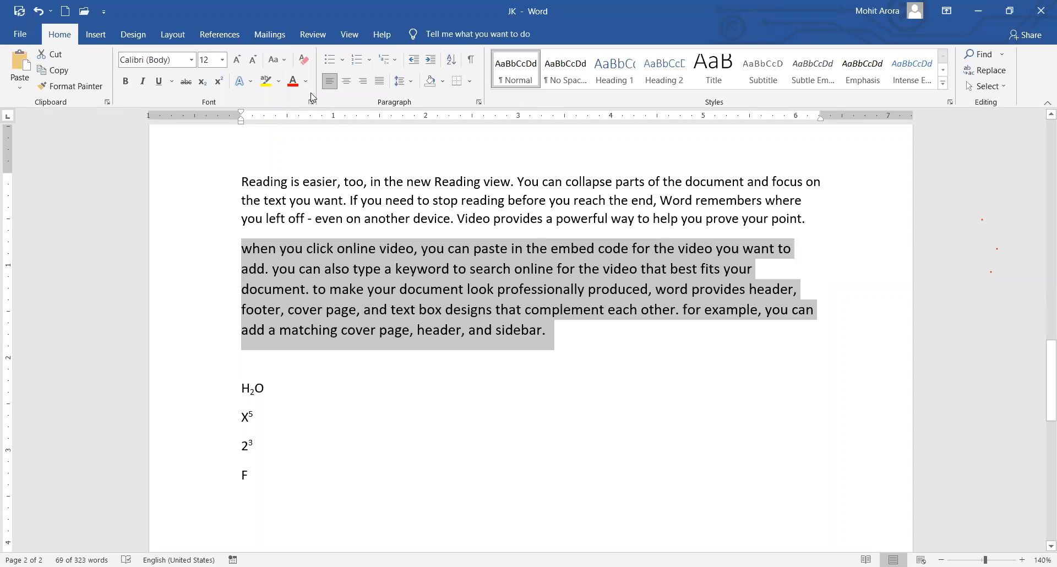
pyautogui.click(275, 63)
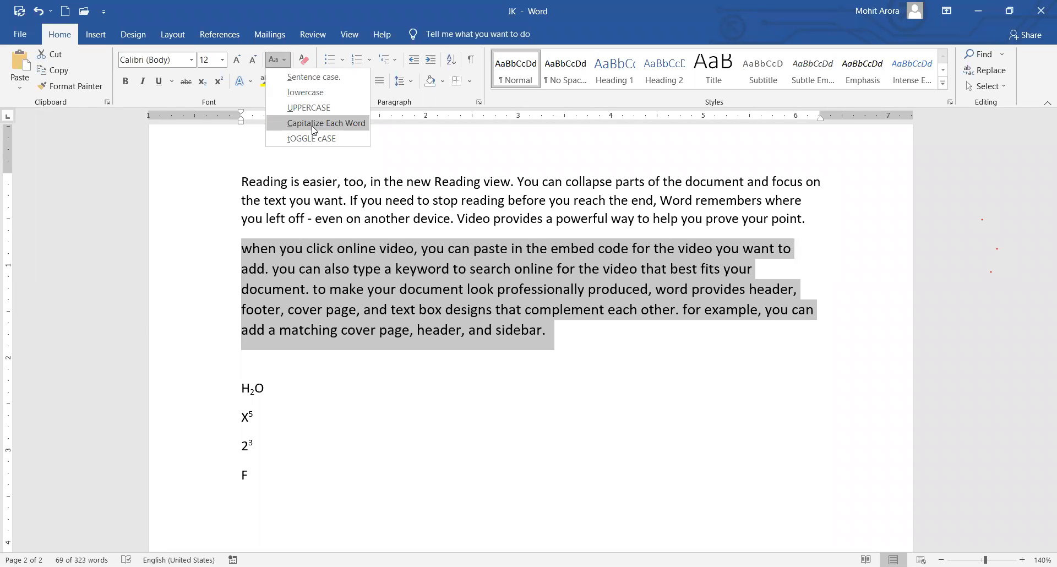
pyautogui.click(314, 123)
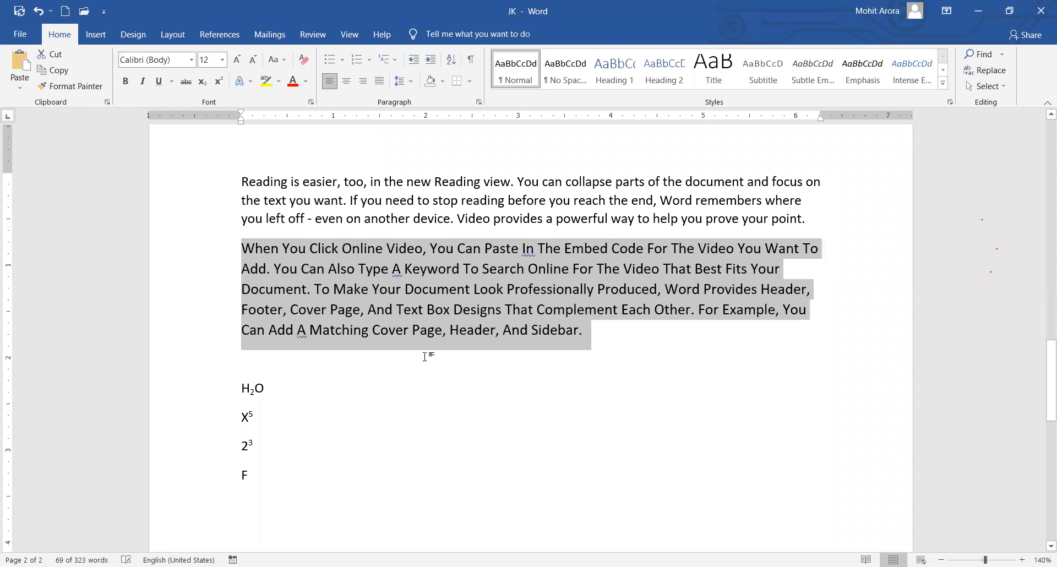
pyautogui.click(274, 61)
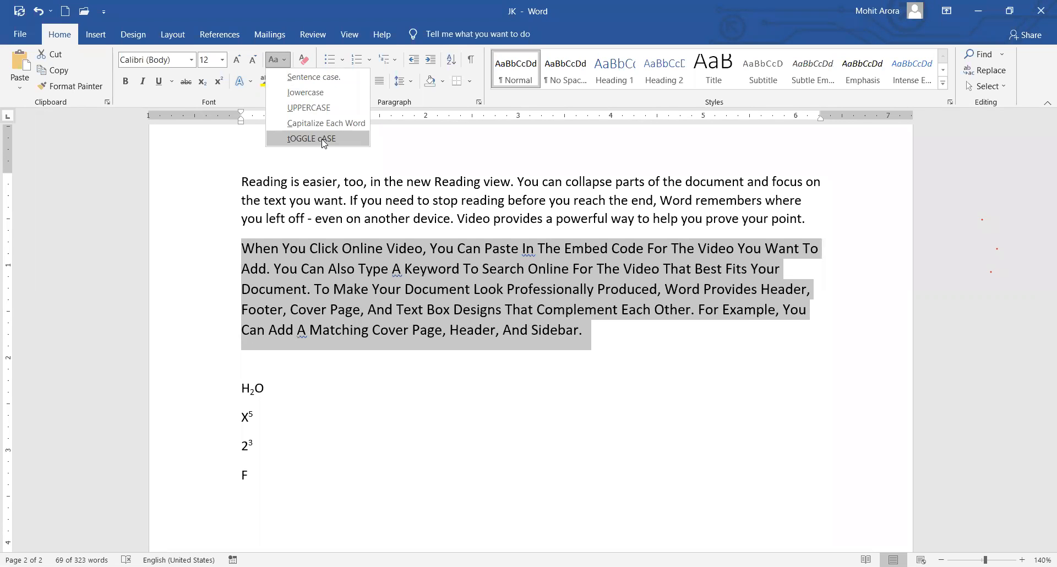
pyautogui.click(323, 140)
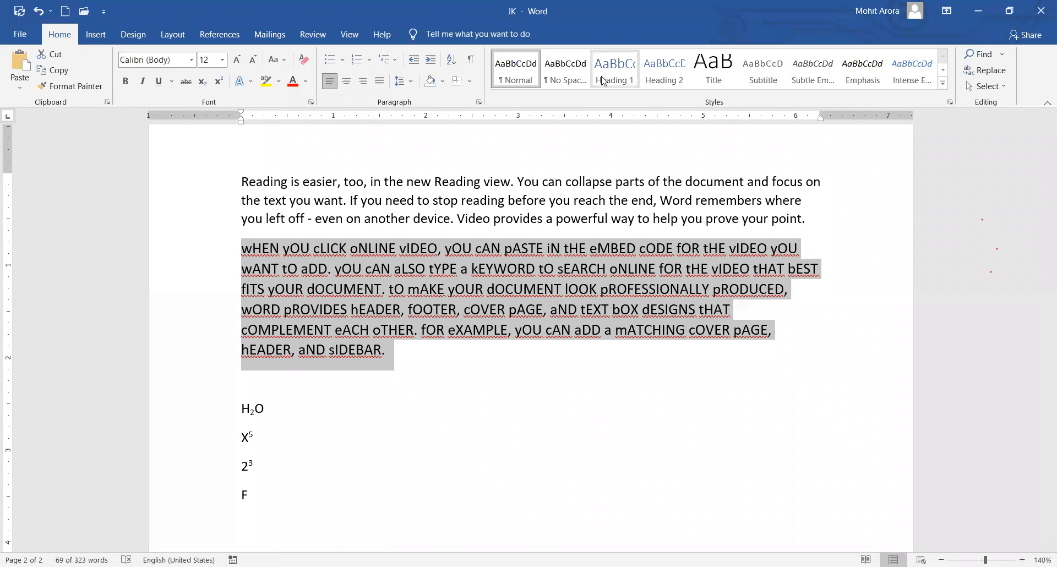
# Apply the Heading 1 style to the toggled-case paragraph.
pyautogui.click(671, 275)
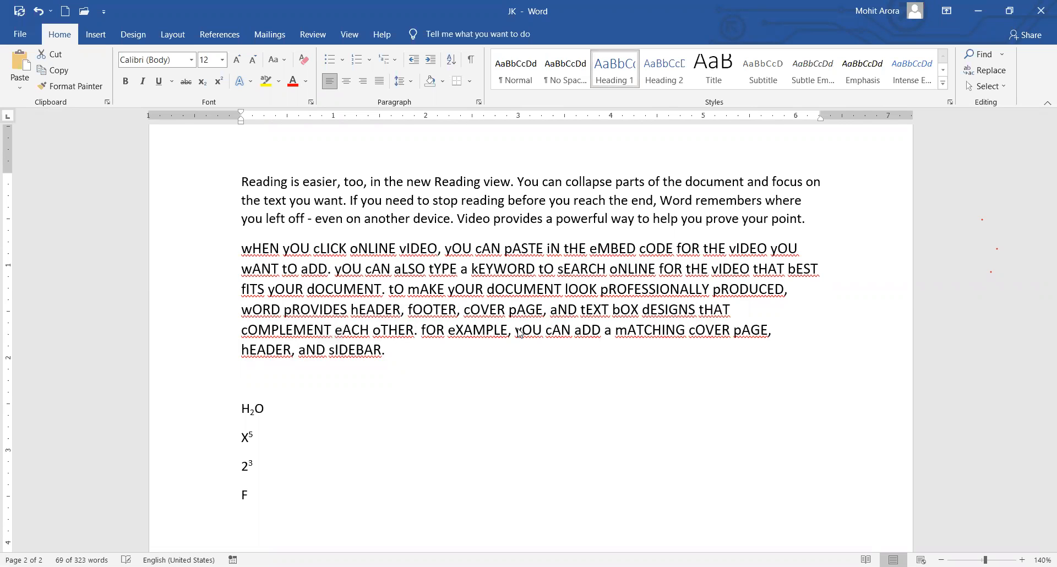
pyautogui.hotkey('ctrl', 'alt', '1')
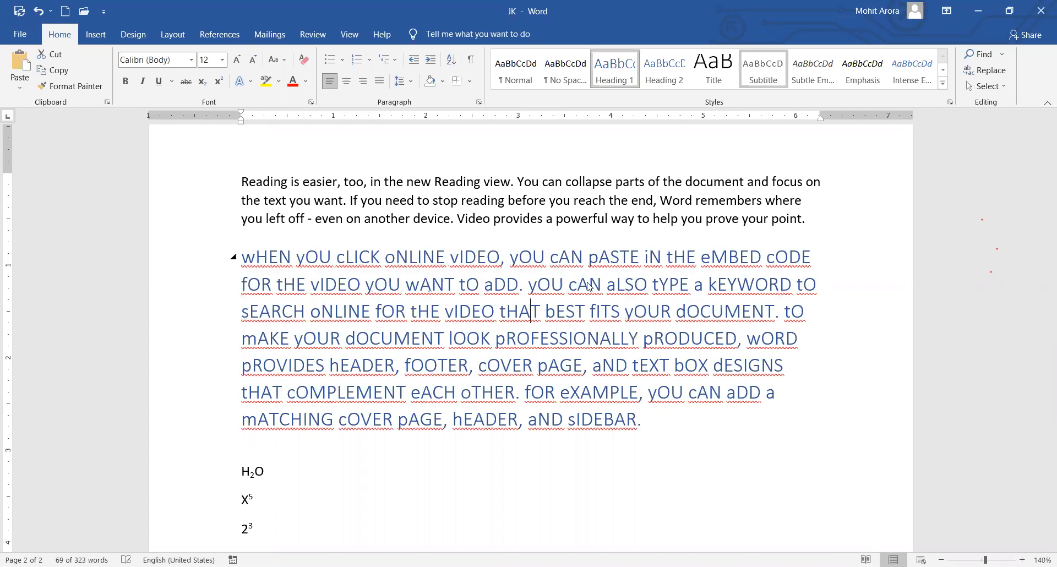
pyautogui.click(713, 69)
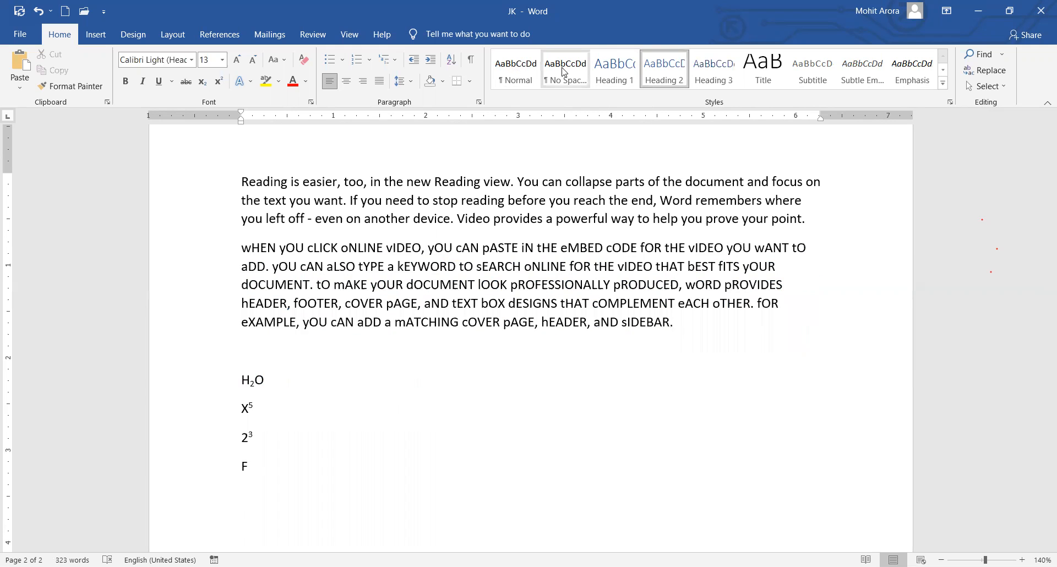
pyautogui.click(620, 70)
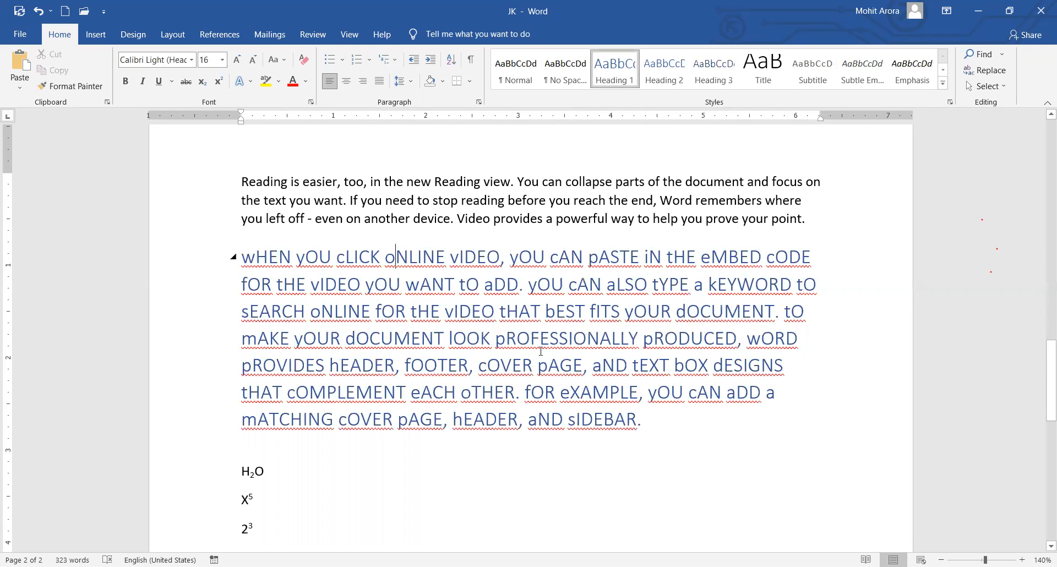
# Select the new heading and centre it.
pyautogui.scroll(-2, 538, 349)
pyautogui.scroll(3, 469, 308)
pyautogui.scroll(-1, 469, 308)
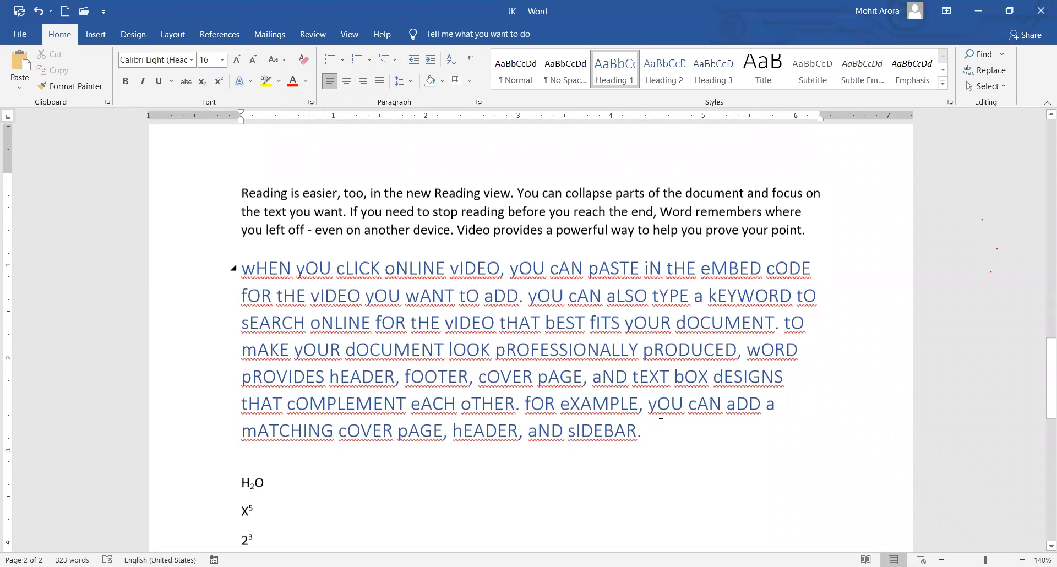
pyautogui.moveTo(657, 424); pyautogui.dragTo(253, 263)
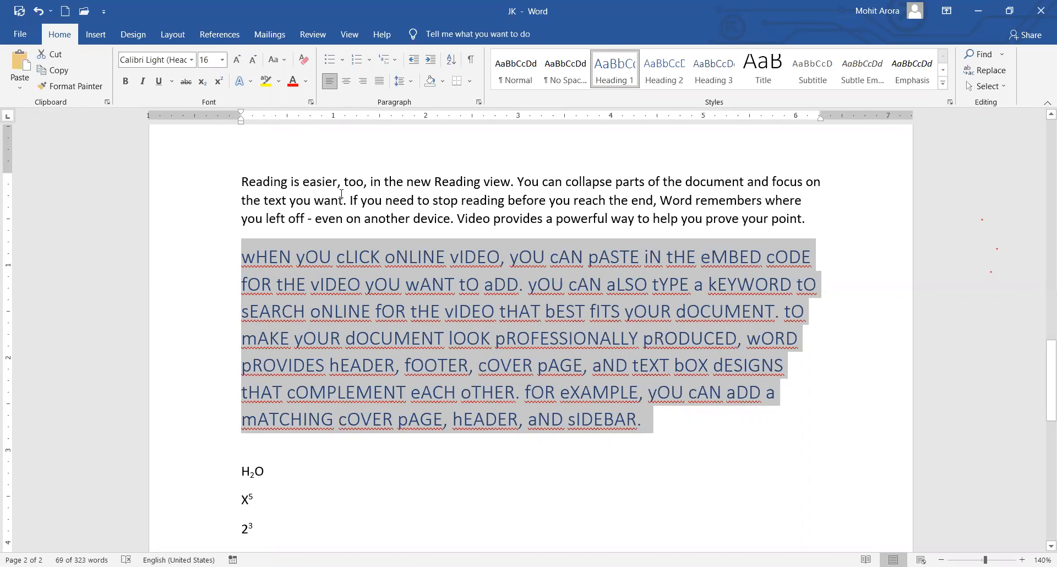
pyautogui.click(346, 81)
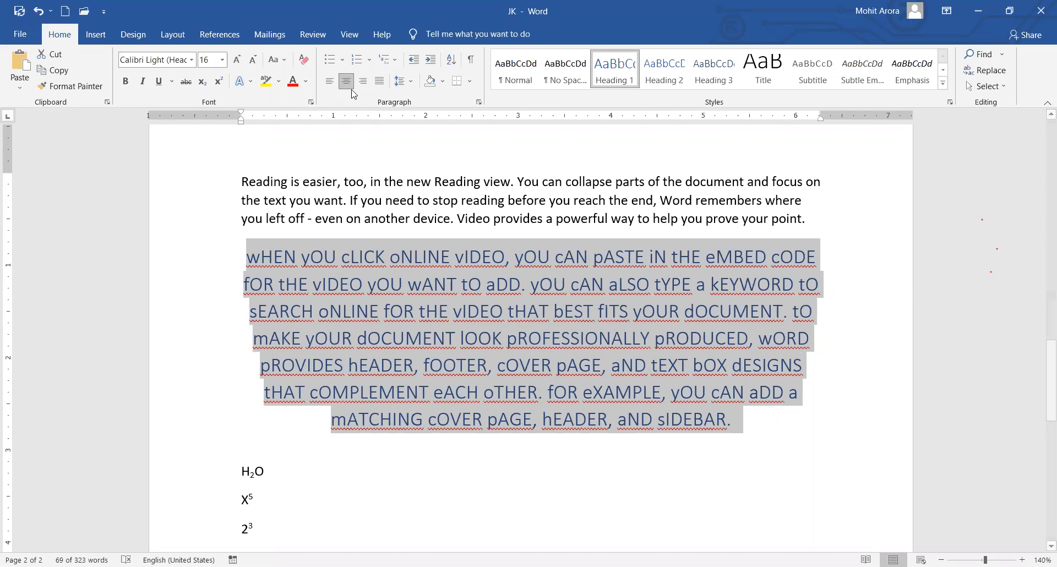
# Insert a centred 'ARORA COMPUTER EDUCATION' heading line above the first paragraph.
pyautogui.scroll(6, 510, 316)
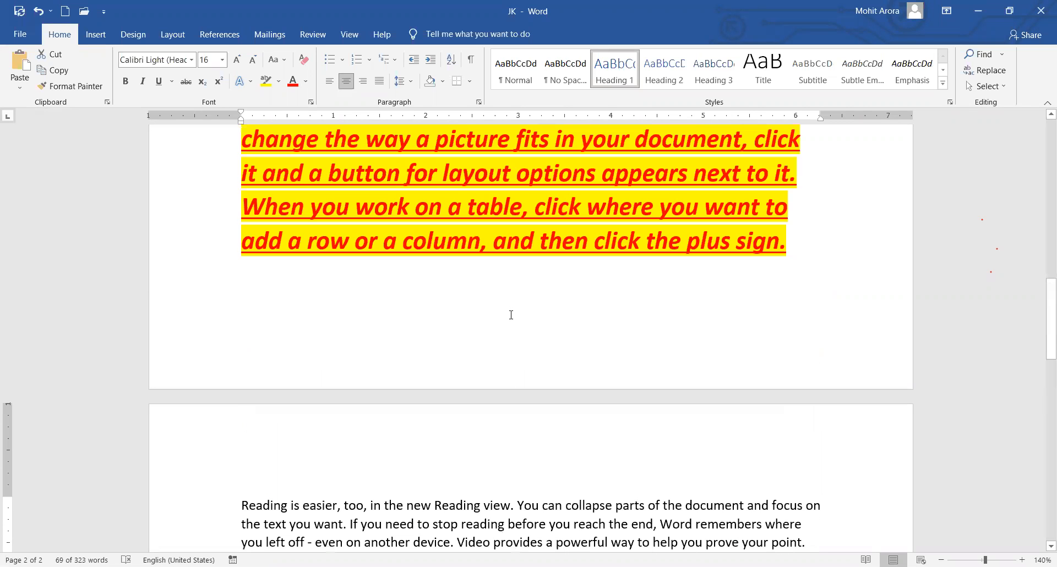
pyautogui.scroll(15, 474, 270)
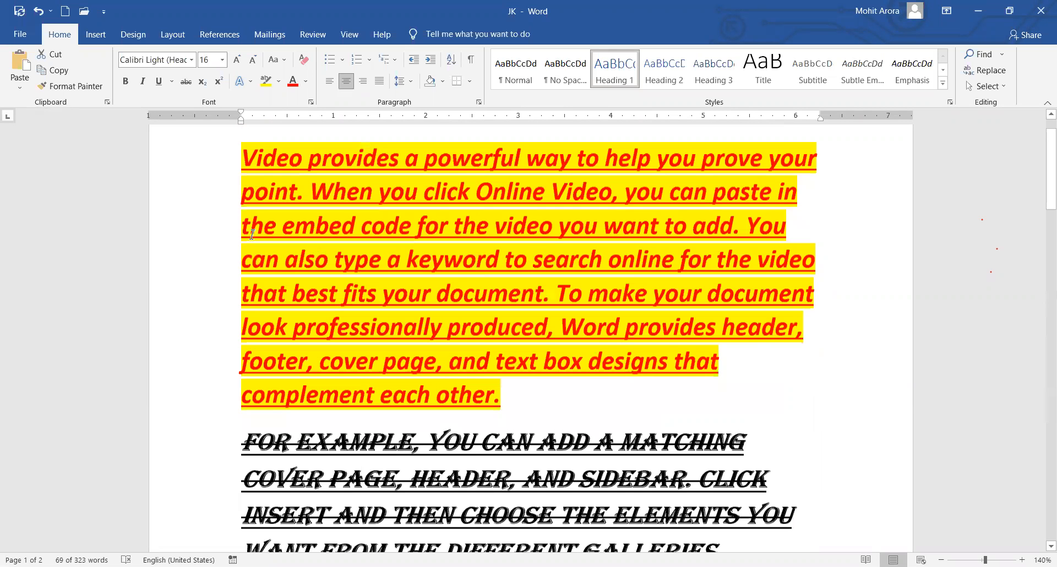
pyautogui.scroll(2, 252, 235)
pyautogui.hotkey('ctrl', 'Home')
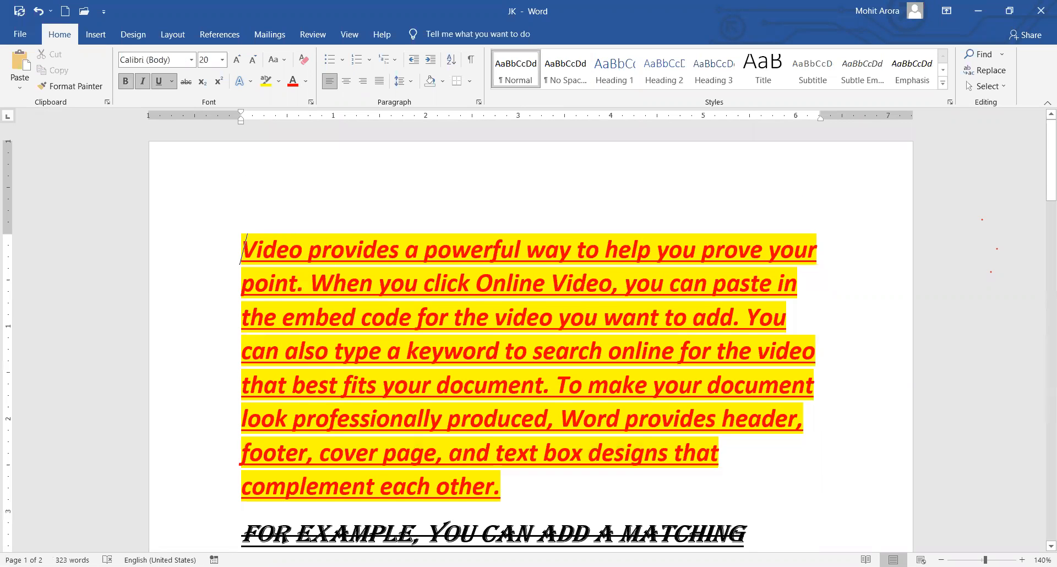
pyautogui.press('Return')
pyautogui.press('Up')
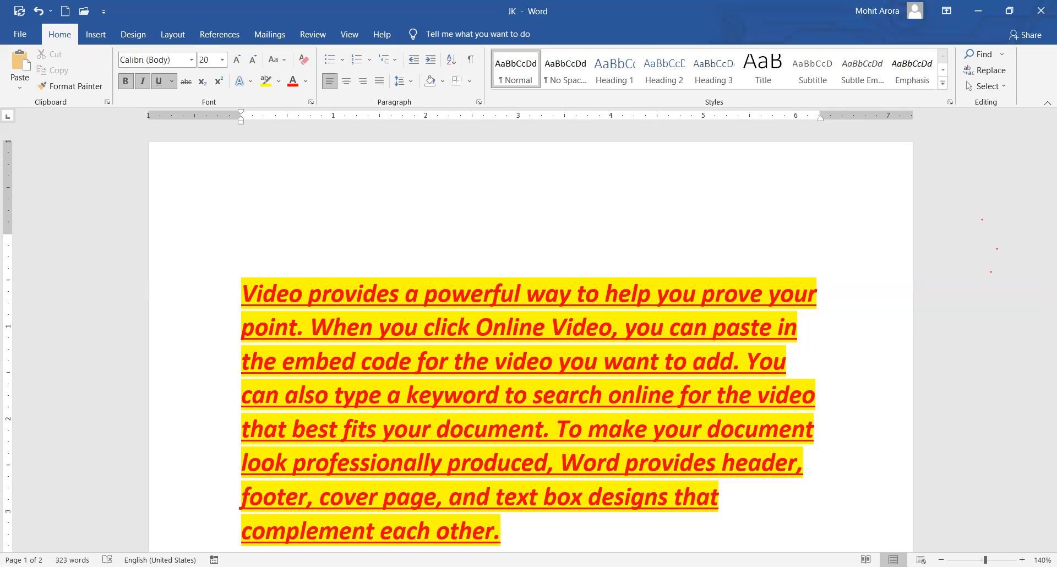
pyautogui.write('ARORA COMPUT')
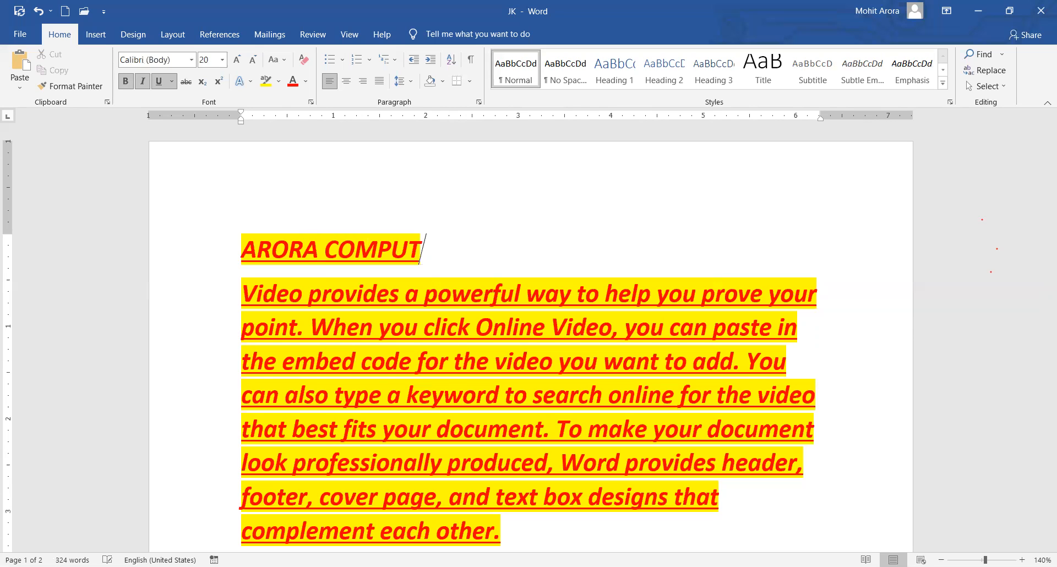
pyautogui.write('ER EDUCATION')
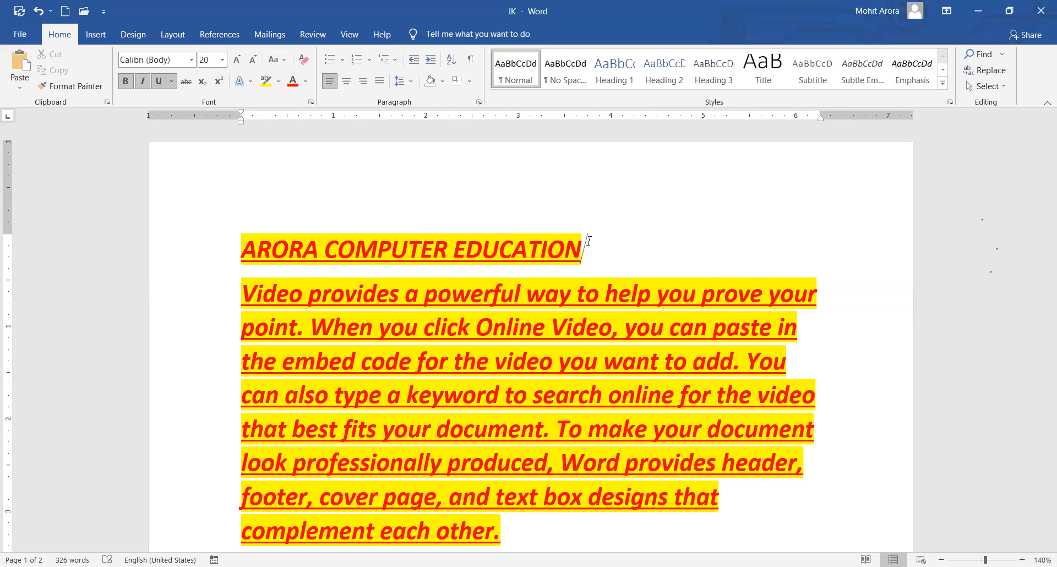
pyautogui.click(347, 81)
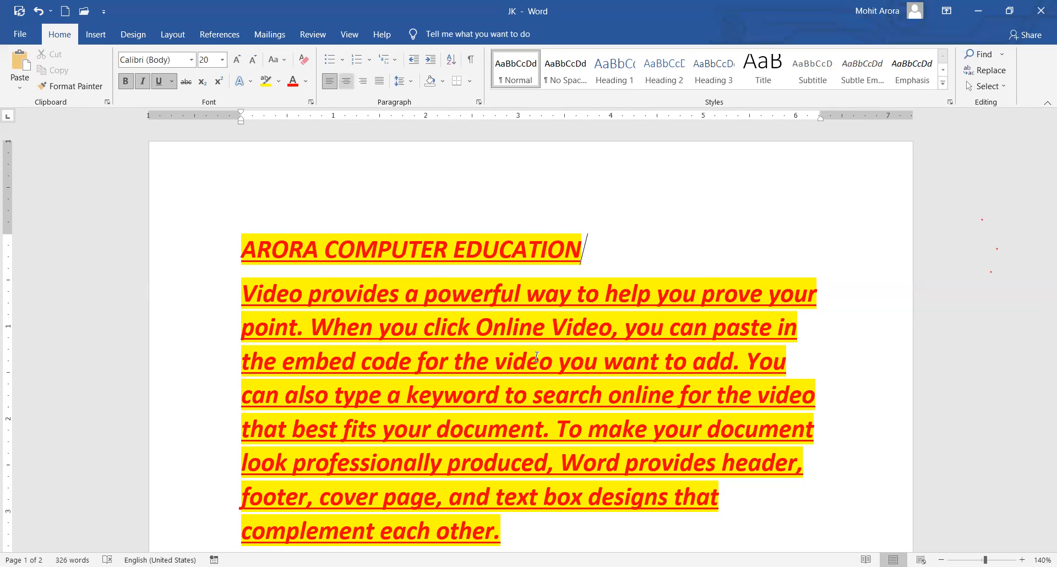
# Move into the body text and down to the blue toggle-case paragraph.
pyautogui.click(573, 355)
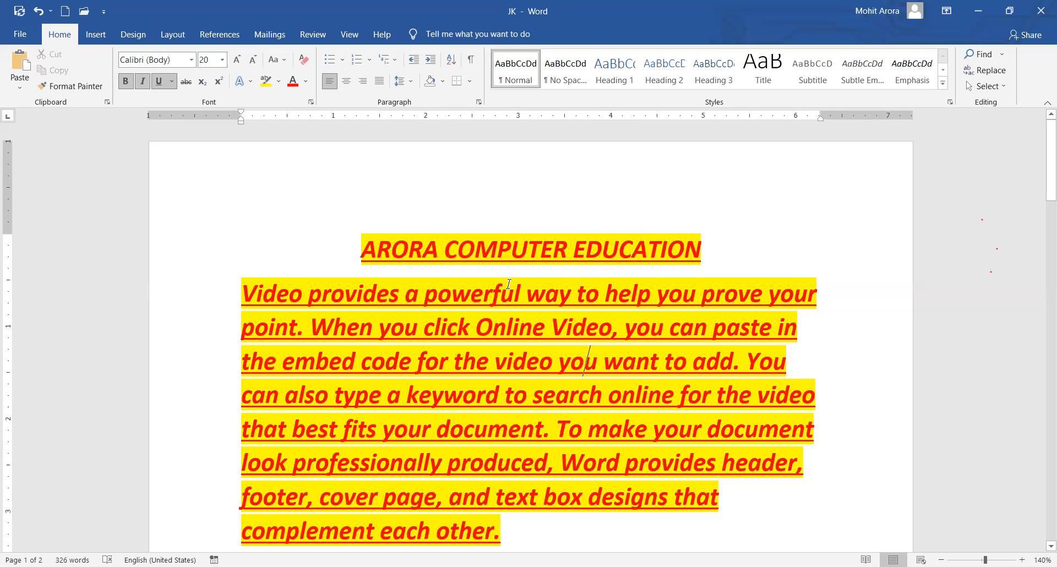
pyautogui.scroll(-5, 545, 299)
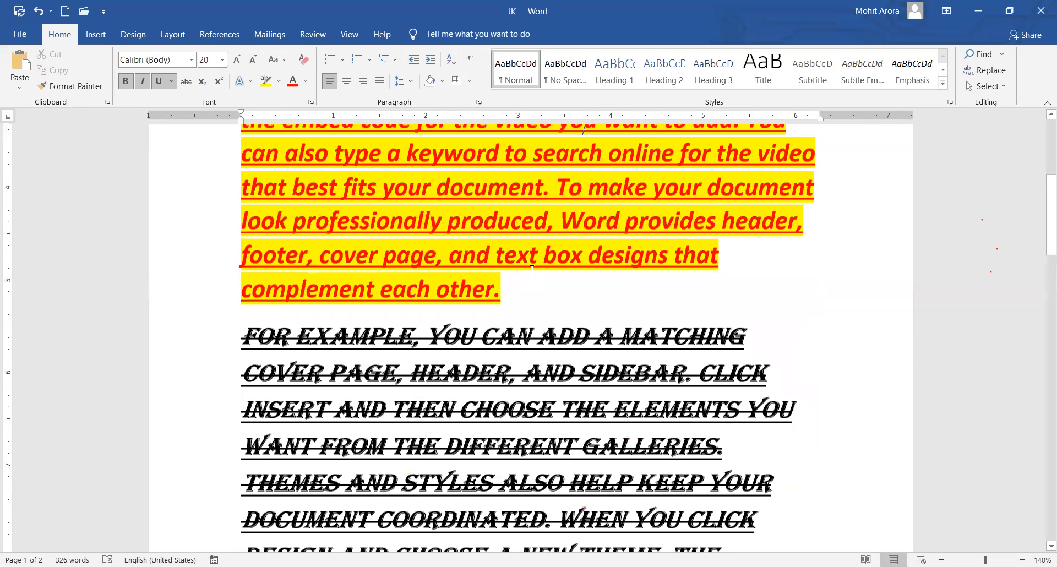
pyautogui.scroll(-10, 535, 278)
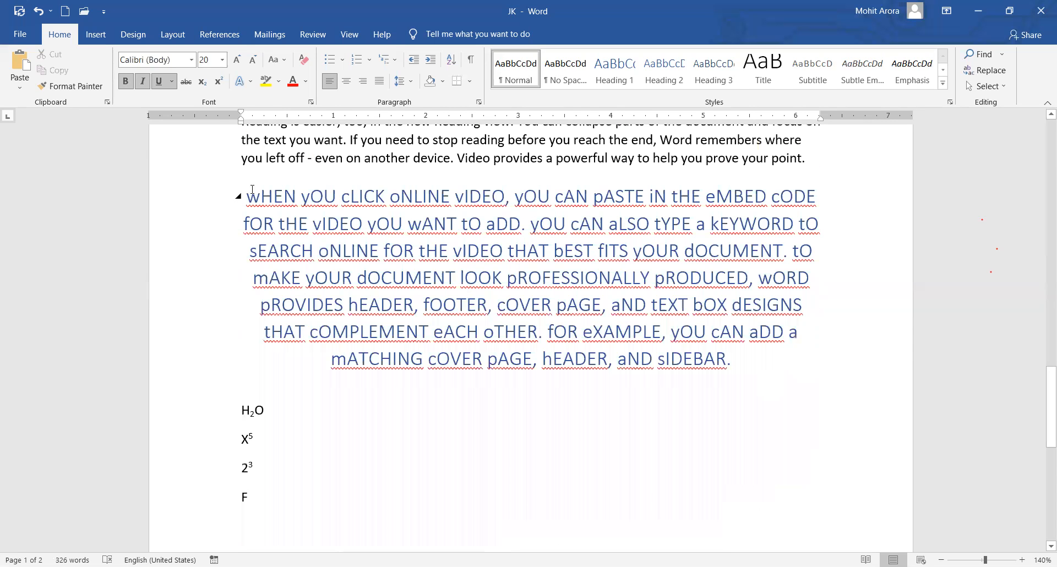
# Select the blue toggle-case paragraph and fully justify it after briefly trying right alignment.
pyautogui.tripleClick(252, 189)
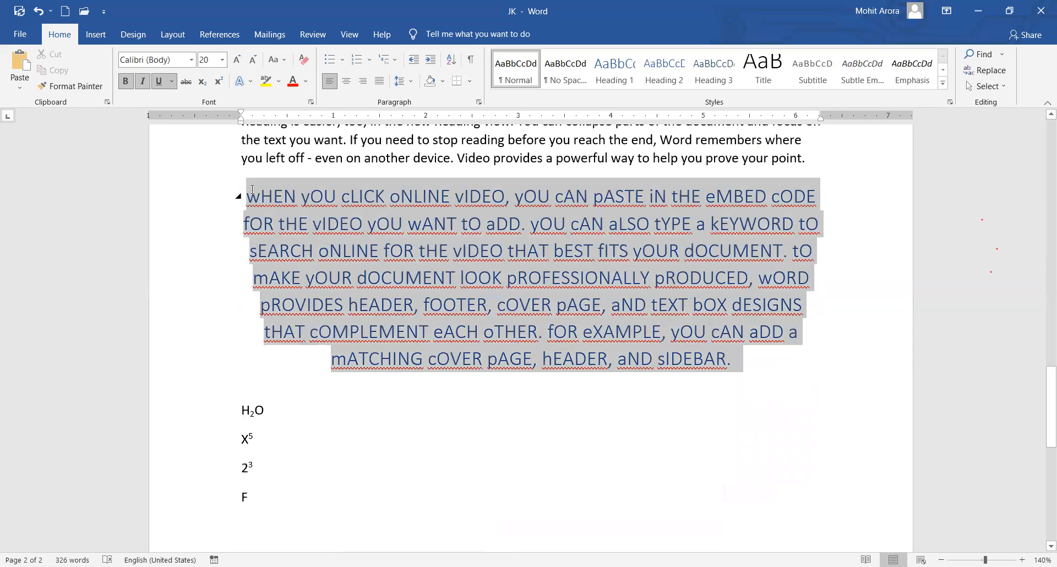
pyautogui.click(362, 81)
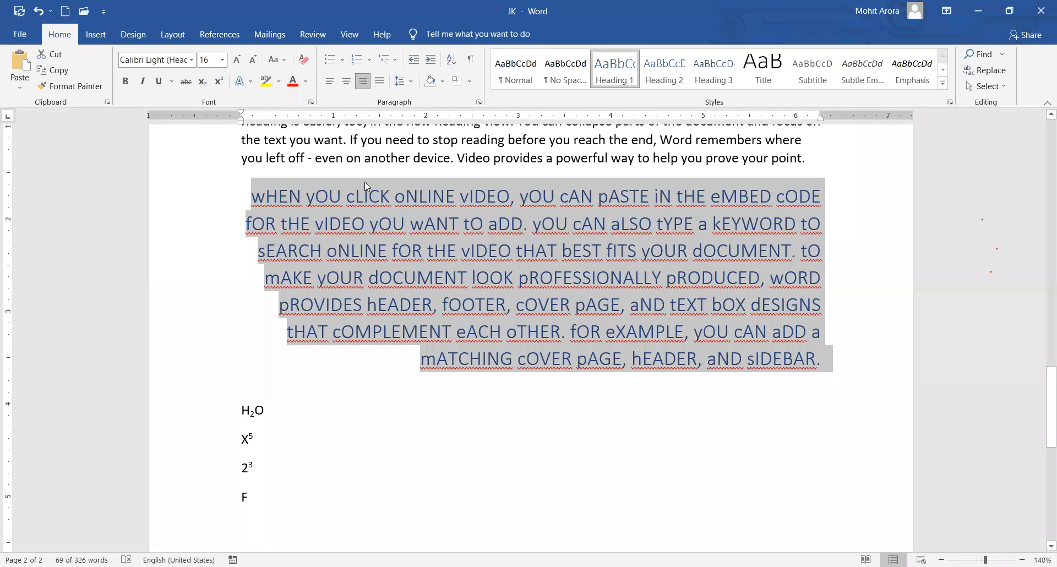
pyautogui.click(378, 83)
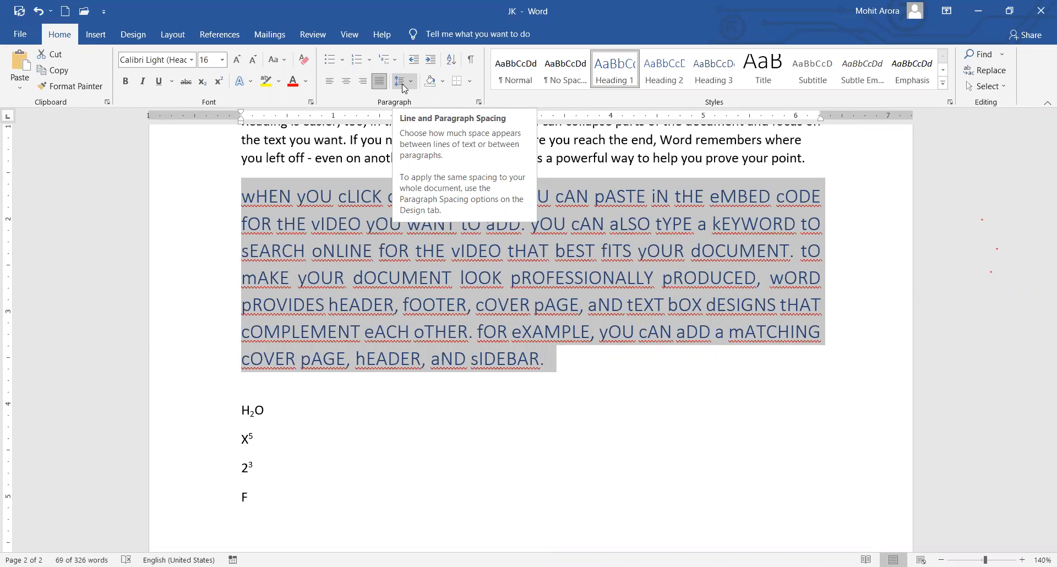
# Set the paragraph's line spacing to 1.5, after briefly trying 2.5.
pyautogui.click(404, 89)
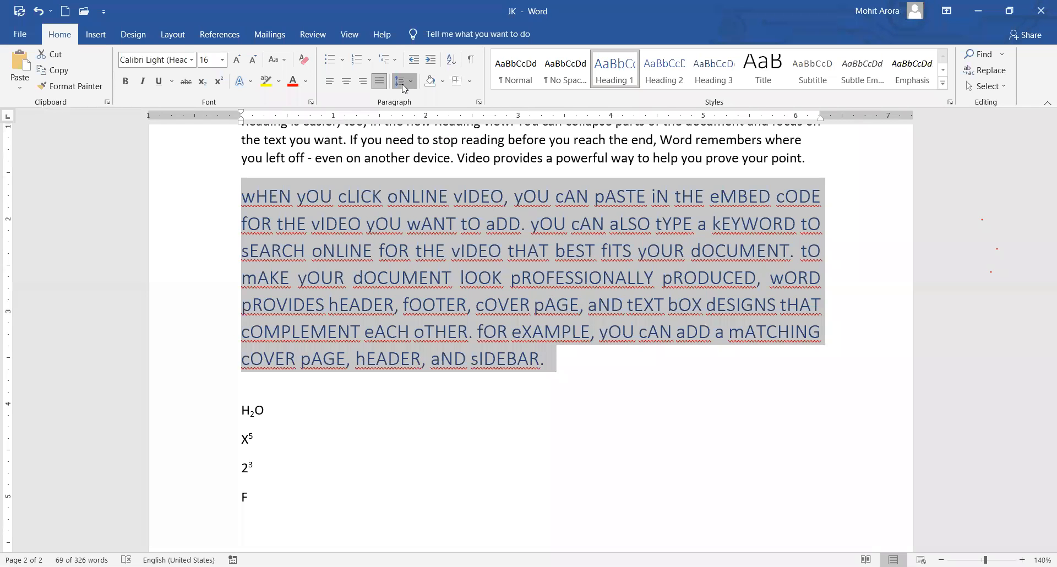
pyautogui.click(404, 89)
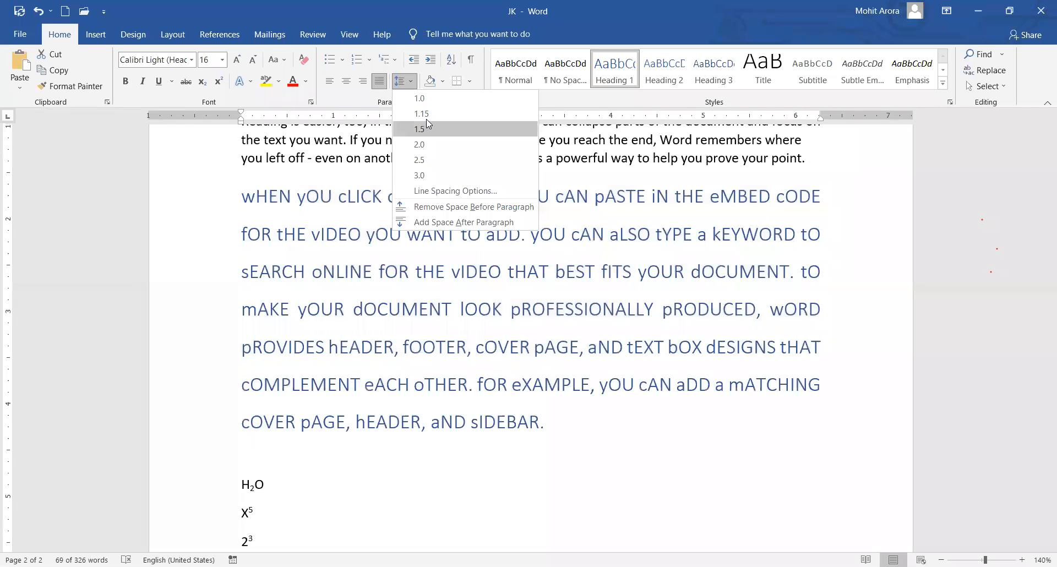
pyautogui.click(462, 292)
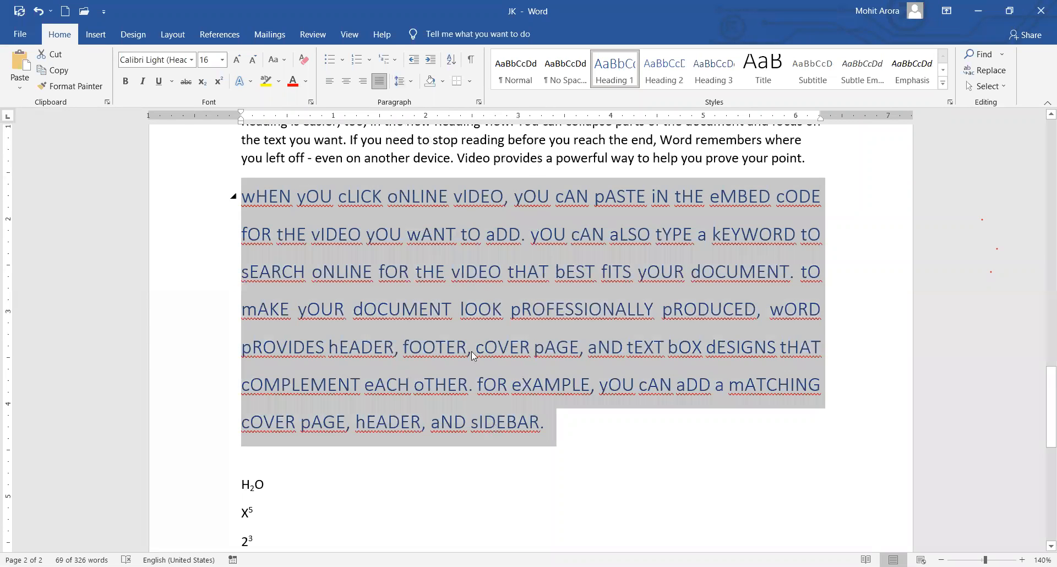
pyautogui.click(404, 82)
pyautogui.click(432, 160)
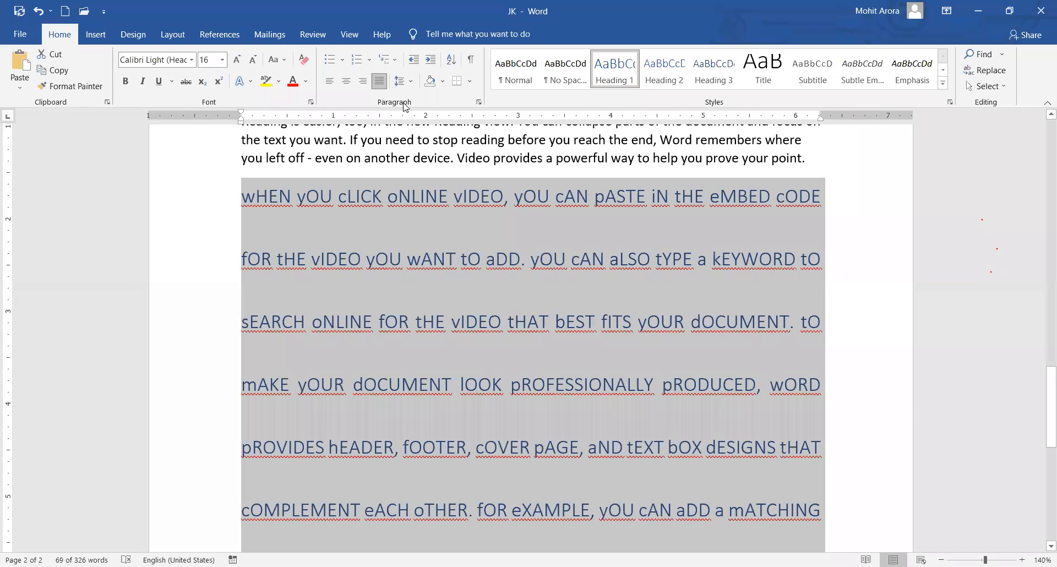
pyautogui.click(400, 82)
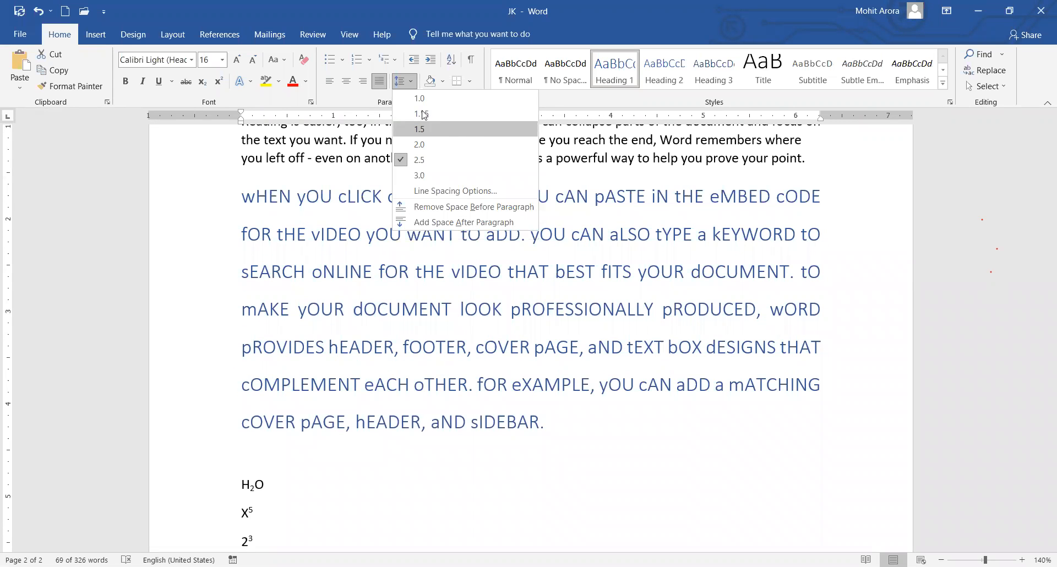
pyautogui.click(427, 128)
pyautogui.click(403, 87)
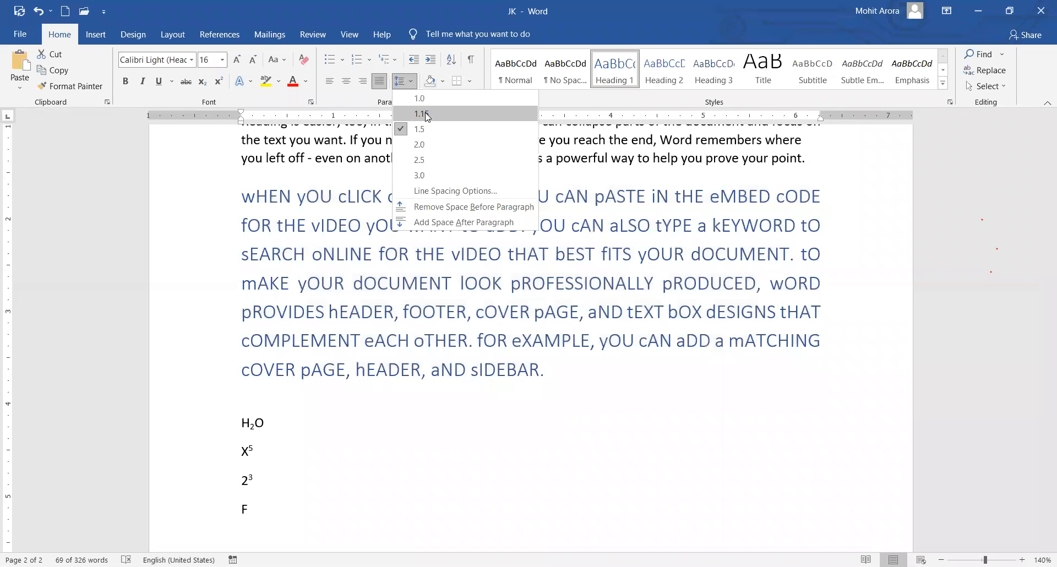
pyautogui.press('Escape')
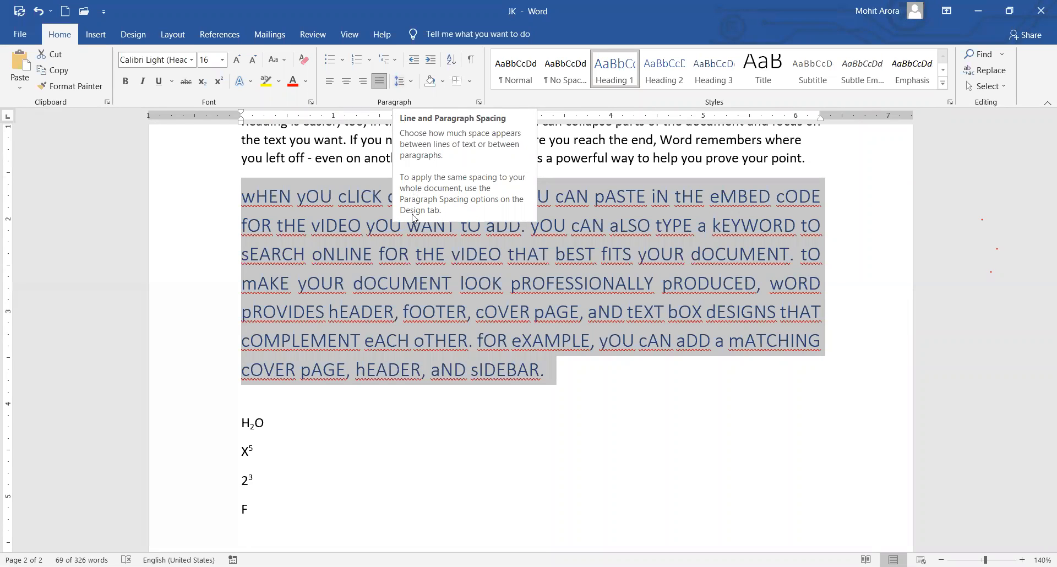
pyautogui.click(464, 284)
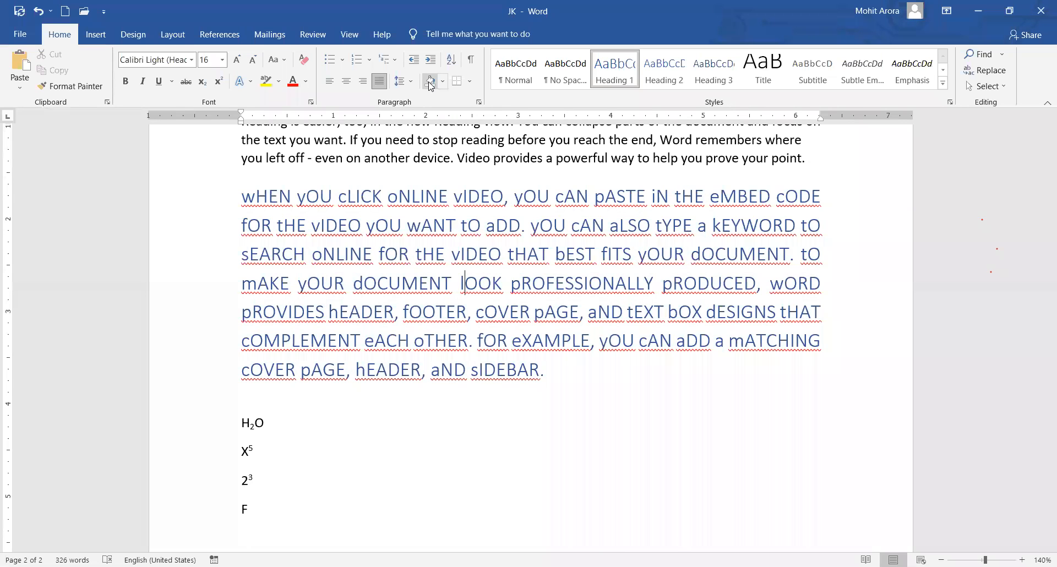
# Highlight 'wHEN yOU cLICK oNLINE' in yellow, leaving 'vIDEO' unhighlighted.
pyautogui.click(280, 83)
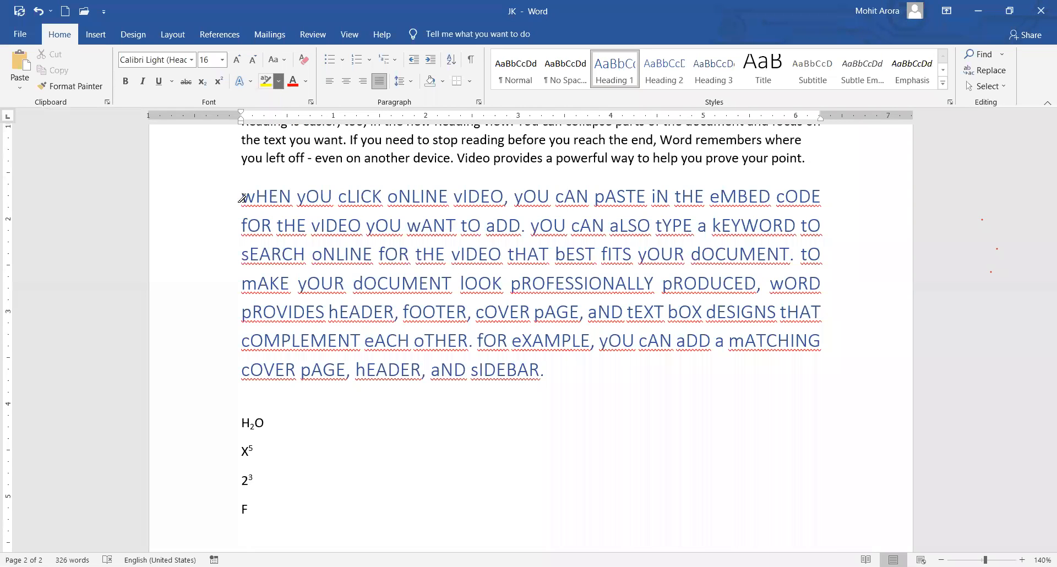
pyautogui.moveTo(243, 196)
pyautogui.mouseDown()
pyautogui.moveTo(327, 187)
pyautogui.moveTo(502, 196)
pyautogui.mouseUp()
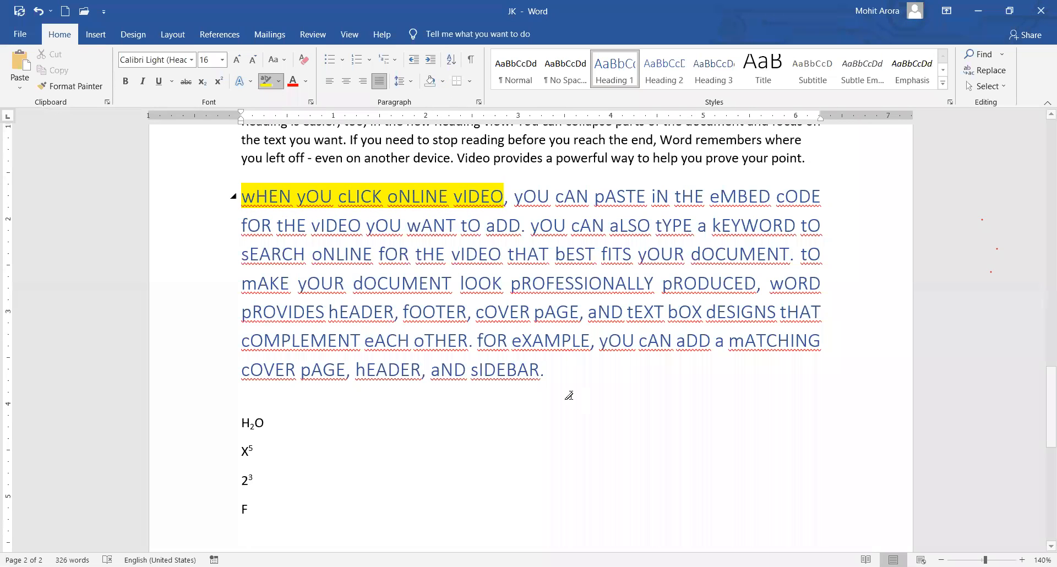
pyautogui.doubleClick(462, 198)
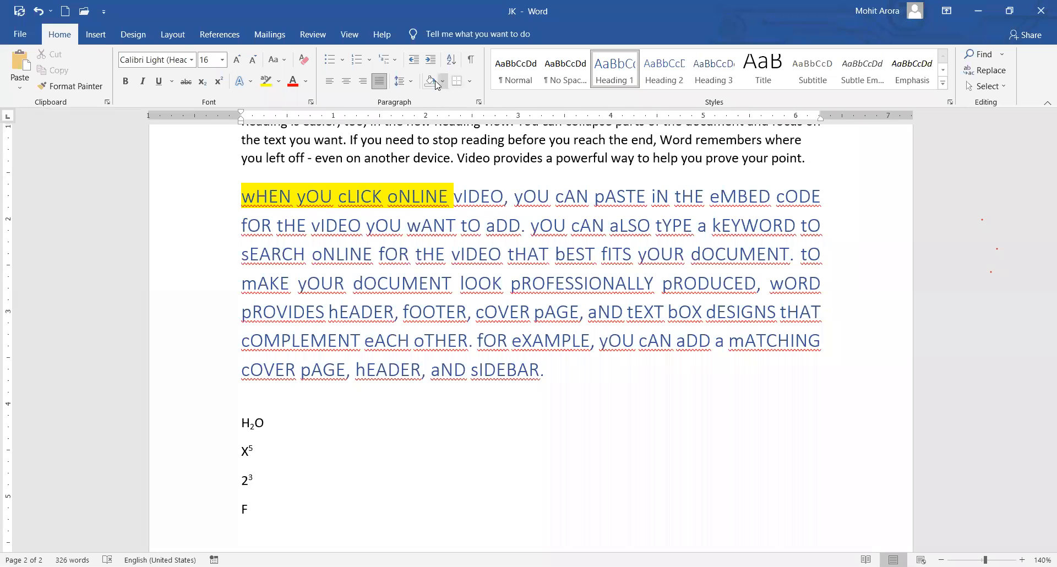
# Shade the toggle-case paragraph gold.
pyautogui.moveTo(551, 374); pyautogui.dragTo(264, 207)
pyautogui.moveTo(338, 266); pyautogui.dragTo(339, 266)
pyautogui.click(379, 257)
pyautogui.click(443, 81)
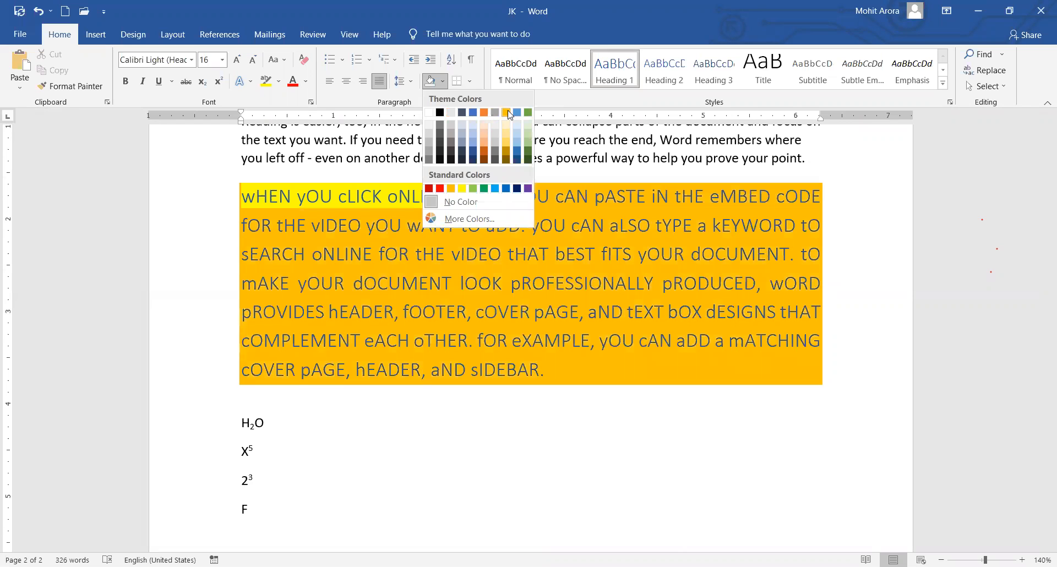
pyautogui.click(507, 112)
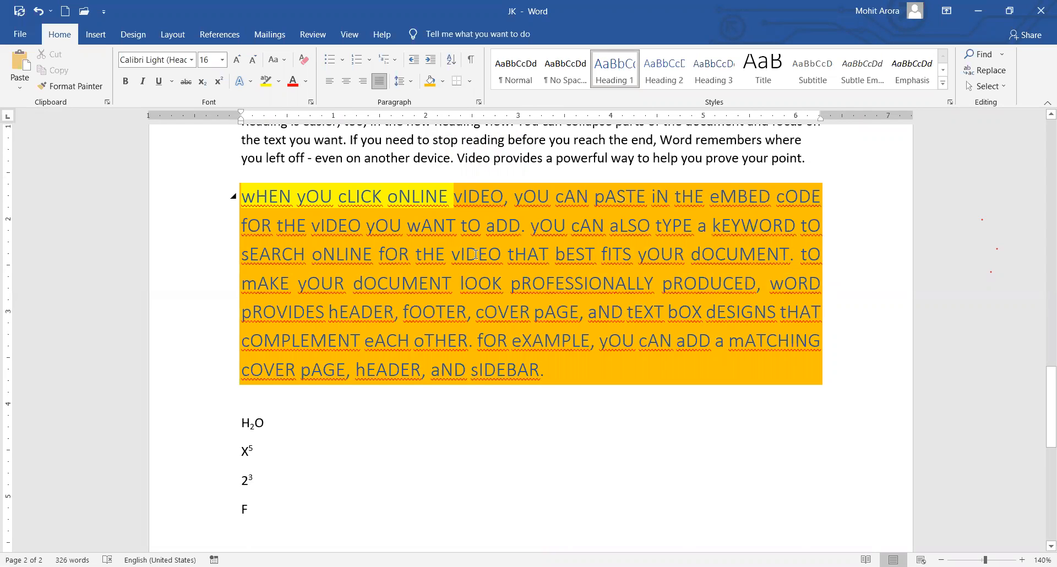
# Highlight the words 'vIDEO tHAT bEST' in yellow.
pyautogui.moveTo(456, 249); pyautogui.dragTo(595, 243)
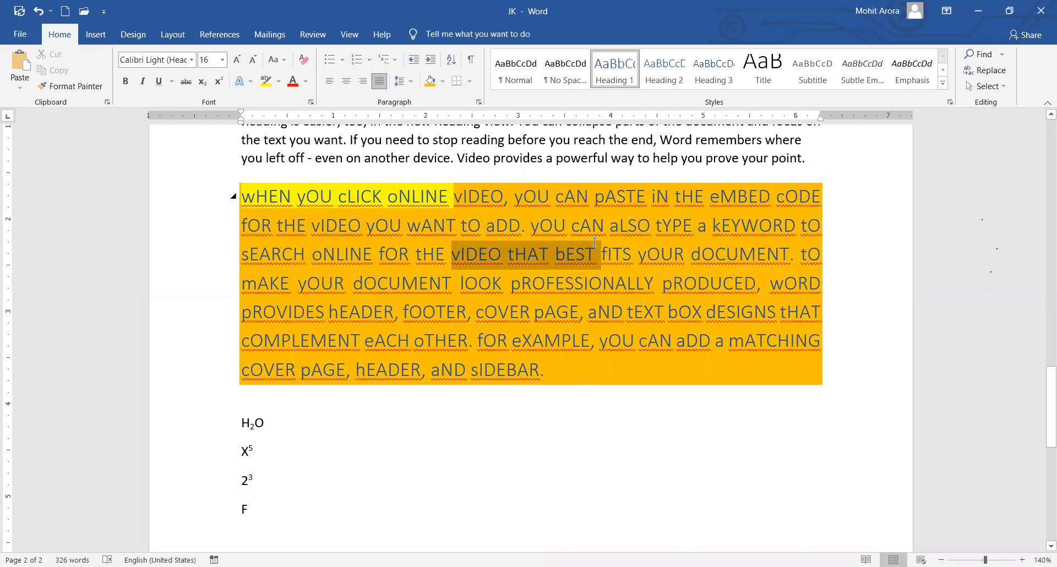
pyautogui.click(265, 81)
pyautogui.click(690, 254)
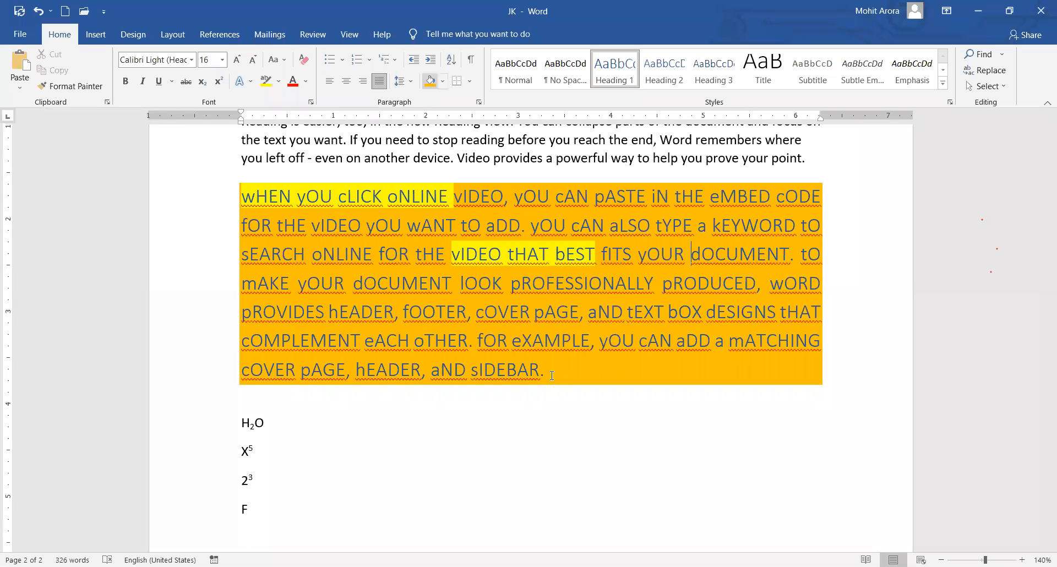
# Shade the 'Reading is easier' paragraph orange.
pyautogui.scroll(3, 493, 263)
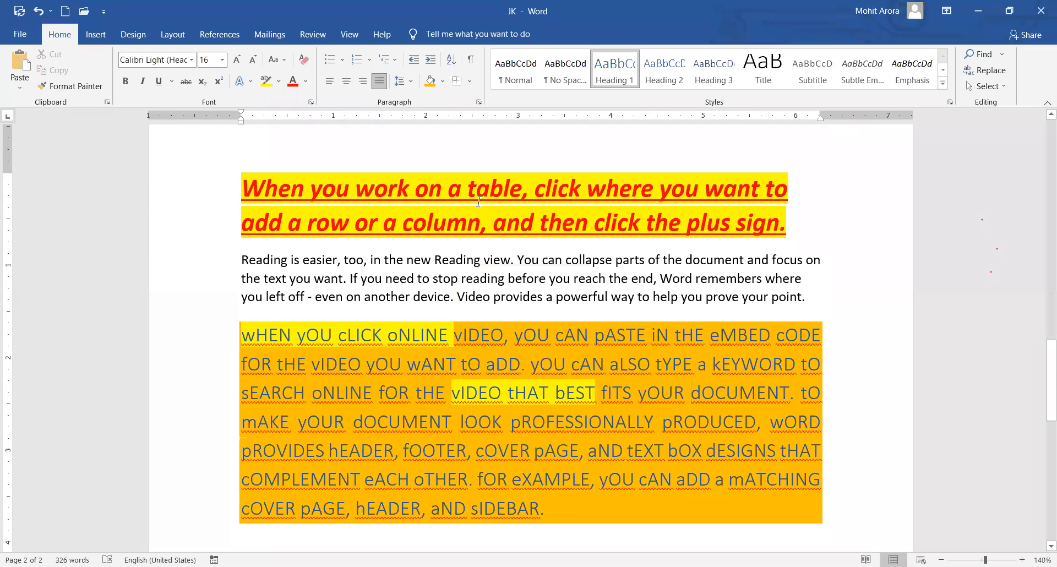
pyautogui.click(491, 263)
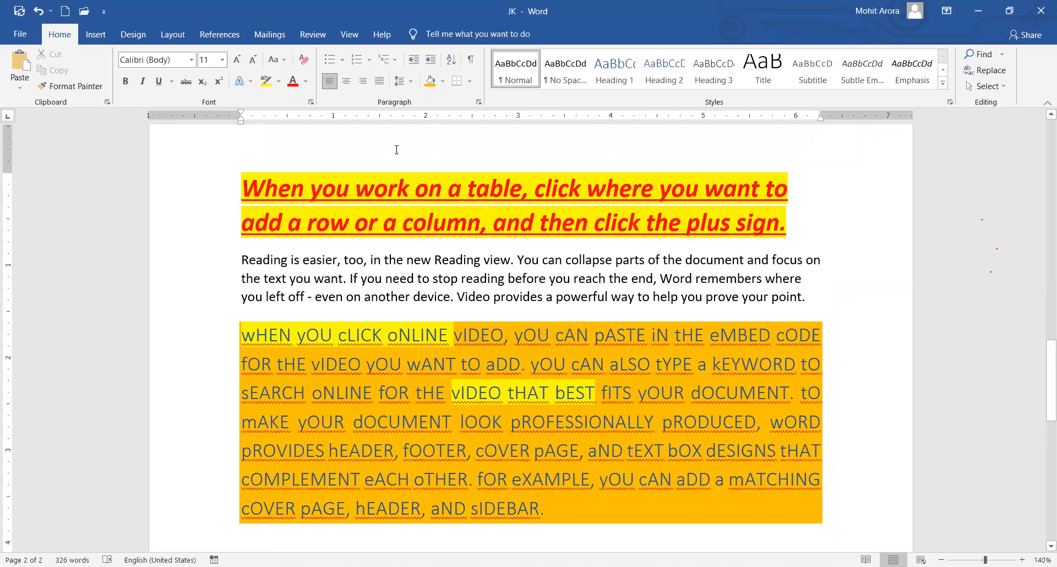
pyautogui.click(430, 82)
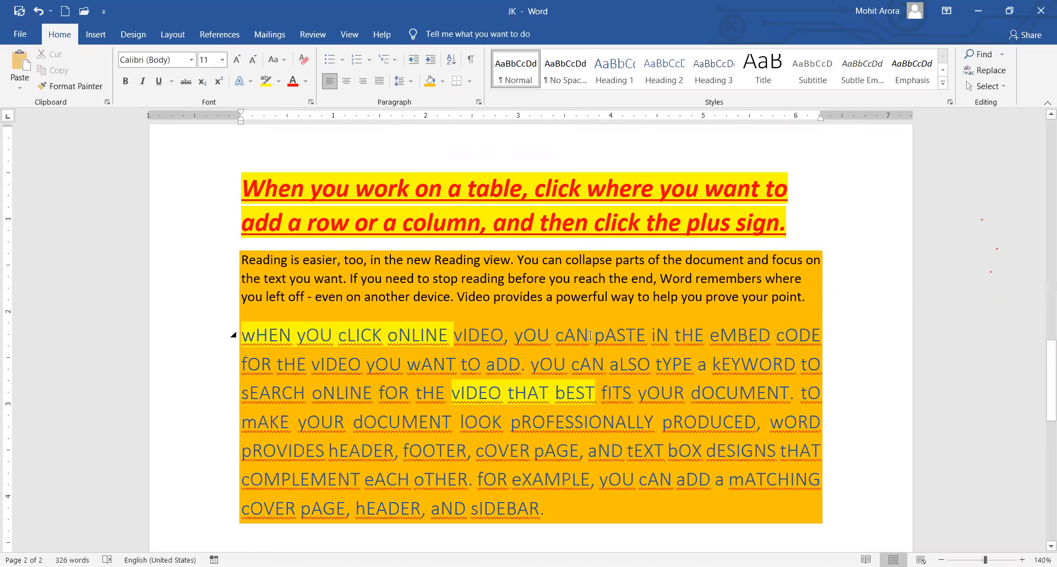
pyautogui.scroll(-9, 233, 335)
# Start a new line below F and enter KEYBOARD.
pyautogui.click(254, 282)
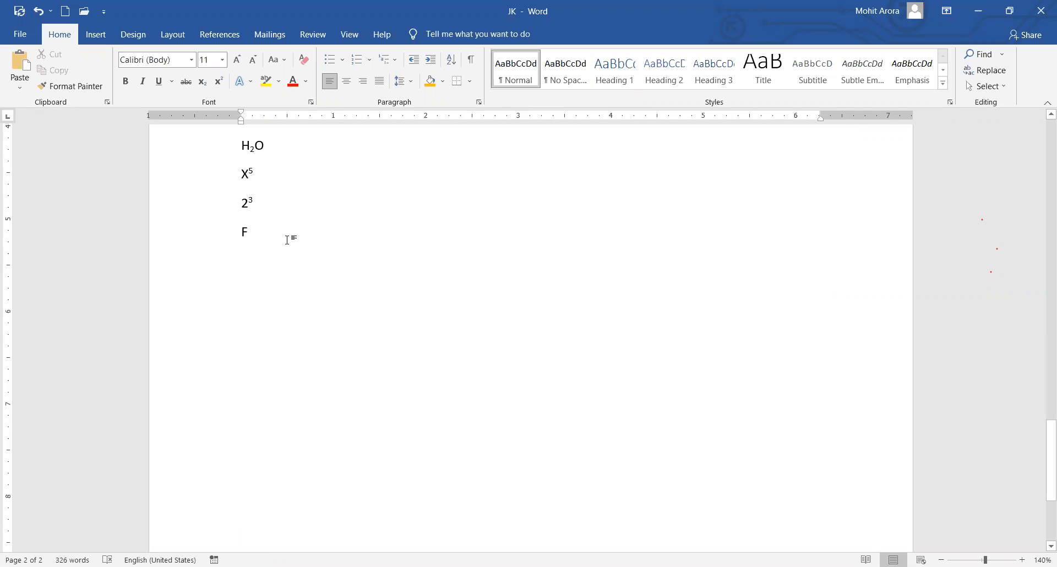
pyautogui.press('Return')
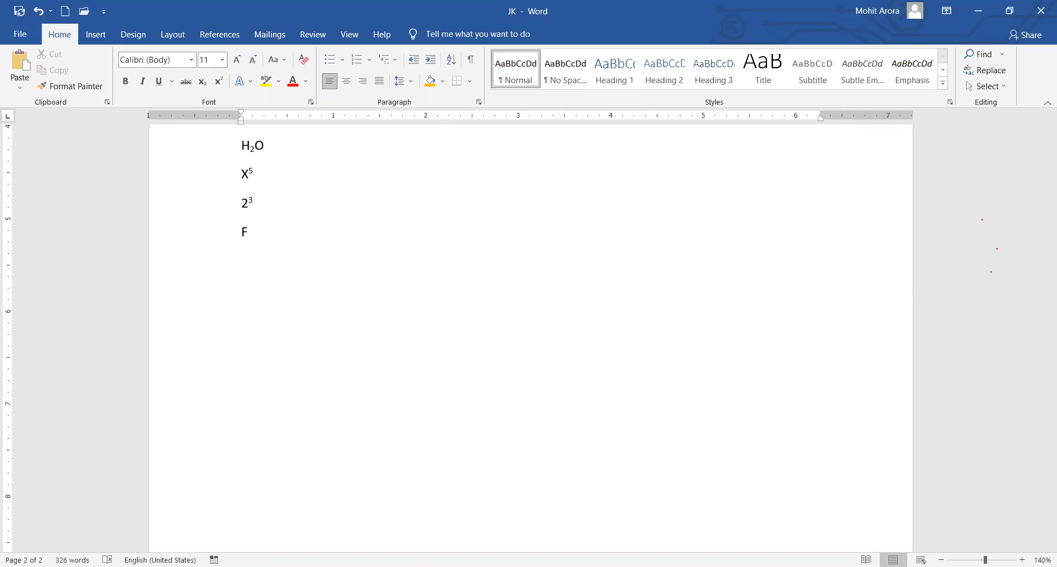
pyautogui.write('F')
pyautogui.press('BackSpace')
pyautogui.write('AMIT')
pyautogui.press('BackSpace')
pyautogui.press('BackSpace')
pyautogui.press('BackSpace')
pyautogui.press('BackSpace')
pyautogui.write('KEYBOARD')
pyautogui.press('Return')
# Add MOUSE, Fan, Cup, Printer and scanner on their own lines.
pyautogui.write('MOUSE')
pyautogui.press('Return')
pyautogui.write('Fan')
pyautogui.press('Return')
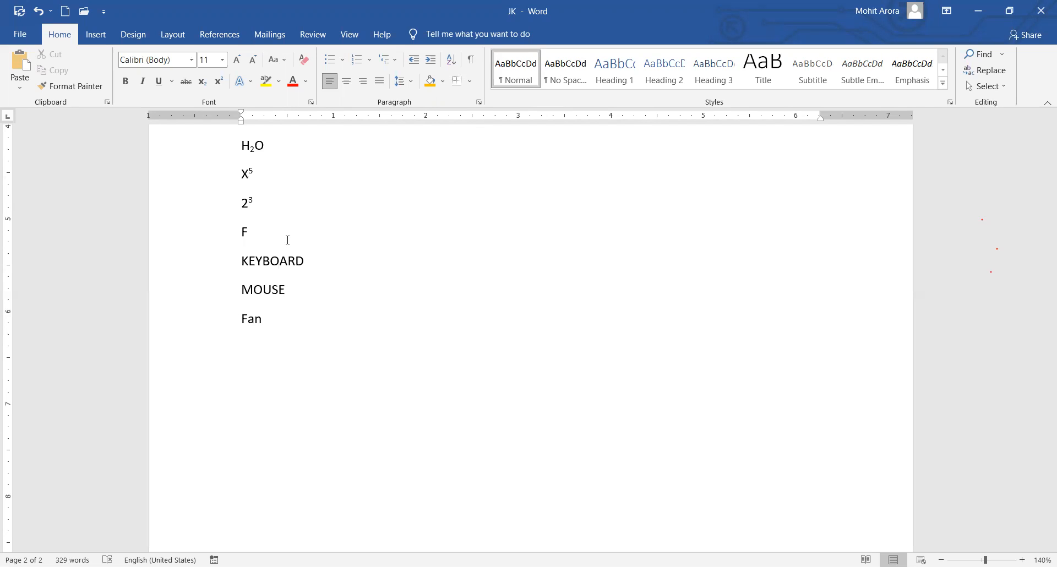
pyautogui.write('cup')
pyautogui.press('Return')
pyautogui.write('pr')
pyautogui.write('ter')
pyautogui.press('Return')
pyautogui.write('scanner')
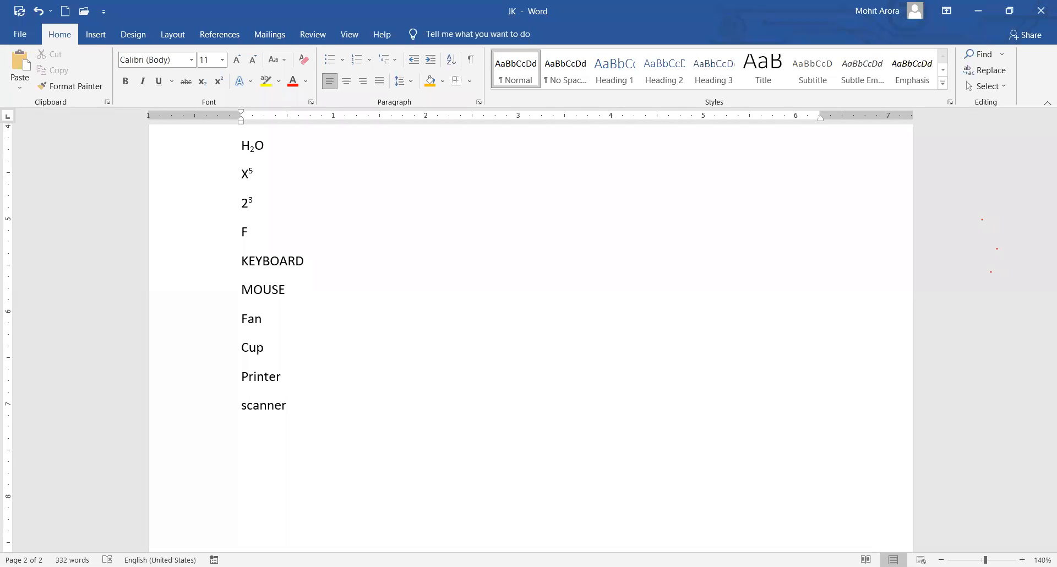
# Convert the KEYBOARD-through-scanner lines into a 1. 2. 3. numbered list of six items.
pyautogui.keyDown('shift'); pyautogui.click(196, 263); pyautogui.keyUp('shift')
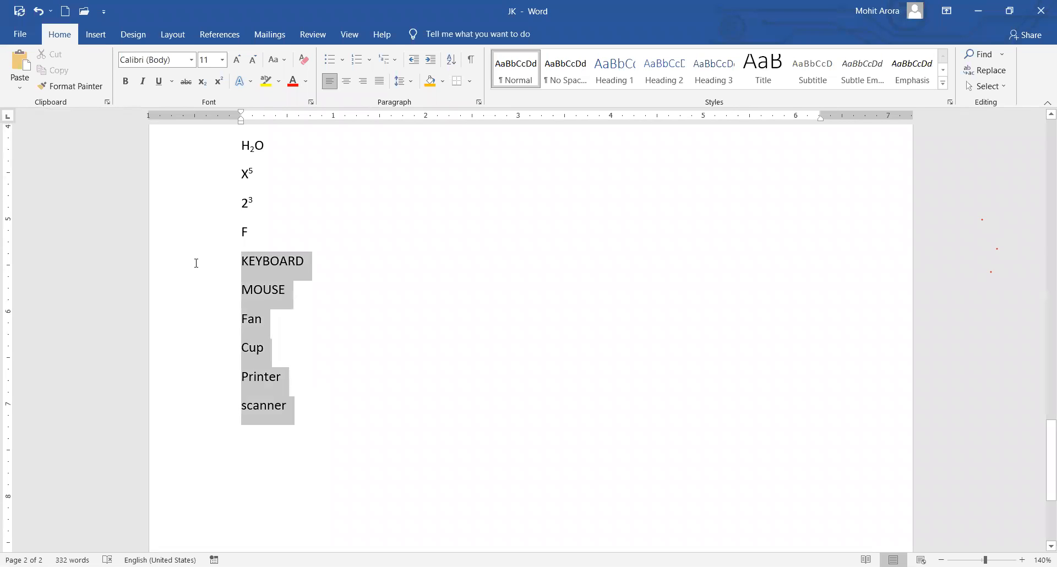
pyautogui.click(342, 59)
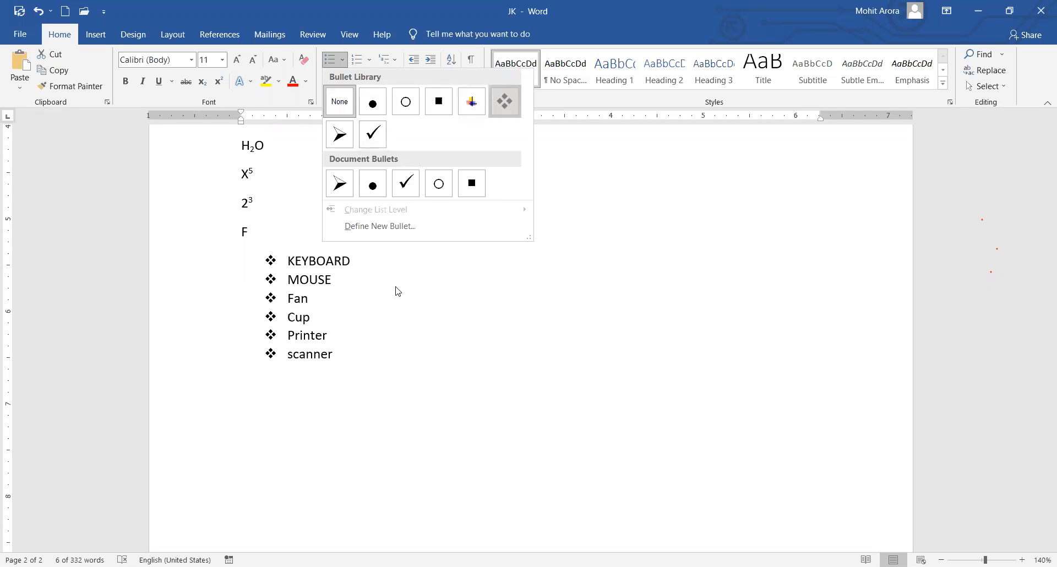
pyautogui.click(424, 368)
pyautogui.moveTo(339, 356); pyautogui.dragTo(282, 260)
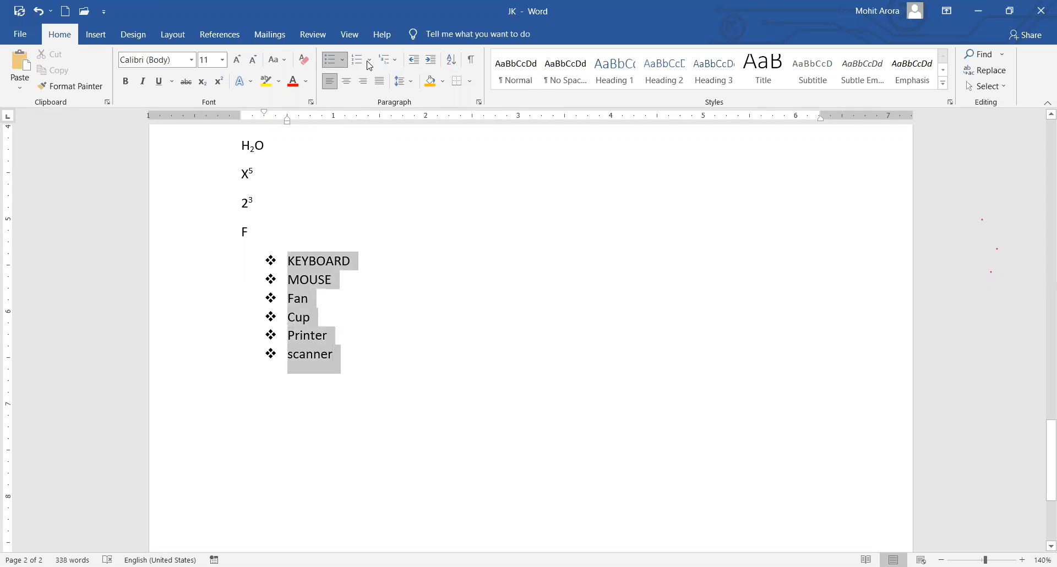
pyautogui.click(371, 65)
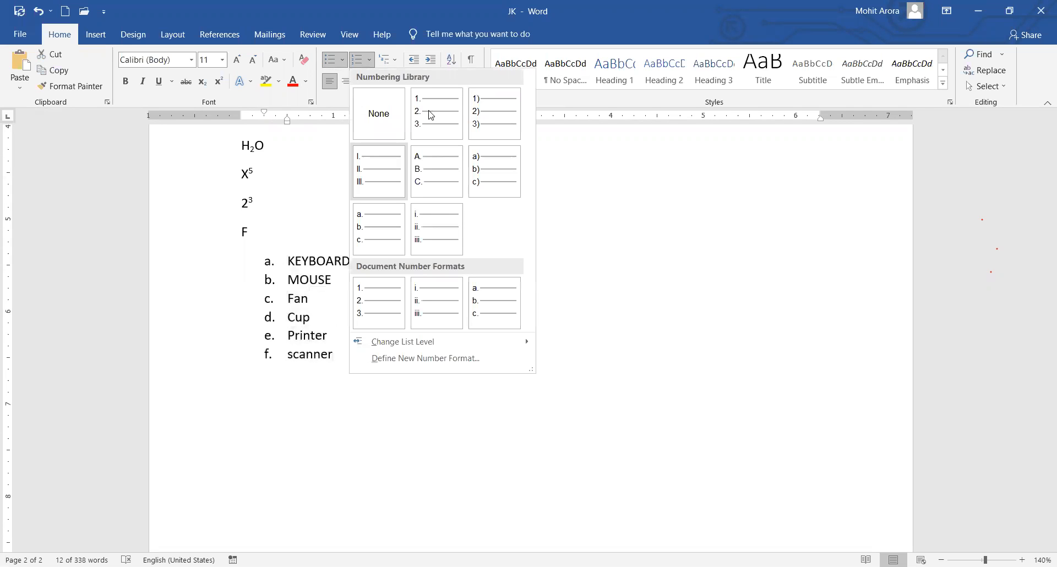
pyautogui.press('Escape')
pyautogui.click(359, 374)
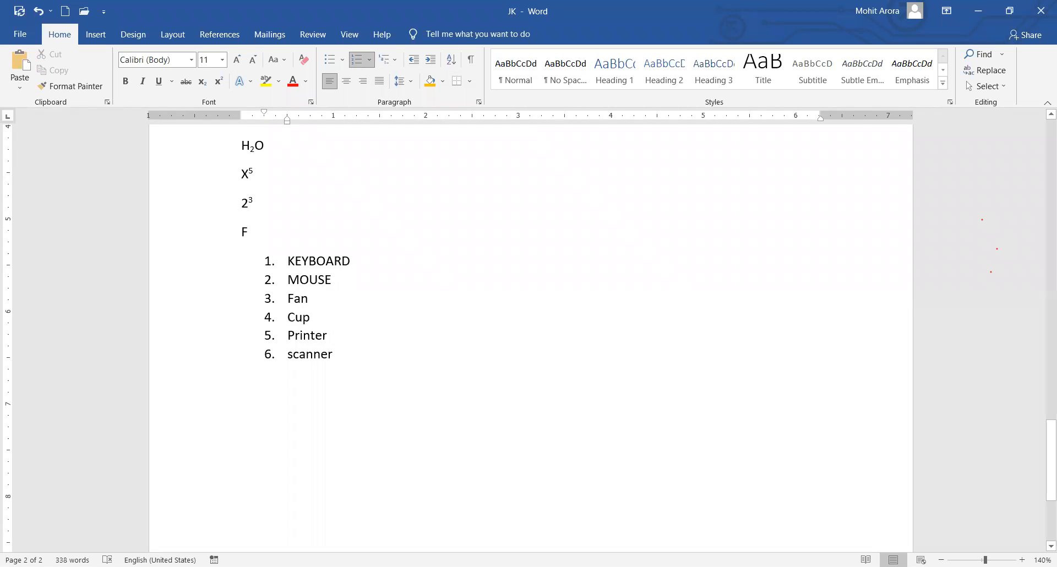
# Append Dkj, Dkjfk, Jfdkjfd and Kjfkdfkjk as items 7–10, then stop numbering.
pyautogui.press('Return')
pyautogui.write('dkj')
pyautogui.press('Return')
pyautogui.write('dkjfk')
pyautogui.press('Return')
pyautogui.write('jfdkjfd')
pyautogui.press('Return')
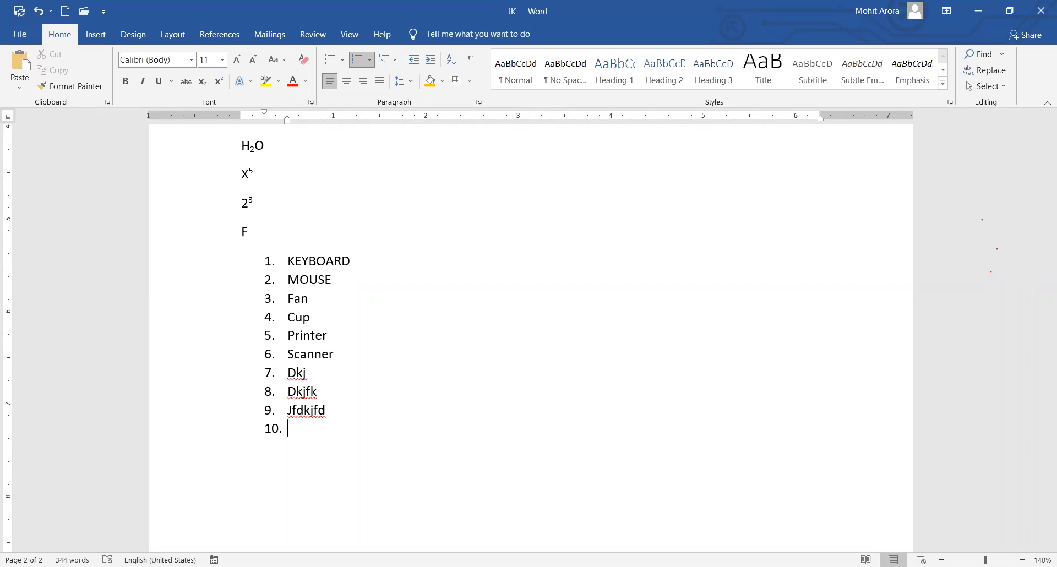
pyautogui.write('kjfkdfkjk')
pyautogui.press('Return')
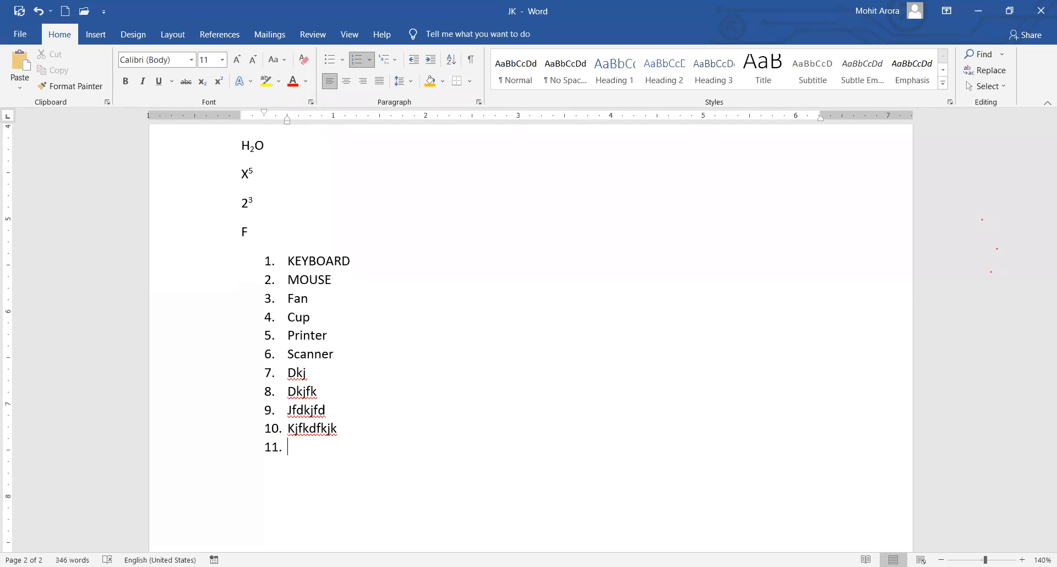
pyautogui.press('Return')
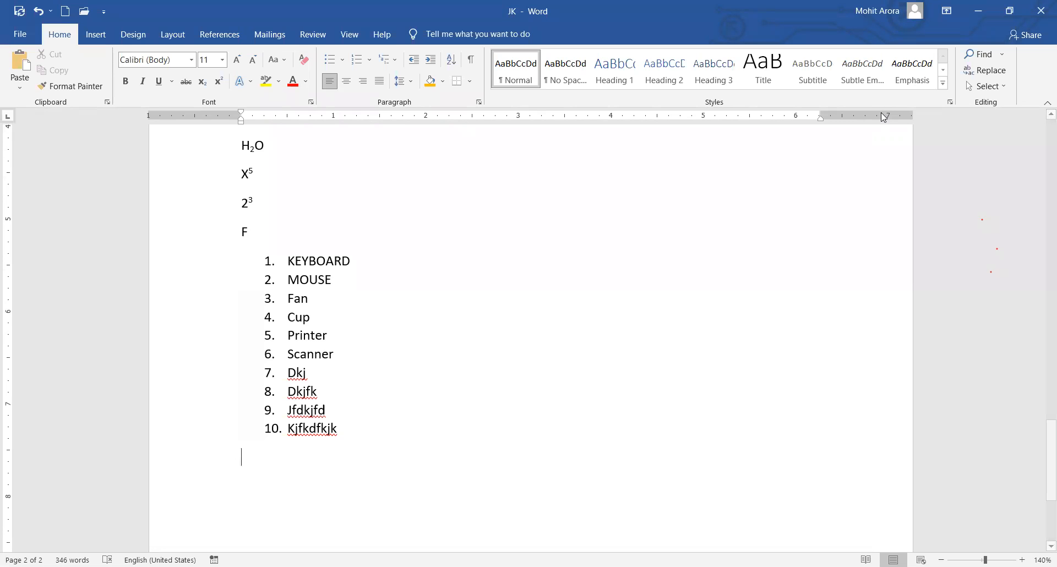
# Delete all text and generate fresh sample paragraphs with =rand(5,4).
pyautogui.scroll(10, 522, 288)
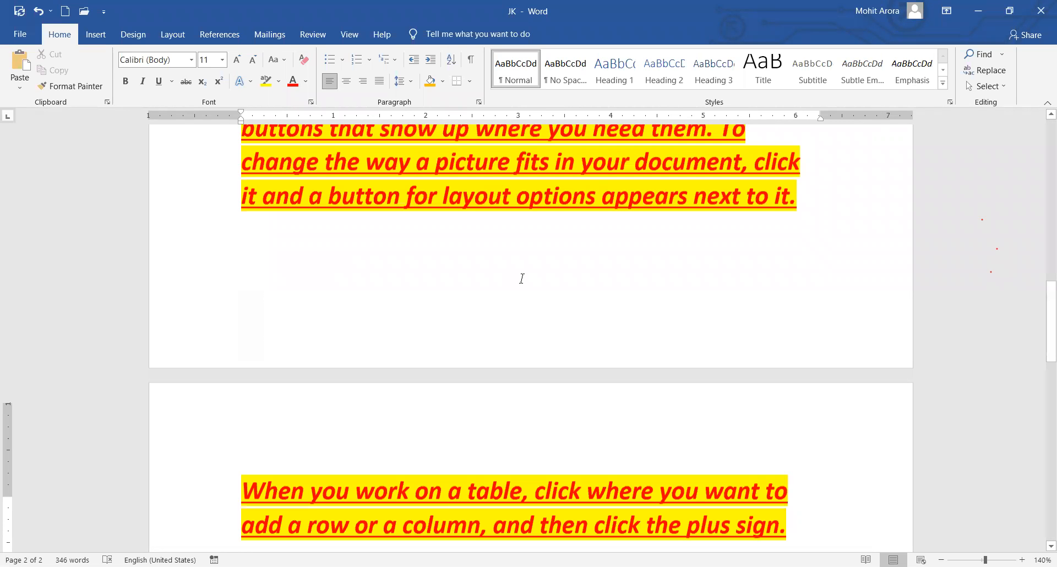
pyautogui.scroll(15, 522, 278)
pyautogui.hotkey('ctrl', 'a')
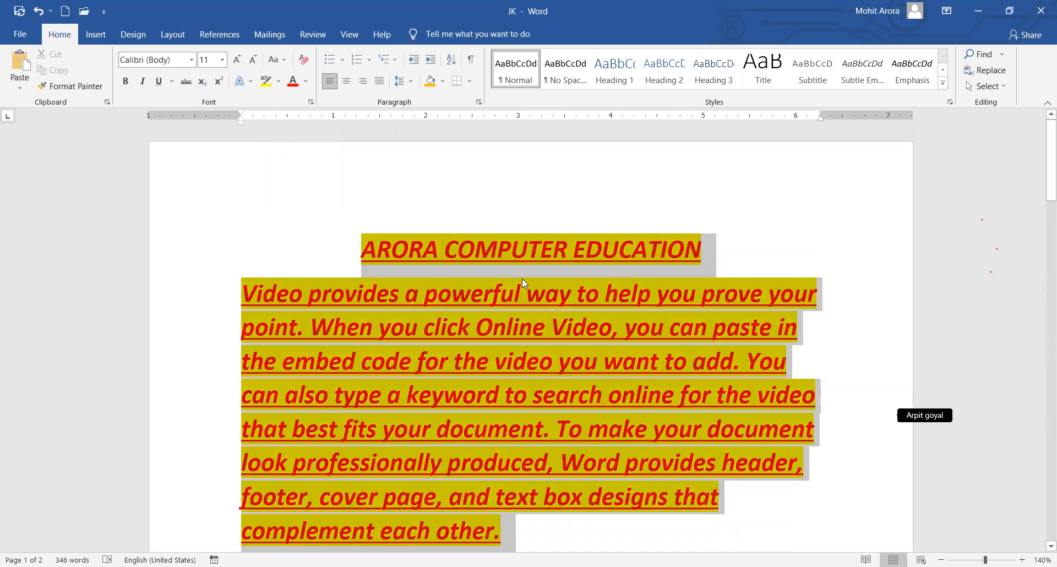
pyautogui.press('Delete')
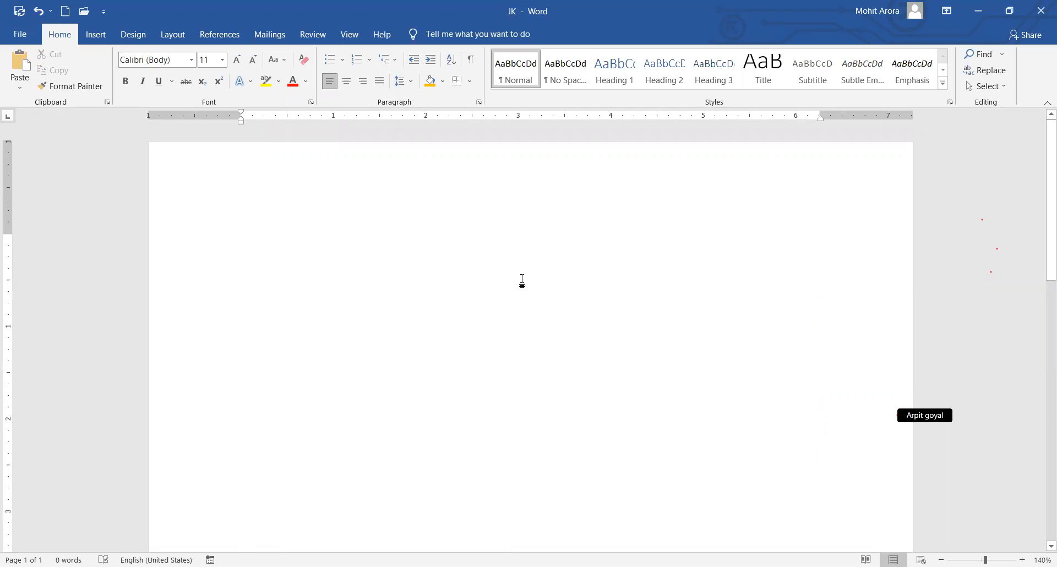
pyautogui.write('=rand(')
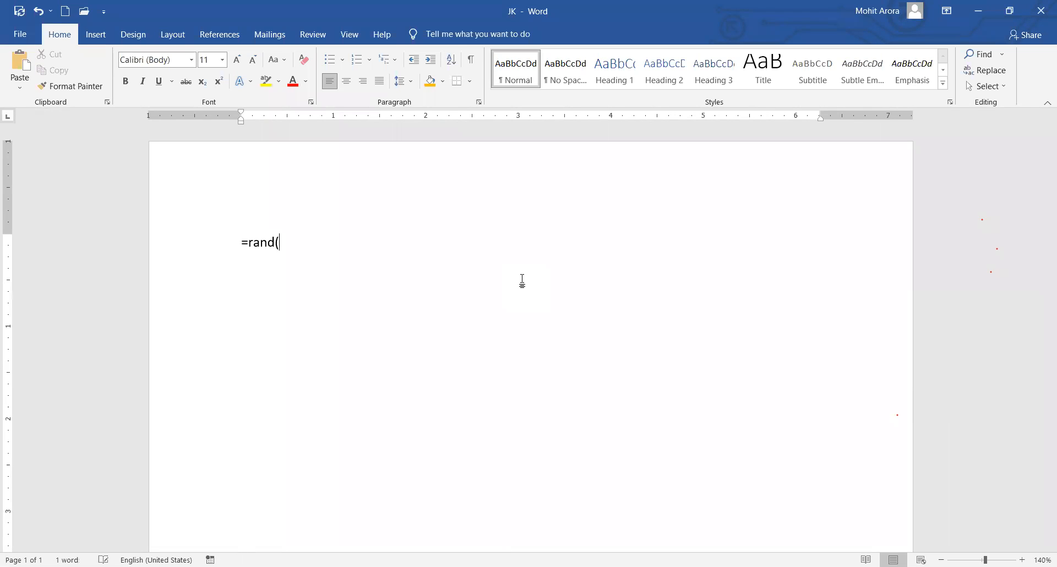
pyautogui.write('5,4')
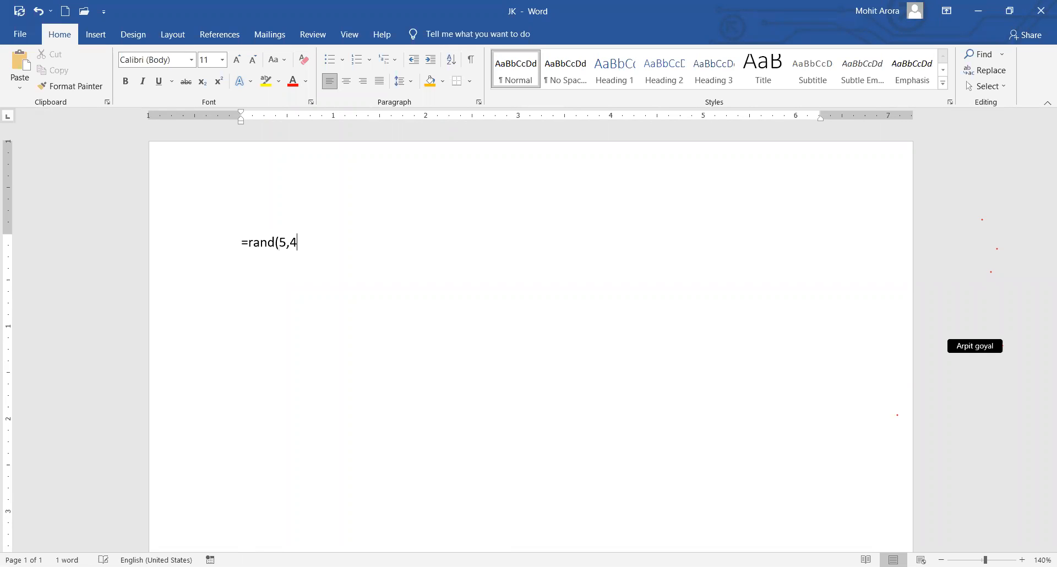
pyautogui.write(')')
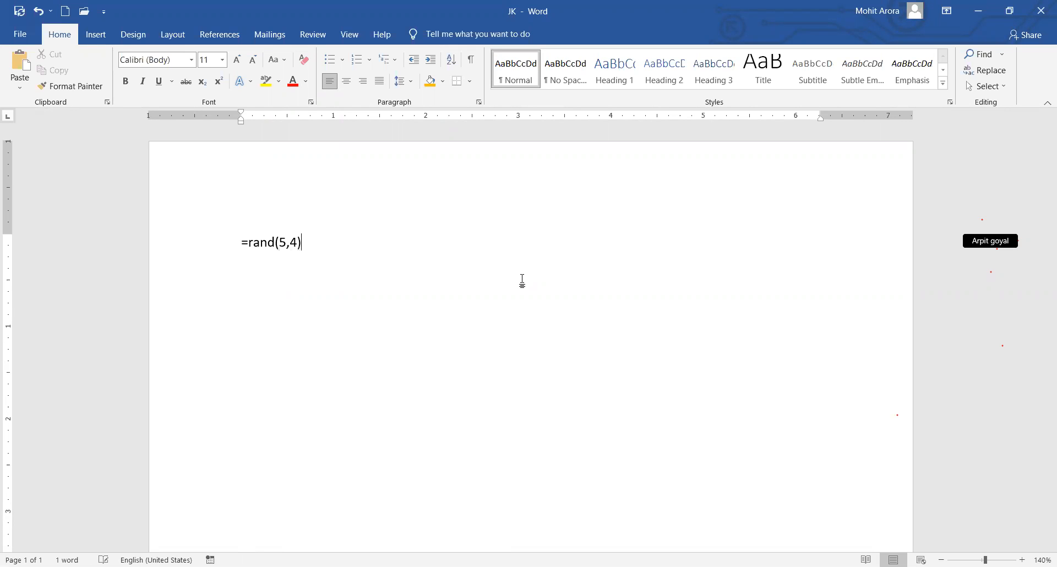
pyautogui.press('Return')
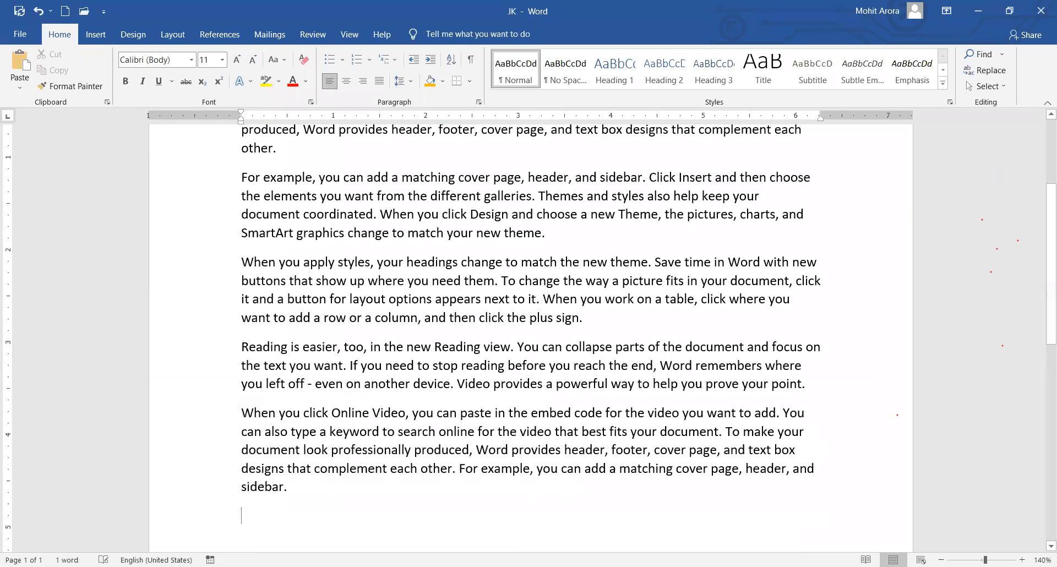
pyautogui.scroll(3, 446, 247)
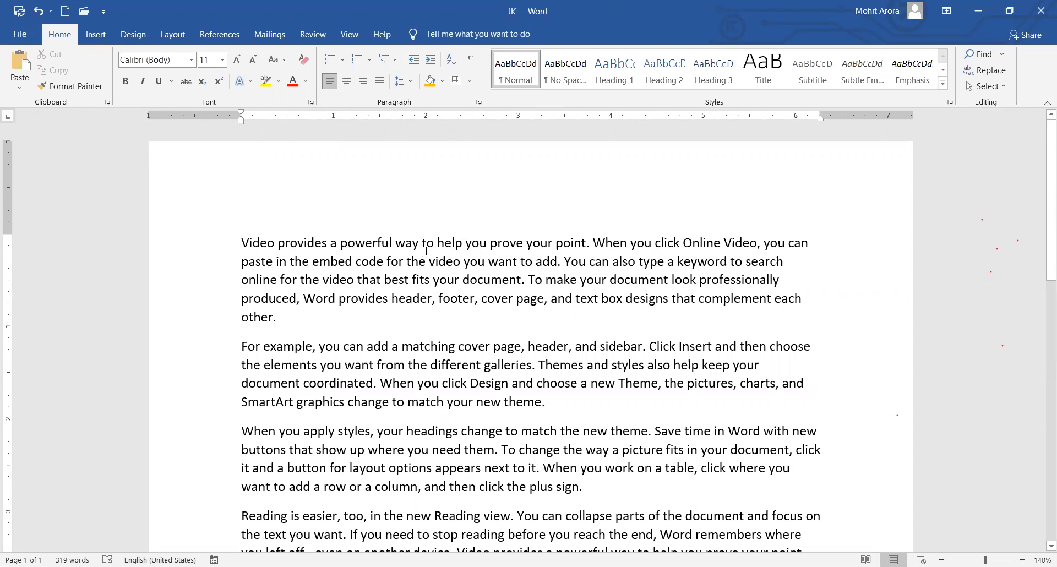
pyautogui.scroll(-2, 385, 259)
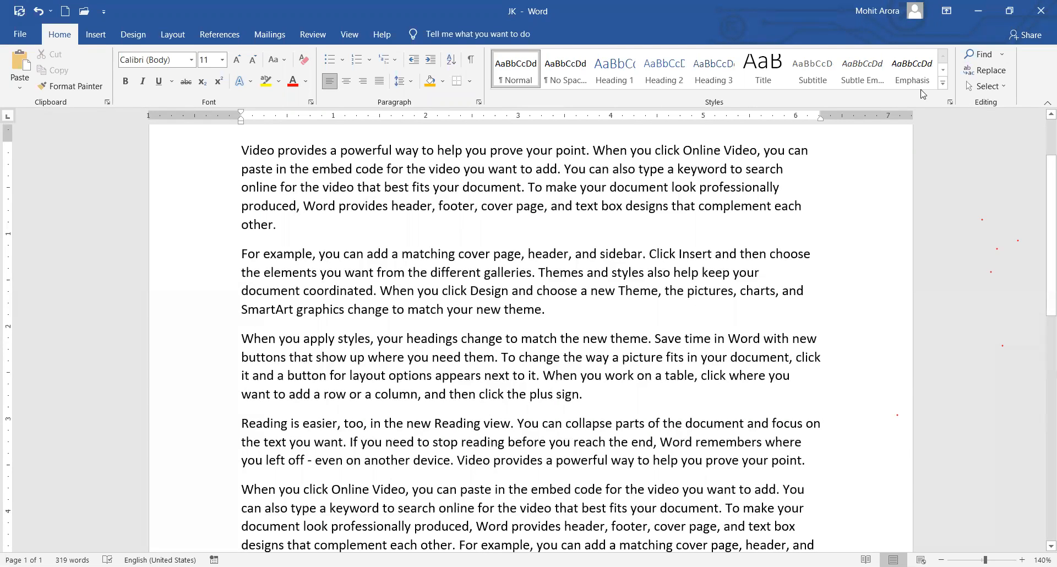
pyautogui.hotkey('ctrl', 'f')
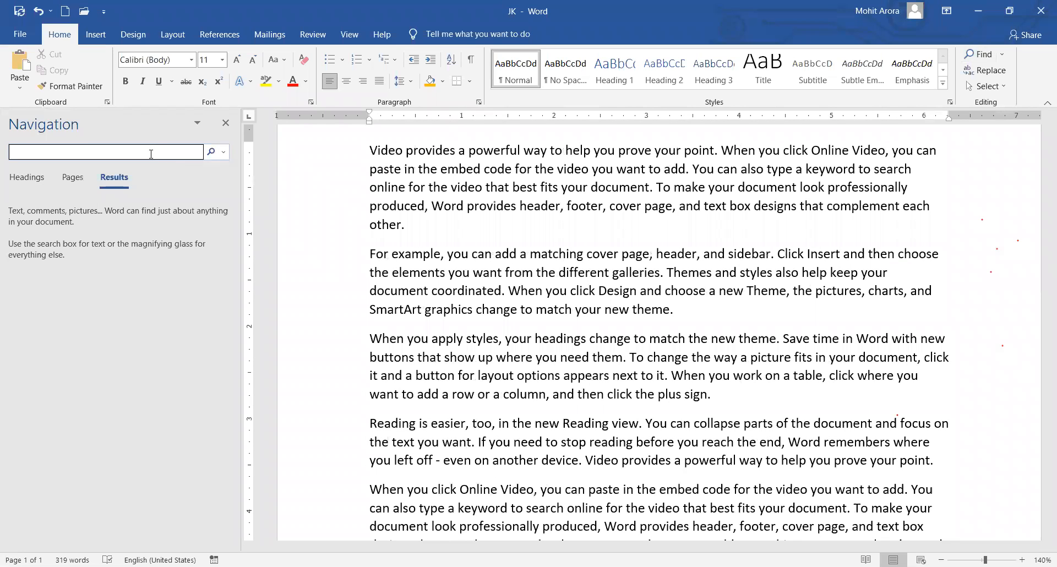
pyautogui.write('appy')
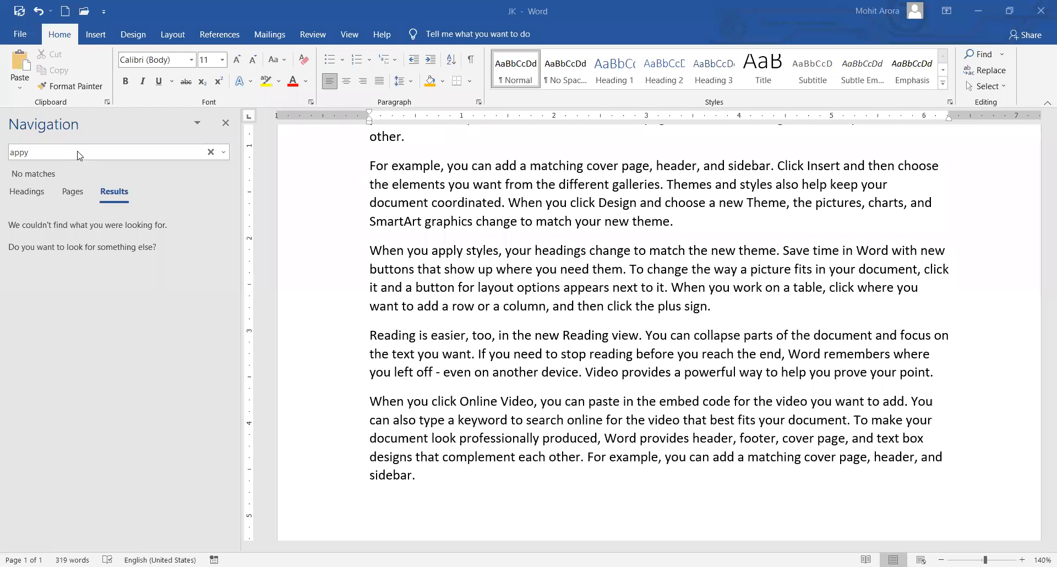
pyautogui.click(76, 156)
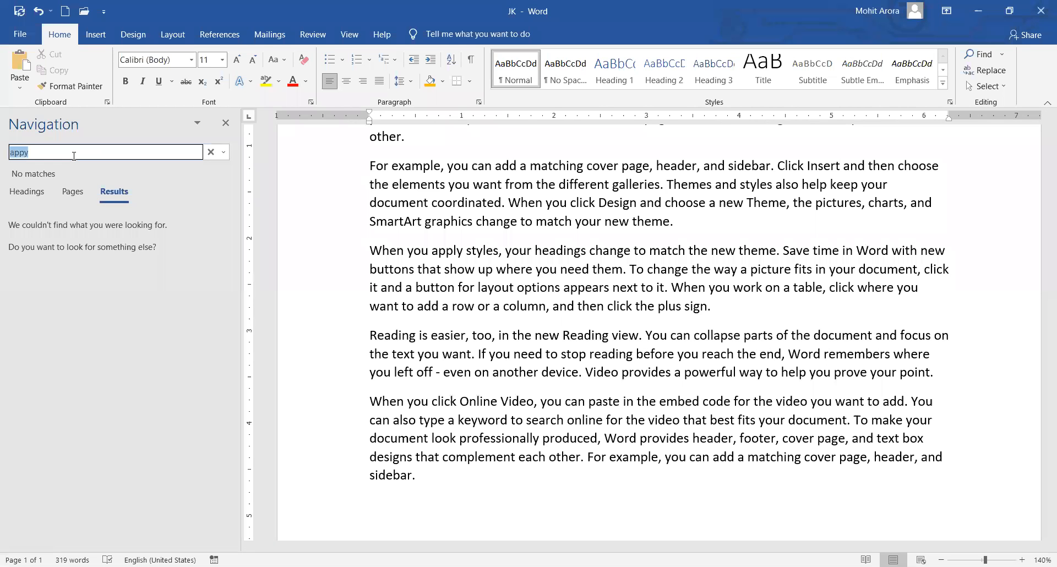
pyautogui.write('apply')
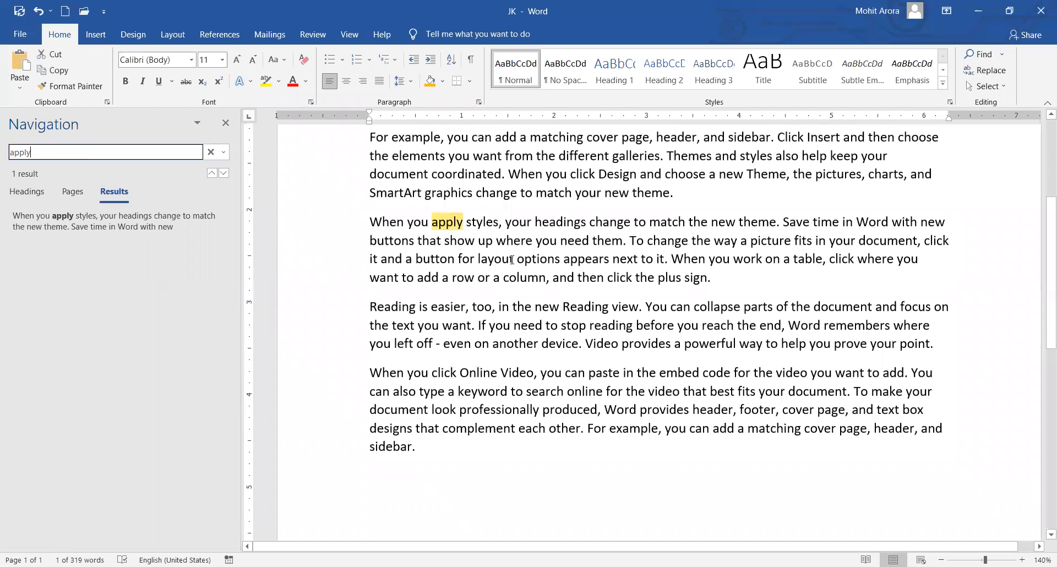
pyautogui.scroll(4, 696, 316)
pyautogui.scroll(-3, 696, 316)
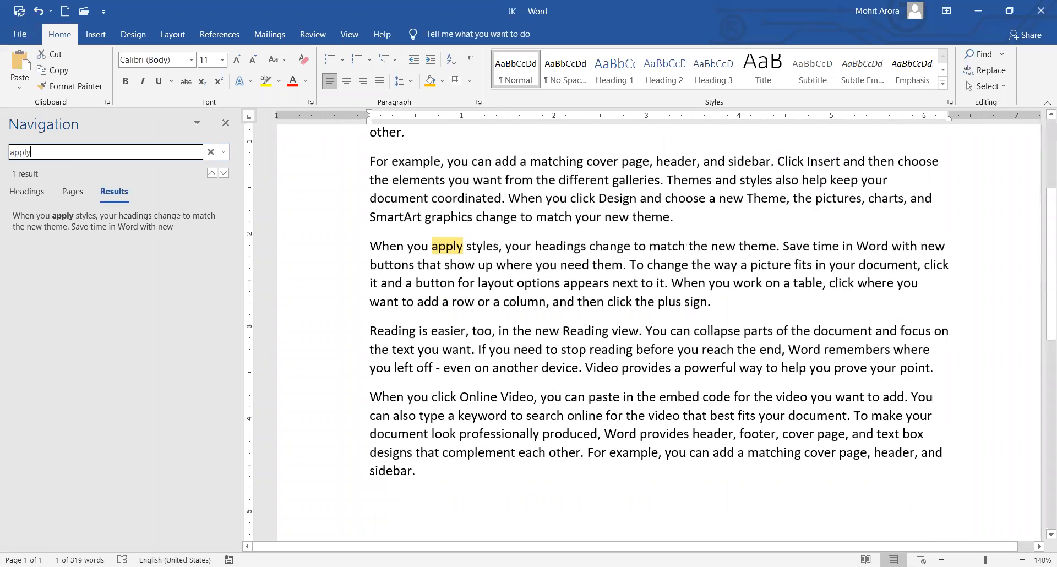
pyautogui.moveTo(51, 149); pyautogui.dragTo(2, 157)
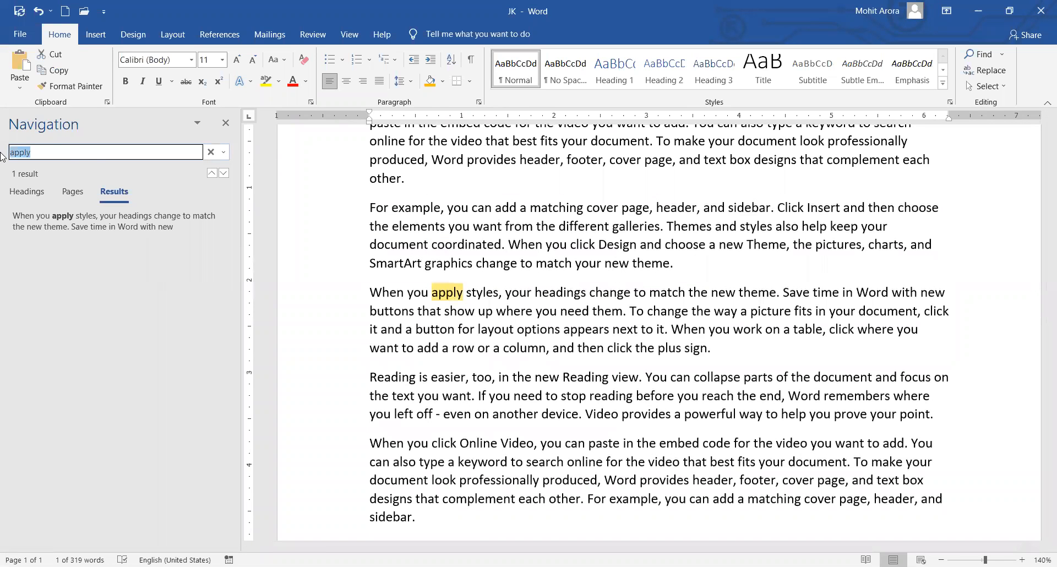
pyautogui.write('your')
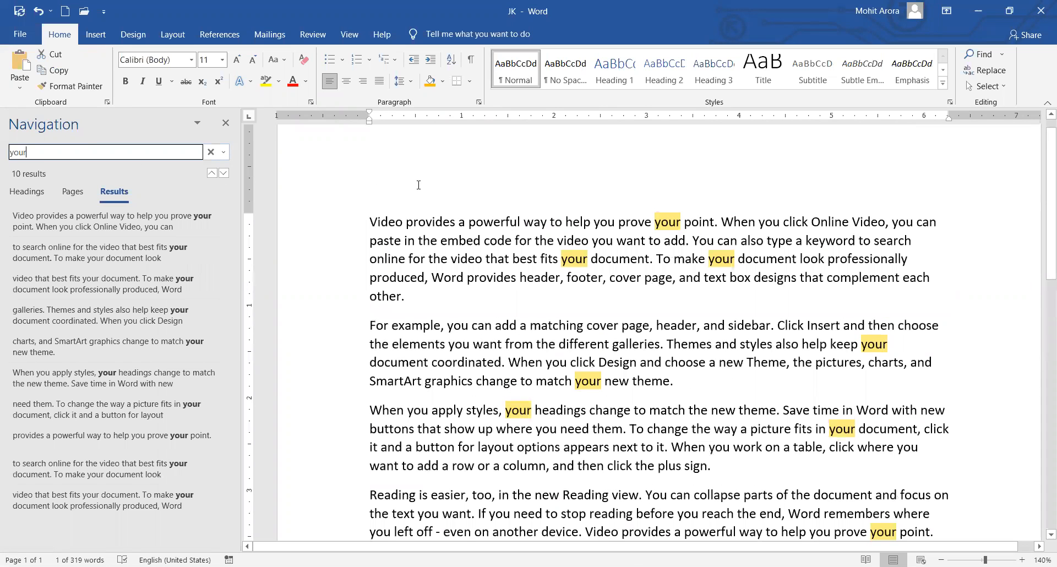
pyautogui.scroll(-3, 616, 320)
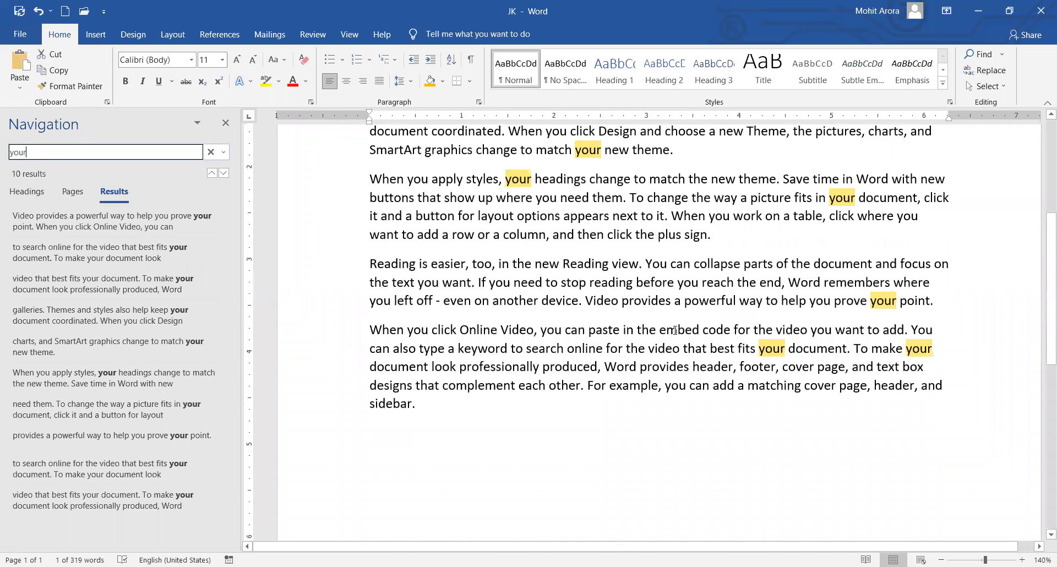
pyautogui.scroll(2, 674, 330)
pyautogui.scroll(1, 675, 330)
pyautogui.scroll(1, 659, 338)
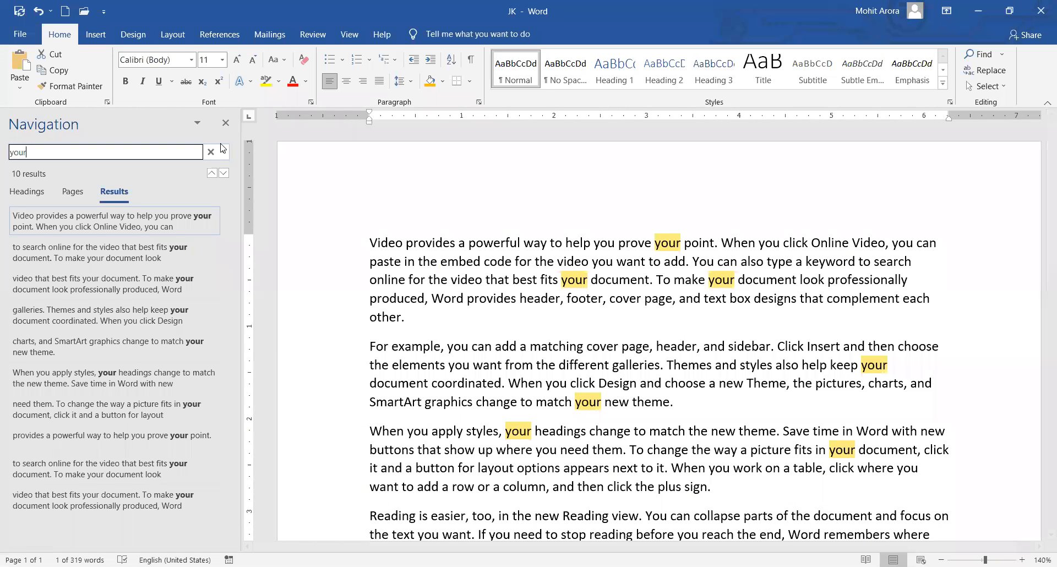
pyautogui.scroll(-3, 328, 224)
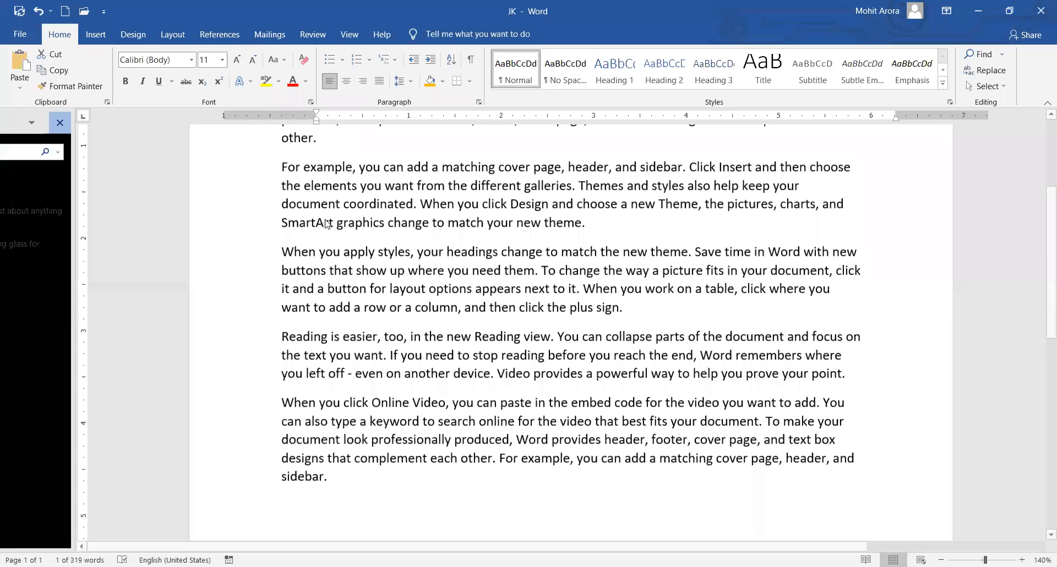
# Search for 'your' in the Find dialog and jump through its matches with Find Next.
pyautogui.hotkey('ctrl', 'h')
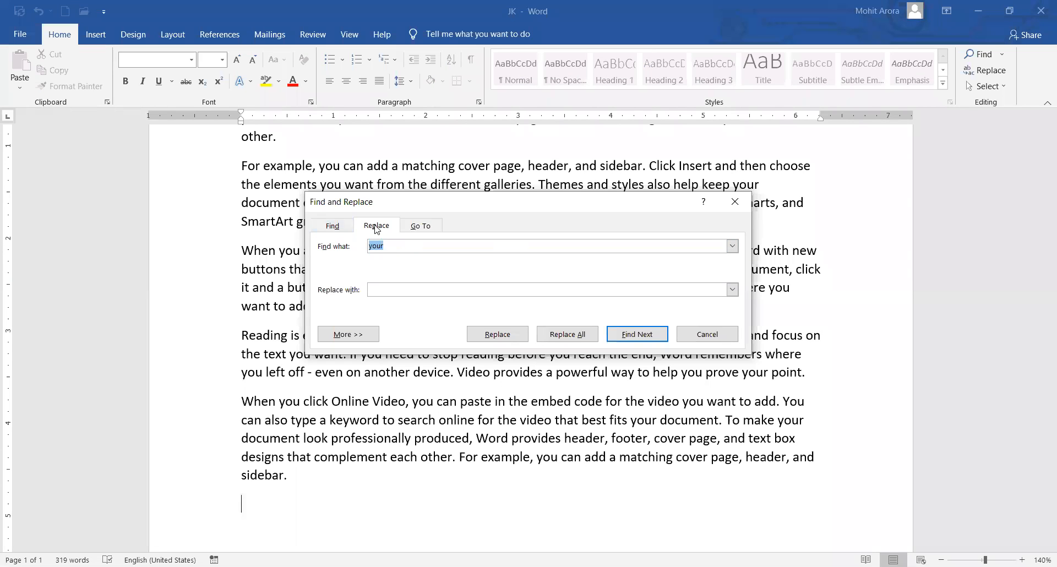
pyautogui.click(332, 226)
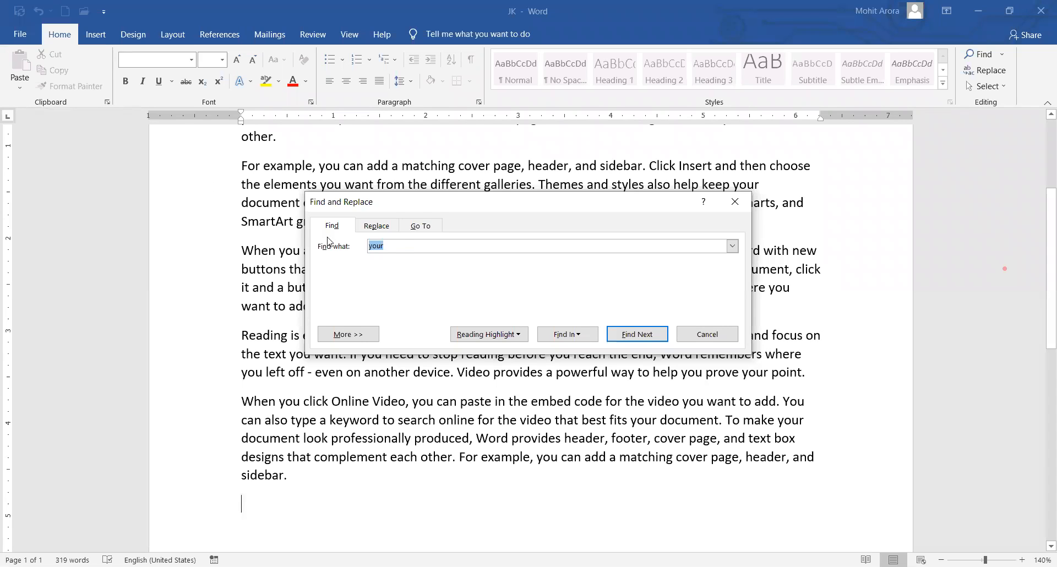
pyautogui.click(414, 248)
pyautogui.moveTo(412, 246); pyautogui.dragTo(318, 237)
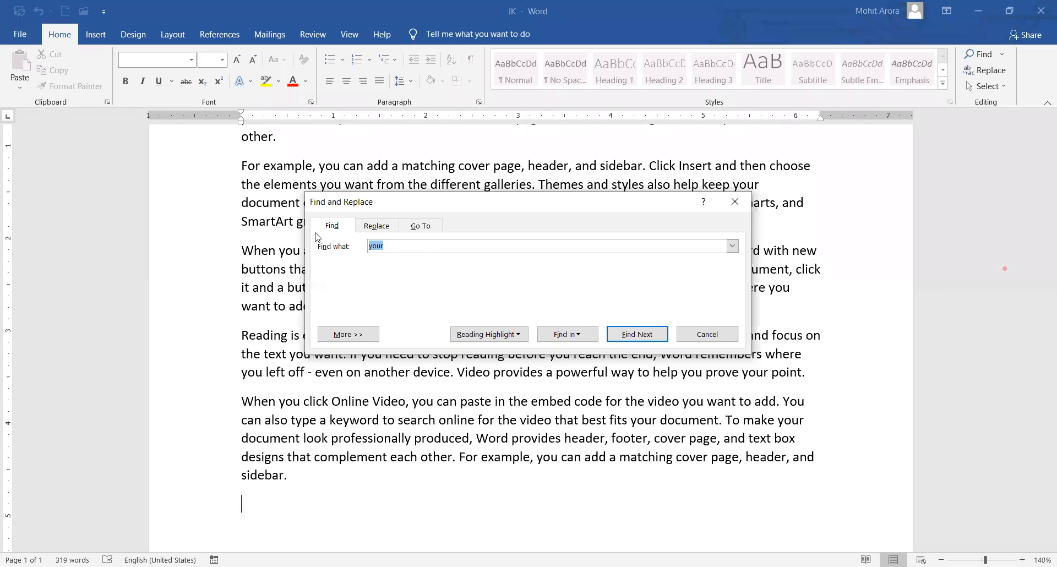
pyautogui.click(634, 342)
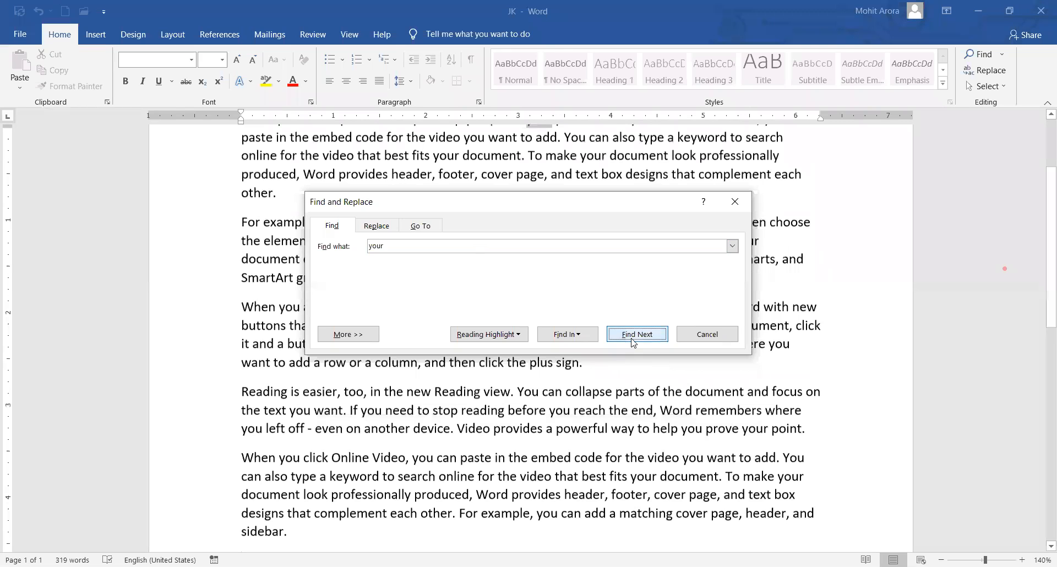
pyautogui.click(635, 341)
pyautogui.click(644, 338)
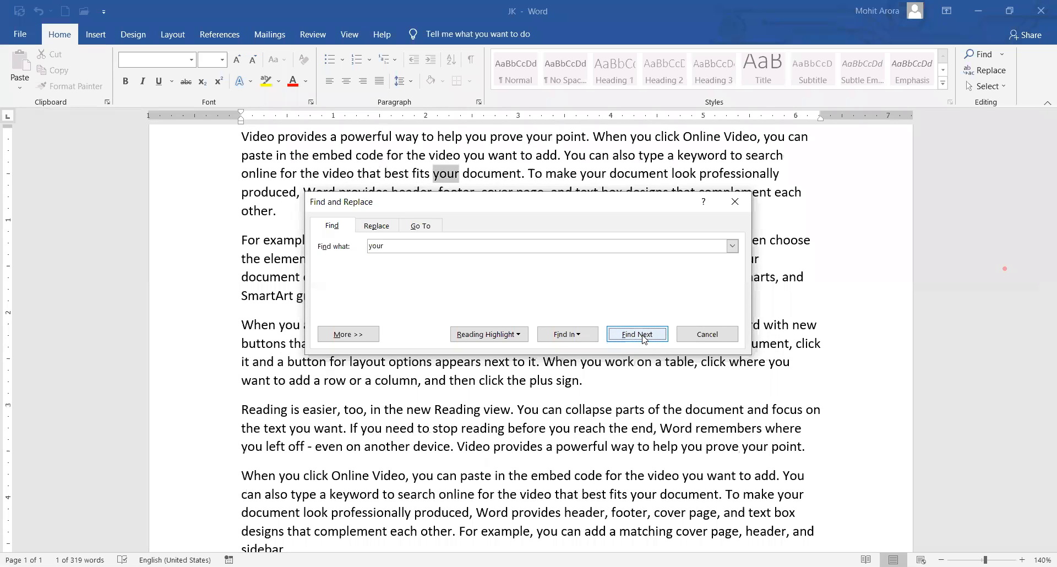
pyautogui.click(644, 338)
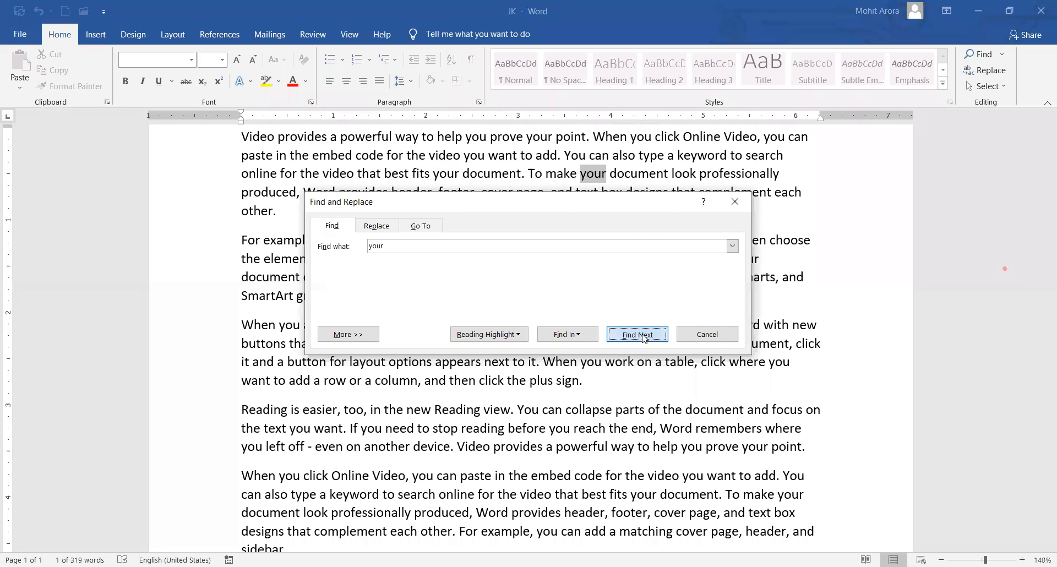
pyautogui.click(644, 338)
pyautogui.click(632, 221)
pyautogui.click(632, 221)
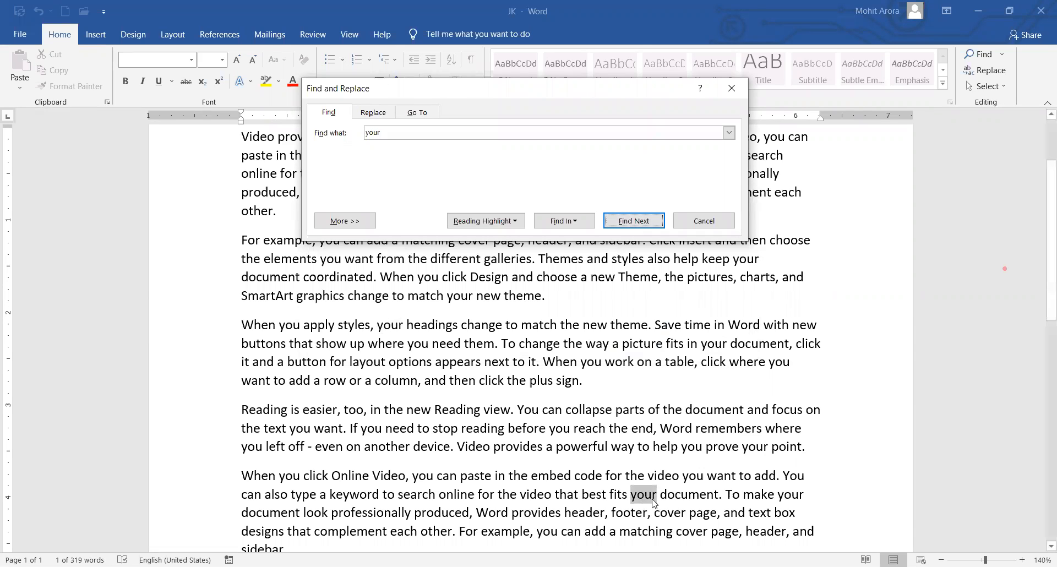
# Replace all 'your' with '123', confirm the 10 replacements, and close the dialog.
pyautogui.click(374, 114)
pyautogui.click(385, 175)
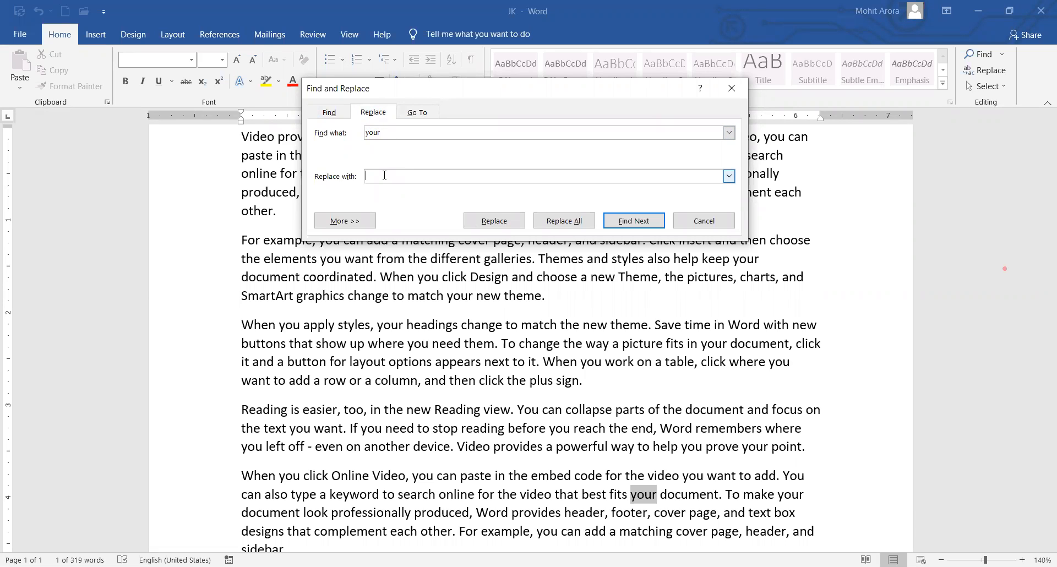
pyautogui.write('123')
pyautogui.click(561, 222)
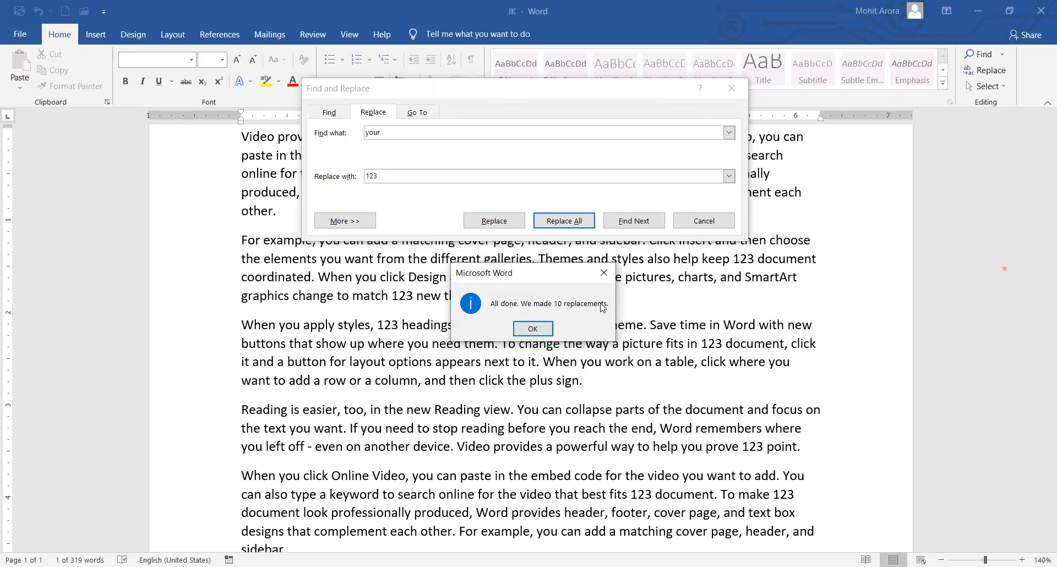
pyautogui.click(532, 329)
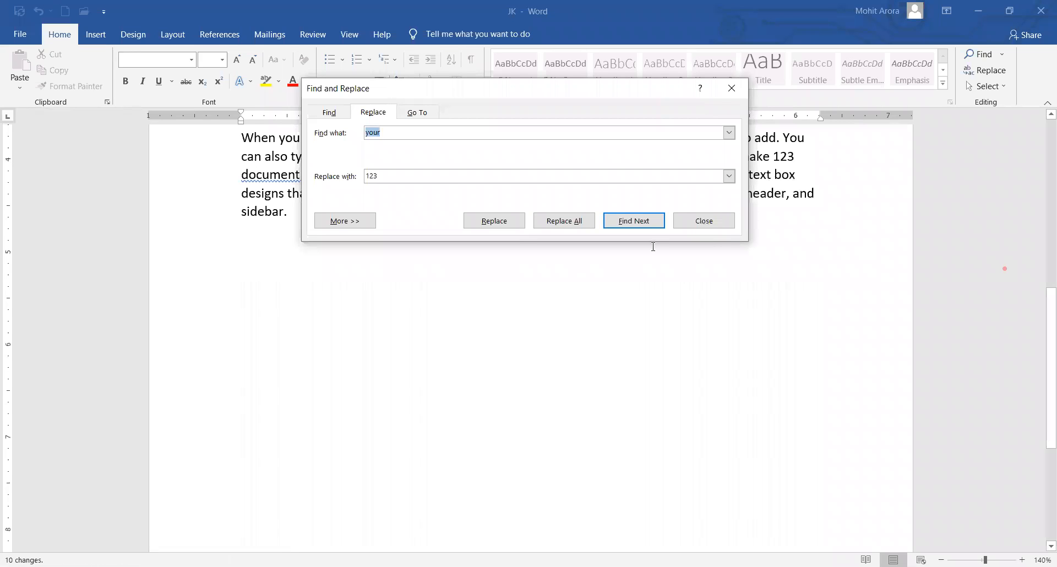
pyautogui.click(710, 226)
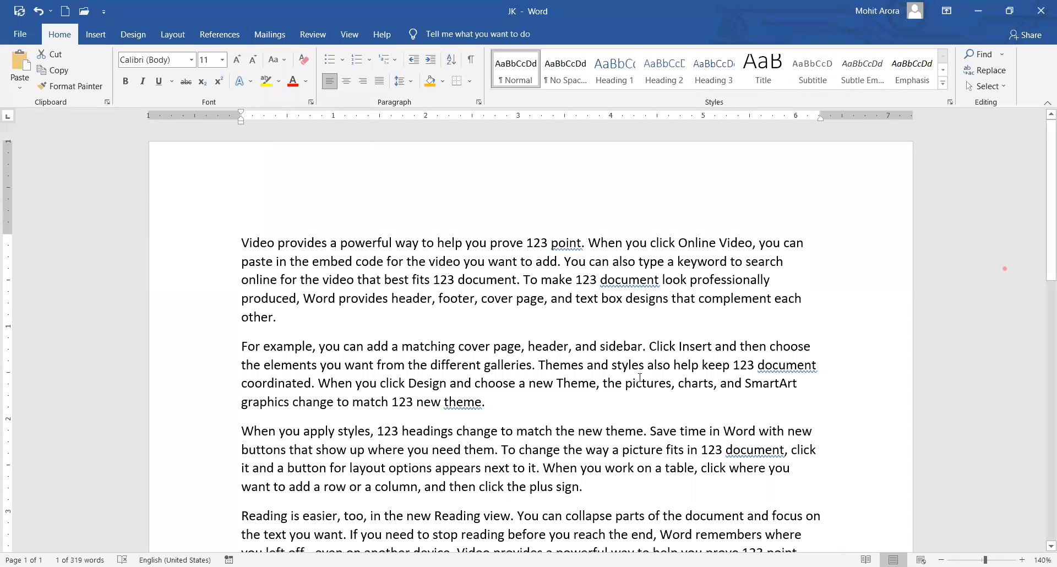
# Scroll through the document to check the '123' replacements, then deselect the text.
pyautogui.scroll(-3, 519, 230)
pyautogui.scroll(-3, 563, 292)
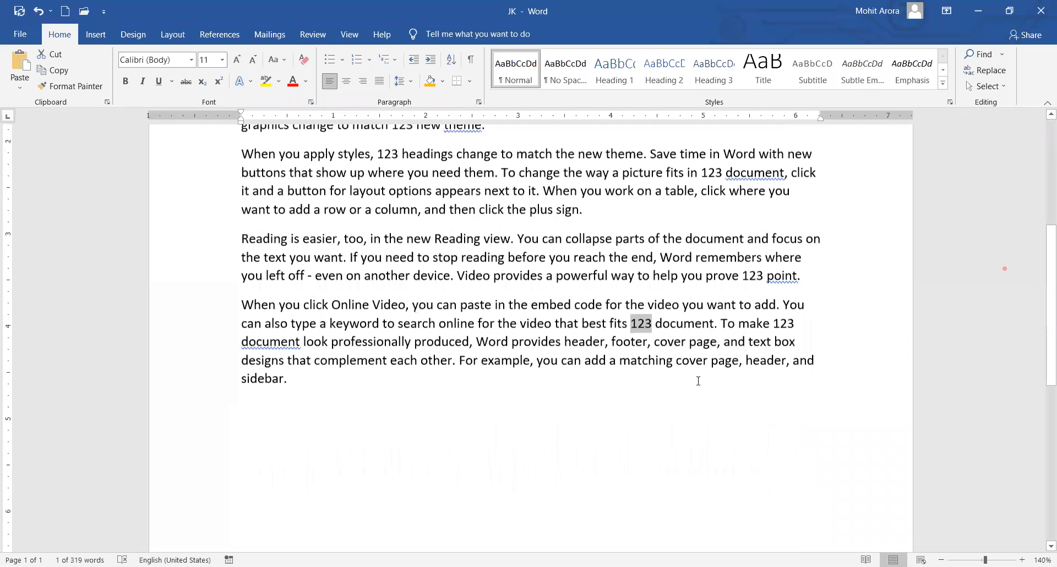
pyautogui.scroll(6, 656, 301)
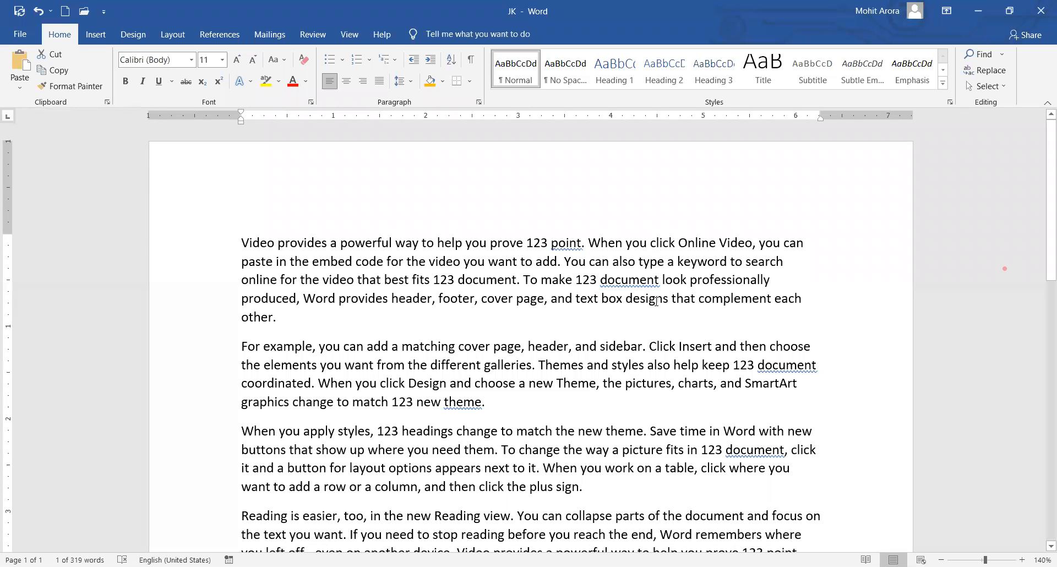
pyautogui.scroll(-3, 533, 191)
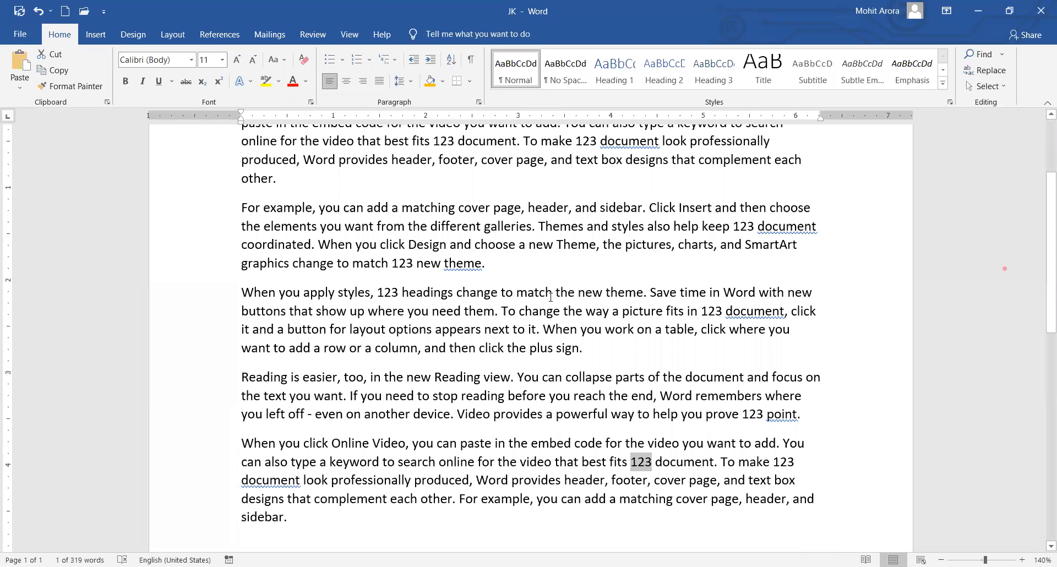
pyautogui.scroll(3, 548, 281)
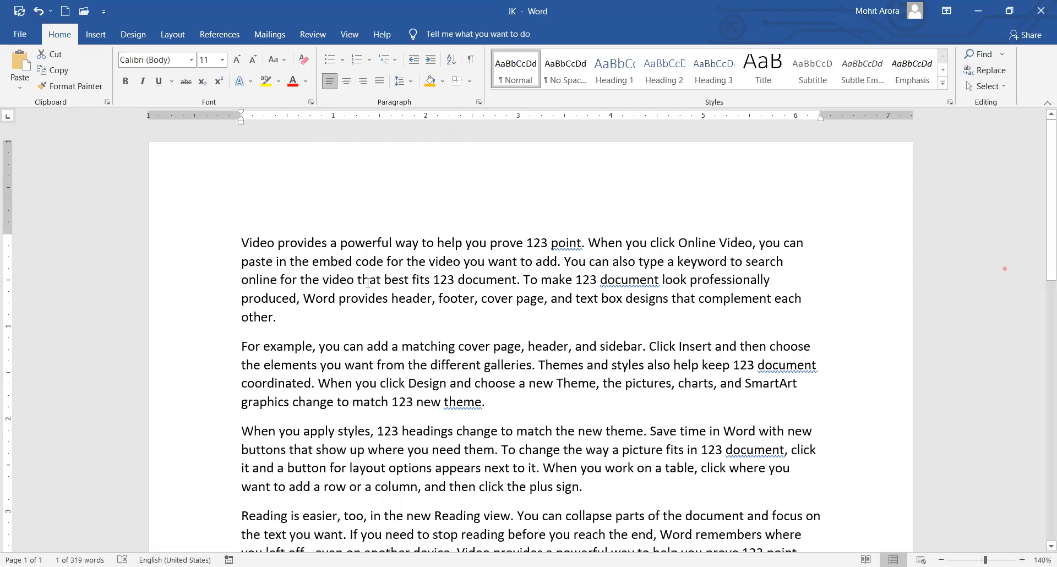
pyautogui.click(452, 319)
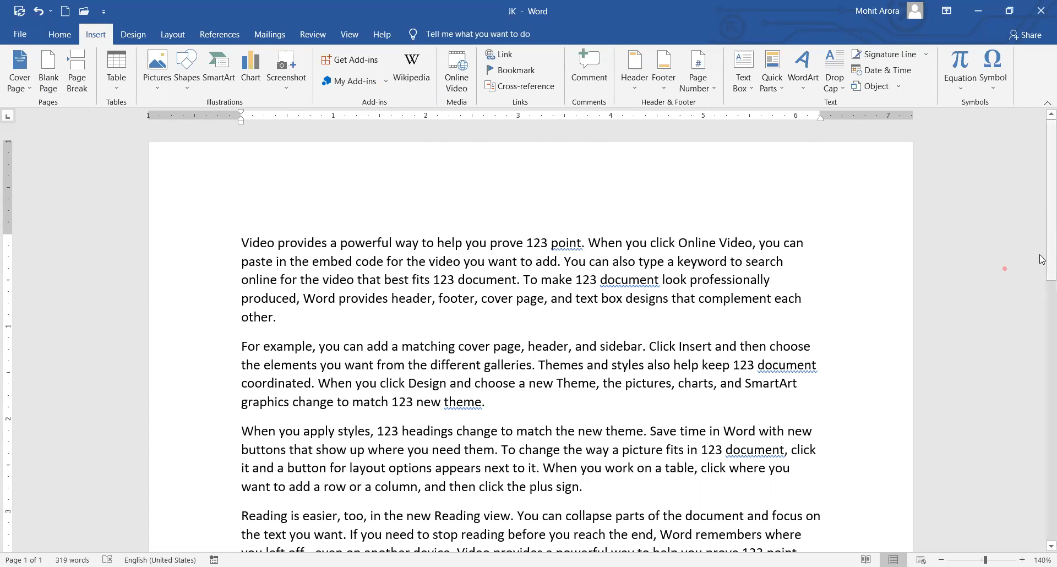
# Insert a blank page after the text, then undo it with Ctrl+Z.
pyautogui.scroll(-7, 1042, 259)
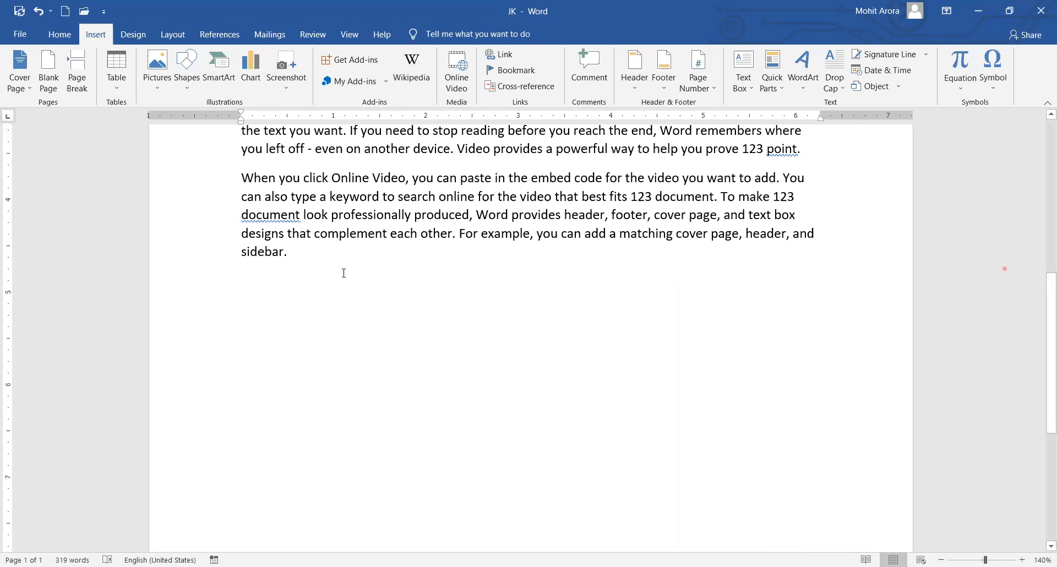
pyautogui.scroll(-5, 314, 220)
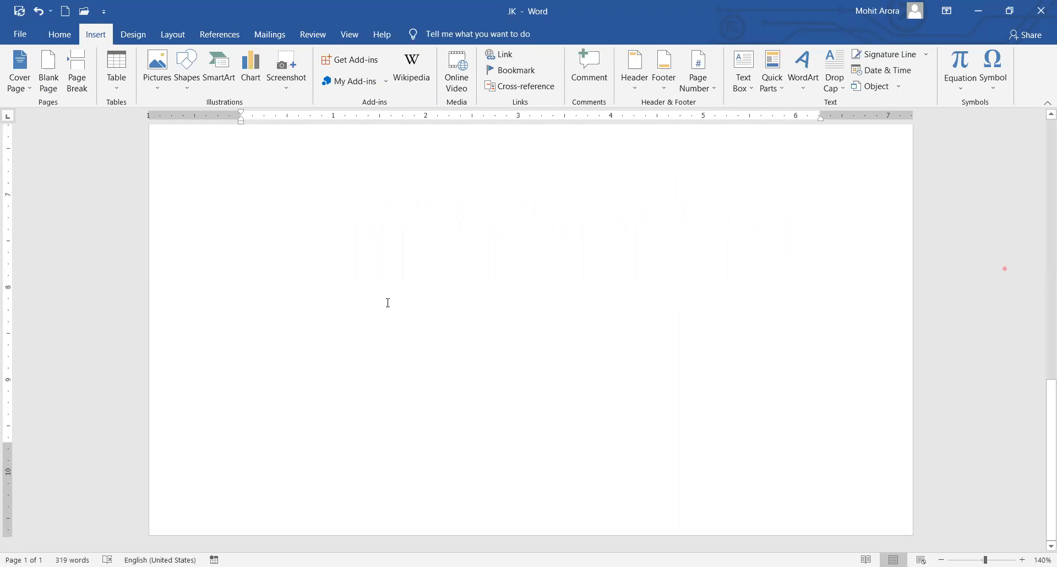
pyautogui.scroll(6, 371, 283)
pyautogui.scroll(-6, 377, 284)
pyautogui.scroll(-1, 377, 284)
pyautogui.scroll(8, 376, 283)
pyautogui.scroll(-6, 342, 280)
pyautogui.scroll(-2, 341, 281)
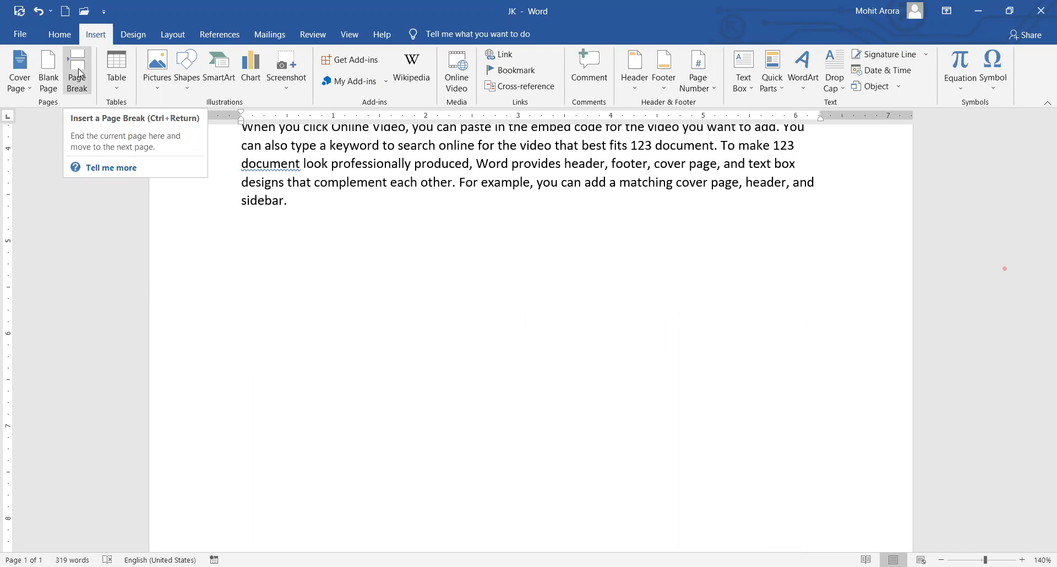
pyautogui.click(49, 71)
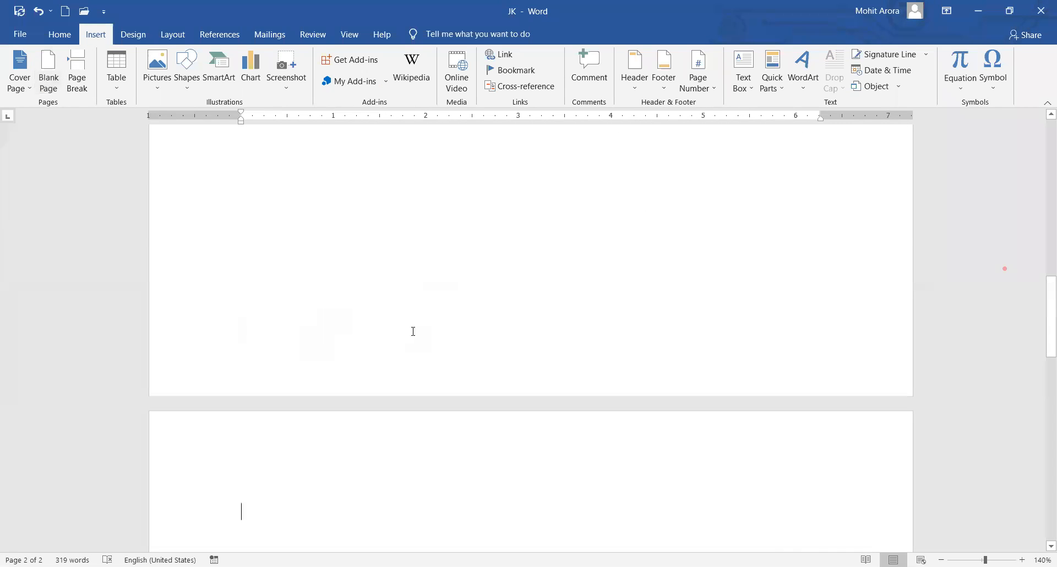
pyautogui.hotkey('ctrl', 'z')
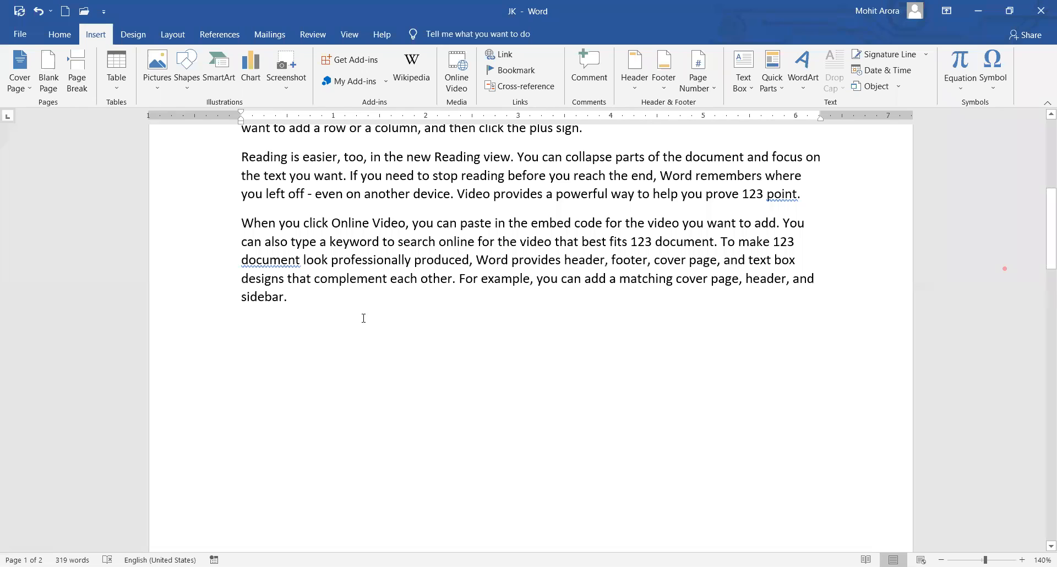
# Add five four-sentence sample paragraphs after "sidebar." using =rand(5,4).
pyautogui.scroll(-6, 356, 305)
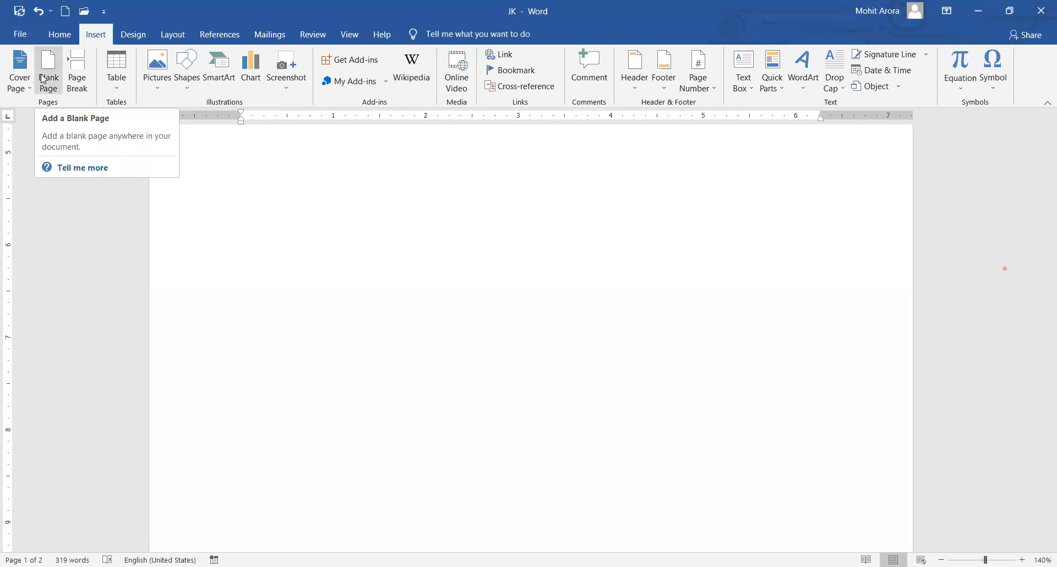
pyautogui.scroll(3, 327, 298)
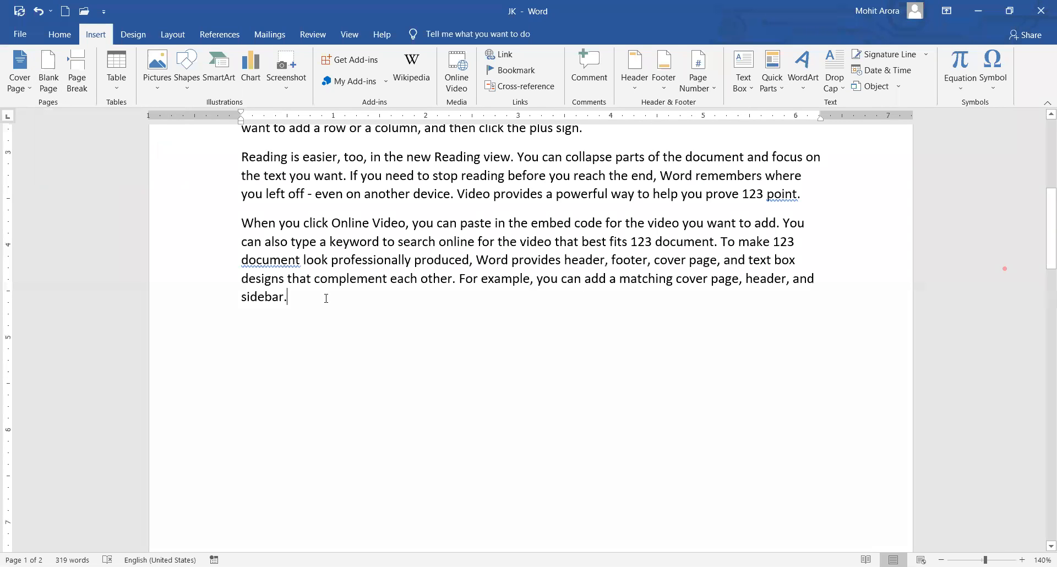
pyautogui.press('Return')
pyautogui.write('=rand(5,4)')
pyautogui.press('Return')
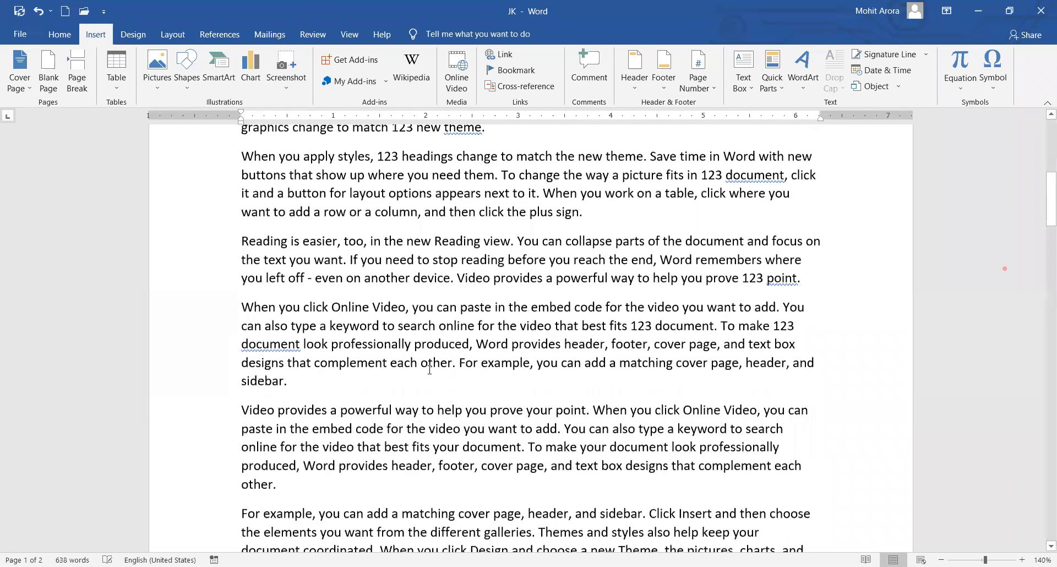
pyautogui.scroll(-6, 370, 361)
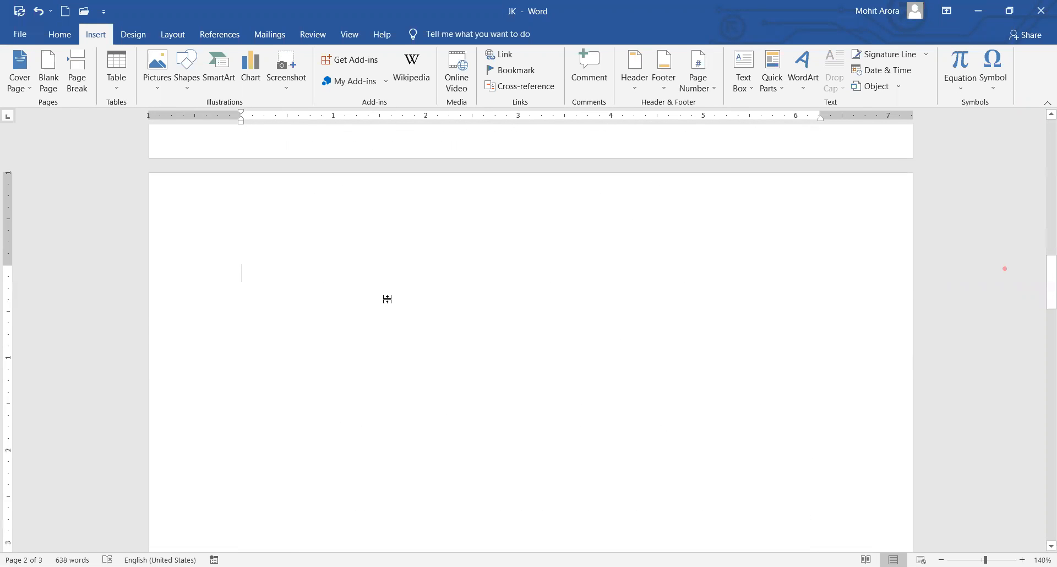
pyautogui.scroll(5, 406, 310)
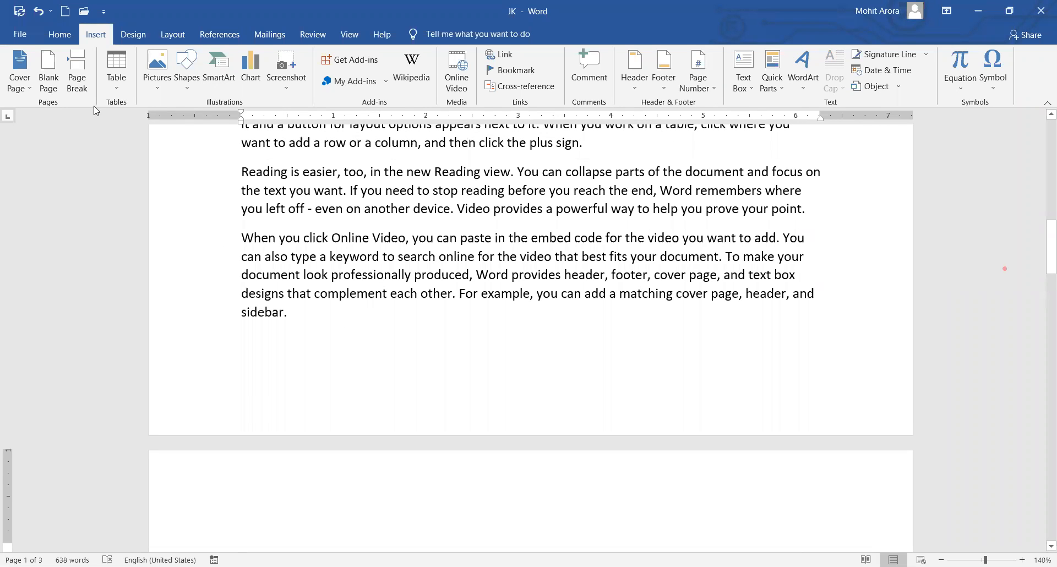
pyautogui.scroll(2, 380, 284)
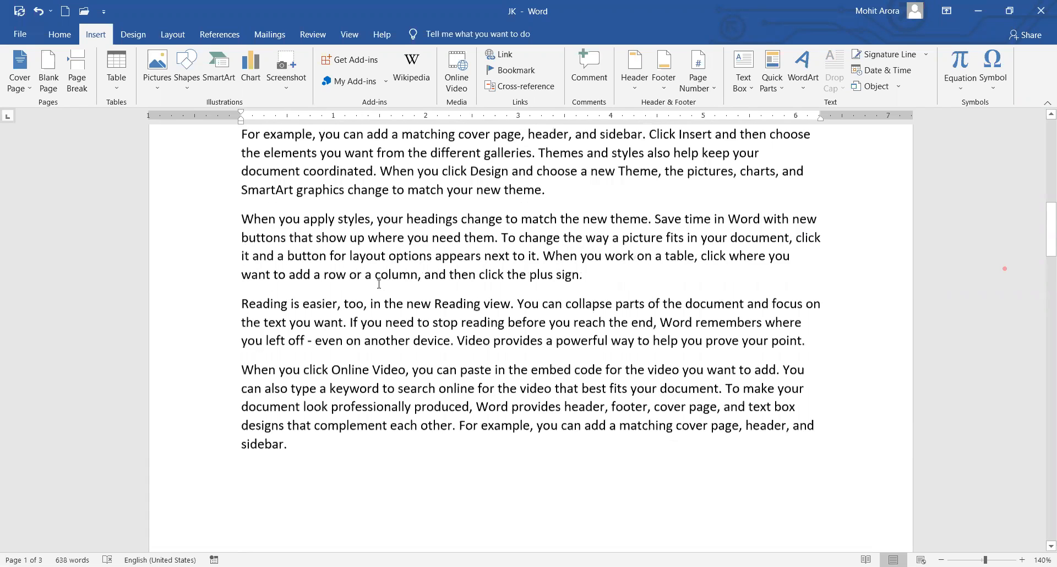
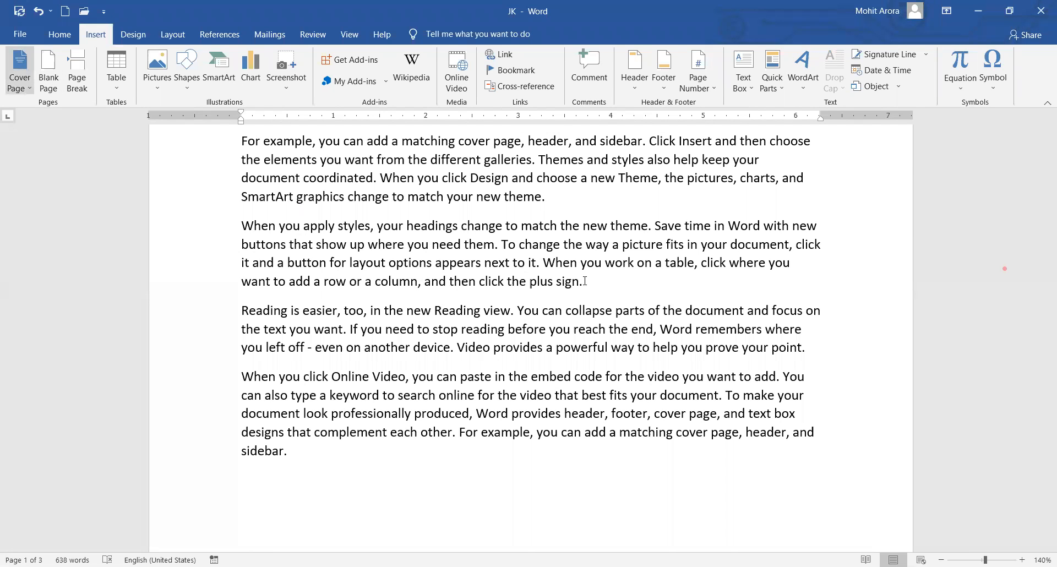
# Add an empty line above the first paragraph and open the Cover Page gallery.
pyautogui.scroll(6, 437, 255)
pyautogui.scroll(4, 437, 254)
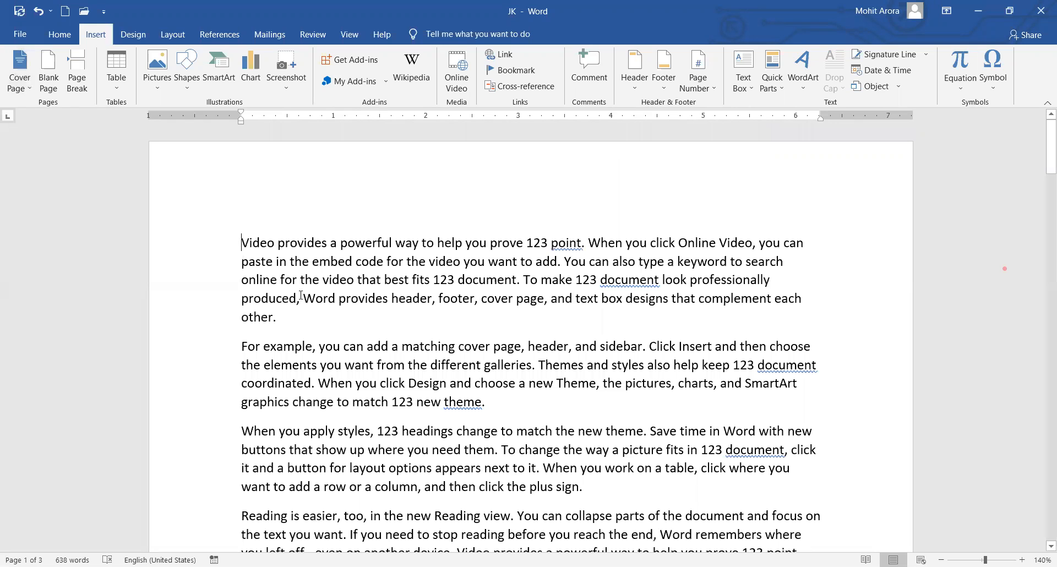
pyautogui.press('Return')
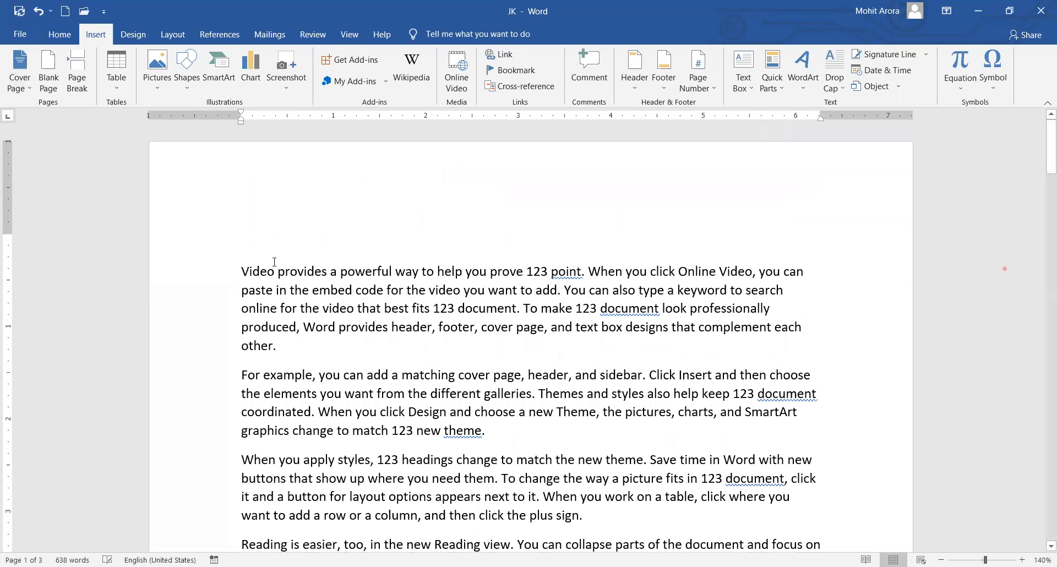
pyautogui.press('Up')
pyautogui.click(20, 69)
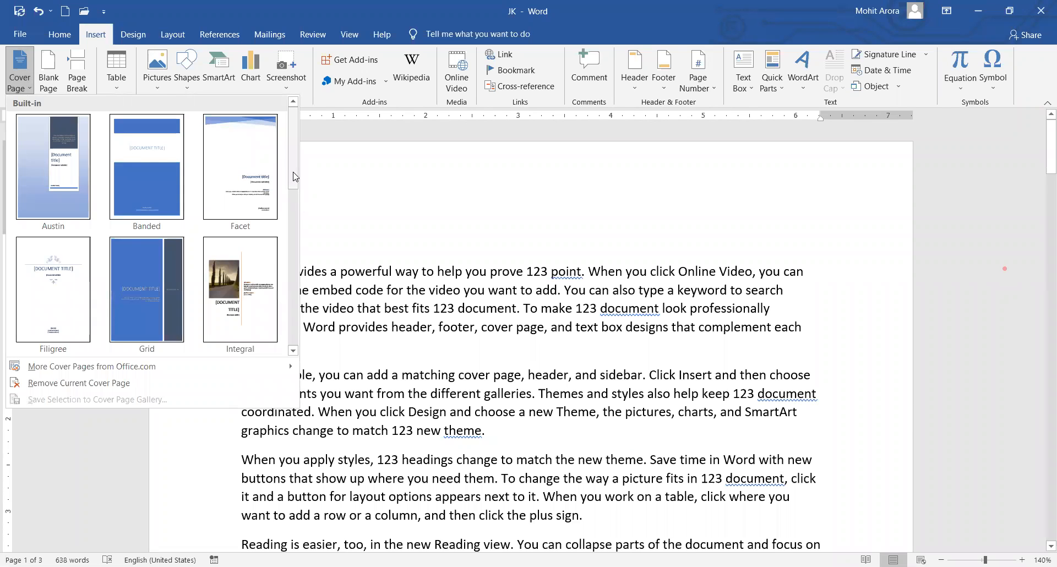
# Insert the dark-blue Ion cover page at the front of the document.
pyautogui.scroll(-3, 300, 253)
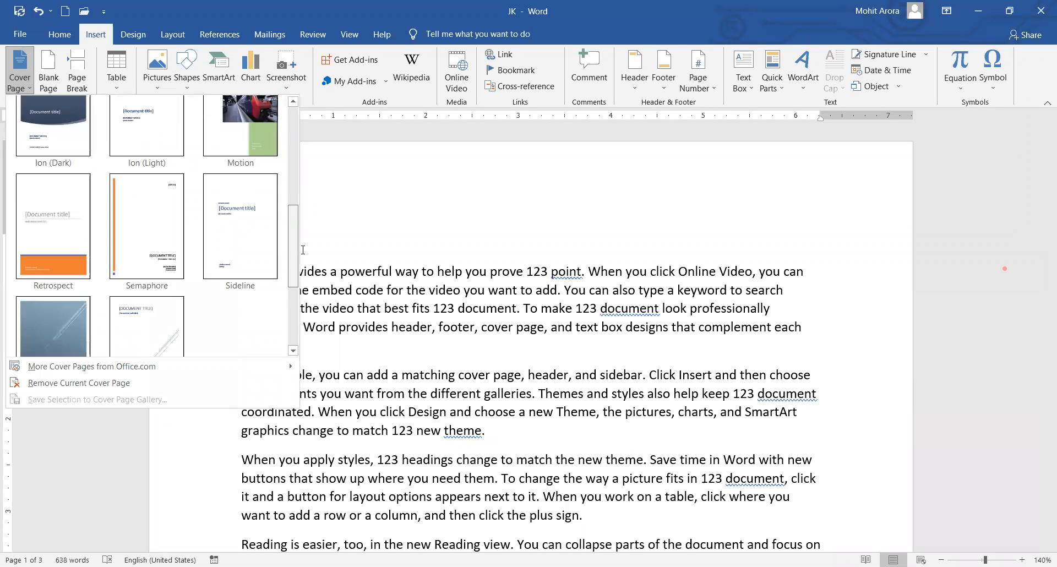
pyautogui.scroll(3, 298, 187)
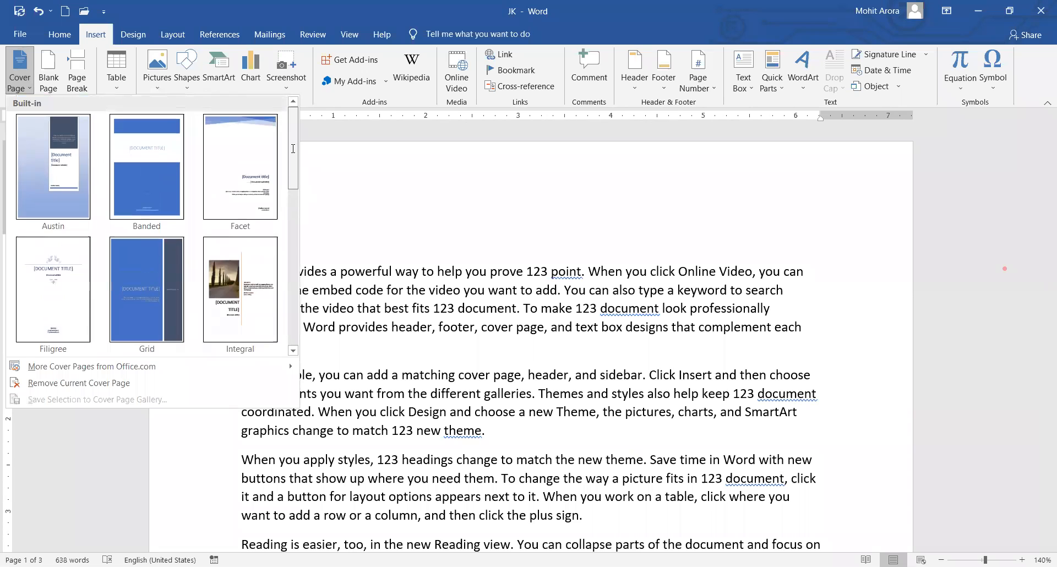
pyautogui.moveTo(291, 171); pyautogui.dragTo(293, 202)
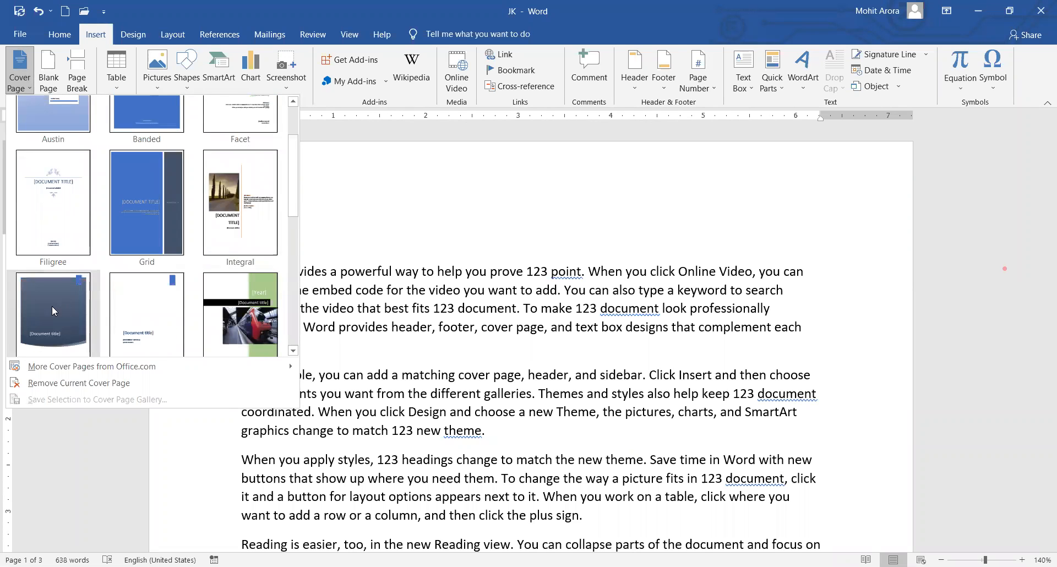
pyautogui.click(417, 208)
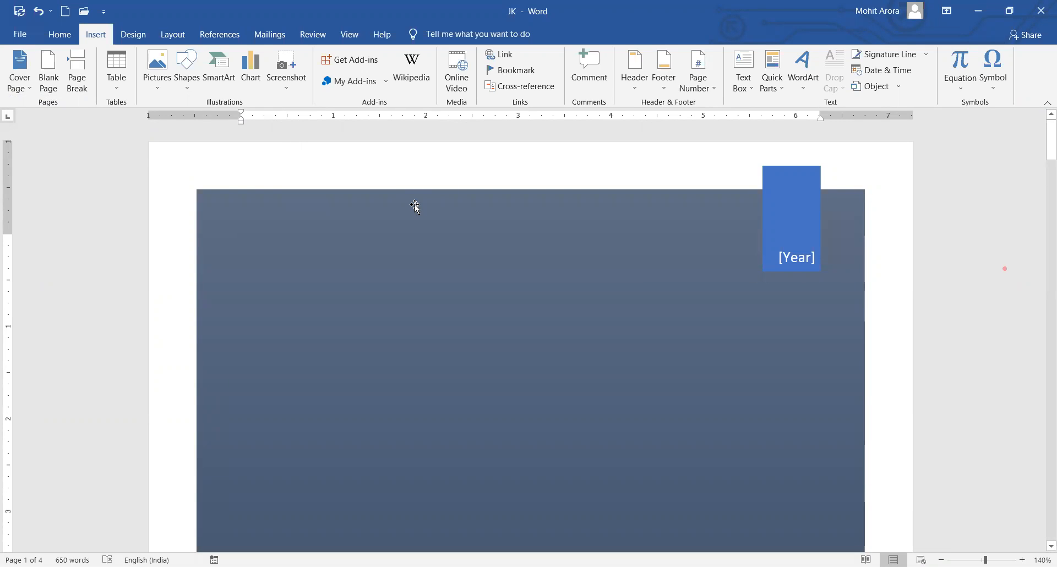
# Check the cover's company, address, Year, Document title and subtitle placeholders.
pyautogui.scroll(-10, 585, 288)
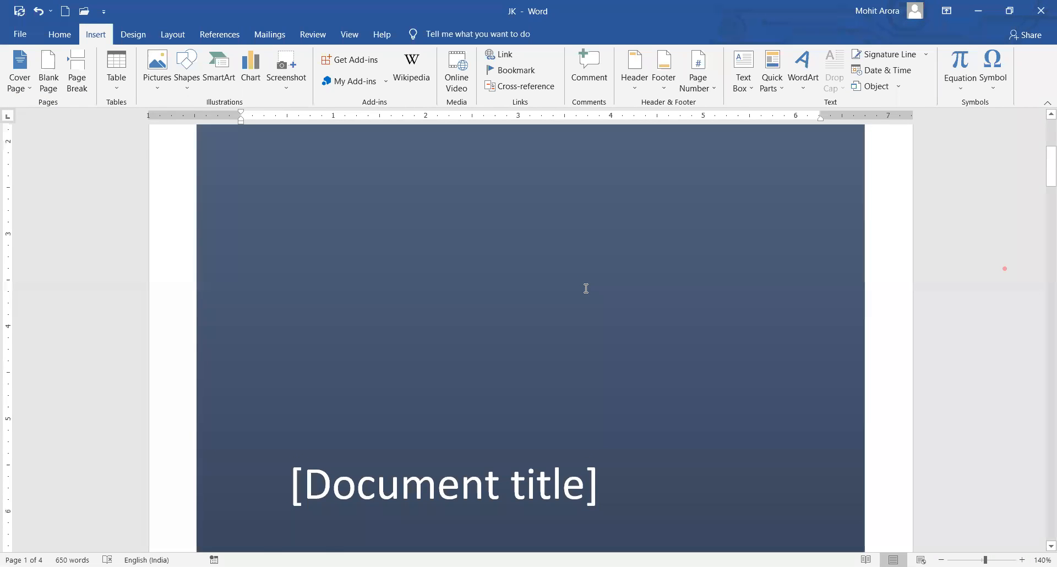
pyautogui.scroll(-8, 582, 287)
pyautogui.scroll(5, 418, 283)
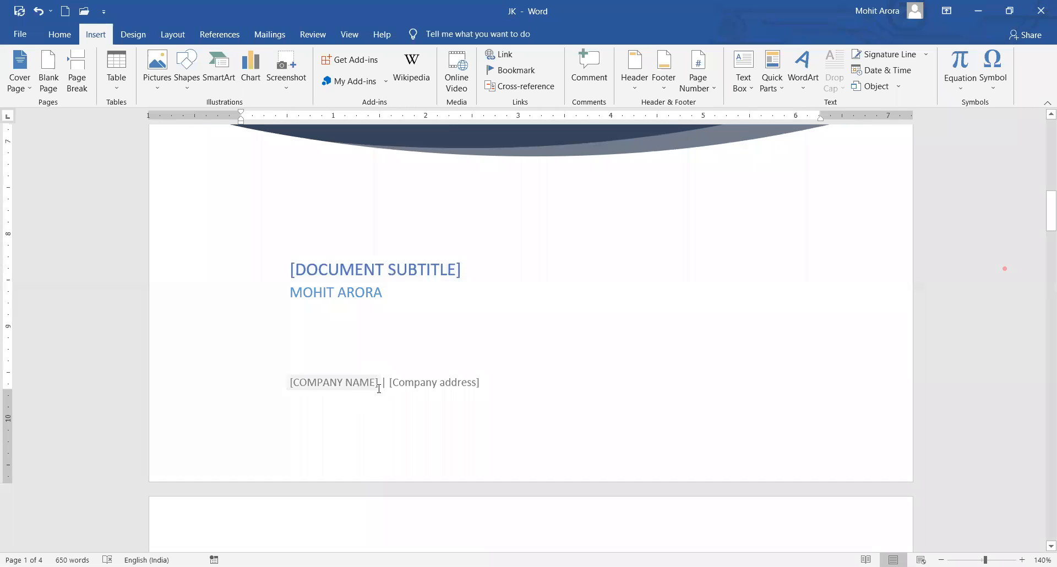
pyautogui.click(361, 384)
pyautogui.press('Tab')
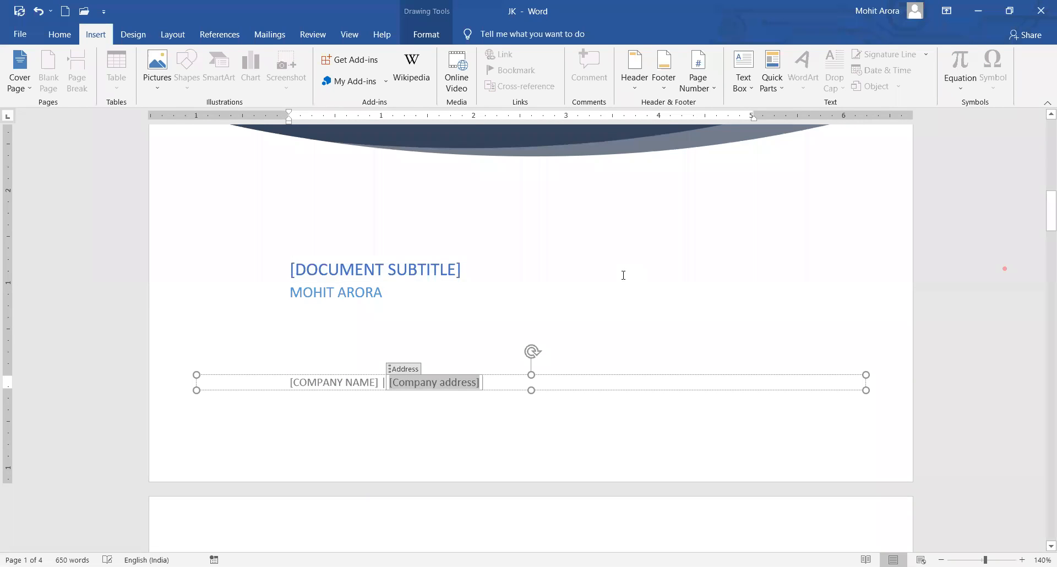
pyautogui.scroll(10, 626, 275)
pyautogui.scroll(2, 804, 263)
pyautogui.click(796, 257)
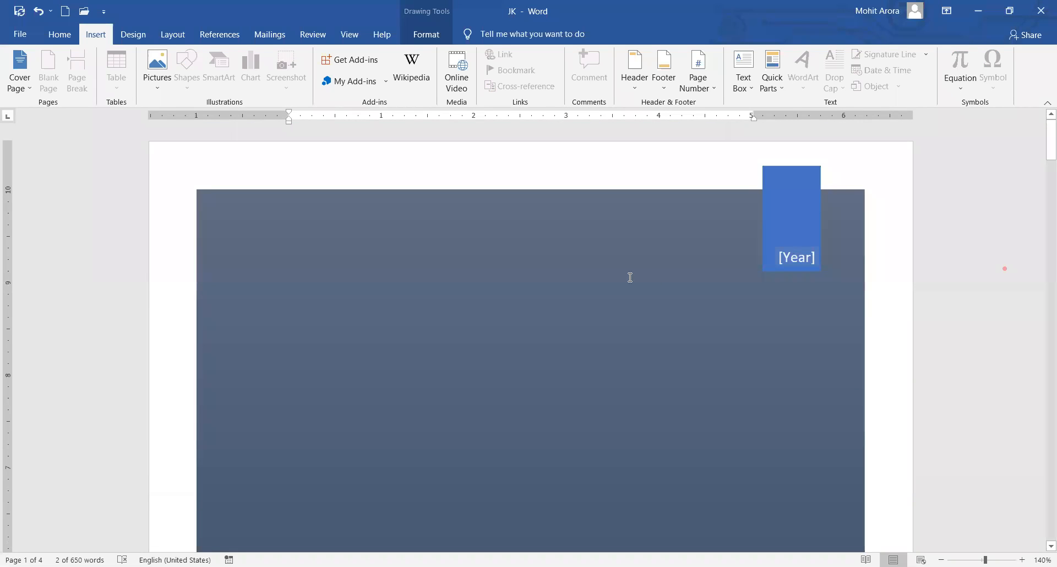
pyautogui.scroll(-5, 617, 268)
pyautogui.scroll(-3, 586, 301)
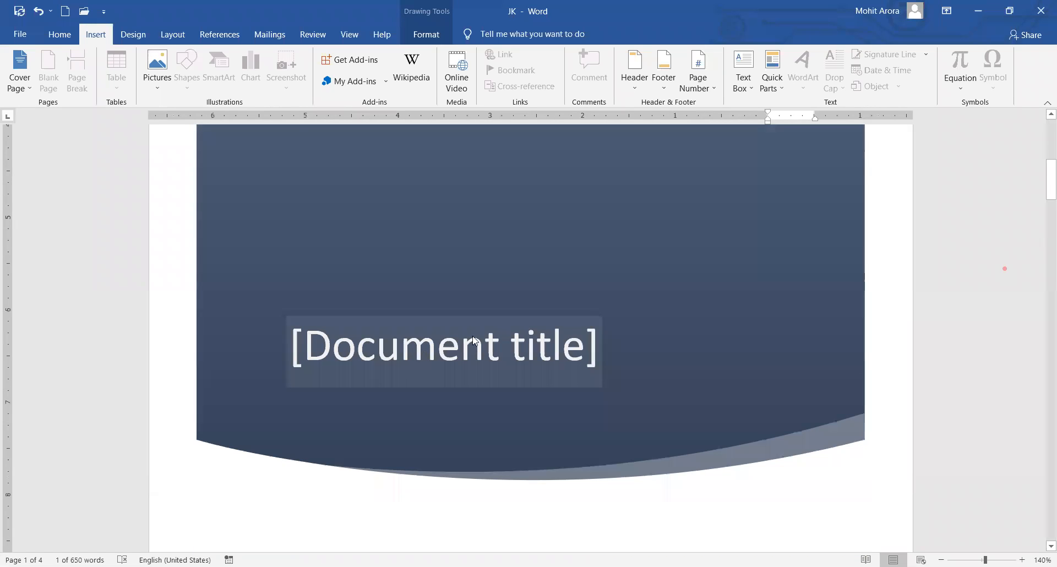
pyautogui.click(506, 277)
pyautogui.scroll(-3, 506, 276)
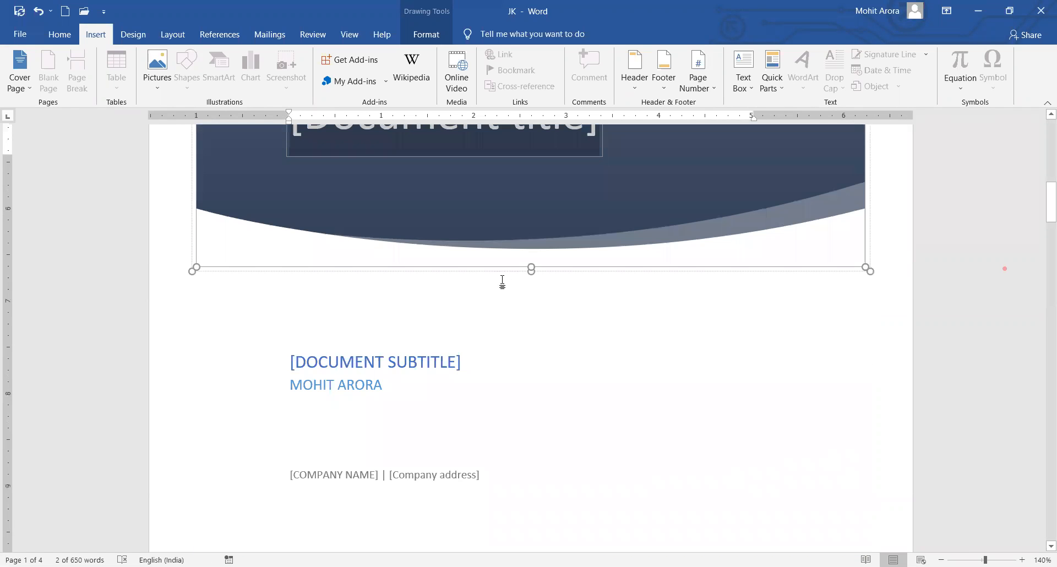
pyautogui.click(480, 368)
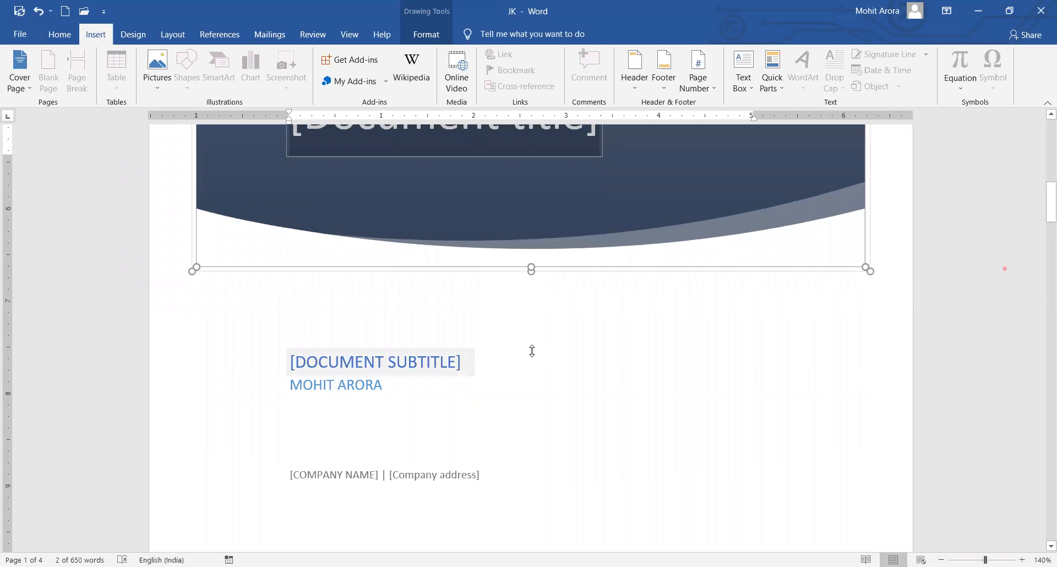
# Place the insertion point on the empty line after 'sidebar.' on page 3.
pyautogui.hotkey('ctrl', 'Home')
pyautogui.scroll(-10, 496, 288)
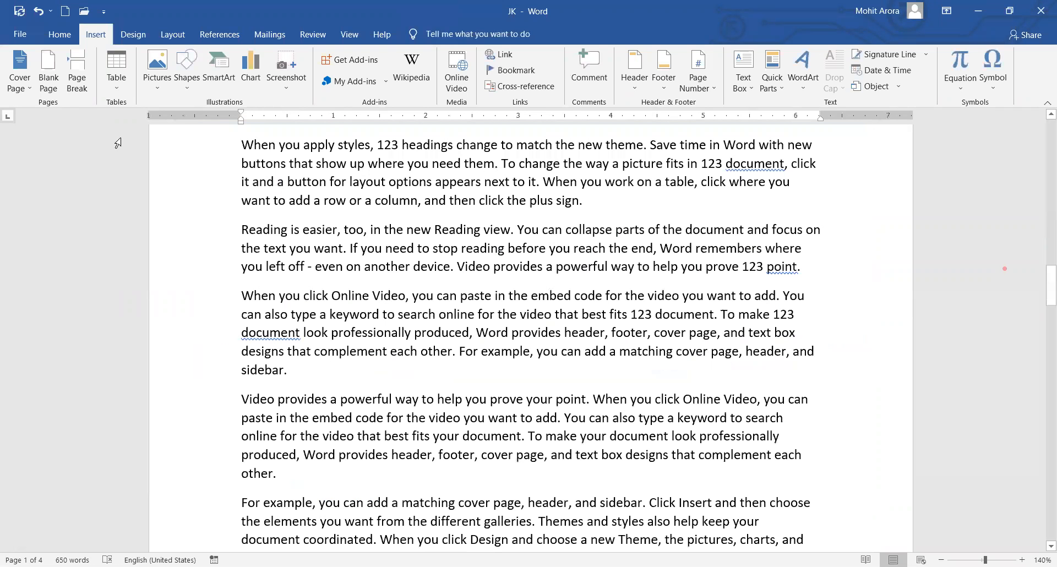
pyautogui.scroll(-9, 586, 367)
pyautogui.click(264, 266)
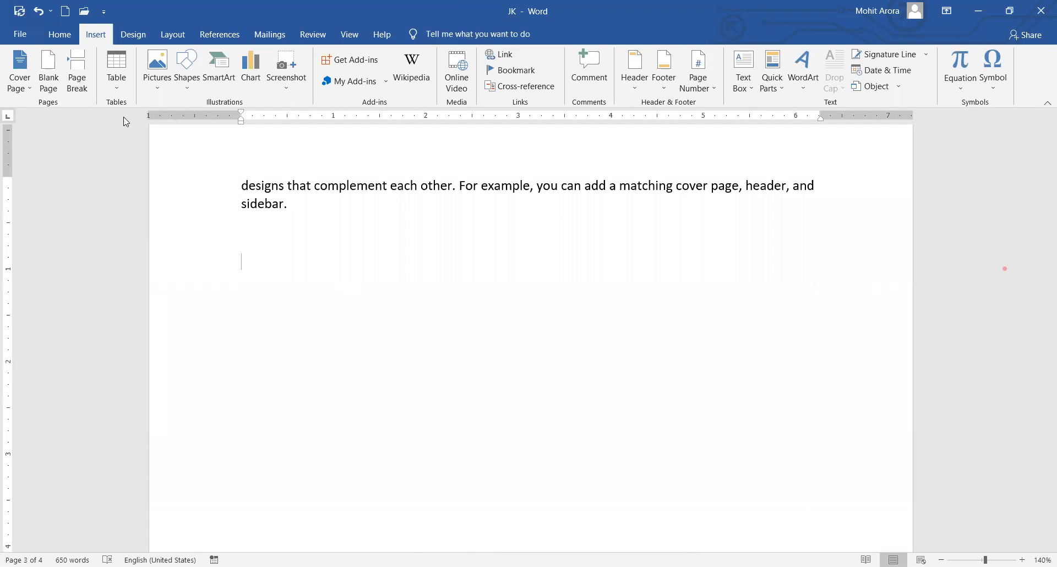
# Insert a 5-column, 7-row table, then select the line above it and the top rows.
pyautogui.click(118, 80)
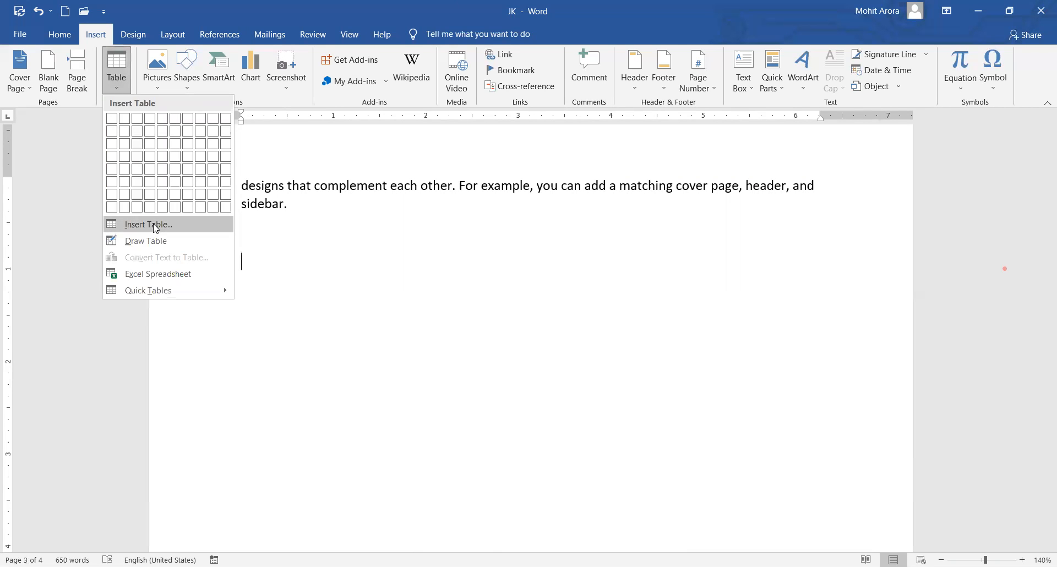
pyautogui.click(156, 226)
pyautogui.click(560, 298)
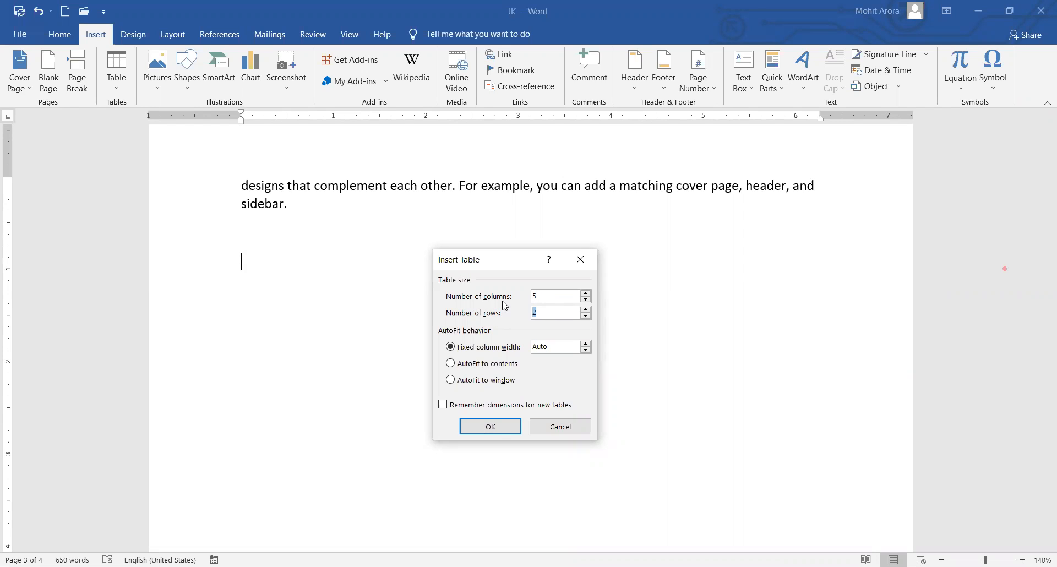
pyautogui.write('7')
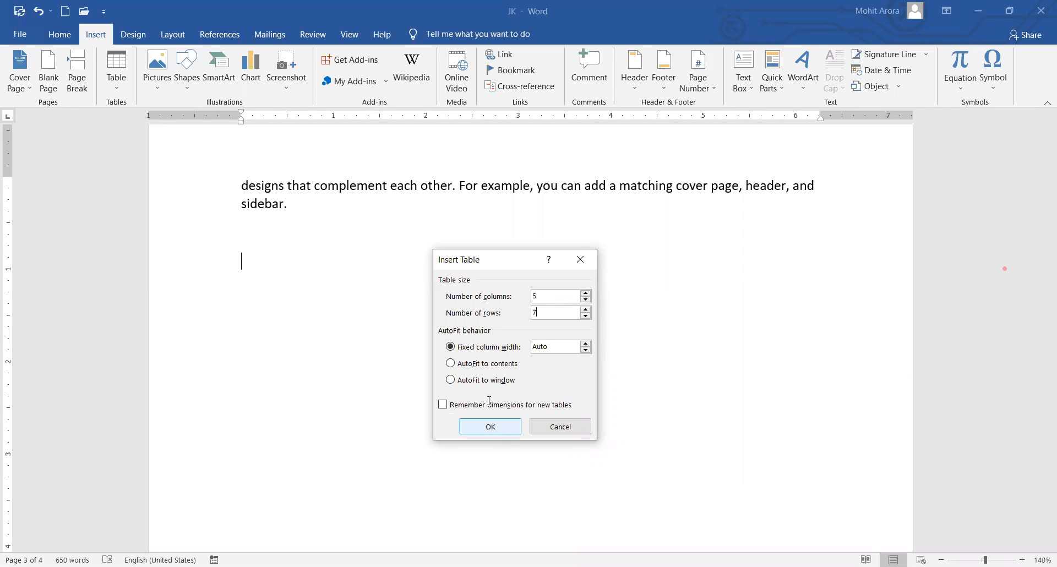
pyautogui.click(491, 428)
pyautogui.click(304, 245)
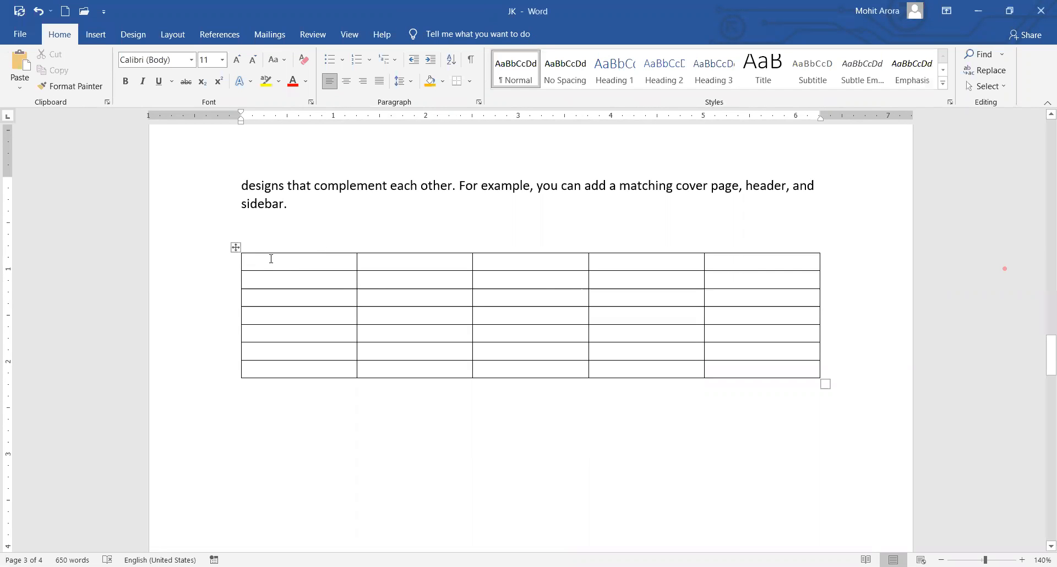
pyautogui.moveTo(286, 248); pyautogui.dragTo(282, 368)
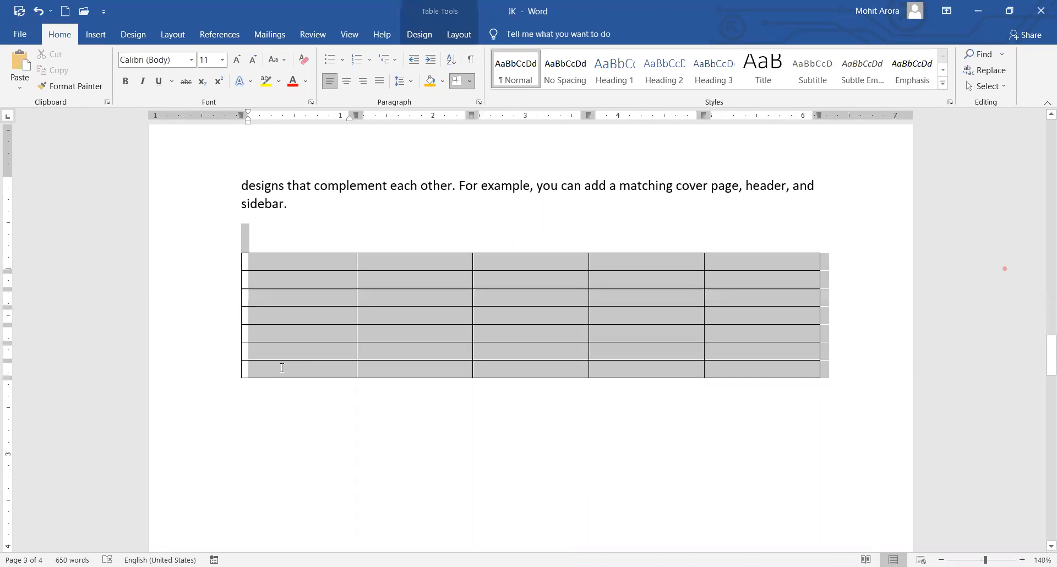
pyautogui.click(286, 244)
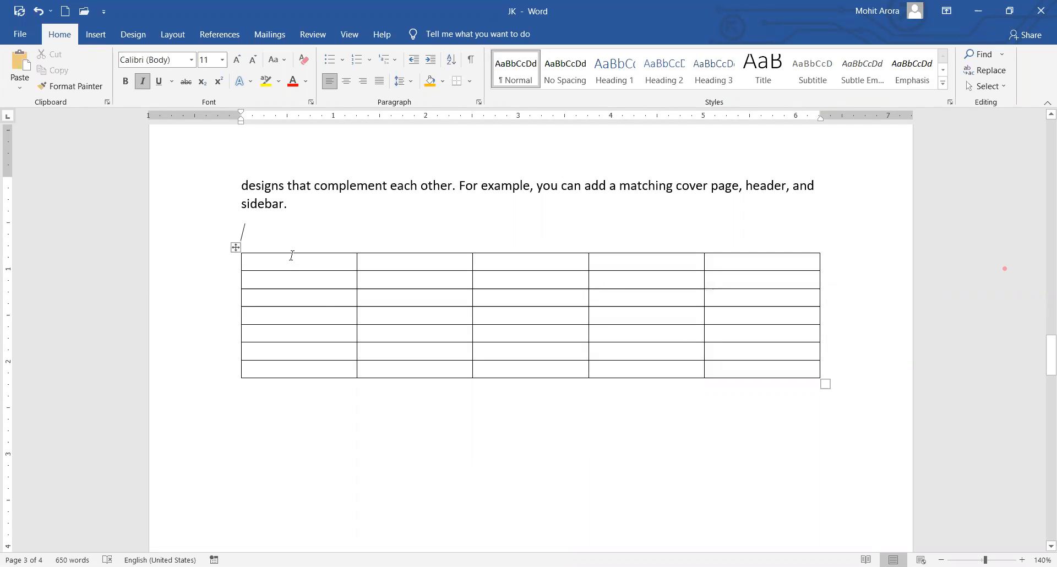
pyautogui.click(295, 259)
pyautogui.click(380, 262)
pyautogui.click(490, 258)
pyautogui.click(621, 262)
pyautogui.click(754, 270)
pyautogui.click(275, 255)
pyautogui.click(230, 283)
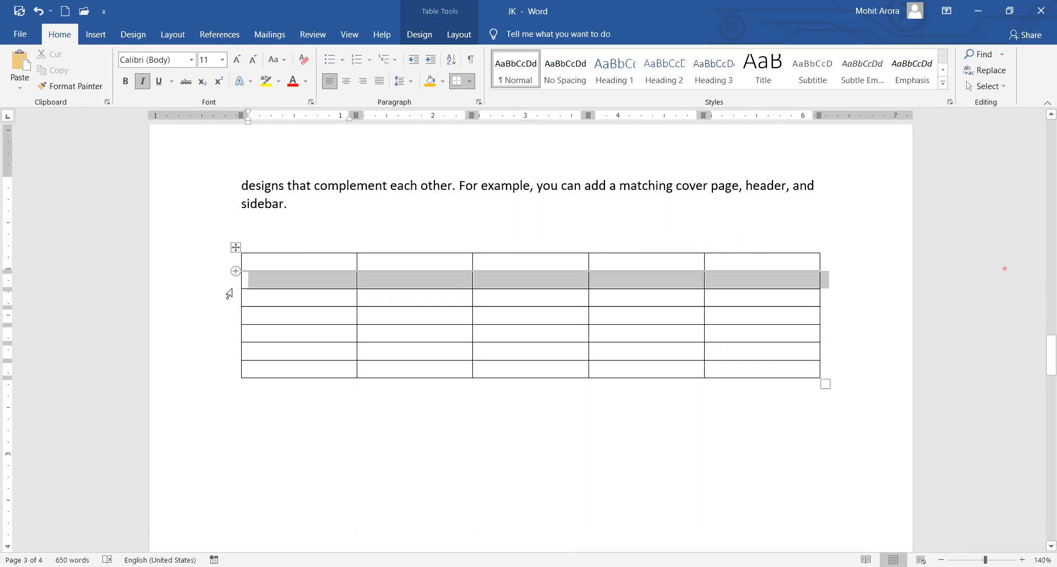
pyautogui.click(219, 314)
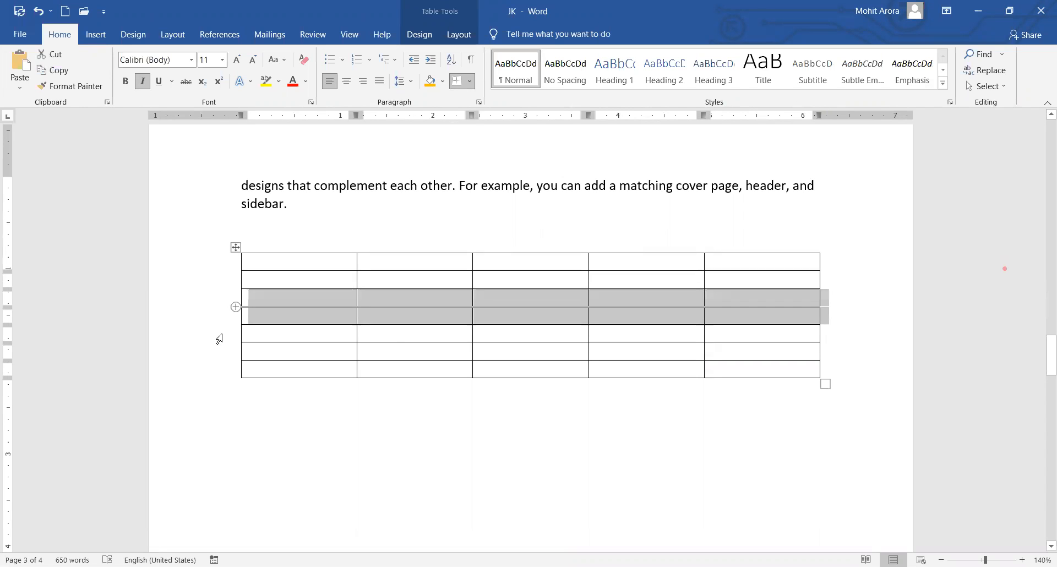
pyautogui.click(223, 370)
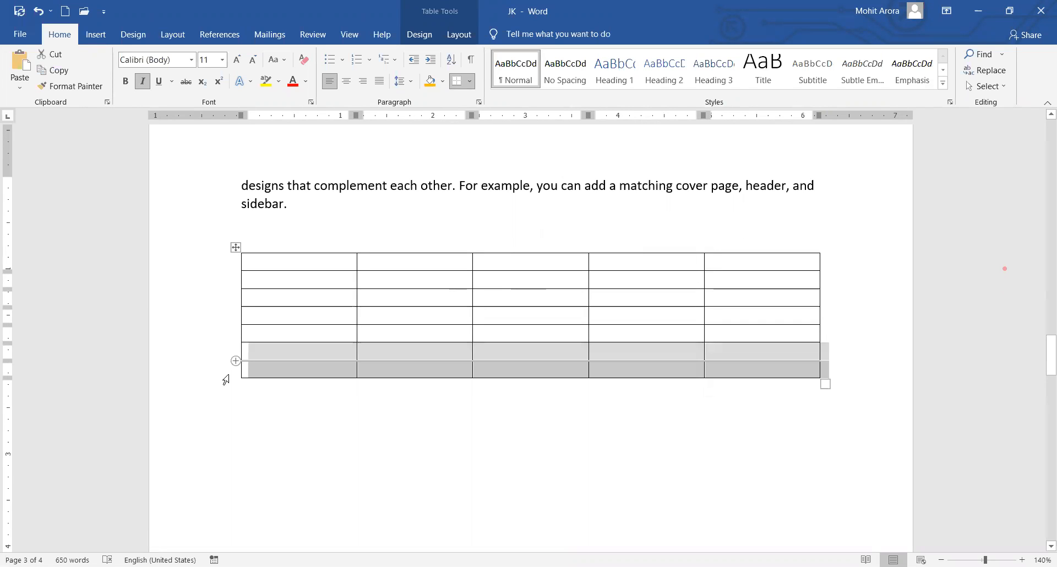
pyautogui.click(593, 397)
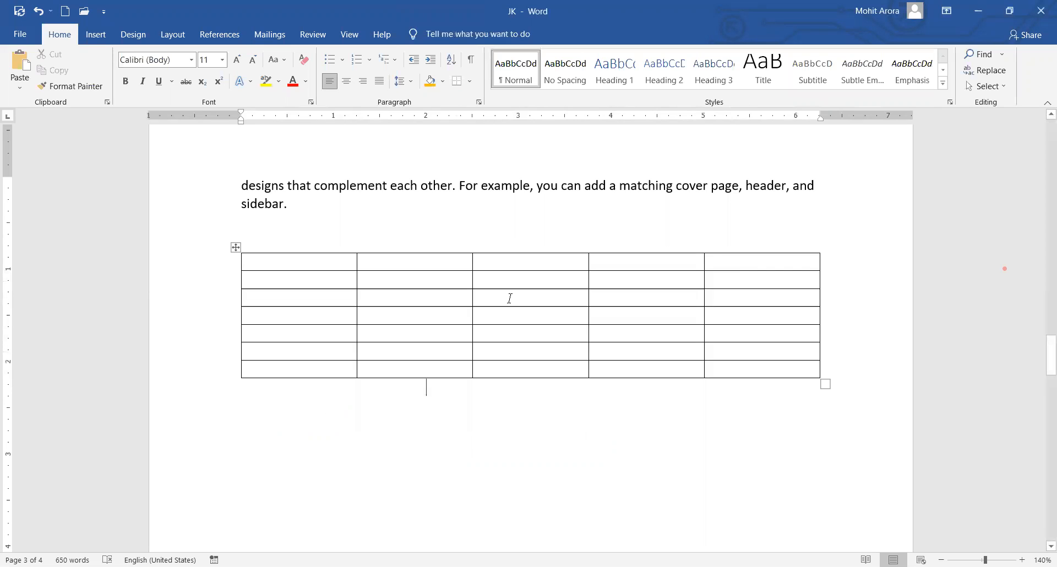
pyautogui.click(508, 297)
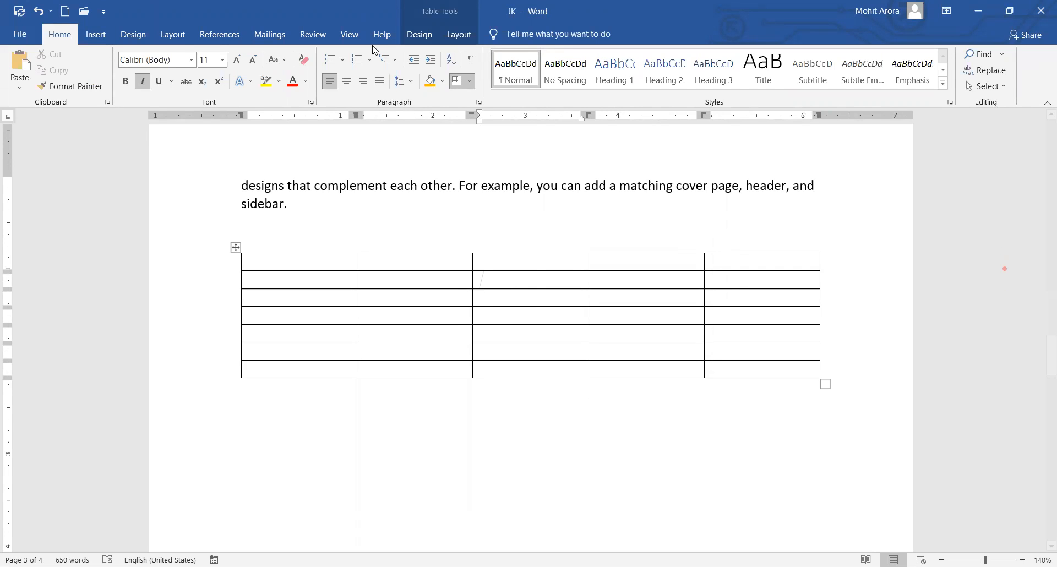
# Apply the green grid table style with a solid header row and light-green banded rows.
pyautogui.click(418, 35)
pyautogui.click(464, 39)
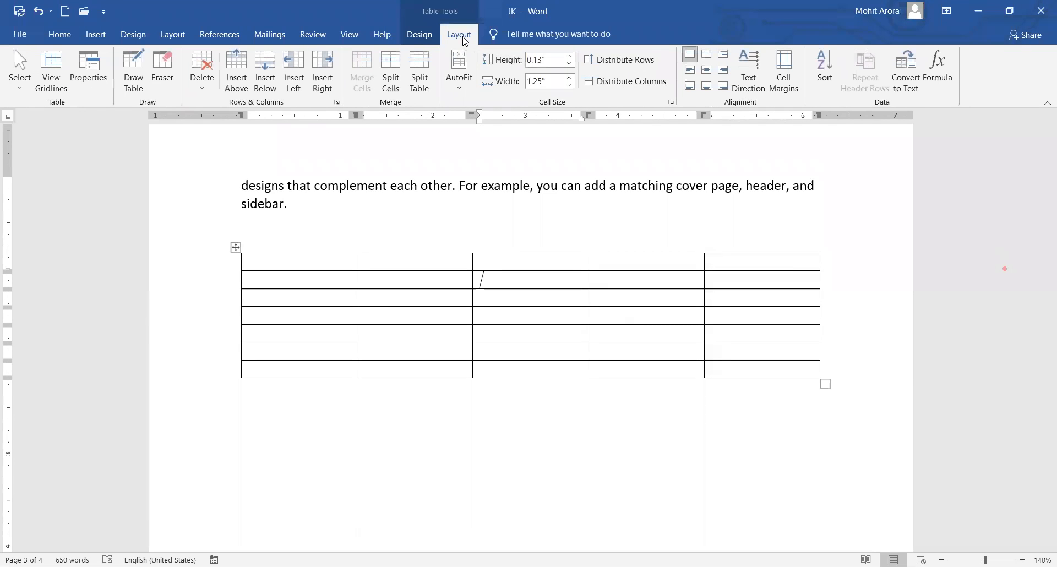
pyautogui.click(419, 34)
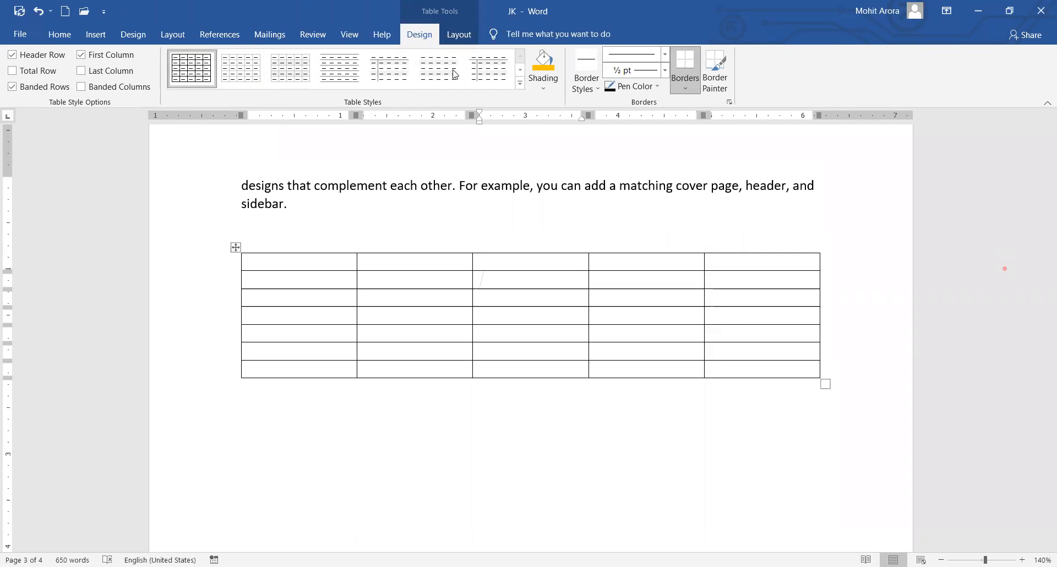
pyautogui.click(519, 85)
pyautogui.click(482, 254)
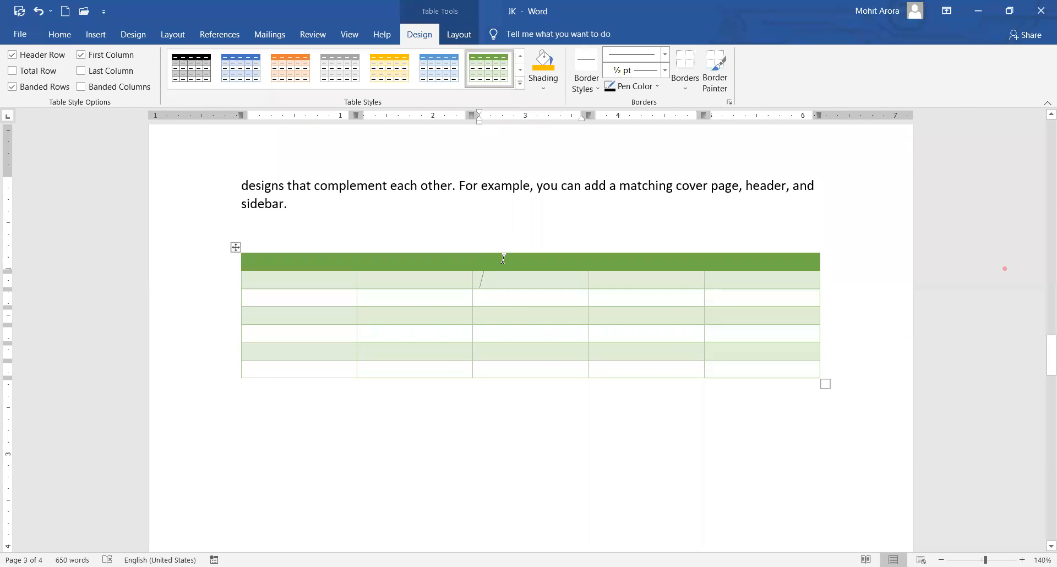
pyautogui.click(460, 35)
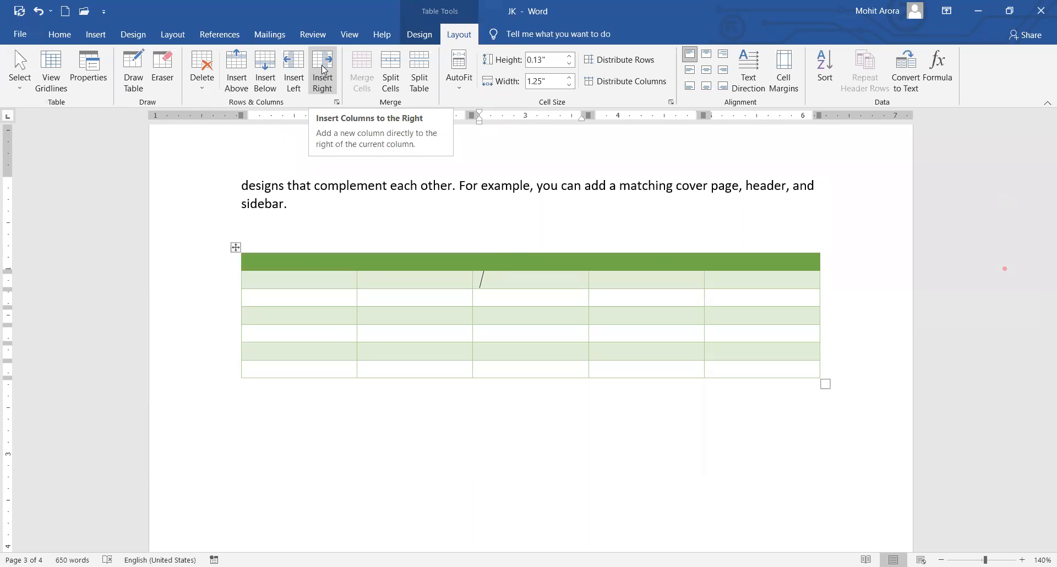
# Try a 1-inch row height and a 2-inch third-column width.
pyautogui.click(571, 55)
pyautogui.click(571, 55)
pyautogui.click(571, 55)
pyautogui.click(571, 56)
pyautogui.click(570, 55)
pyautogui.click(571, 56)
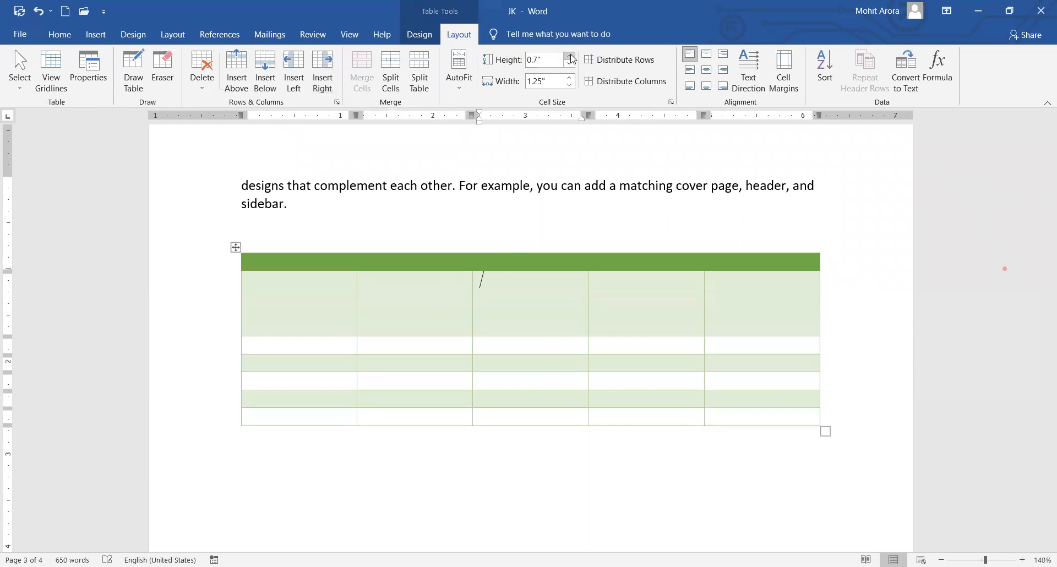
pyautogui.click(571, 55)
pyautogui.click(571, 56)
pyautogui.click(571, 56)
pyautogui.click(570, 78)
pyautogui.click(570, 78)
pyautogui.click(570, 78)
pyautogui.click(569, 78)
pyautogui.click(570, 78)
pyautogui.click(570, 78)
pyautogui.click(569, 78)
pyautogui.click(569, 77)
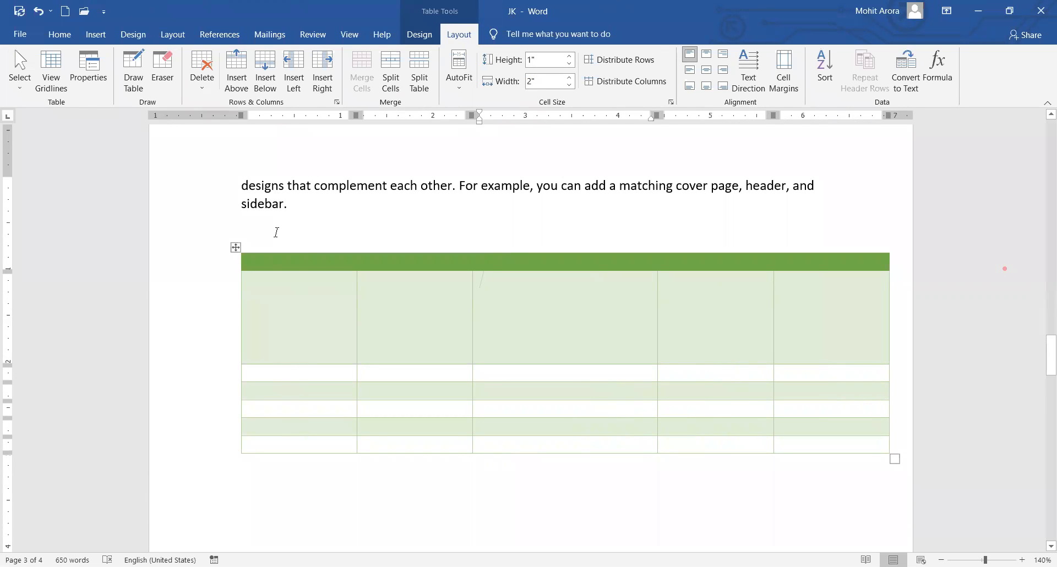
# Delete the tall row and one column, then insert a new column left of the first.
pyautogui.click(203, 73)
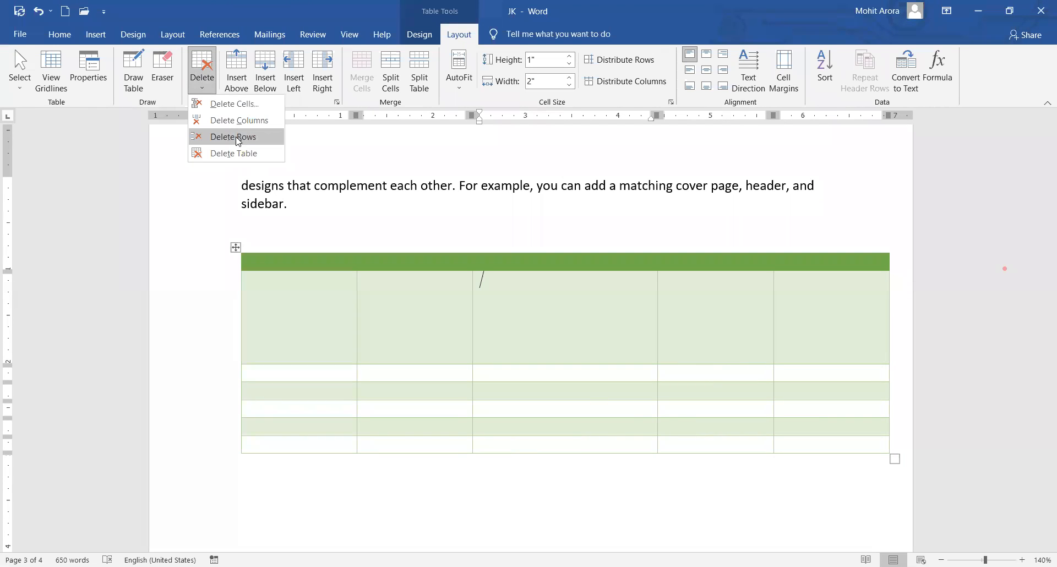
pyautogui.click(238, 139)
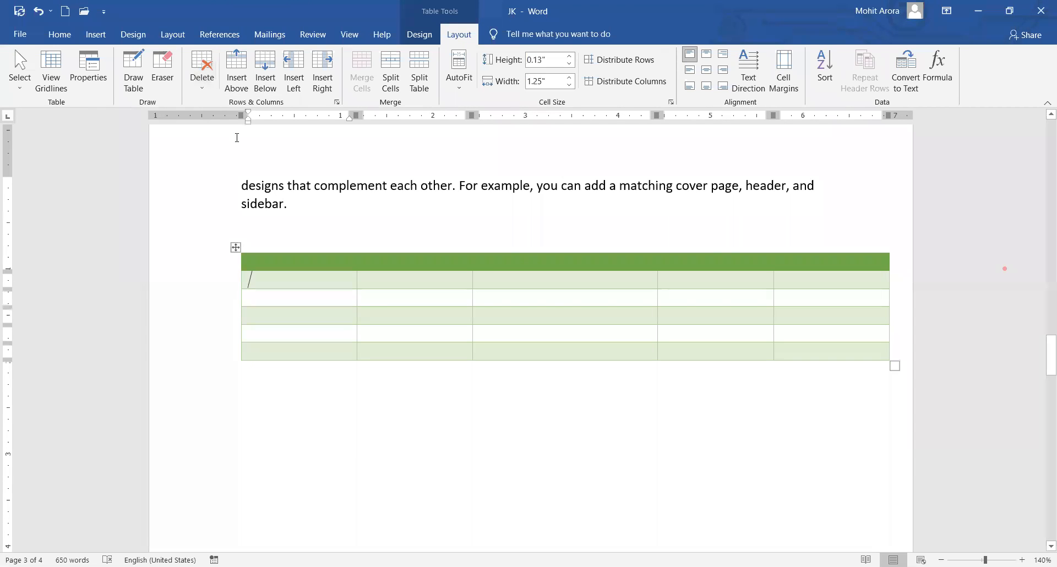
pyautogui.click(210, 77)
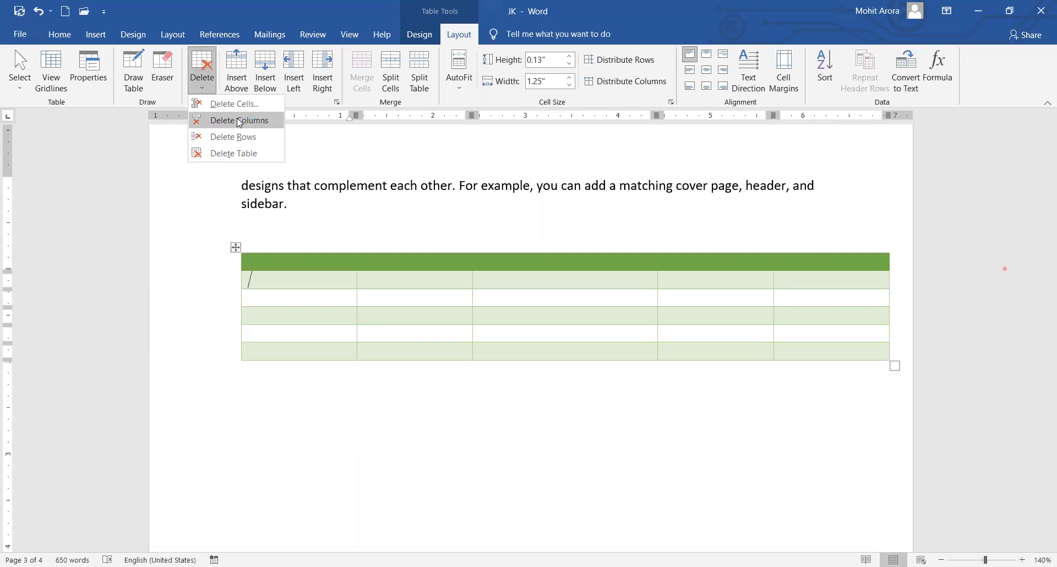
pyautogui.click(240, 122)
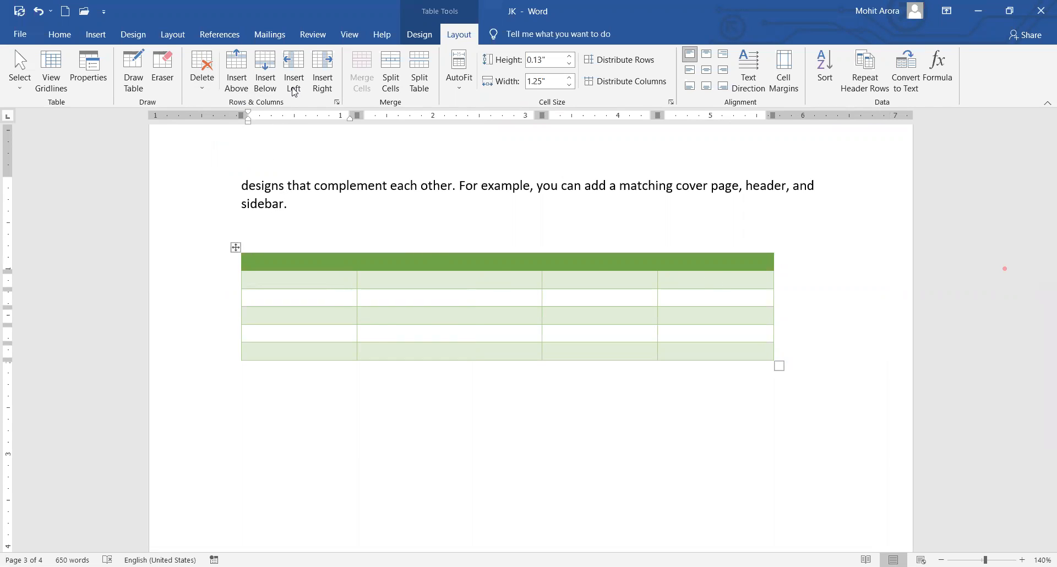
pyautogui.click(328, 69)
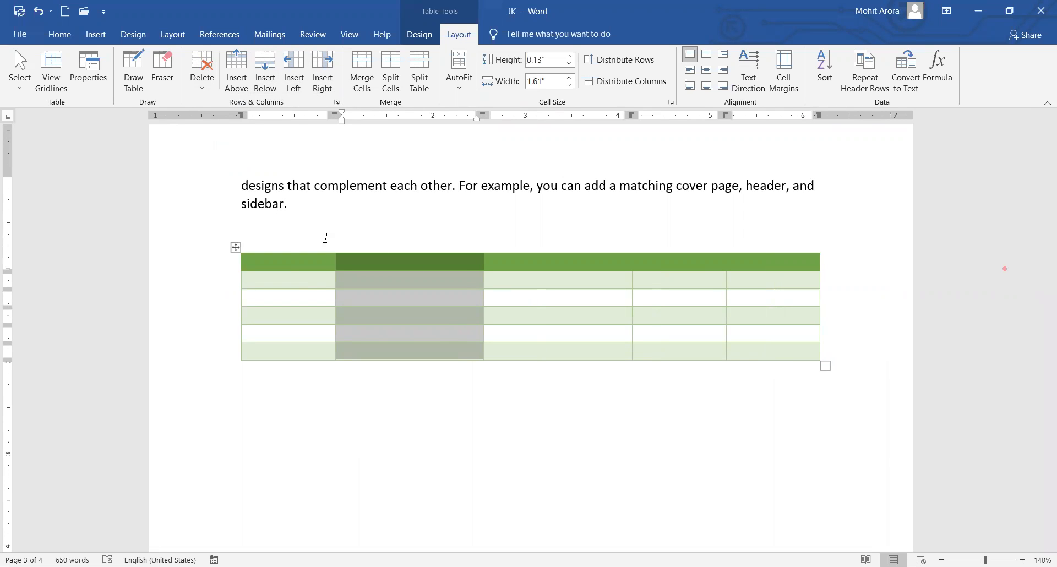
# Add four empty rows below the table's last row.
pyautogui.click(287, 260)
pyautogui.click(289, 280)
pyautogui.click(283, 297)
pyautogui.click(282, 313)
pyautogui.click(274, 331)
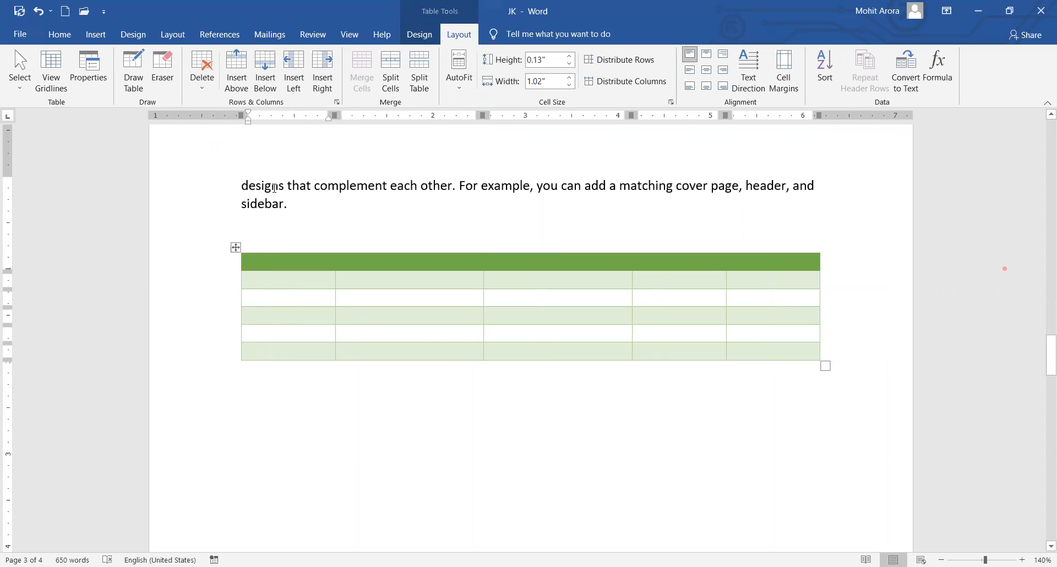
pyautogui.click(265, 82)
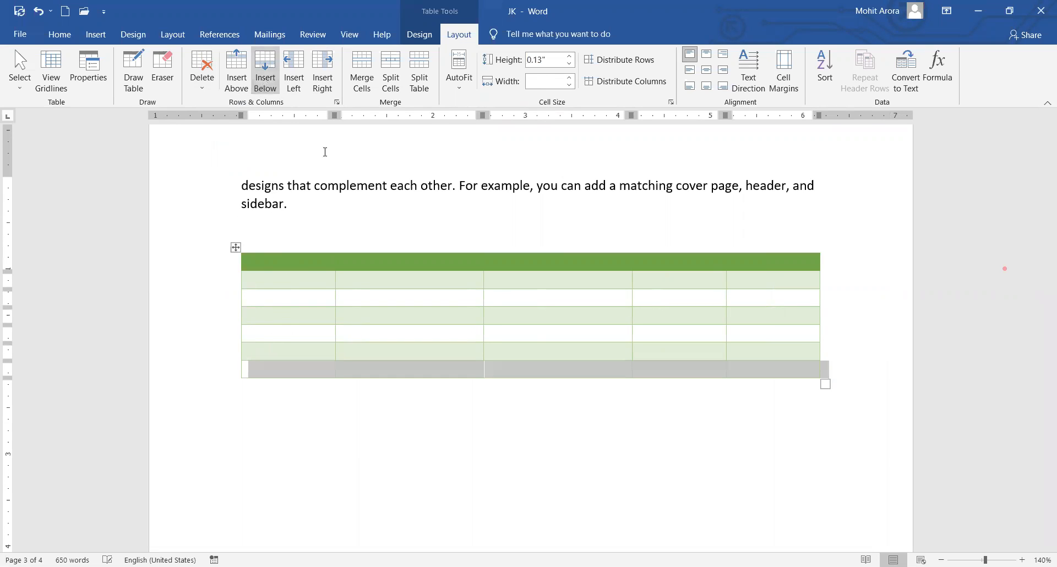
pyautogui.click(264, 73)
pyautogui.click(263, 72)
pyautogui.click(263, 73)
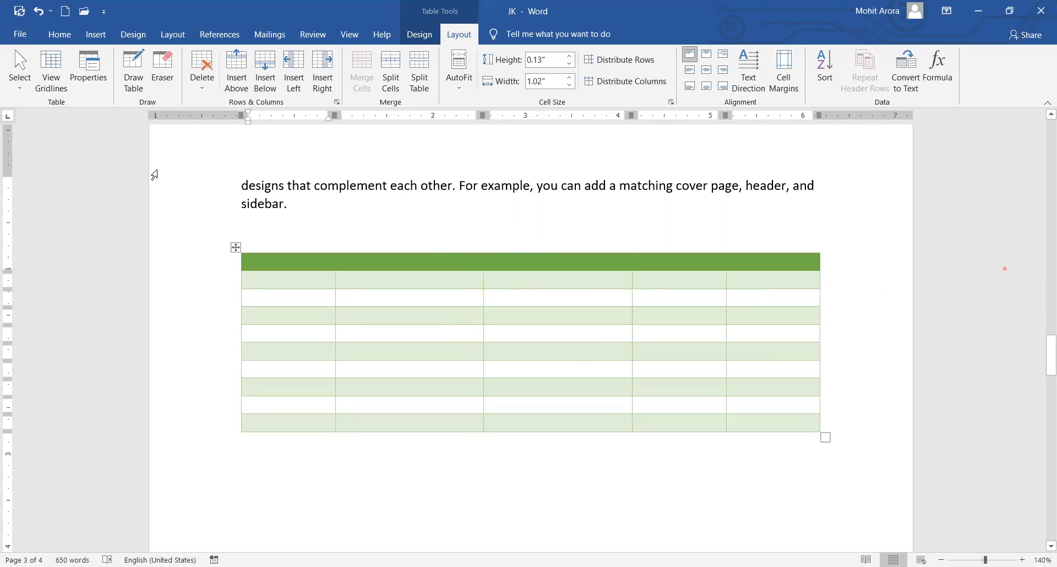
pyautogui.click(96, 38)
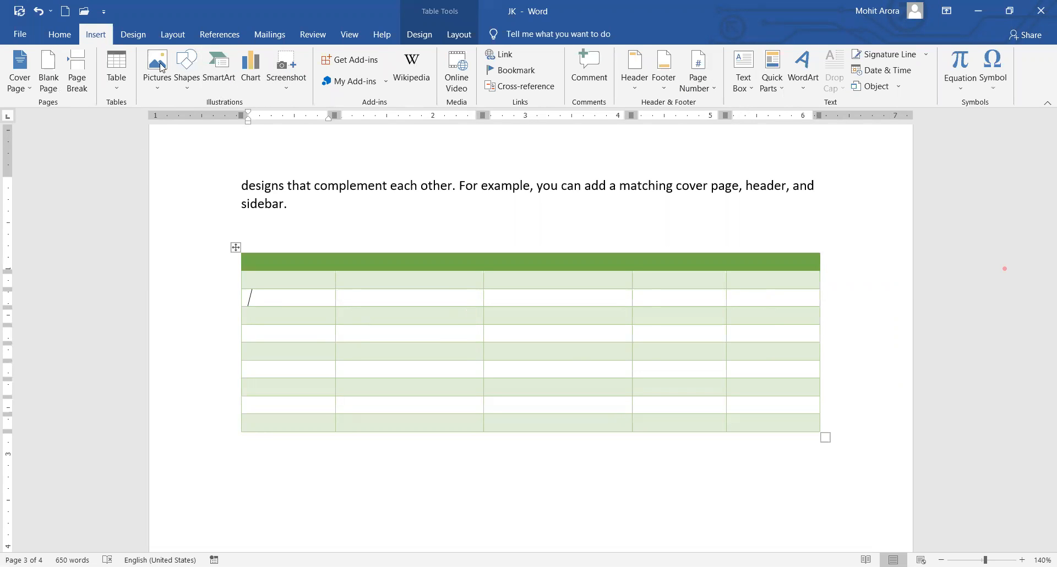
# Insert the 'balance sheet' picture from the Desktop on the line below the table.
pyautogui.click(316, 488)
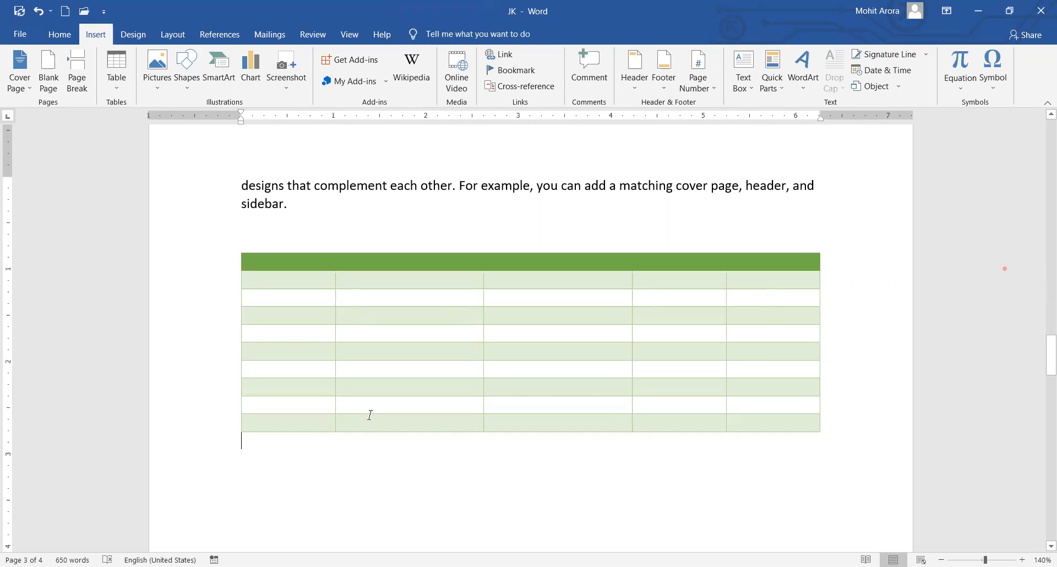
pyautogui.scroll(-4, 368, 415)
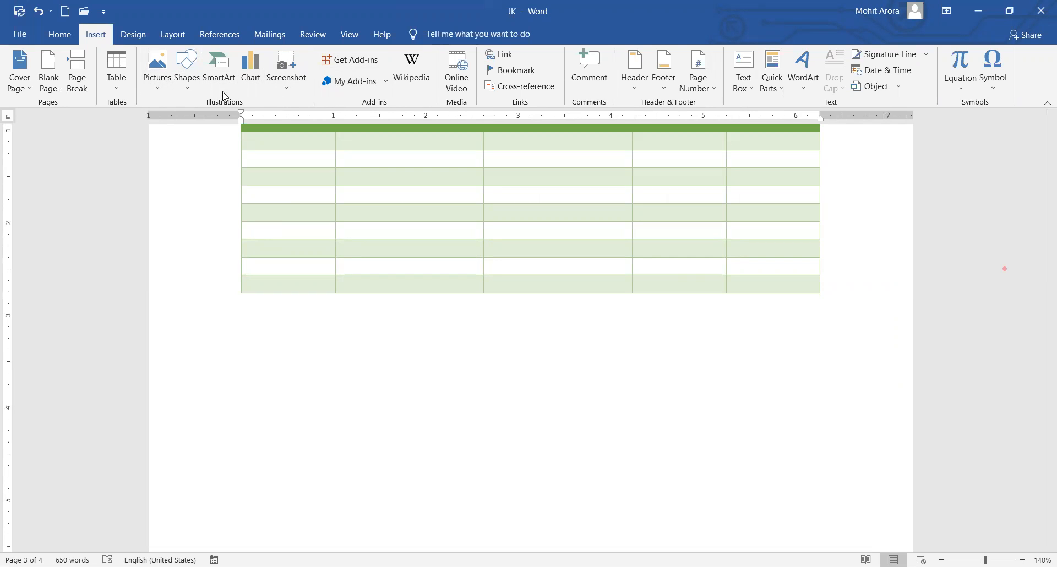
pyautogui.click(159, 74)
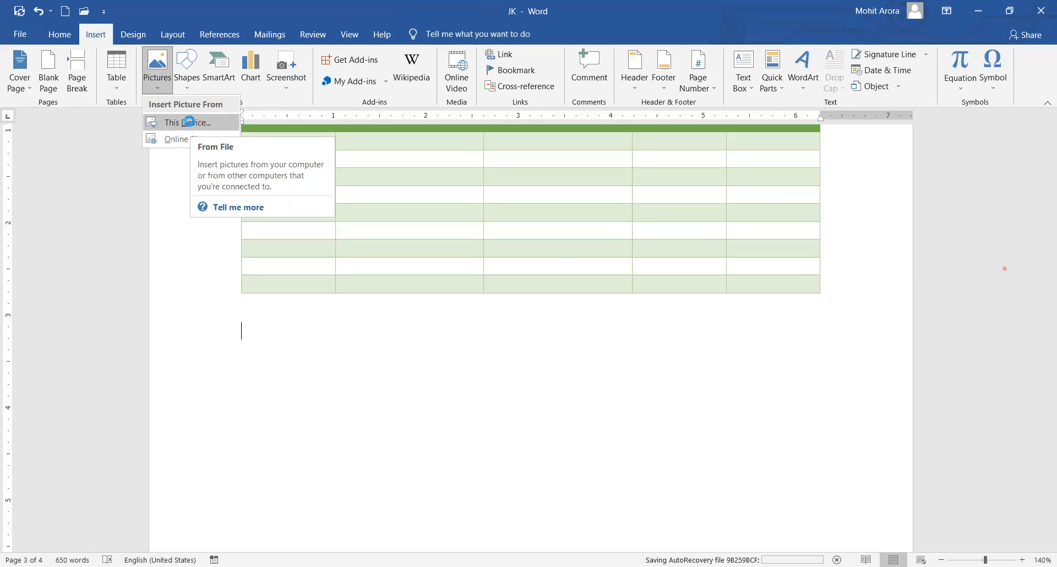
pyautogui.click(192, 124)
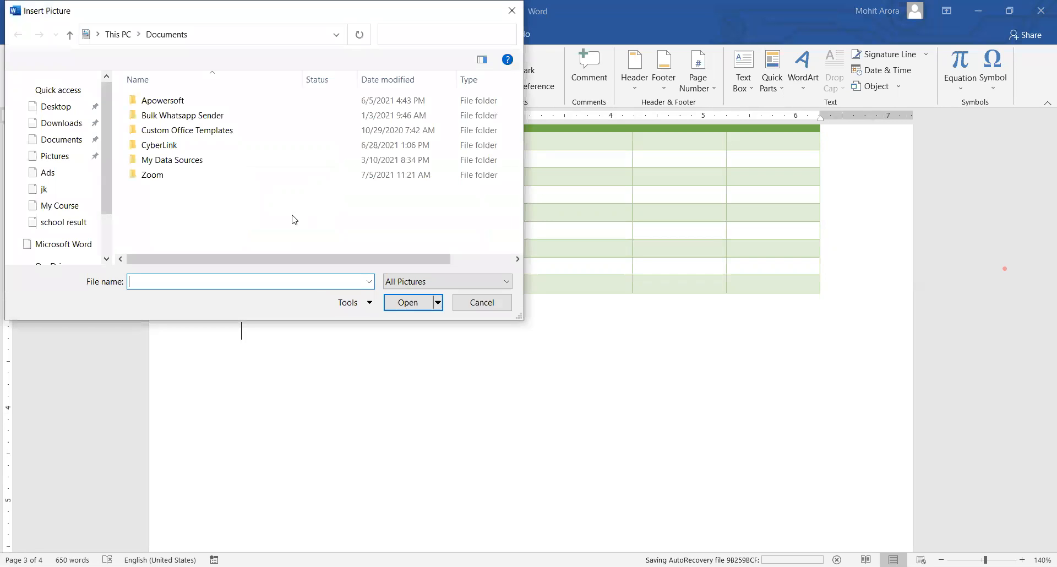
pyautogui.click(57, 113)
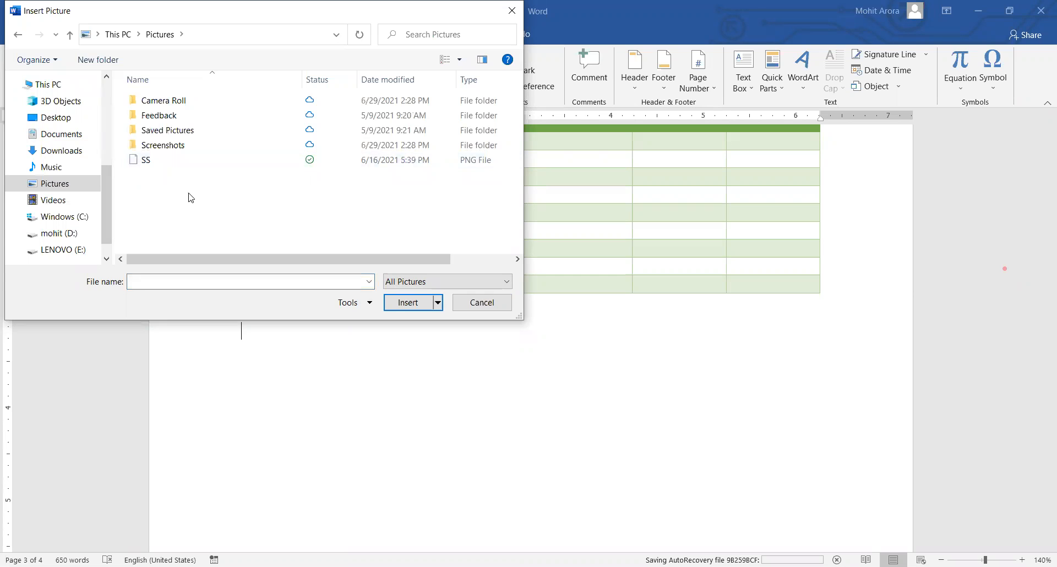
pyautogui.click(134, 160)
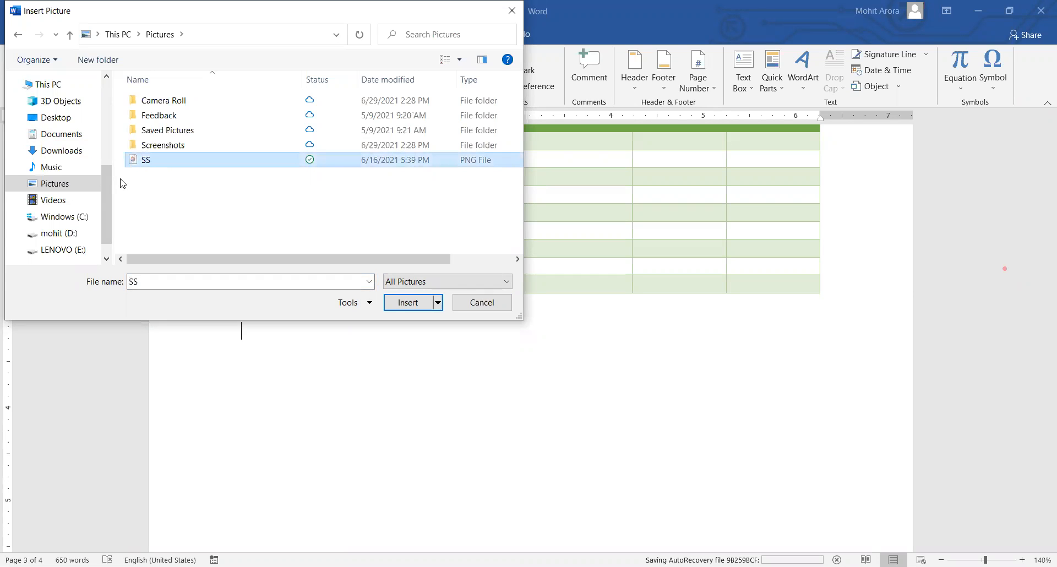
pyautogui.click(55, 118)
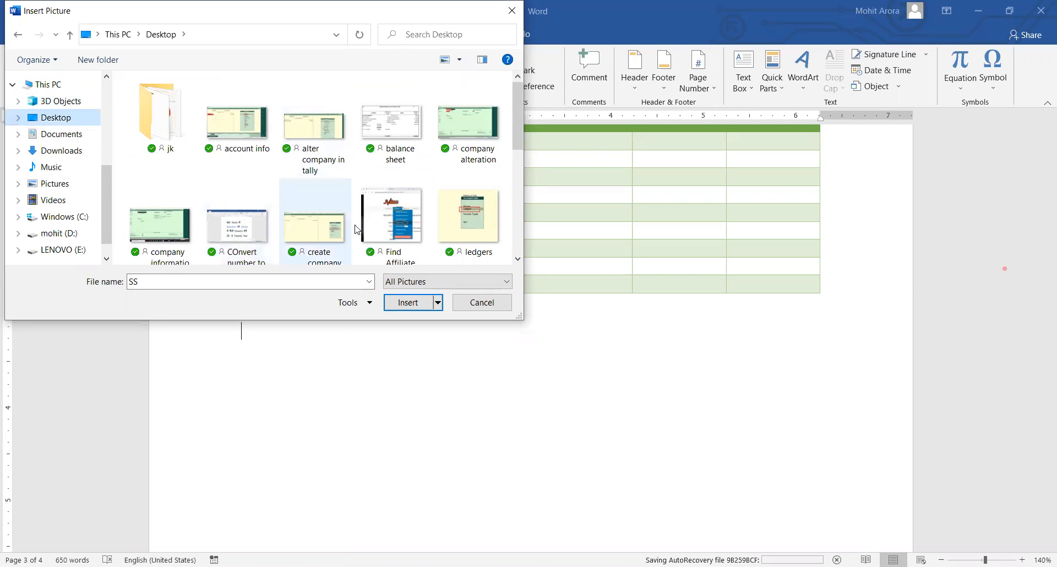
pyautogui.click(391, 164)
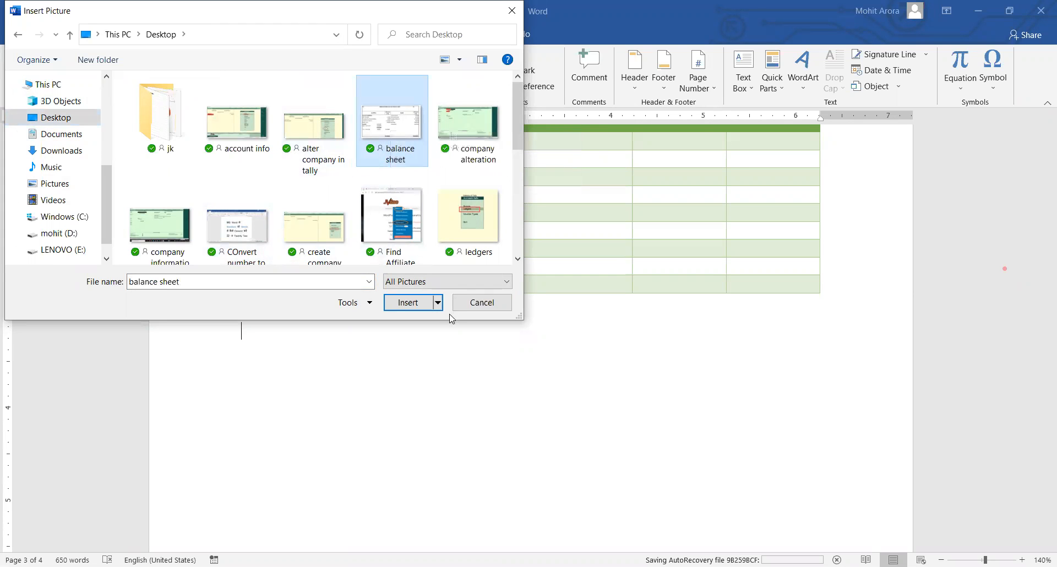
pyautogui.click(406, 302)
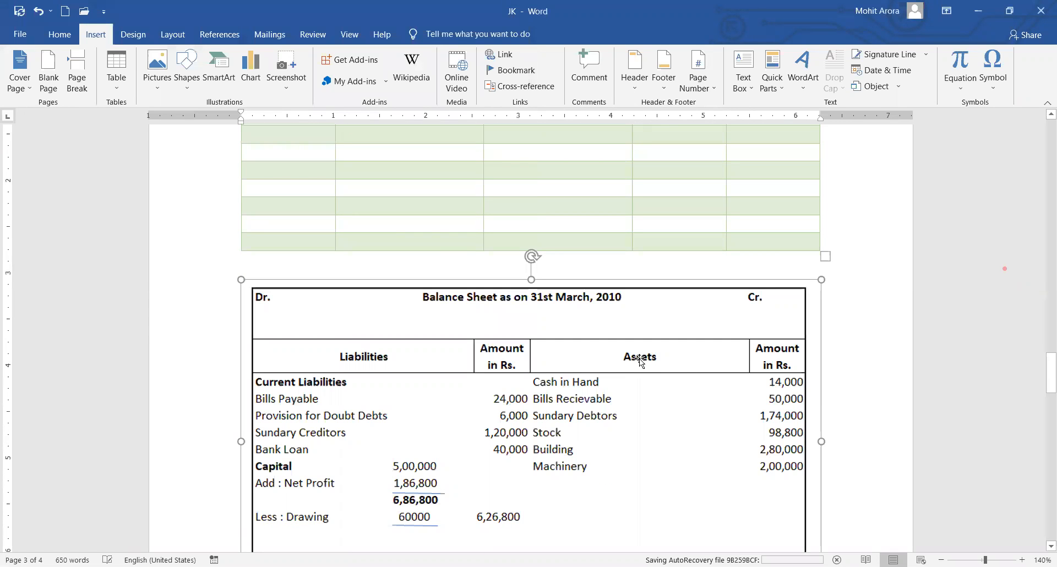
# Apply the rounded, bevelled metal-frame picture style with a soft shadow to the balance sheet.
pyautogui.scroll(-10, 617, 352)
pyautogui.scroll(5, 618, 353)
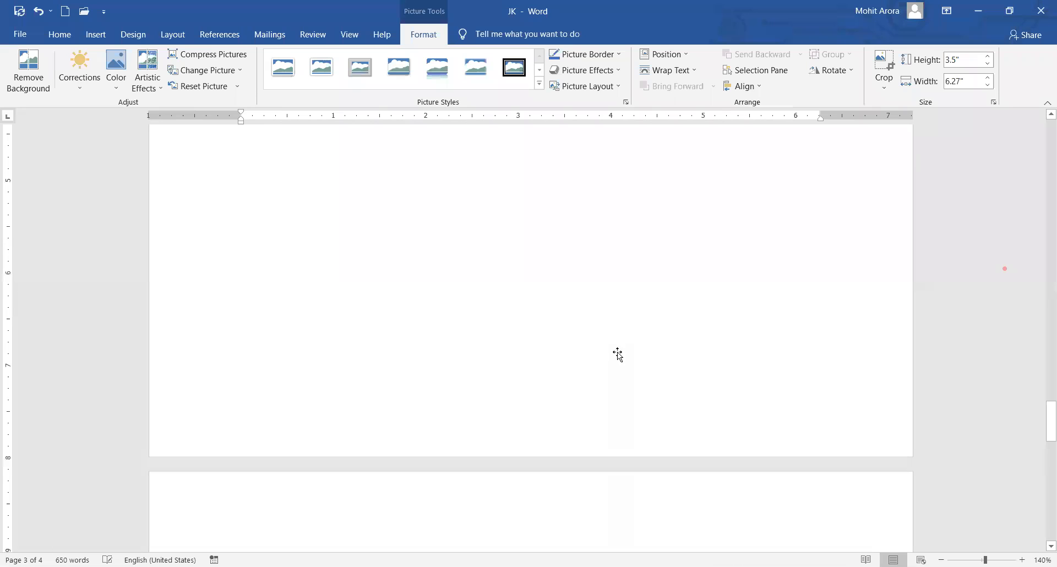
pyautogui.scroll(4, 617, 353)
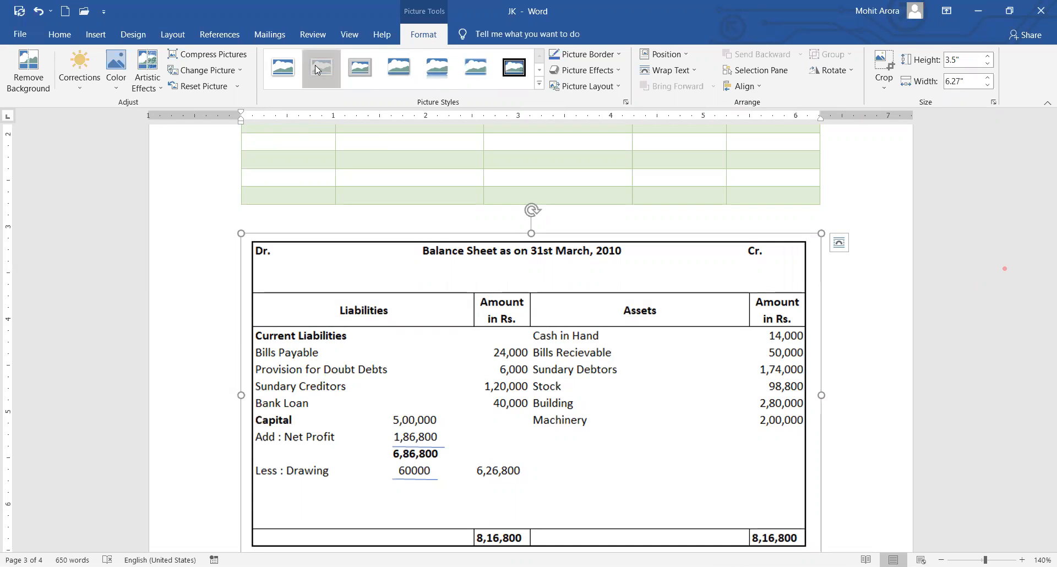
pyautogui.click(360, 69)
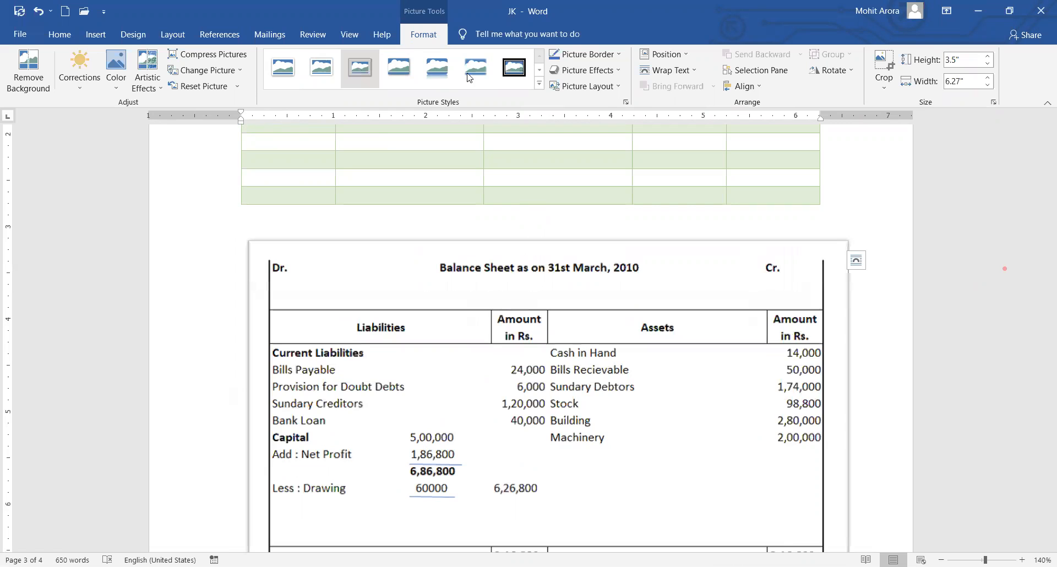
pyautogui.scroll(-1, 617, 336)
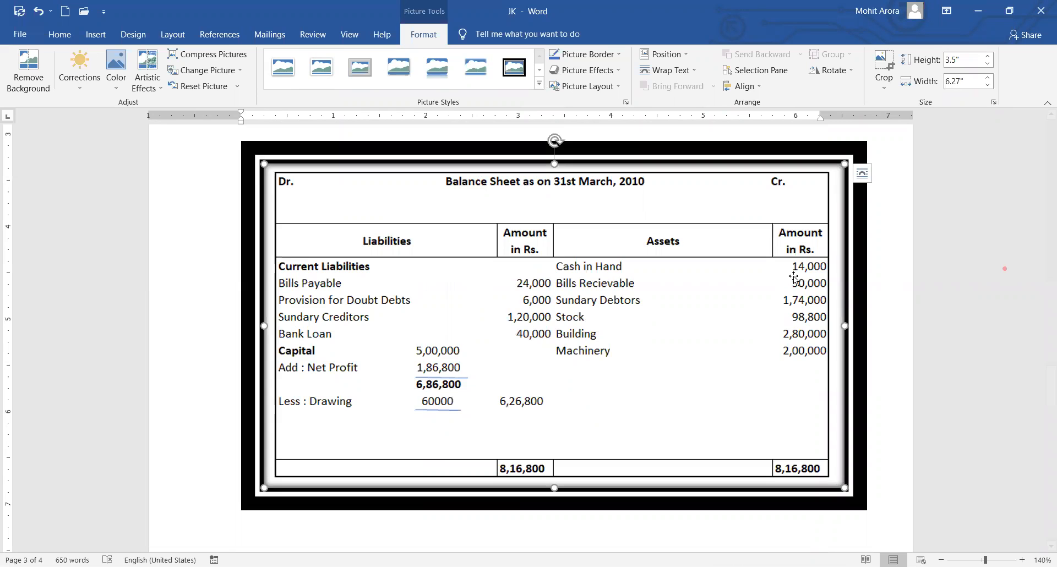
pyautogui.click(892, 337)
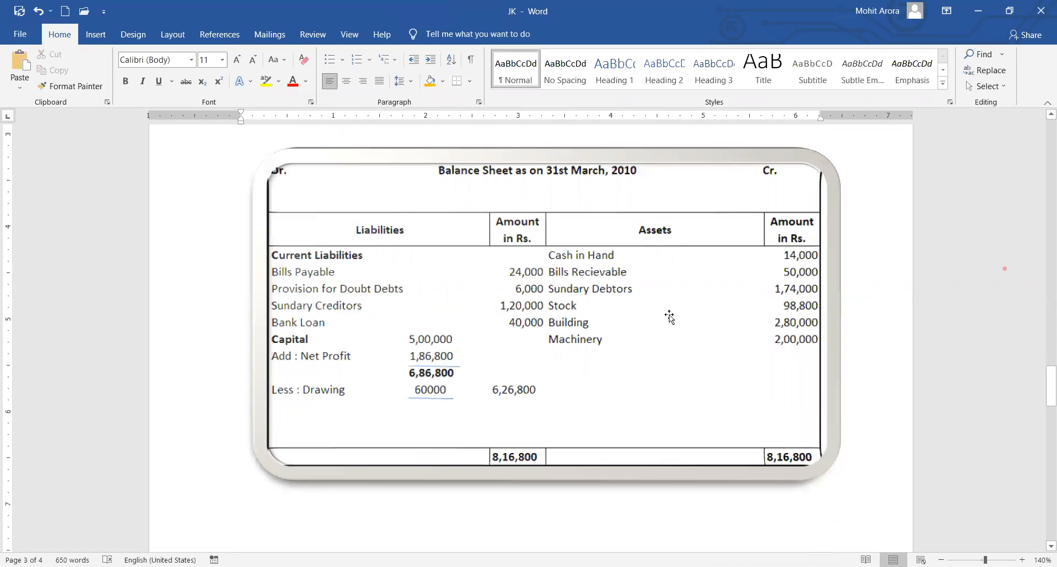
pyautogui.scroll(15, 672, 317)
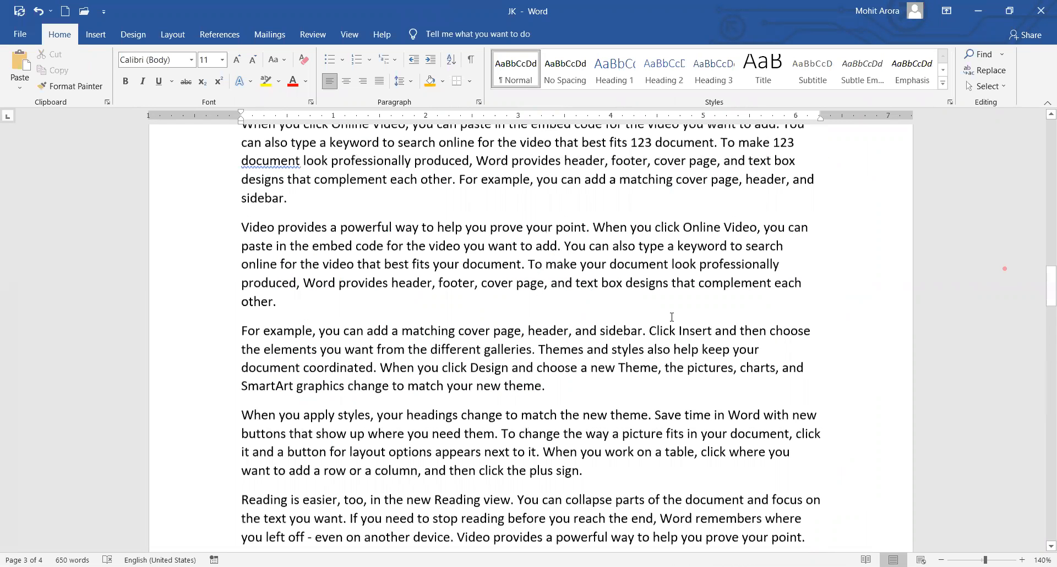
pyautogui.scroll(6, 671, 318)
pyautogui.scroll(-10, 643, 304)
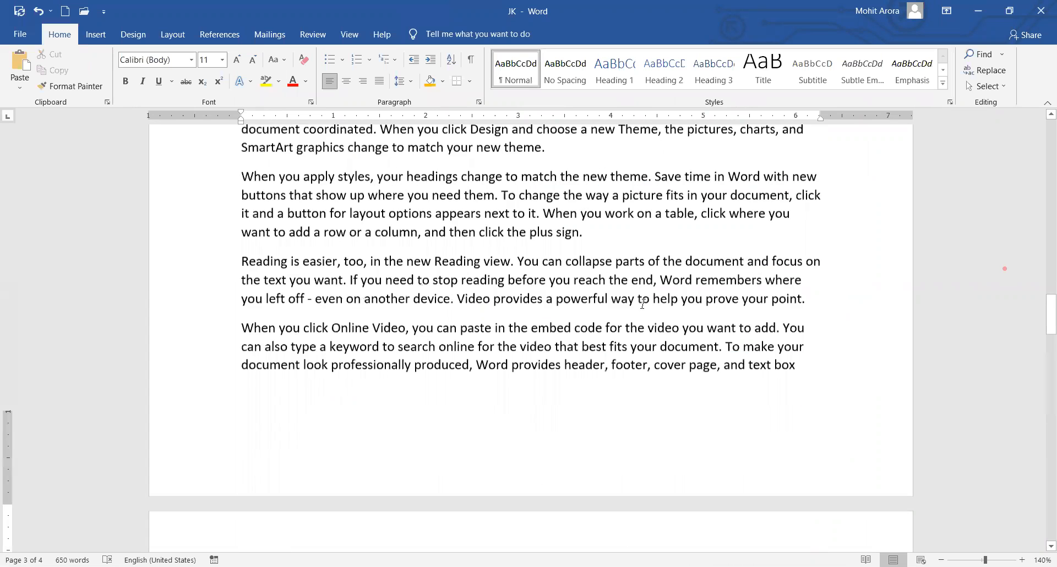
pyautogui.scroll(-10, 643, 303)
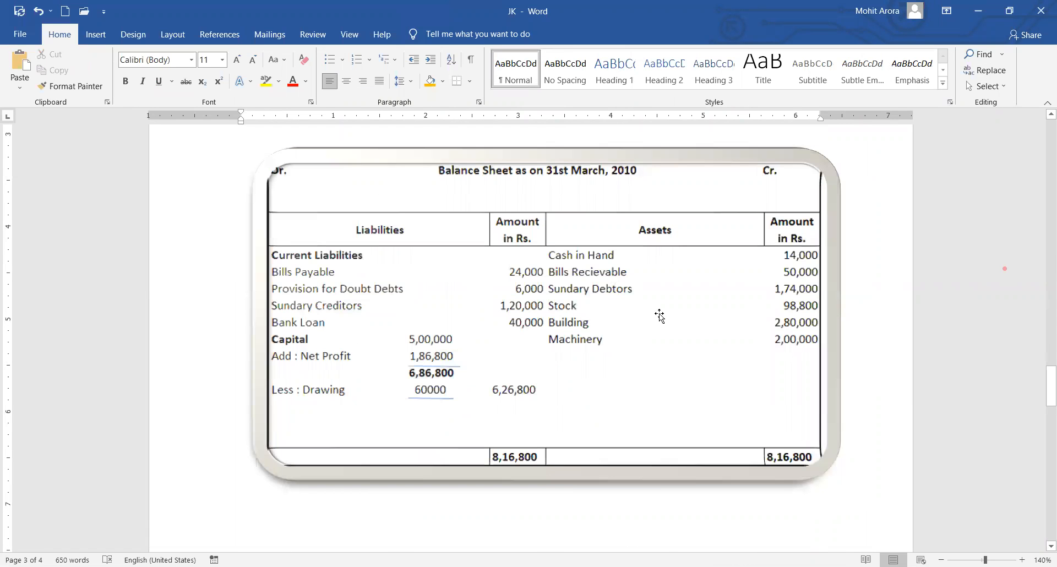
pyautogui.click(553, 414)
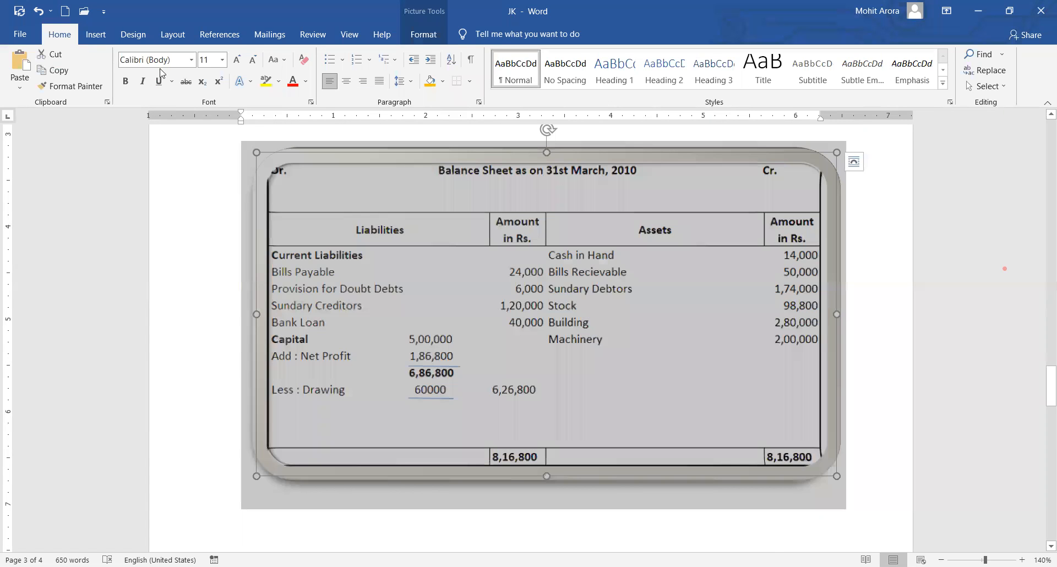
# Draw a decagon shape below the balance-sheet picture.
pyautogui.click(97, 35)
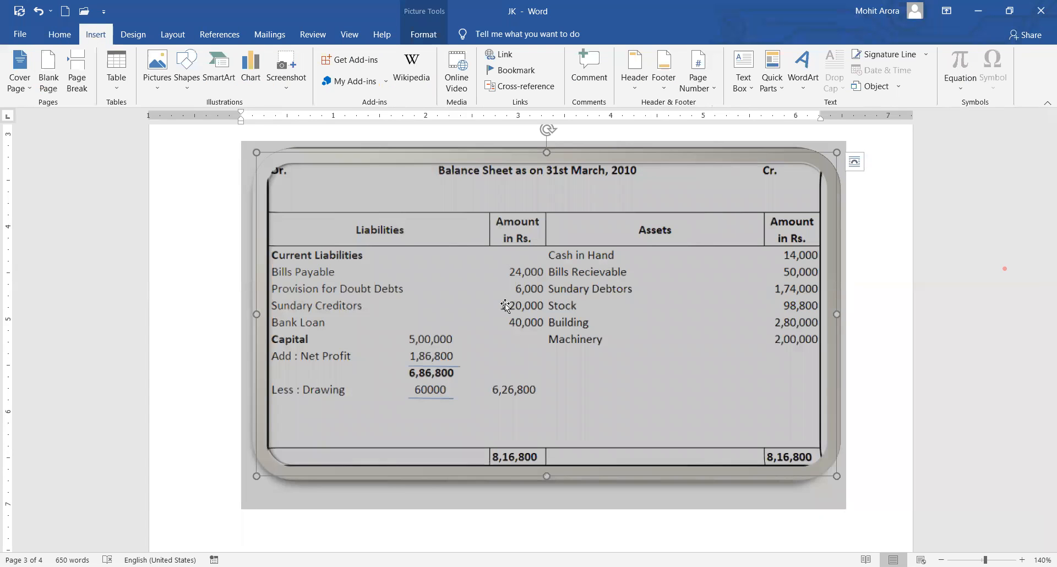
pyautogui.scroll(-5, 303, 300)
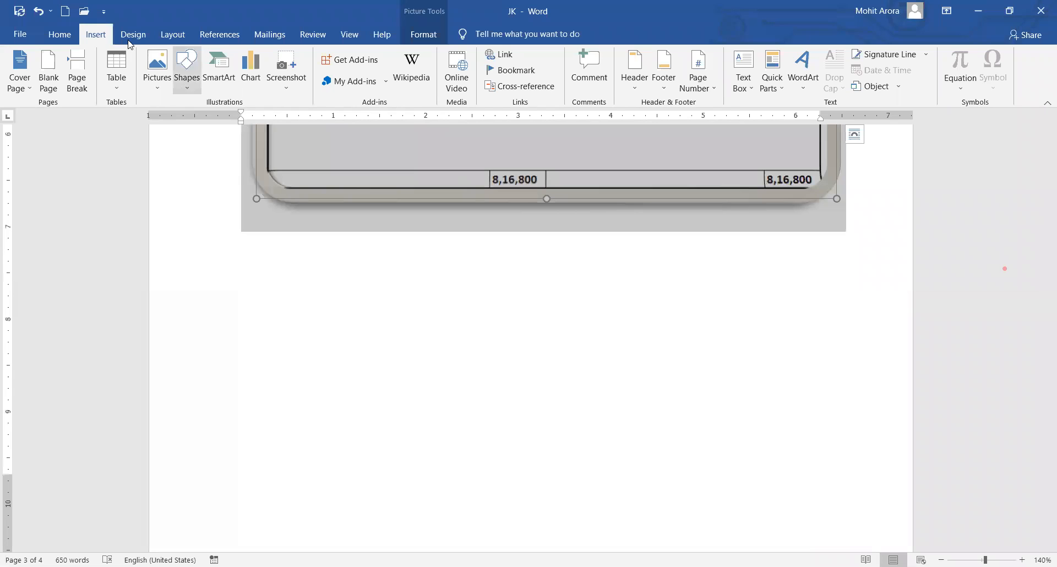
pyautogui.click(186, 88)
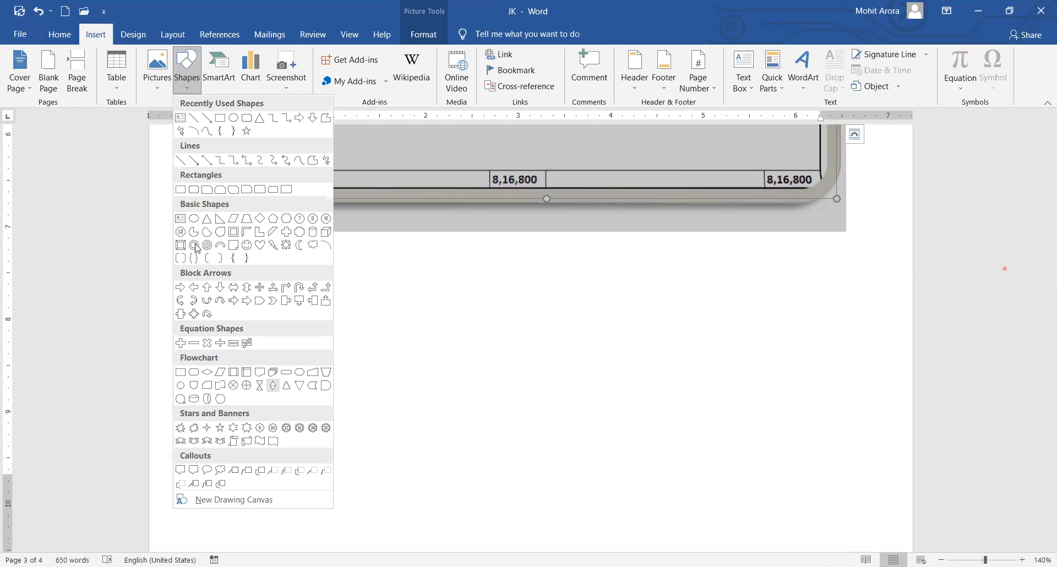
pyautogui.click(181, 231)
pyautogui.moveTo(262, 287)
pyautogui.mouseDown()
pyautogui.moveTo(495, 460)
pyautogui.moveTo(523, 501)
pyautogui.mouseUp()
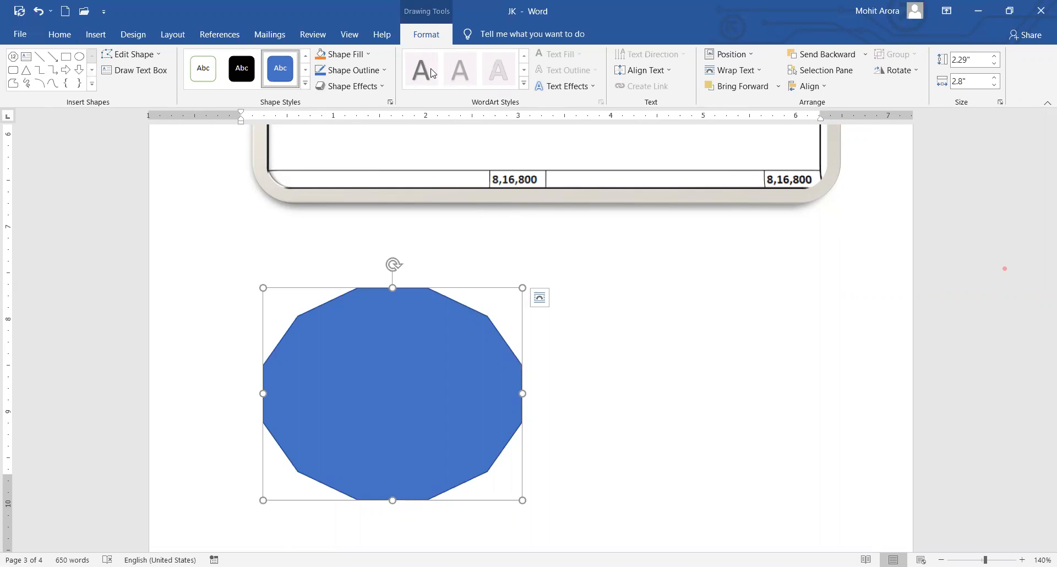
# Style the decagon light blue, then give it an orange fill, red outline and green glow.
pyautogui.click(304, 85)
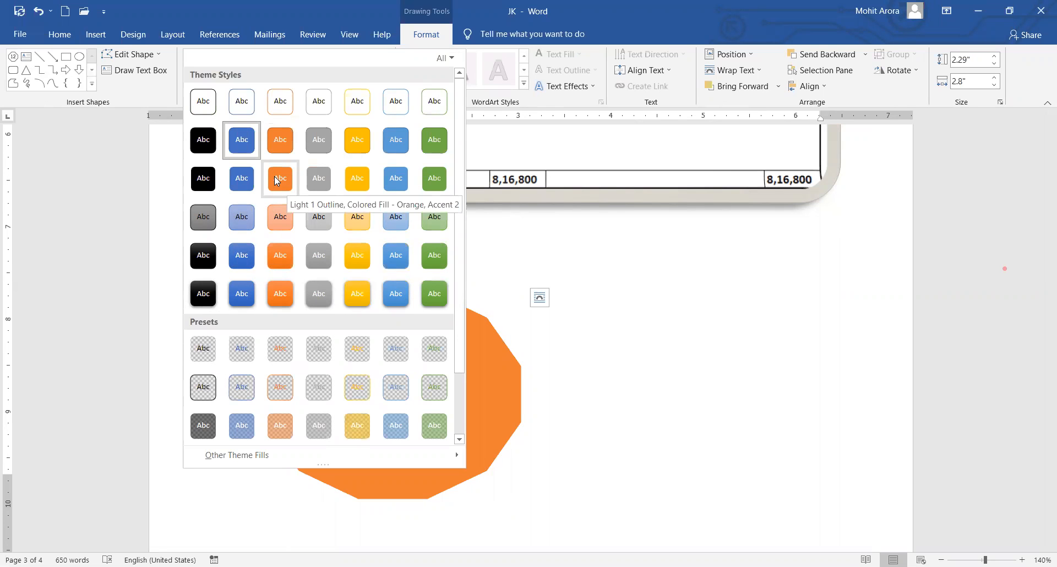
pyautogui.click(246, 222)
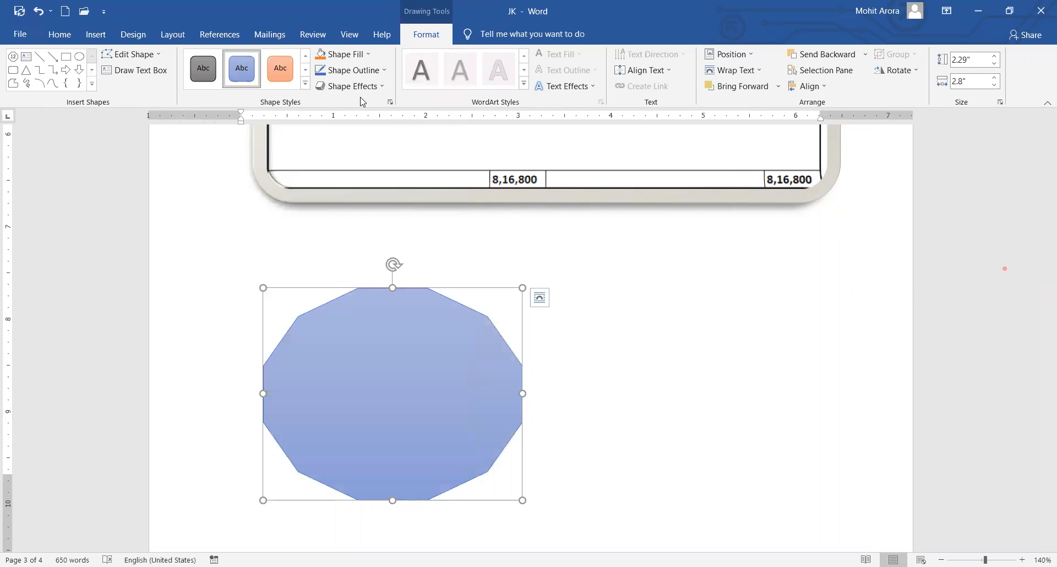
pyautogui.click(371, 58)
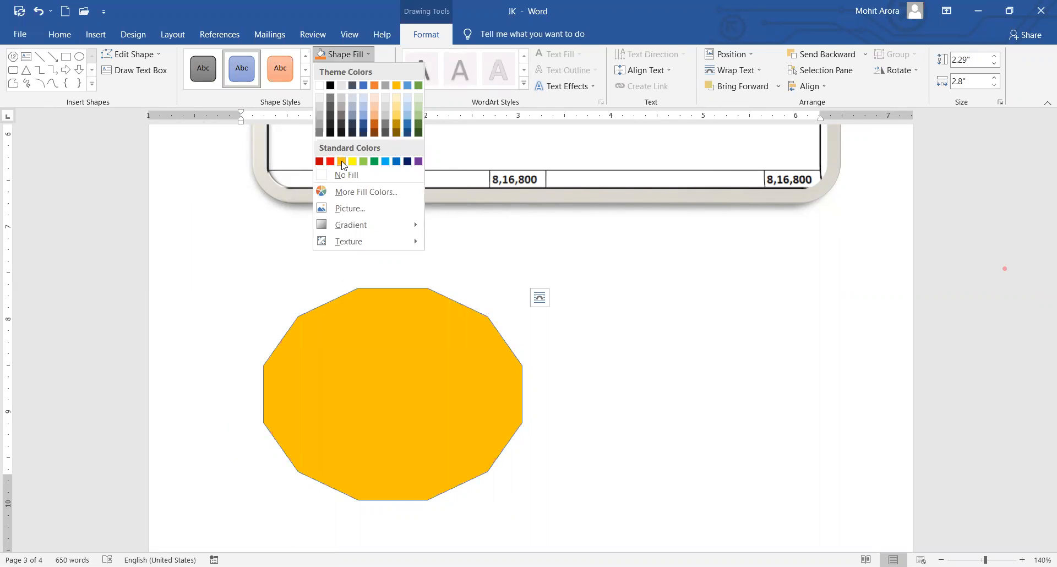
pyautogui.click(341, 161)
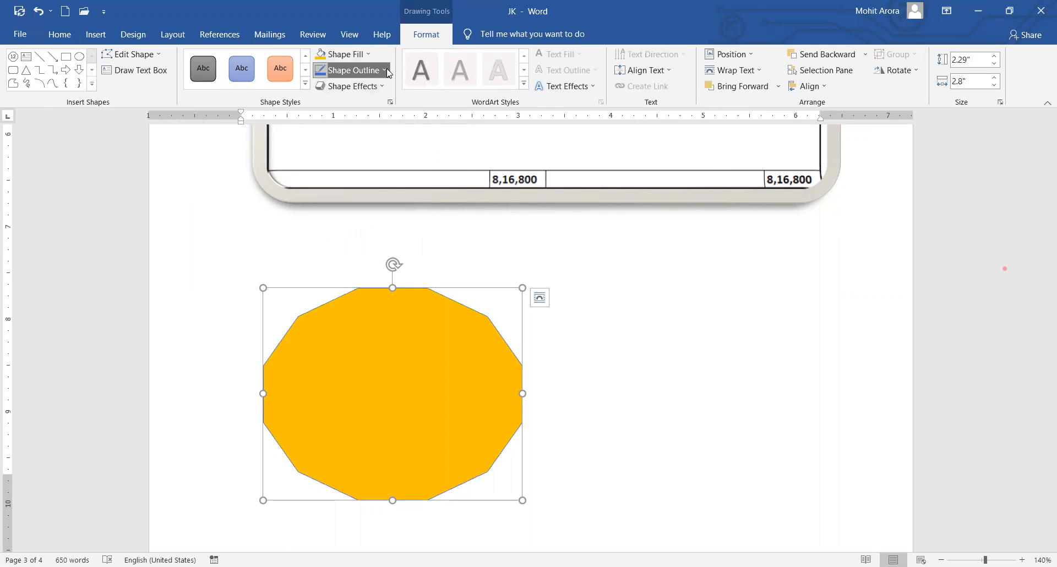
pyautogui.click(386, 69)
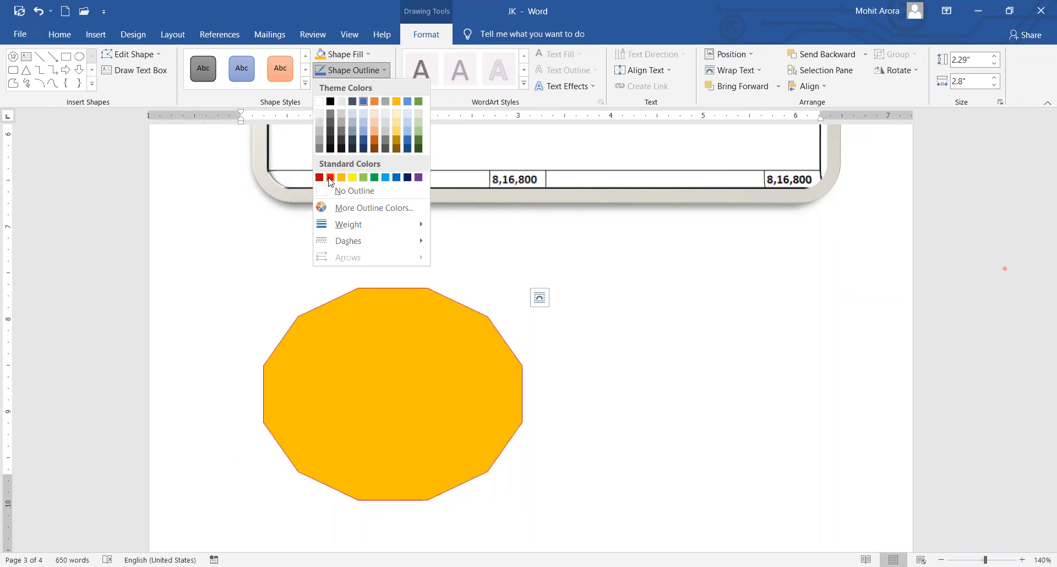
pyautogui.click(330, 178)
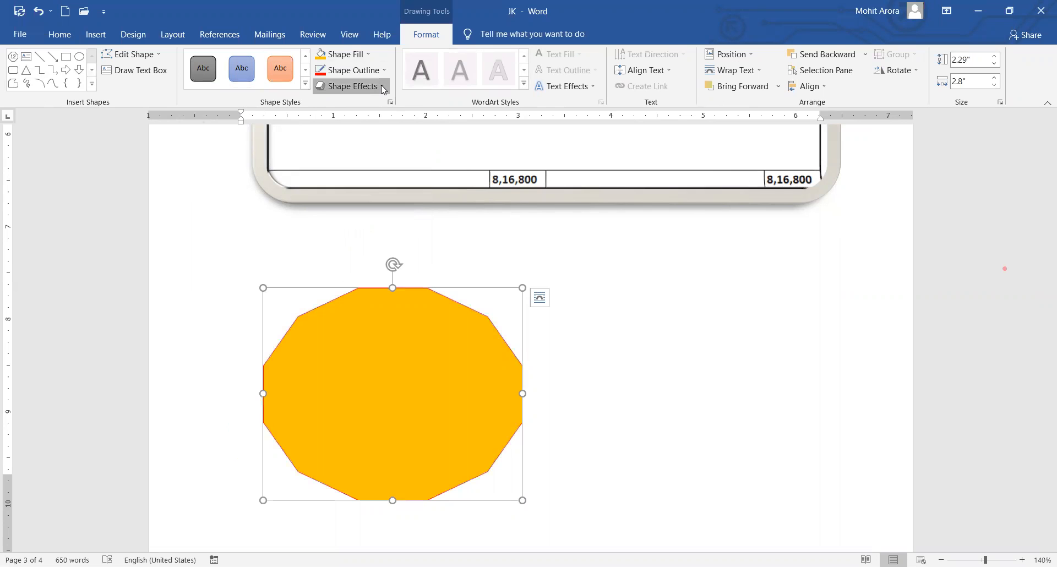
pyautogui.click(383, 90)
pyautogui.moveTo(358, 205)
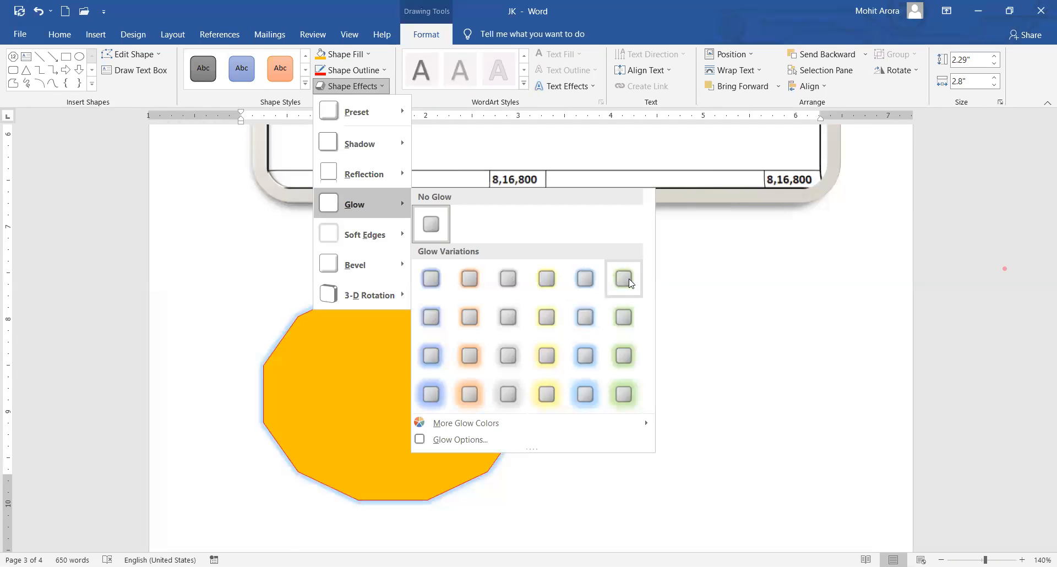
pyautogui.click(628, 281)
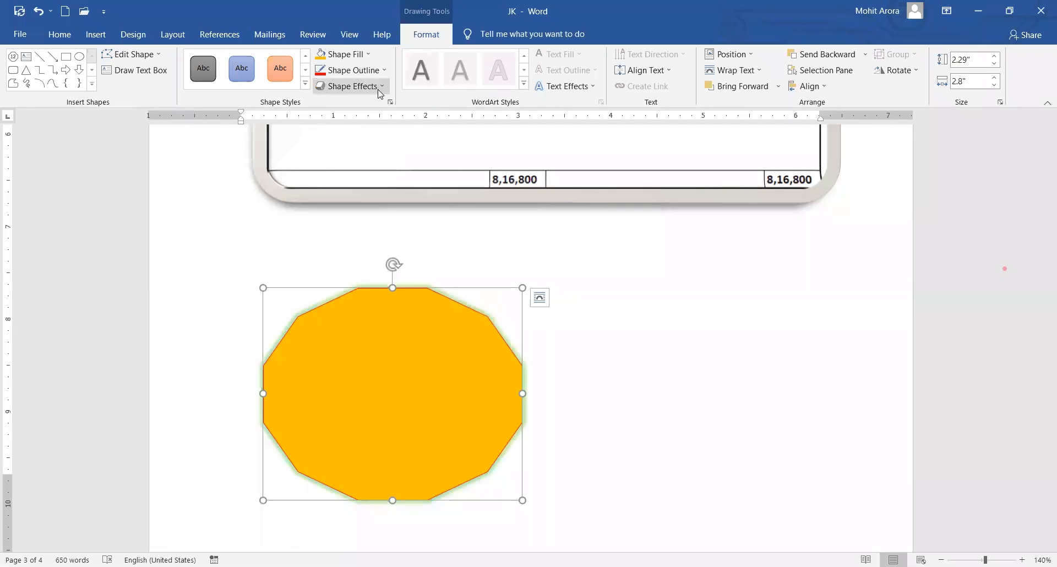
# Browse other shape effects for the decagon without applying any.
pyautogui.click(380, 93)
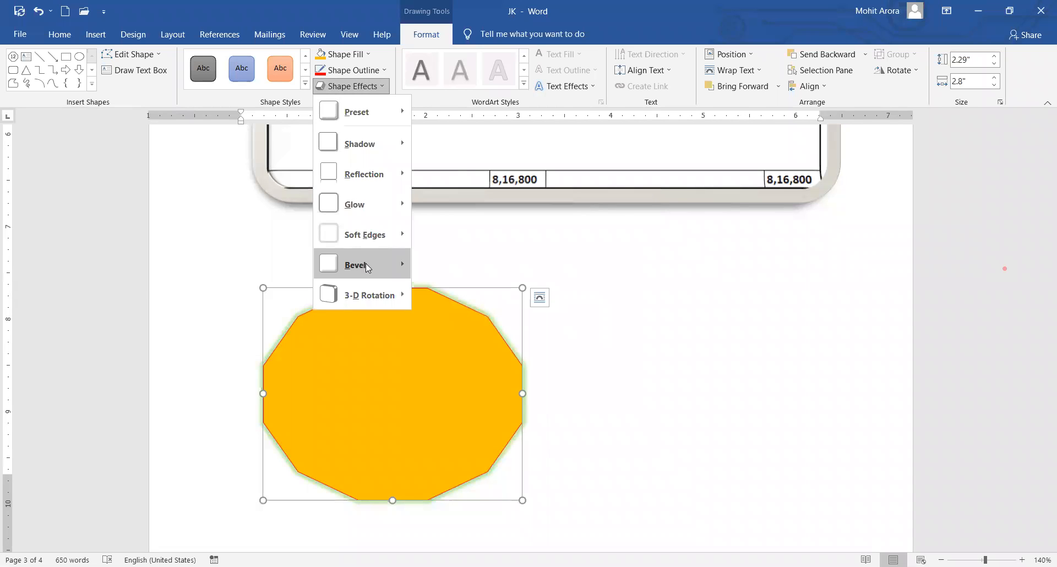
pyautogui.moveTo(365, 234)
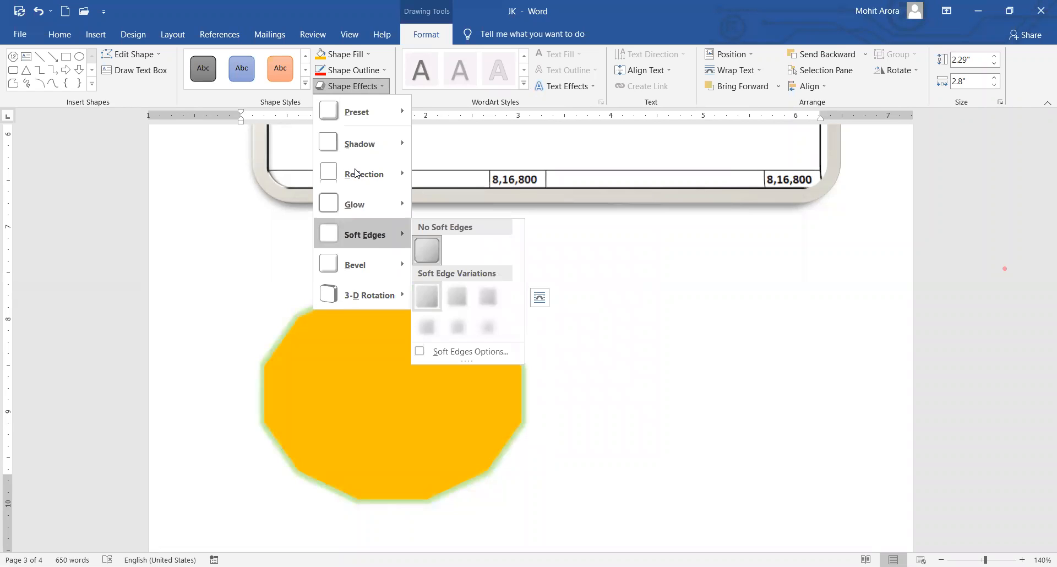
pyautogui.scroll(-5, 487, 302)
pyautogui.scroll(7, 585, 371)
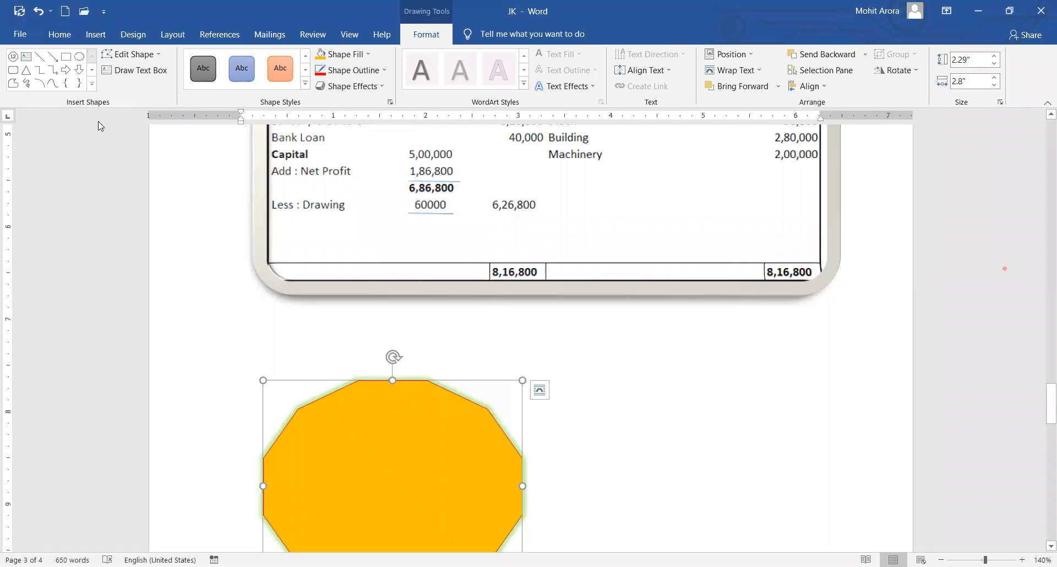
# Remove the balance-sheet picture and the orange decagon, leaving the green table below 'sidebar.'.
pyautogui.click(119, 125)
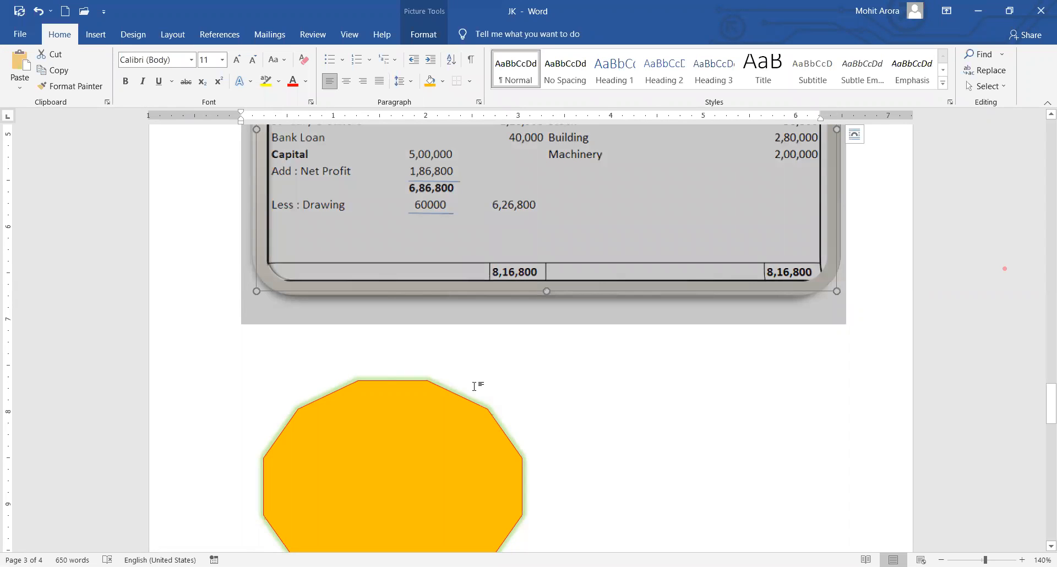
pyautogui.press('Delete')
pyautogui.click(507, 331)
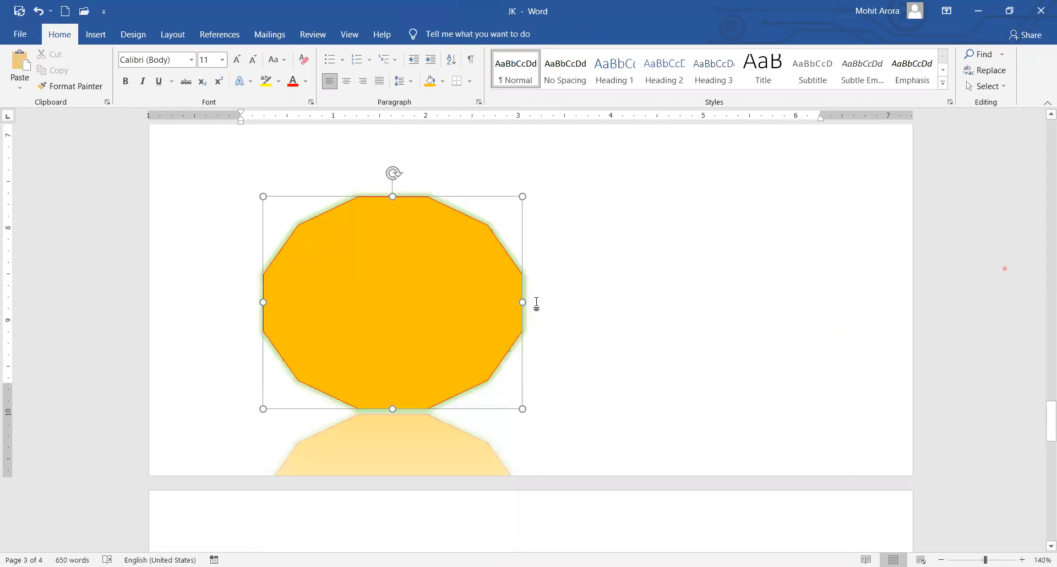
pyautogui.press('Delete')
pyautogui.scroll(7, 435, 285)
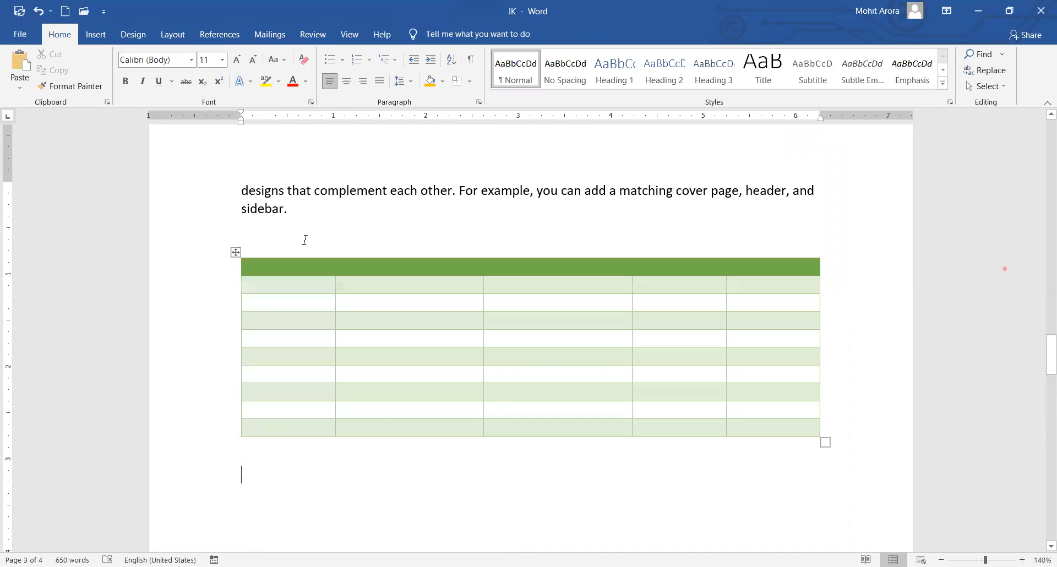
pyautogui.scroll(-1, 305, 370)
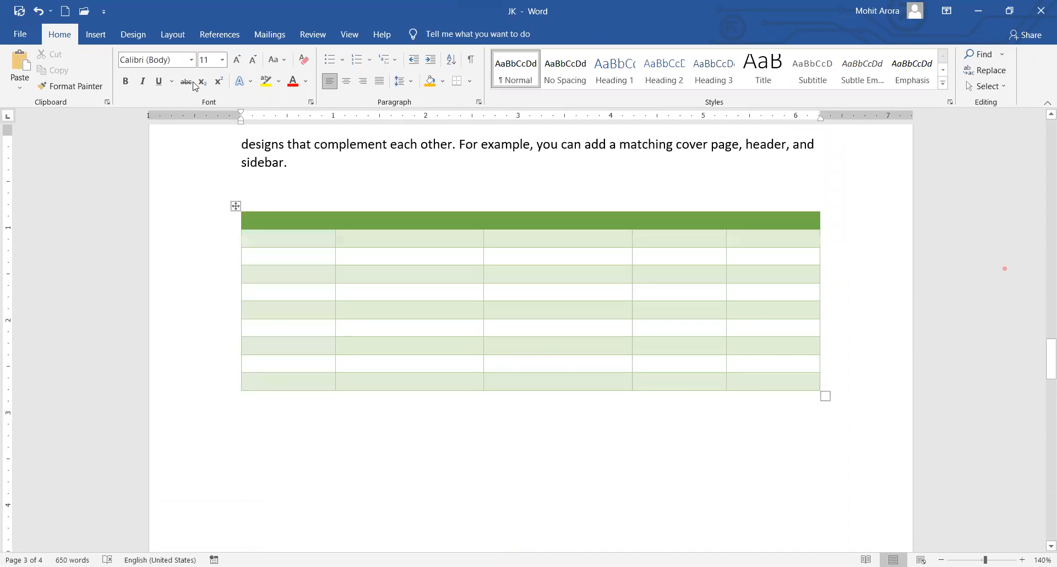
# Browse the SmartArt categories and insert the three-tier Inverted Pyramid from Pyramid.
pyautogui.click(96, 36)
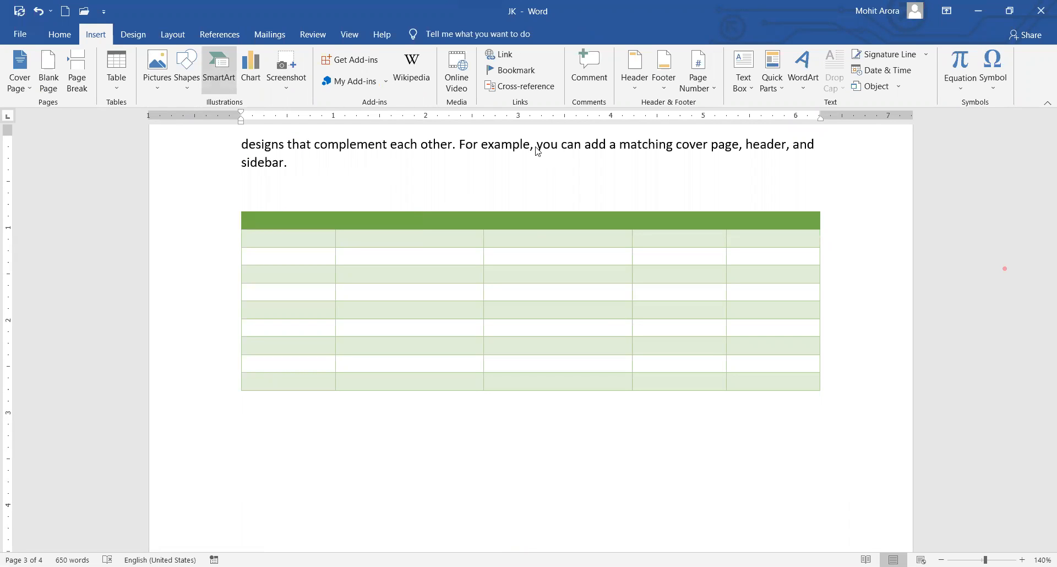
pyautogui.click(336, 240)
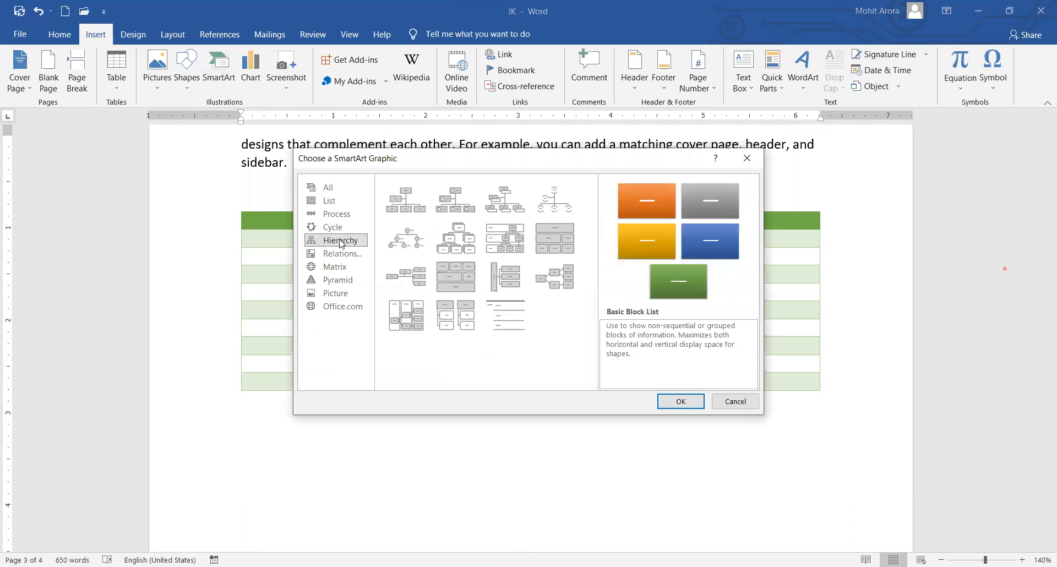
pyautogui.click(340, 278)
pyautogui.click(341, 228)
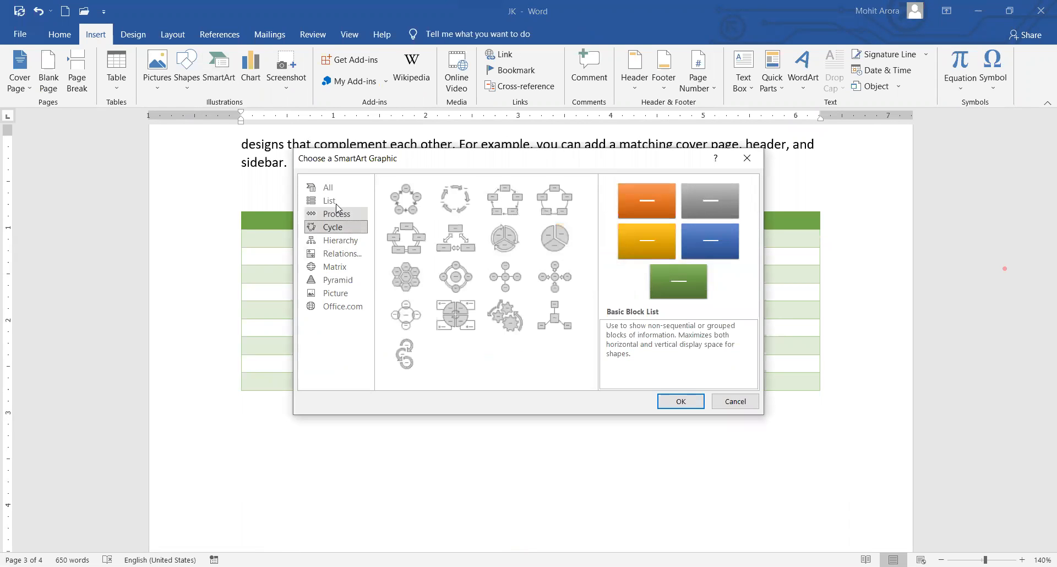
pyautogui.click(333, 201)
pyautogui.click(337, 214)
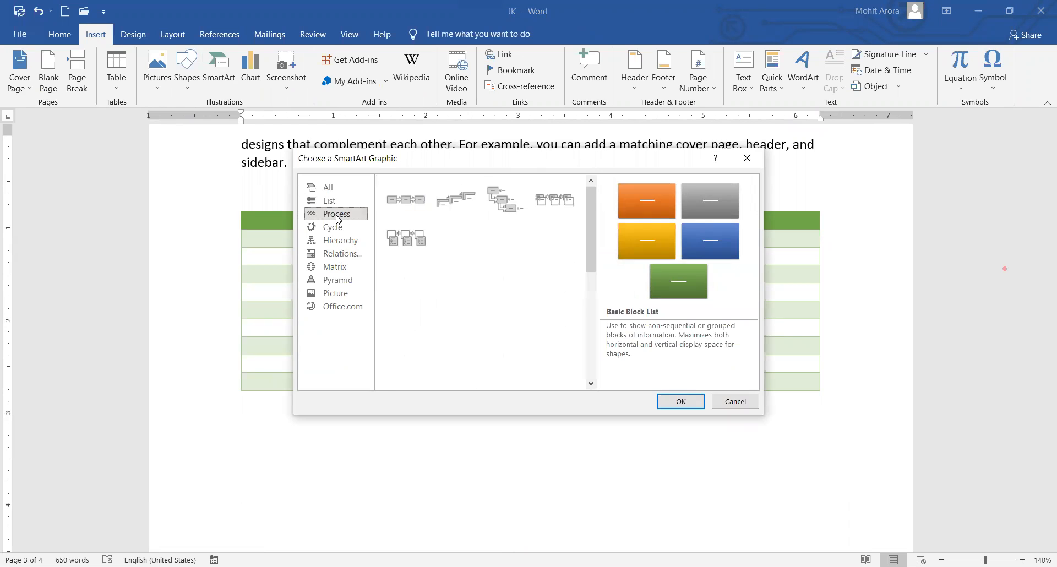
pyautogui.click(344, 280)
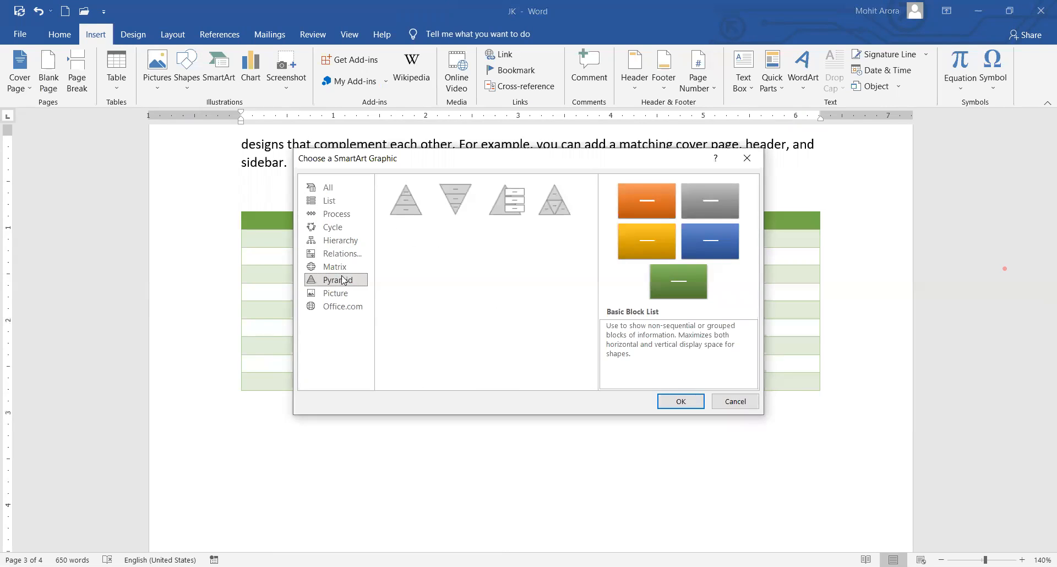
pyautogui.click(456, 200)
pyautogui.click(682, 402)
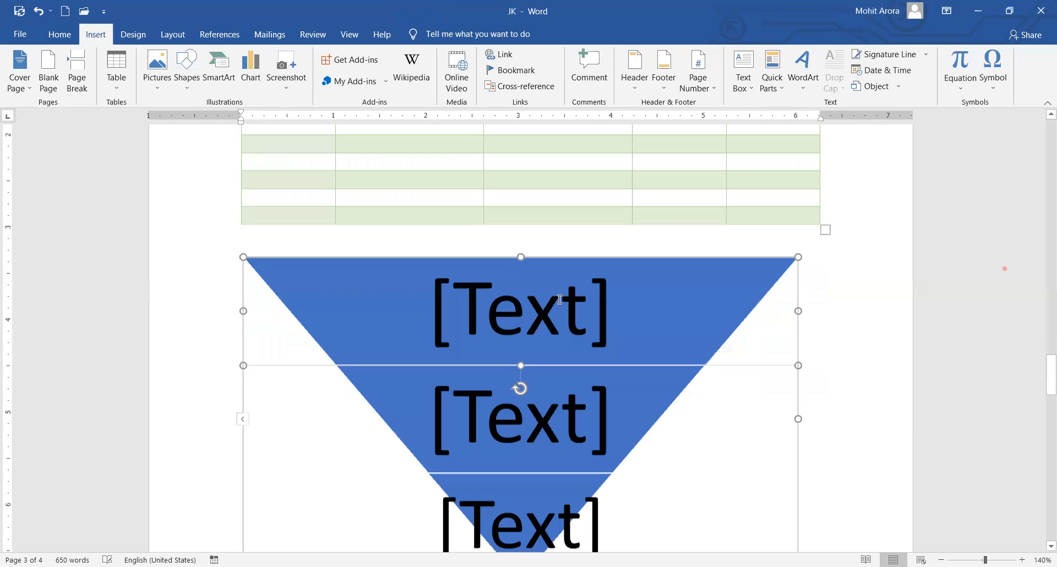
pyautogui.click(529, 291)
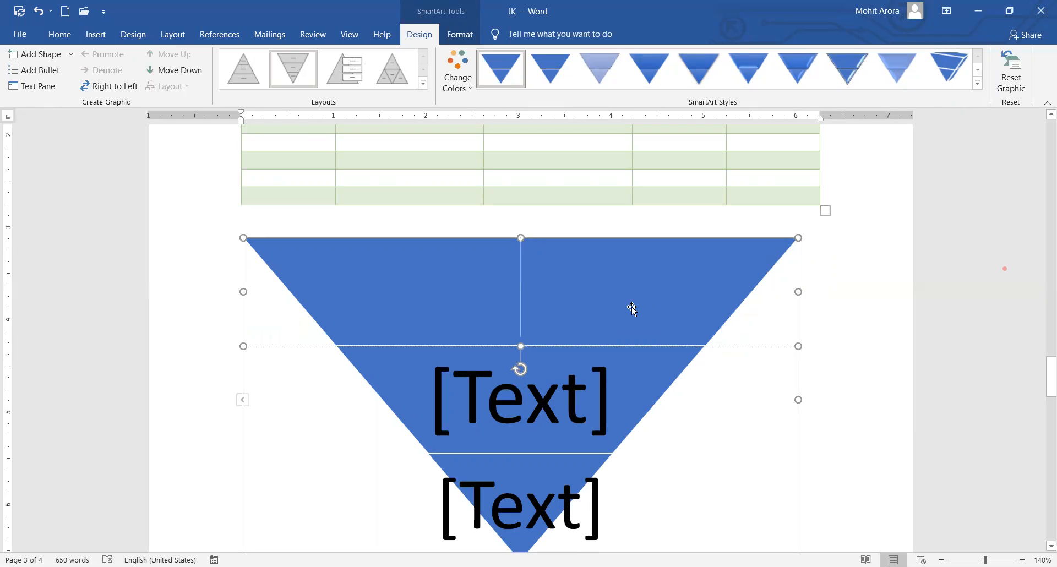
# Label the pyramid tiers 'To Do List', '80 /20' and 'MIT' from top to bottom, then deselect it.
pyautogui.press('Escape')
pyautogui.write('L')
pyautogui.press('BackSpace')
pyautogui.write('To Do List')
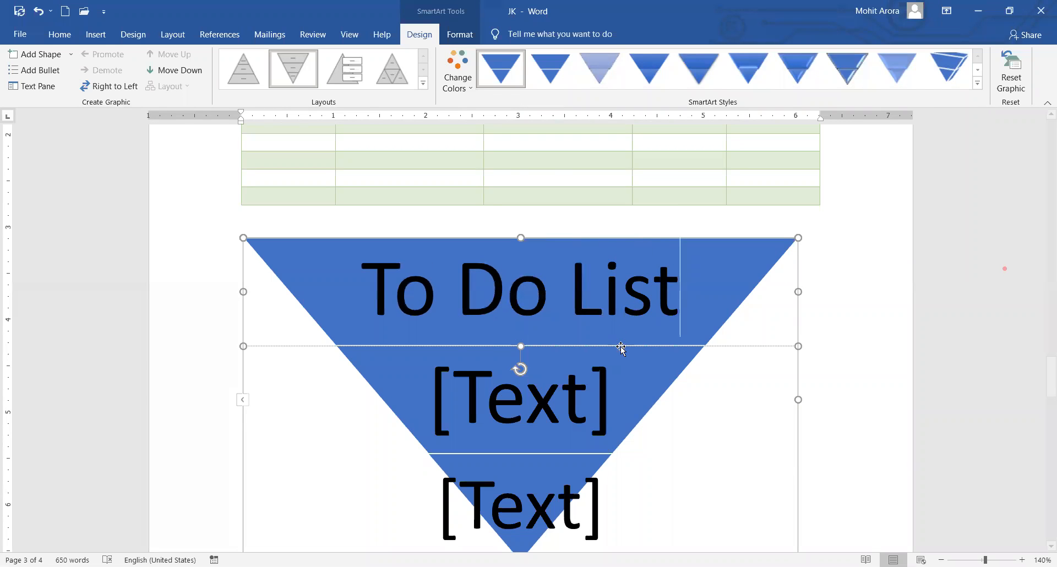
pyautogui.click(641, 394)
pyautogui.scroll(-2, 689, 378)
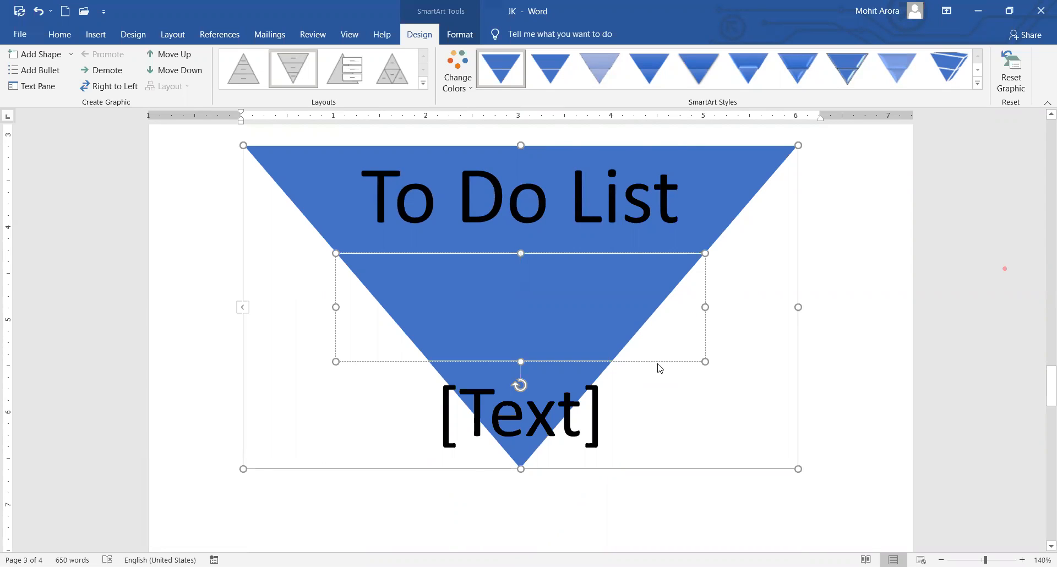
pyautogui.write('80')
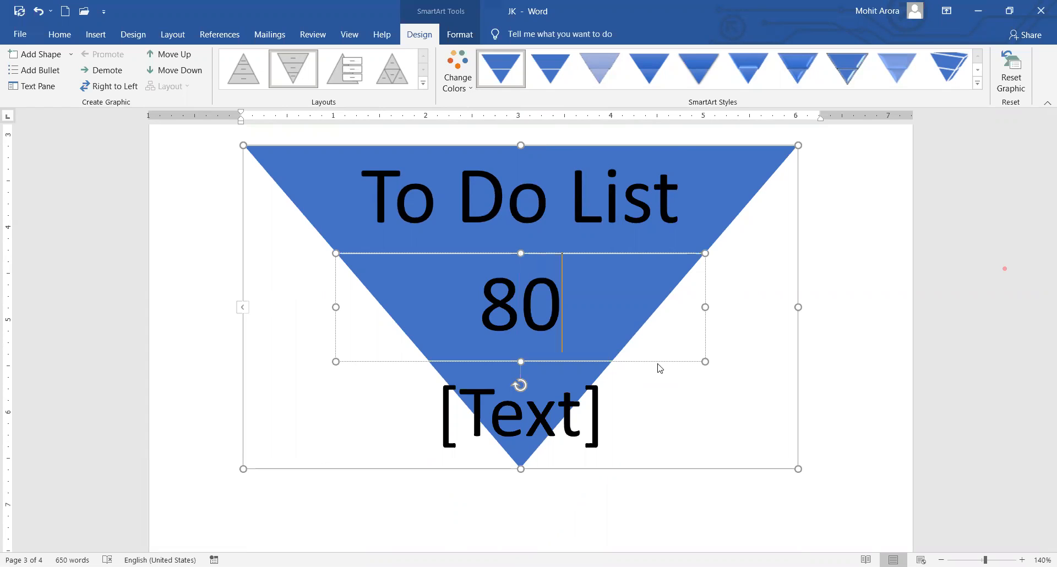
pyautogui.write(' /20')
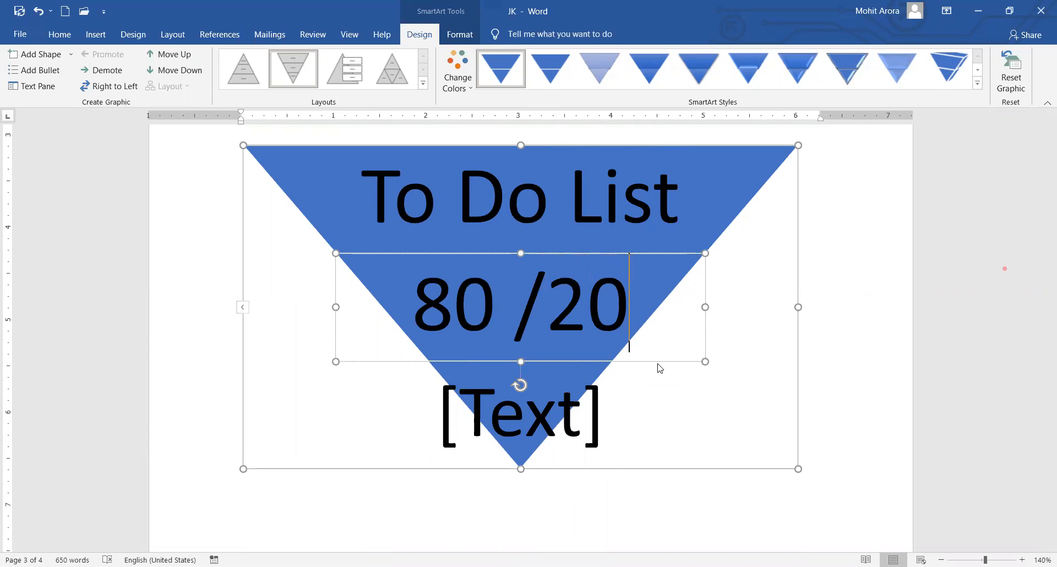
pyautogui.click(543, 422)
pyautogui.write('MIT')
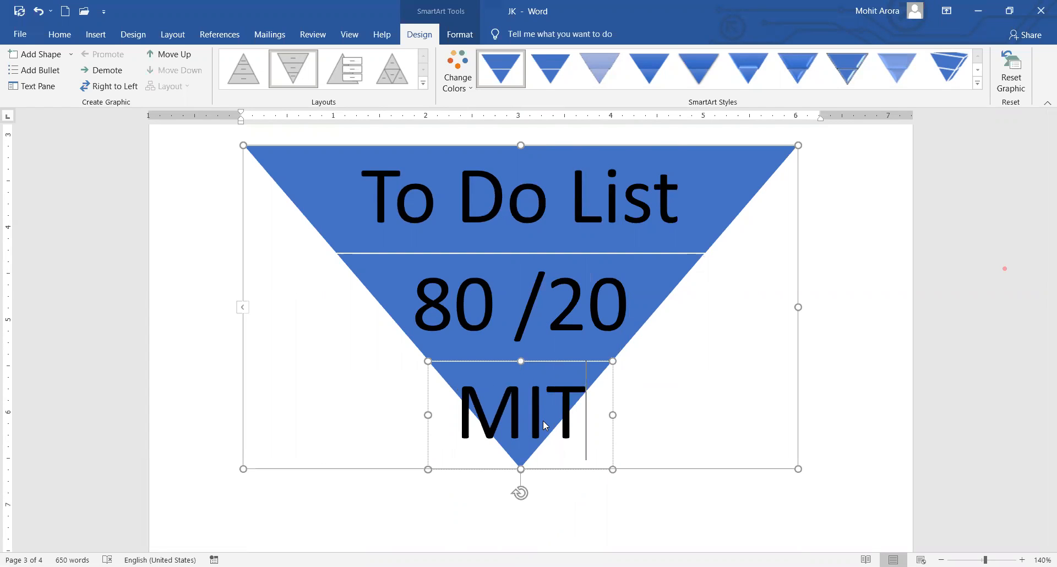
pyautogui.click(813, 397)
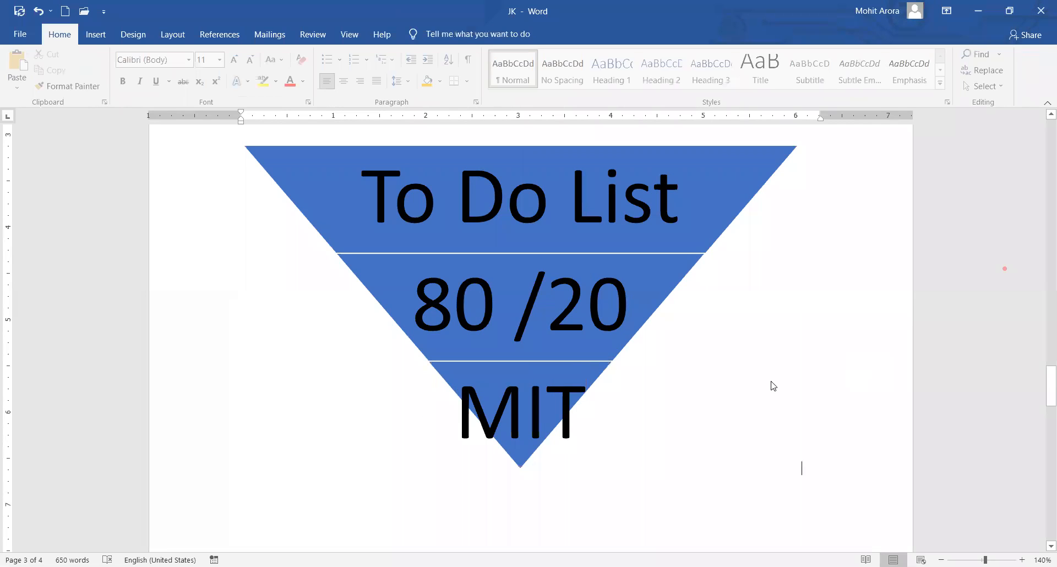
# Bring up the Insert tab while checking the finished funnel graphic.
pyautogui.scroll(3, 773, 386)
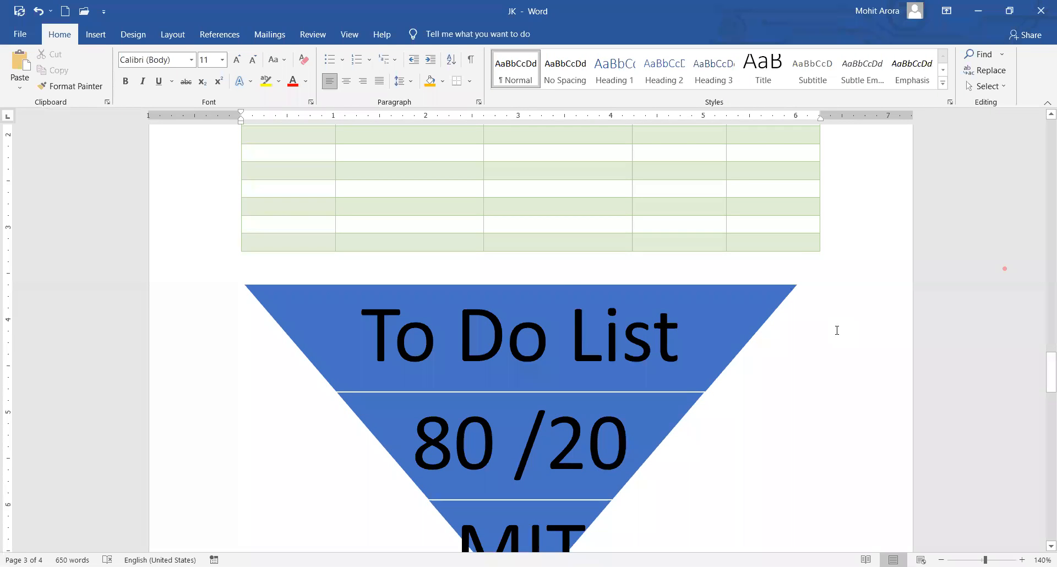
pyautogui.scroll(-3, 836, 329)
pyautogui.scroll(2, 835, 328)
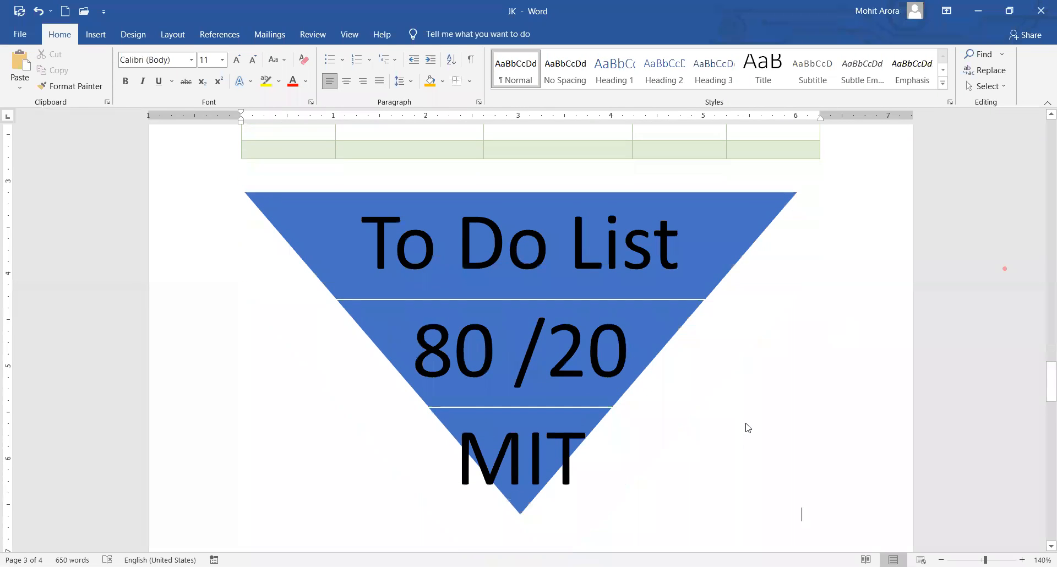
pyautogui.click(92, 36)
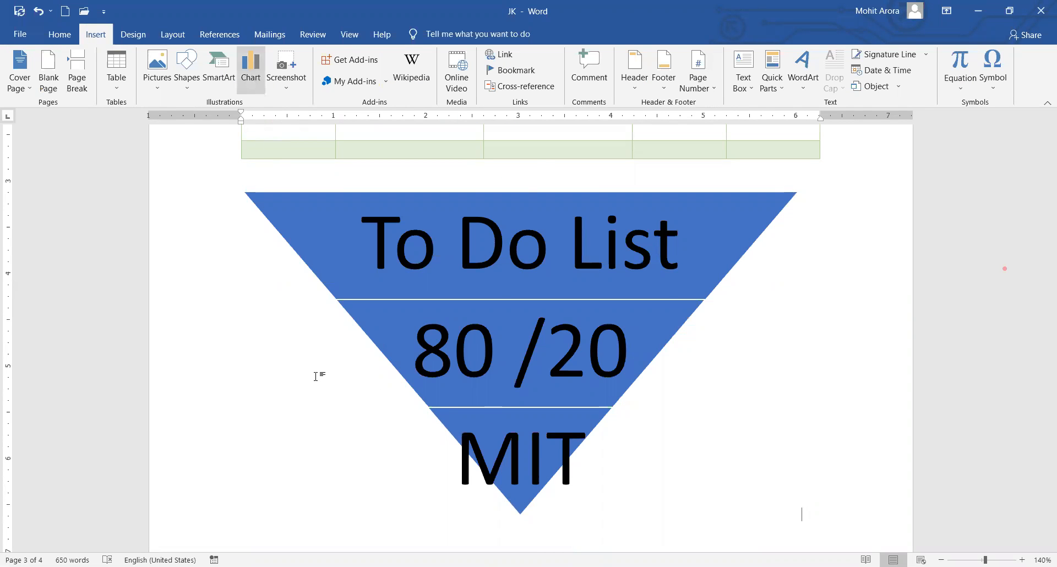
pyautogui.scroll(-5, 322, 380)
pyautogui.click(339, 343)
pyautogui.click(343, 341)
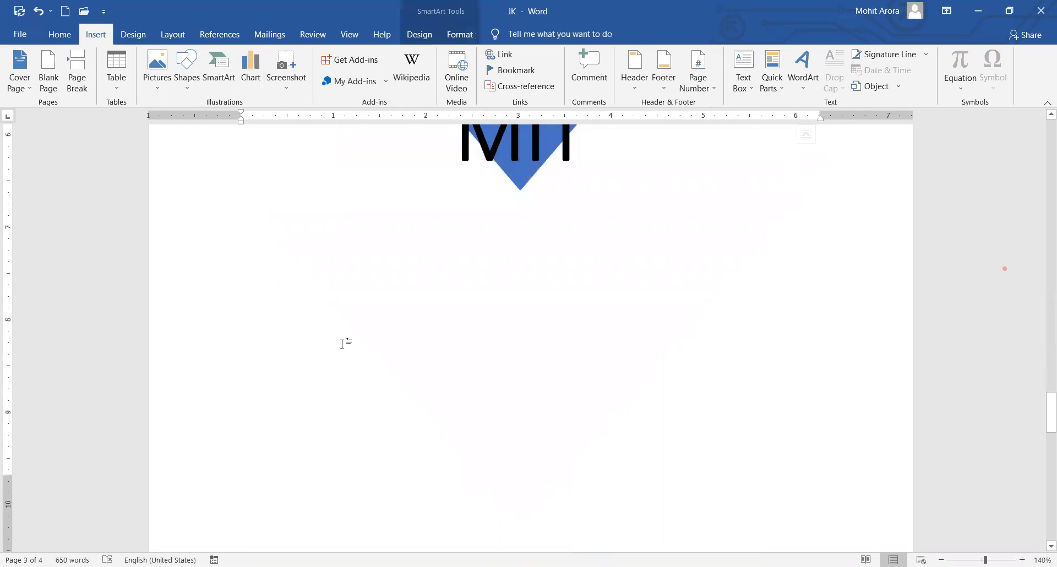
# Place the insertion point on the blank fourth page below the pyramid.
pyautogui.scroll(5, 302, 309)
pyautogui.click(467, 315)
pyautogui.scroll(-5, 473, 325)
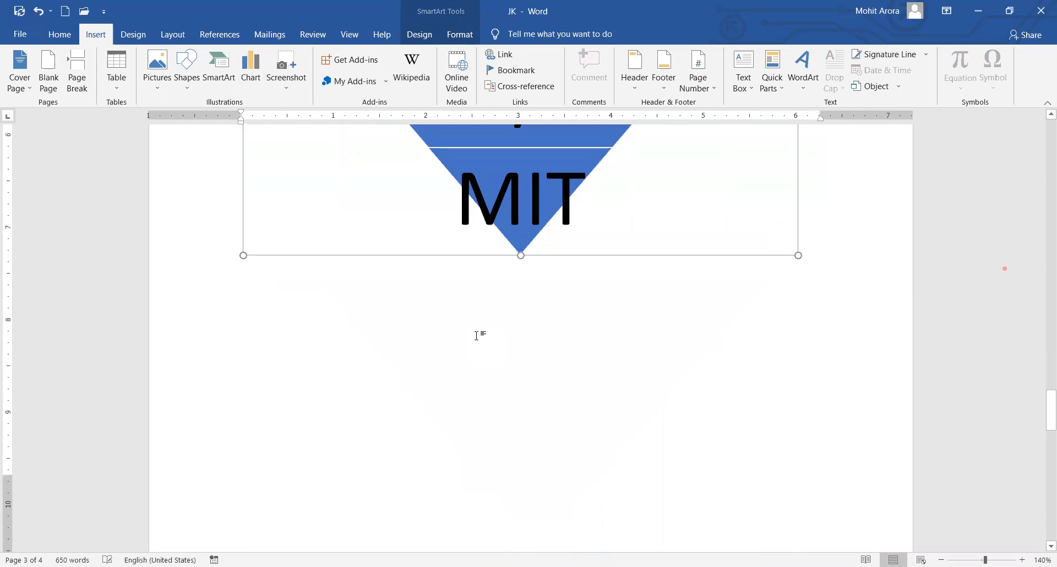
pyautogui.scroll(3, 477, 329)
pyautogui.scroll(-6, 451, 324)
pyautogui.scroll(-2, 451, 323)
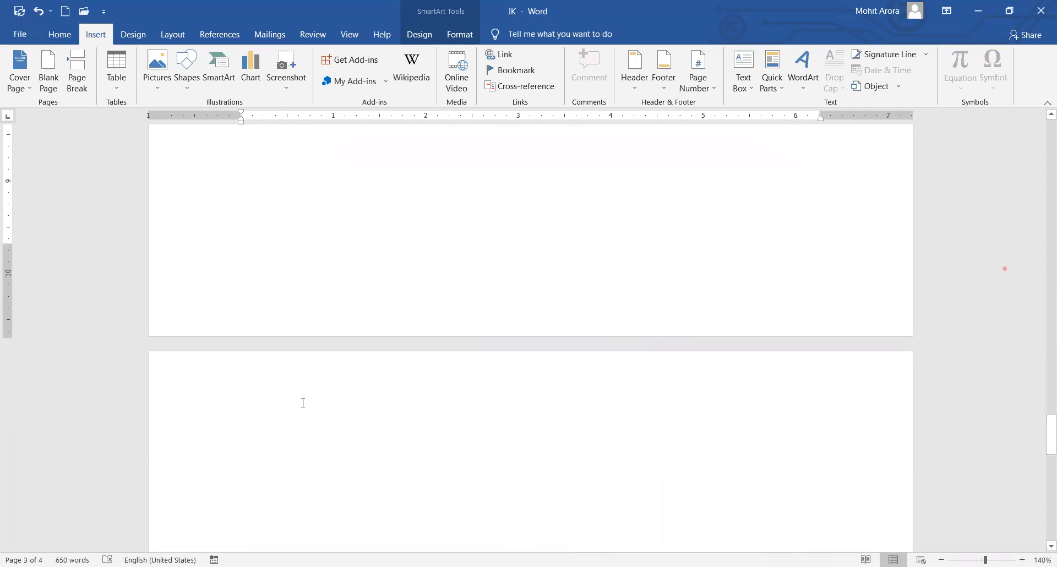
pyautogui.click(333, 427)
pyautogui.scroll(-2, 335, 335)
pyautogui.scroll(-1, 279, 168)
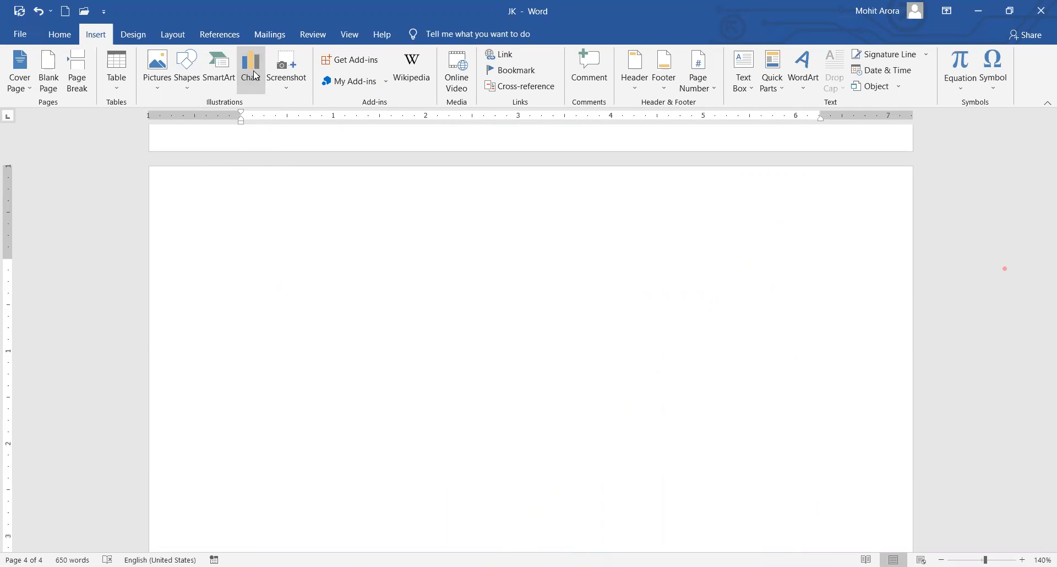
# Insert a Clustered Column chart with sample Series 1–3 across Categories 1–4.
pyautogui.click(256, 76)
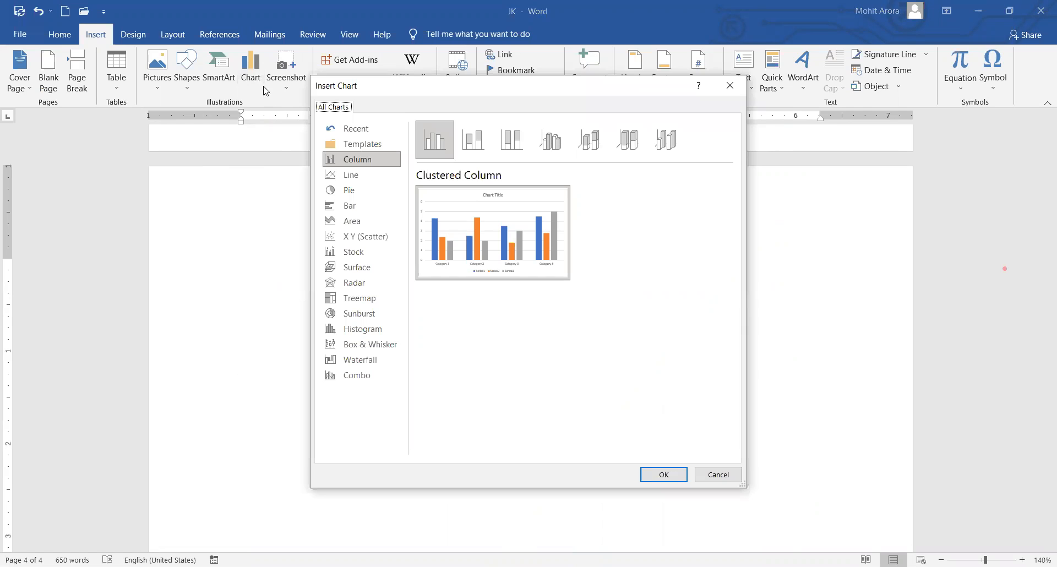
pyautogui.click(352, 174)
pyautogui.click(354, 204)
pyautogui.click(353, 237)
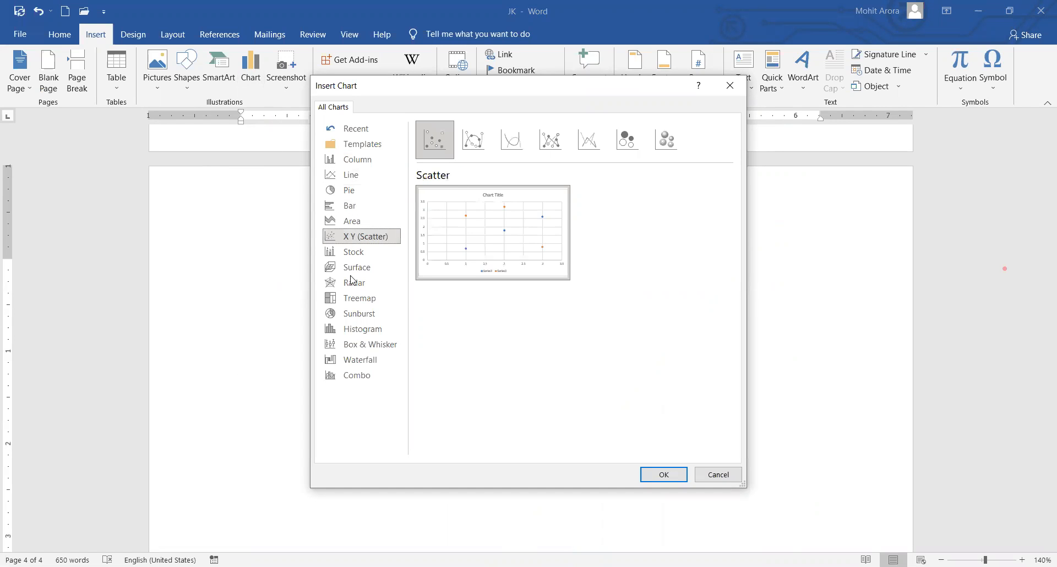
pyautogui.click(353, 282)
pyautogui.click(353, 132)
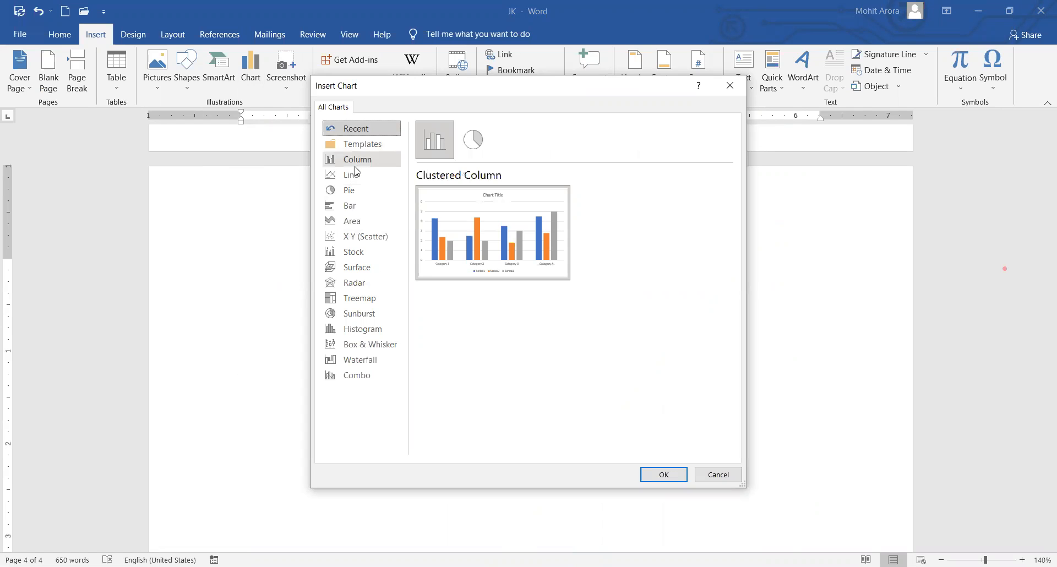
pyautogui.click(355, 168)
pyautogui.click(351, 175)
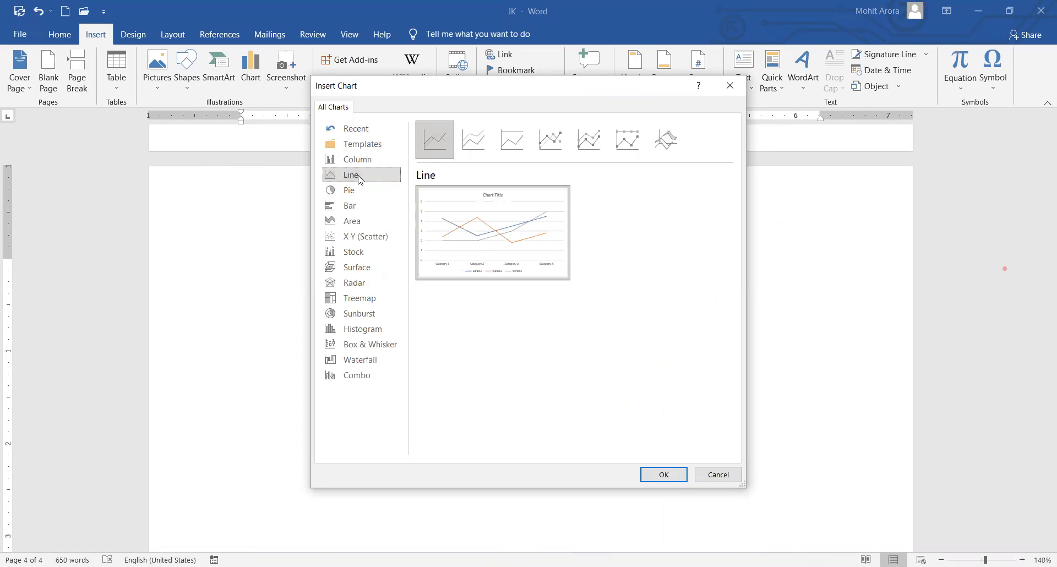
pyautogui.click(353, 128)
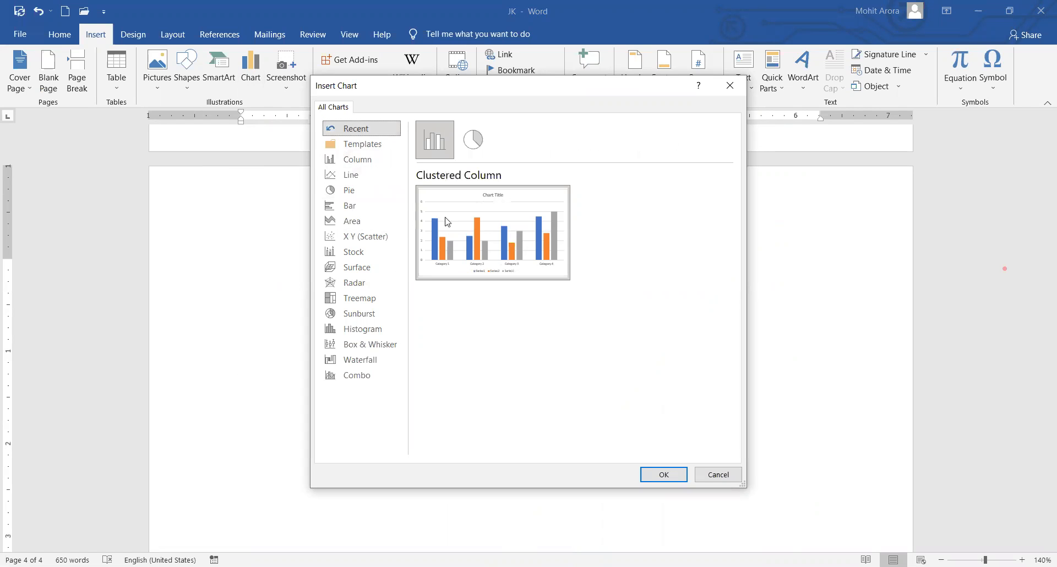
pyautogui.click(664, 474)
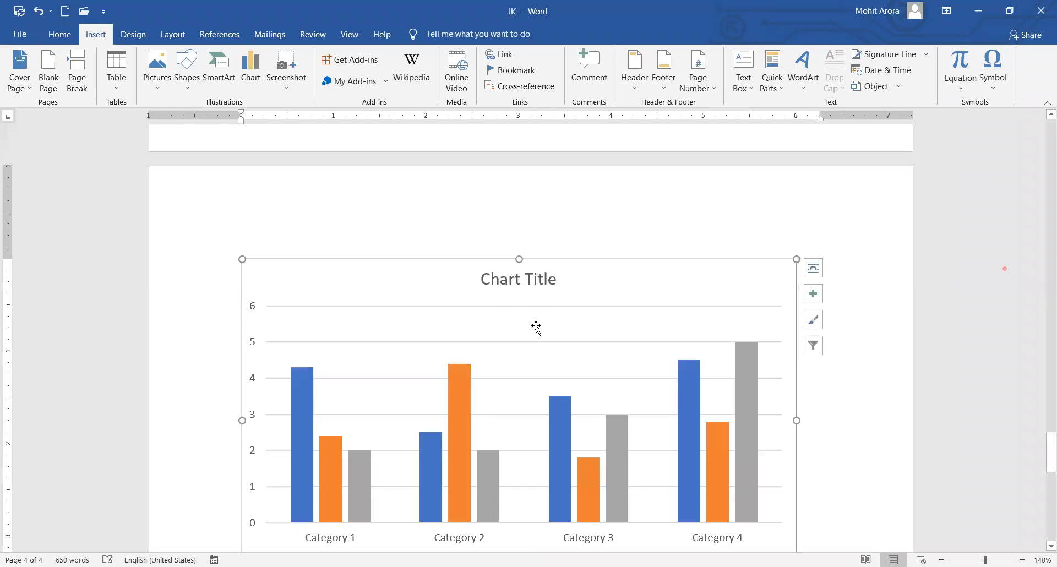
pyautogui.scroll(-4, 536, 306)
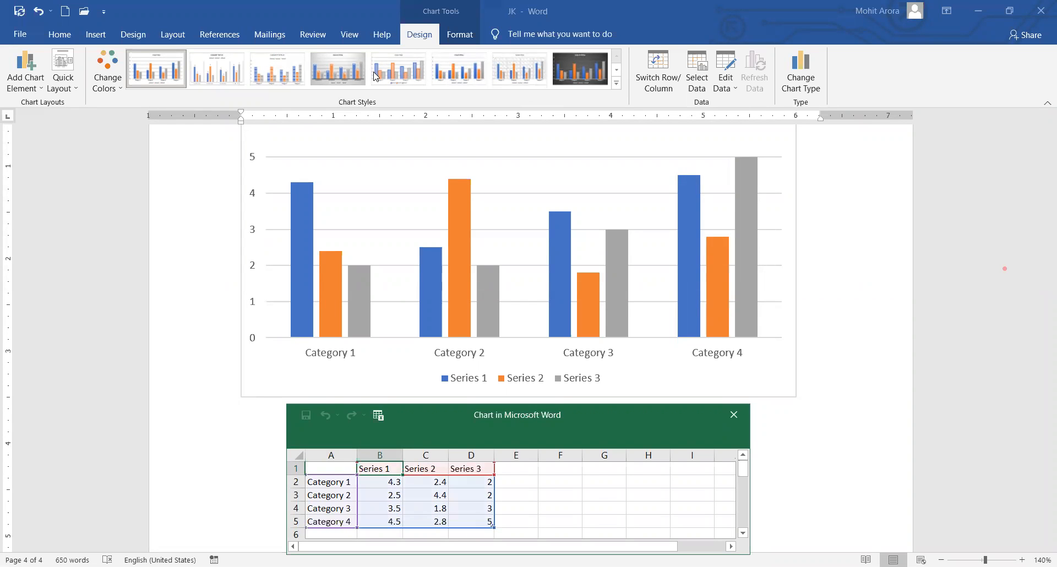
# Apply the orange outlined WordArt style to the chart's axis, category and legend text.
pyautogui.click(464, 37)
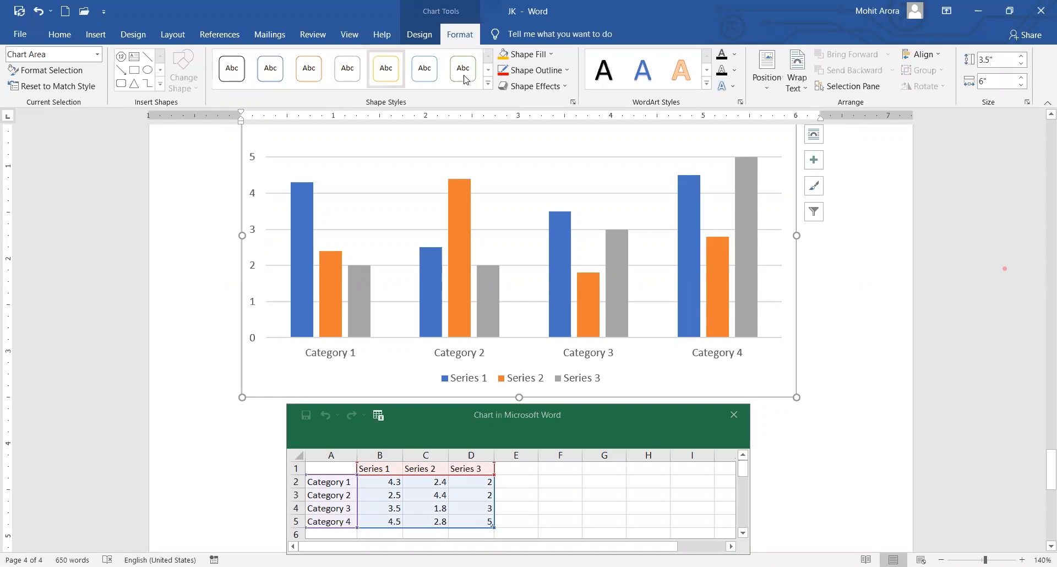
pyautogui.click(683, 75)
pyautogui.click(642, 215)
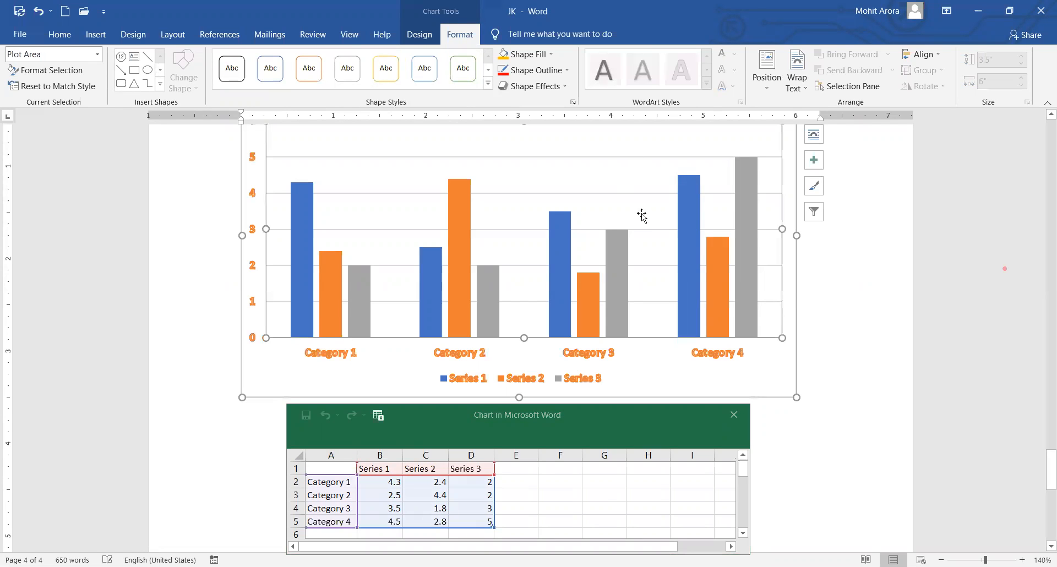
pyautogui.scroll(-1, 562, 229)
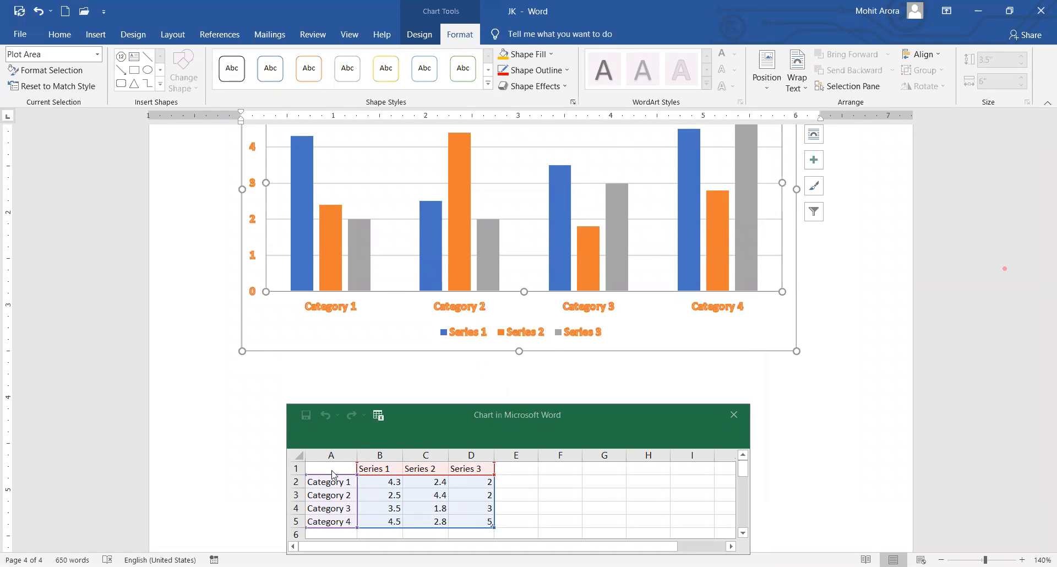
# Enter NAME in A1 and four student names in A2:A5 of the chart data sheet.
pyautogui.click(505, 424)
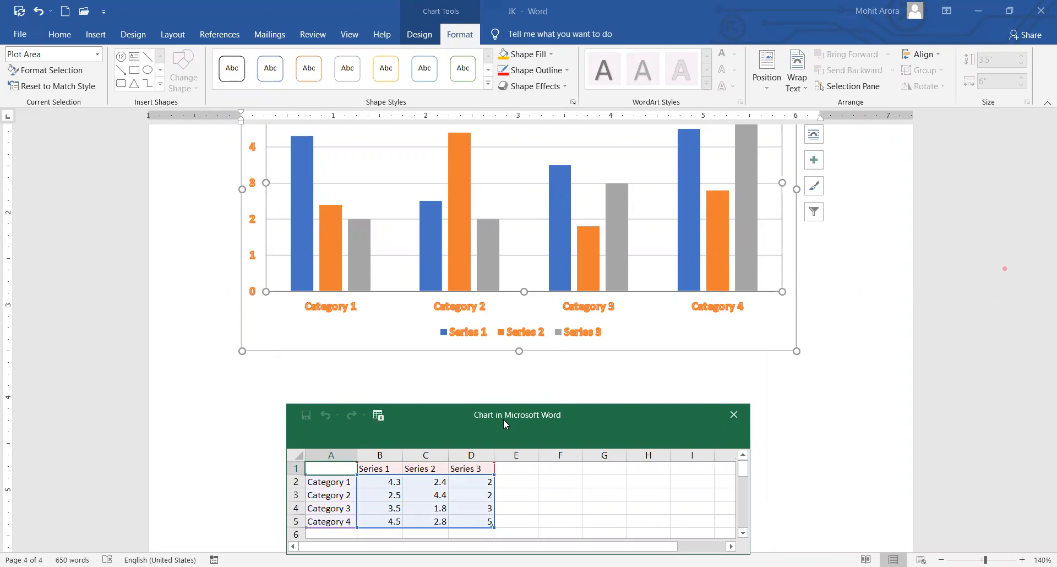
pyautogui.write('NAME')
pyautogui.press('Return')
pyautogui.write('AMIT')
pyautogui.press('Return')
pyautogui.write('AN')
pyautogui.press('Return')
pyautogui.write('SH')
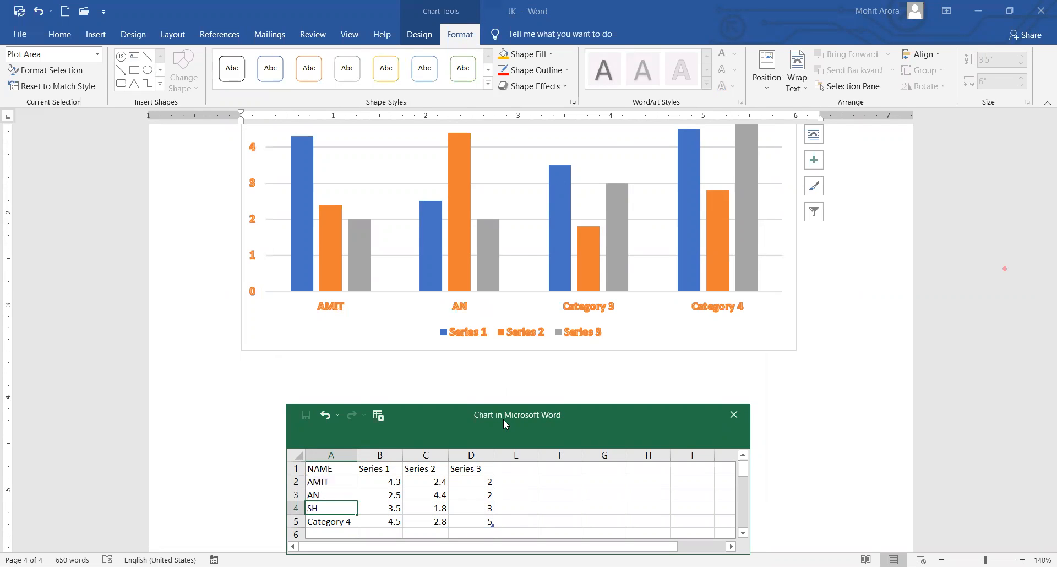
pyautogui.write('YAM')
pyautogui.press('Return')
pyautogui.write('SOHAN')
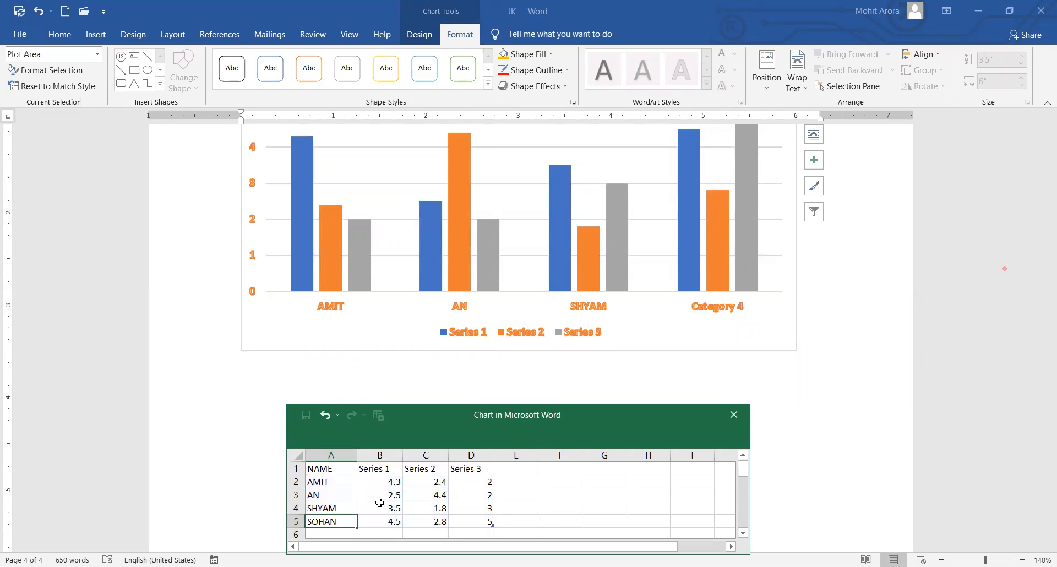
# Head the series columns ENGLISH, HINDI and MATH in B1:D1.
pyautogui.moveTo(394, 483); pyautogui.dragTo(471, 530)
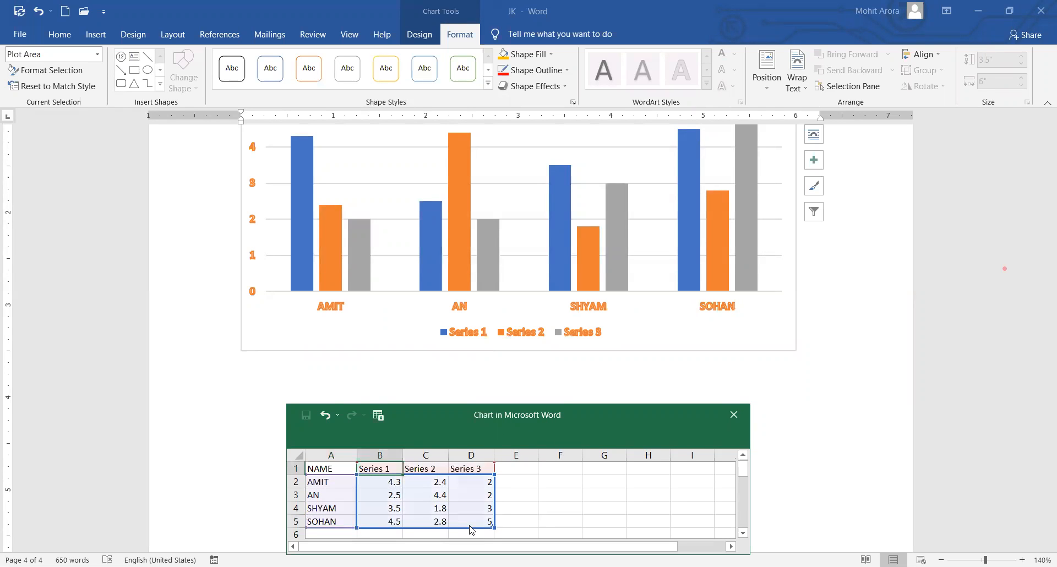
pyautogui.write('ENGLISH')
pyautogui.press('Tab')
pyautogui.write('HINDI')
pyautogui.press('Tab')
pyautogui.write('MANT')
pyautogui.press('BackSpace')
pyautogui.press('BackSpace')
pyautogui.write('TH')
pyautogui.click(391, 483)
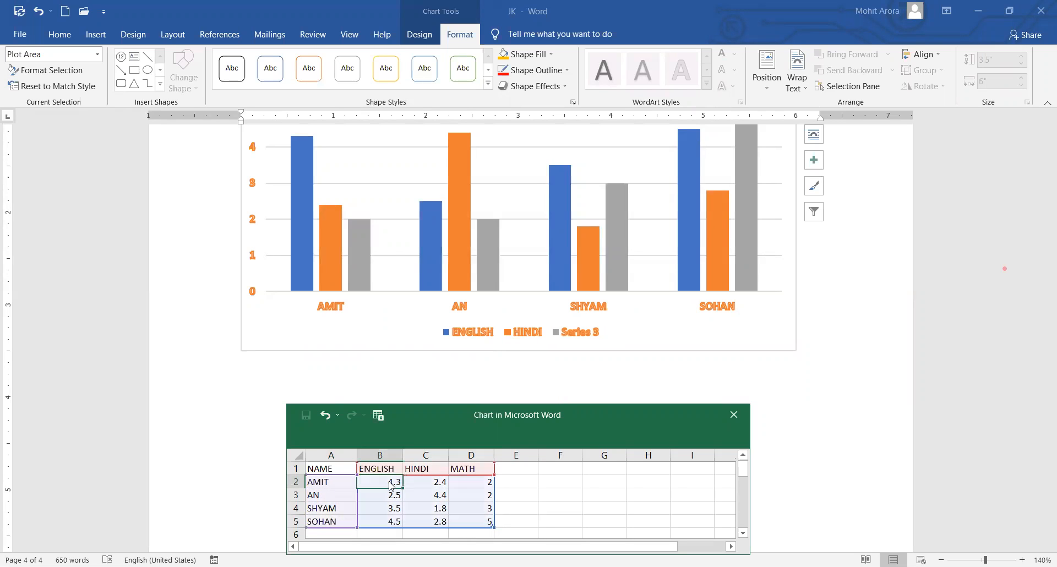
# Fill in the ENGLISH scores 40, 75, 75 and 95 in column B.
pyautogui.write('404546')
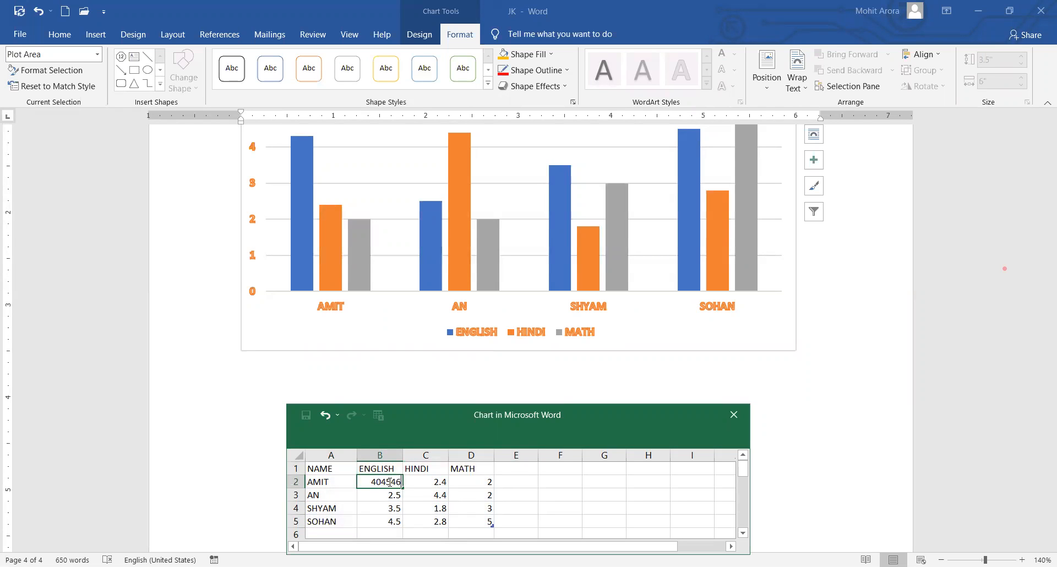
pyautogui.press('BackSpace')
pyautogui.press('BackSpace')
pyautogui.press('BackSpace')
pyautogui.press('BackSpace')
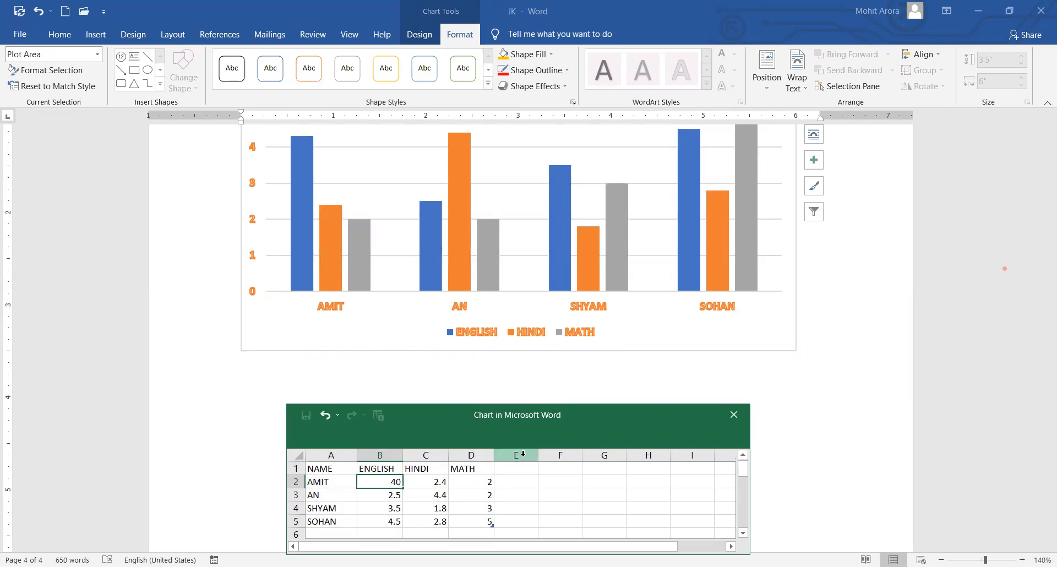
pyautogui.press('Return')
pyautogui.write('75')
pyautogui.press('Return')
pyautogui.write('959')
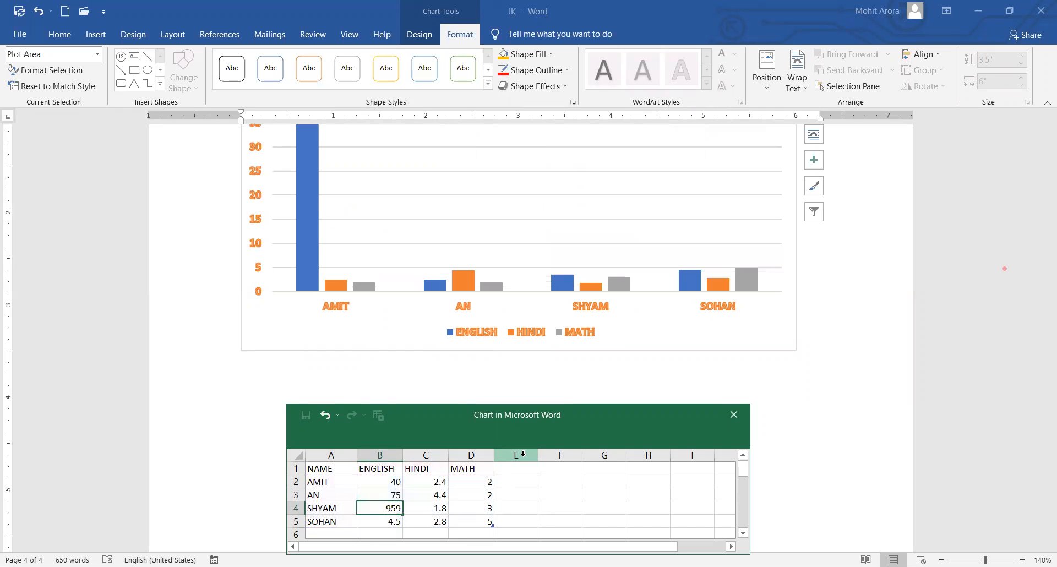
pyautogui.hotkey('ctrl', 'Return')
pyautogui.write('75')
pyautogui.press('Return')
pyautogui.write('95')
pyautogui.press('Return')
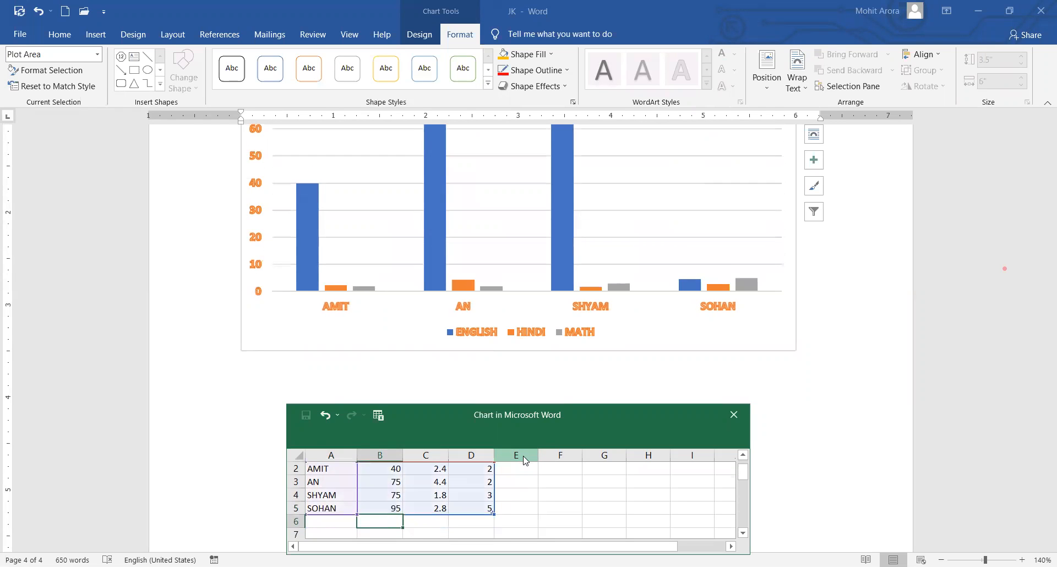
# Fill in the HINDI scores 15, 45, 85 and 48 in column C.
pyautogui.click(445, 470)
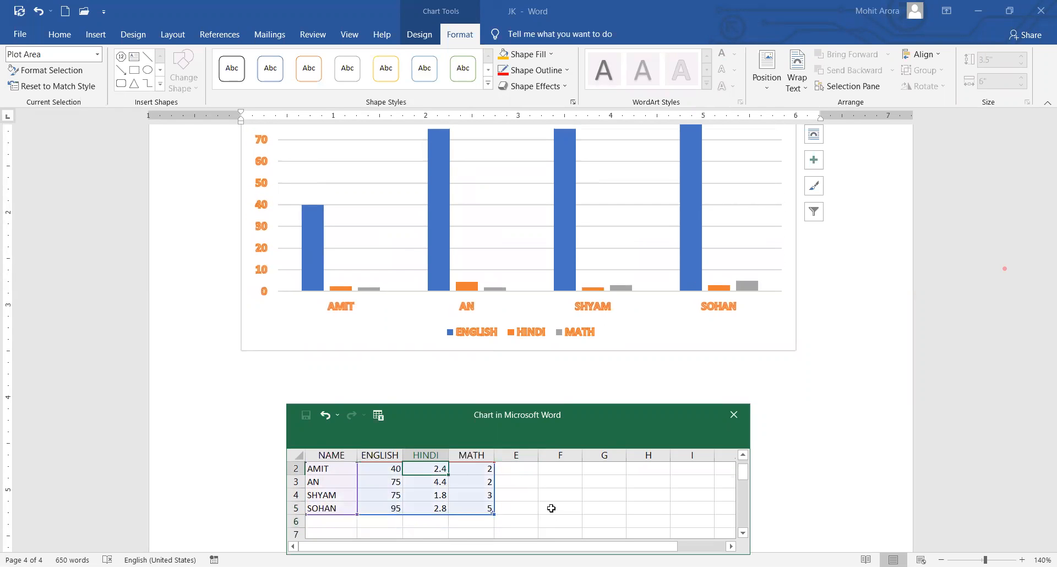
pyautogui.write('15')
pyautogui.press('Return')
pyautogui.write('45')
pyautogui.press('Return')
pyautogui.write('2')
pyautogui.press('Return')
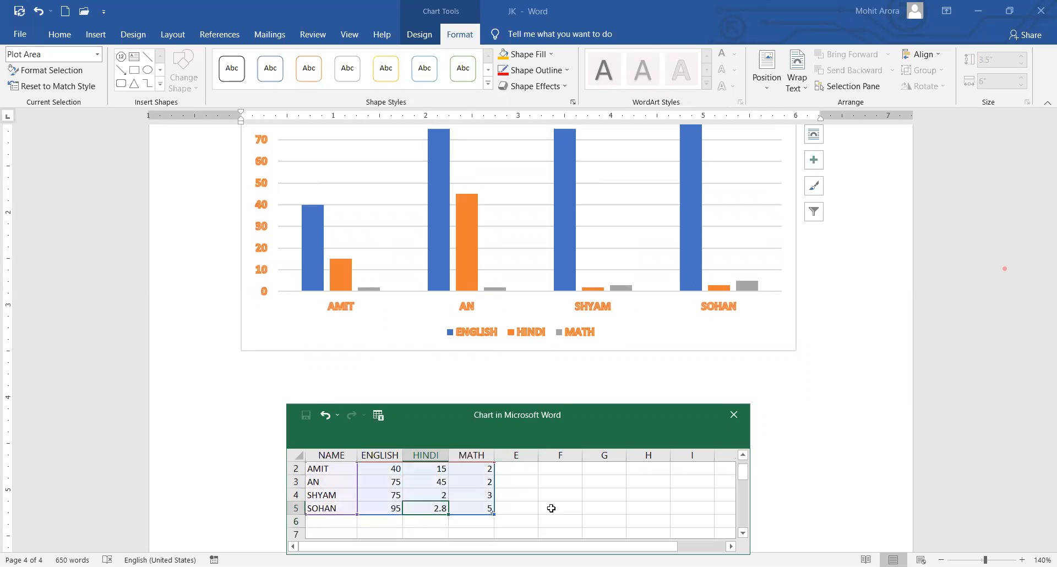
pyautogui.write('5')
pyautogui.press('Return')
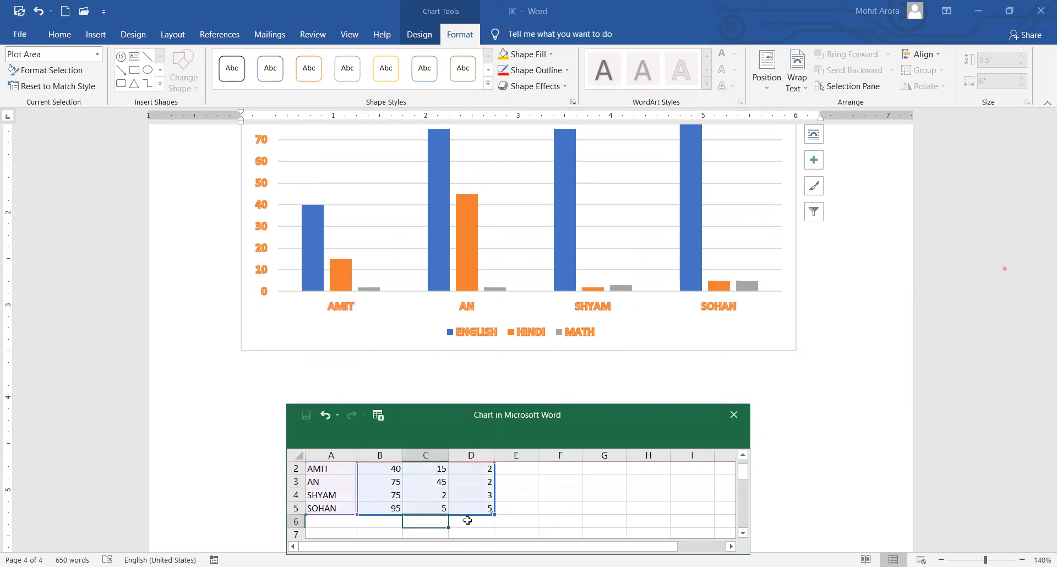
pyautogui.press('Up')
pyautogui.press('Up')
pyautogui.write('85')
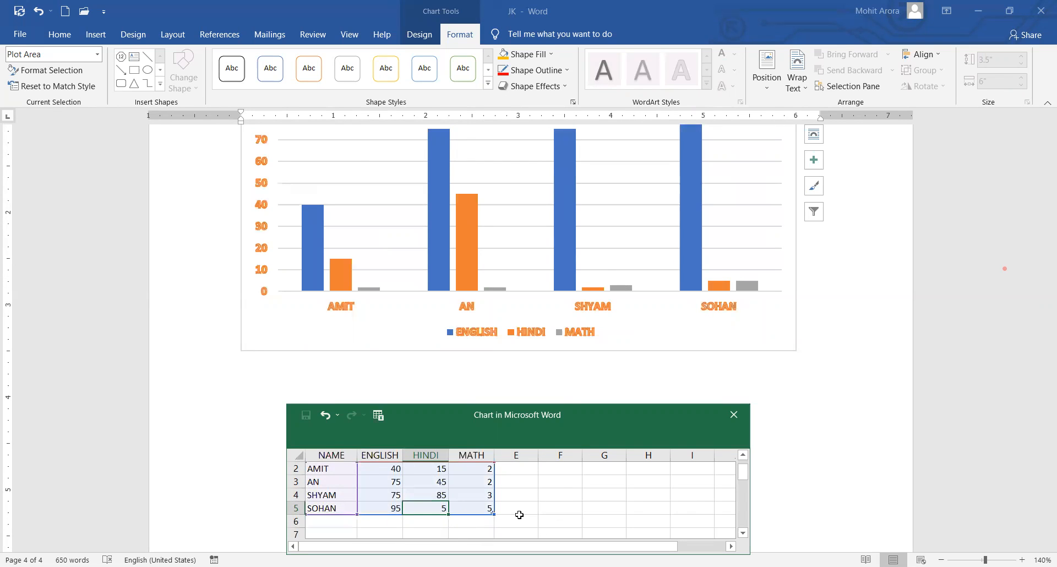
pyautogui.press('Return')
pyautogui.write('48')
pyautogui.press('Right')
# Enter the MATH scores 75, 45, 25 and 65 in column D.
pyautogui.press('Up')
pyautogui.press('Up')
pyautogui.press('Up')
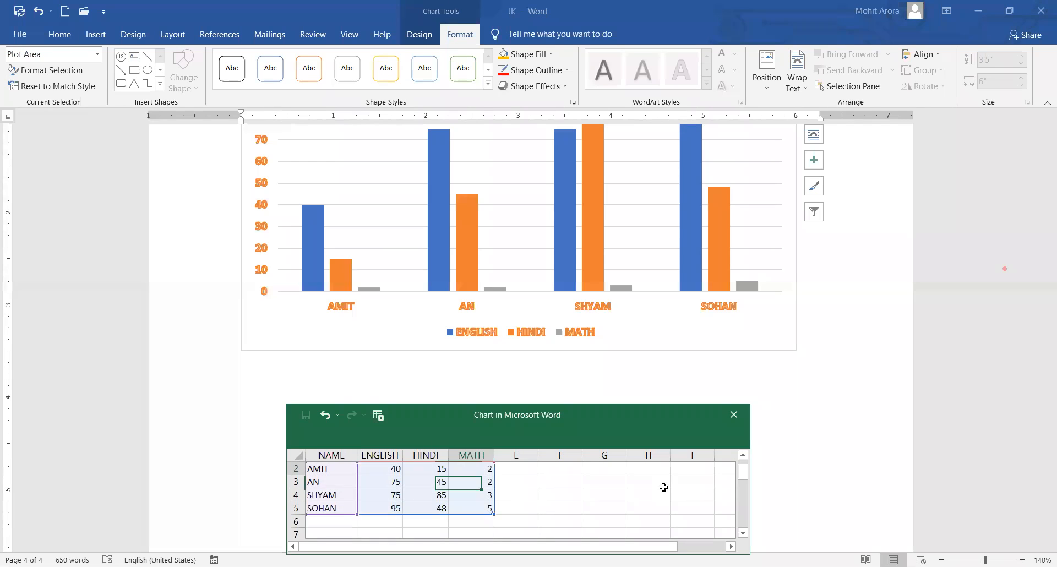
pyautogui.write('75')
pyautogui.press('Return')
pyautogui.write('45')
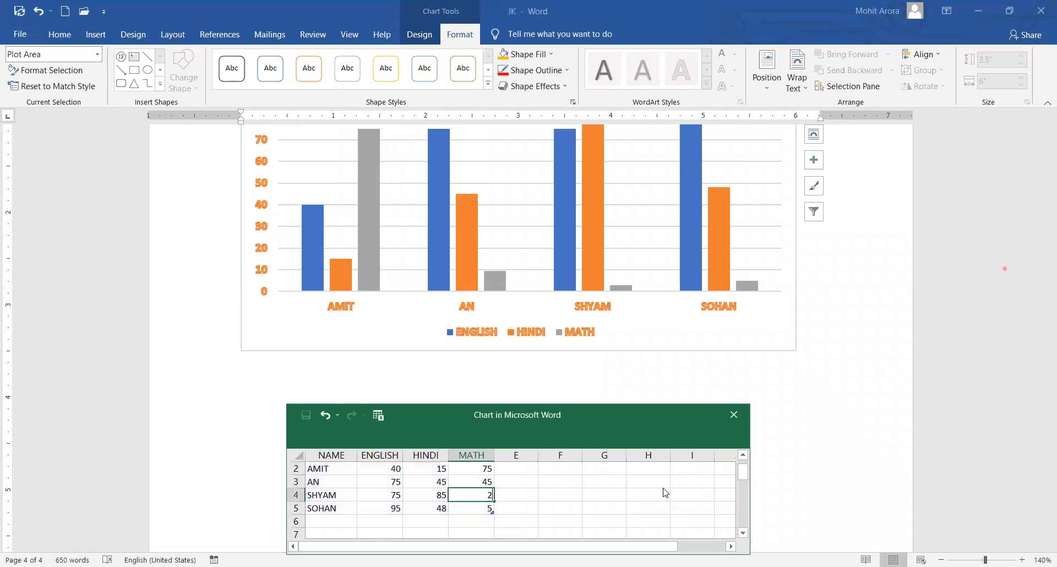
pyautogui.press('Return')
pyautogui.write('25')
pyautogui.press('Return')
pyautogui.write('65')
pyautogui.press('Return')
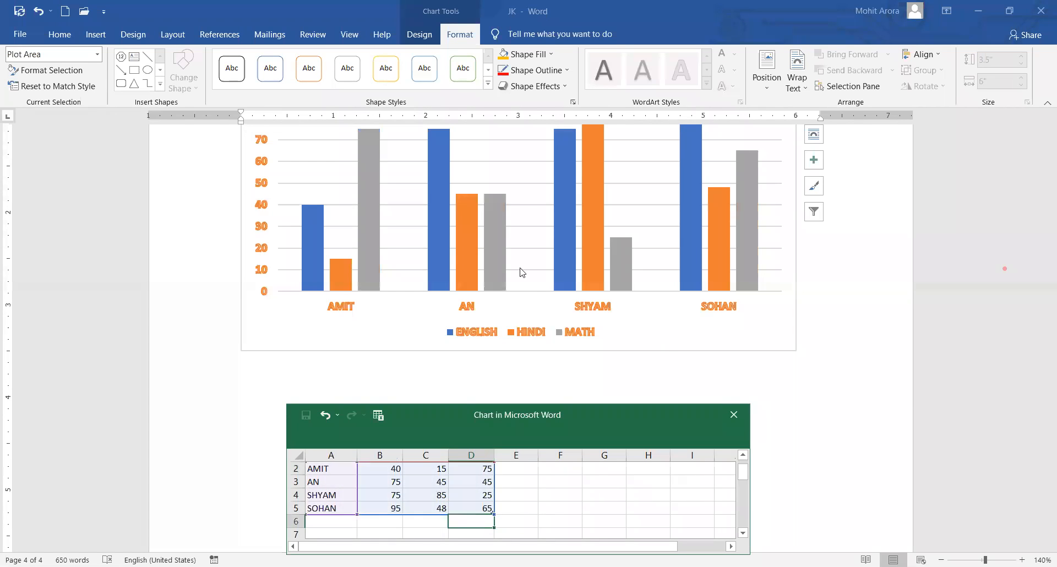
# Review the updated chart and click off it to close the data sheet.
pyautogui.scroll(2, 528, 270)
pyautogui.scroll(-1, 486, 271)
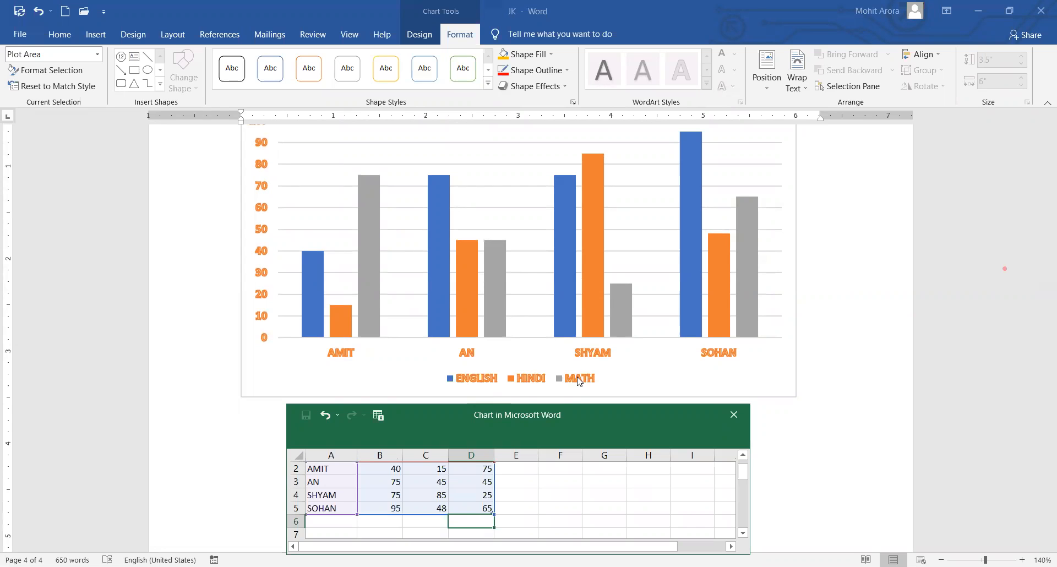
pyautogui.scroll(2, 586, 274)
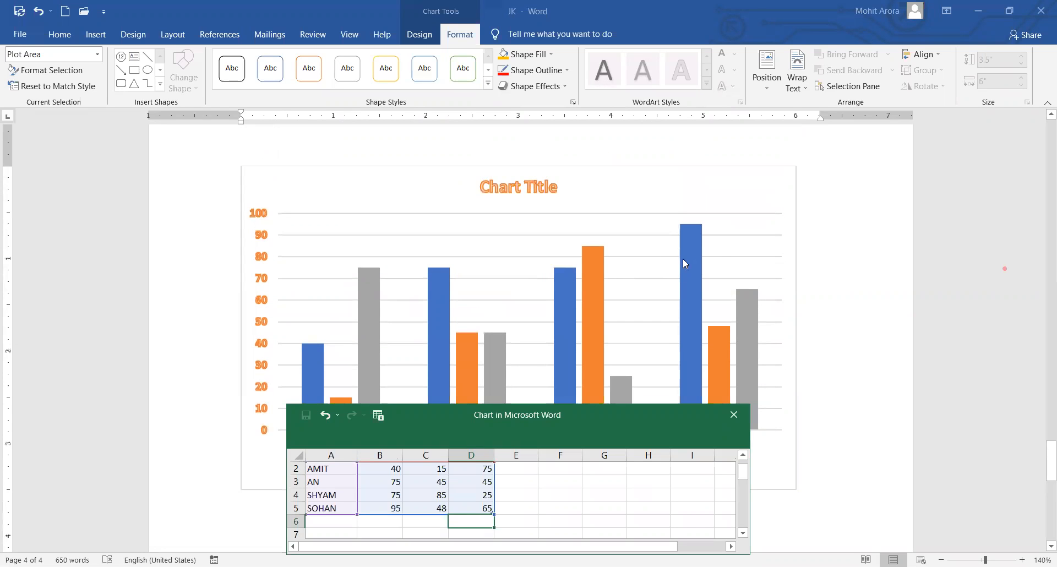
pyautogui.scroll(-2, 487, 297)
pyautogui.scroll(1, 487, 297)
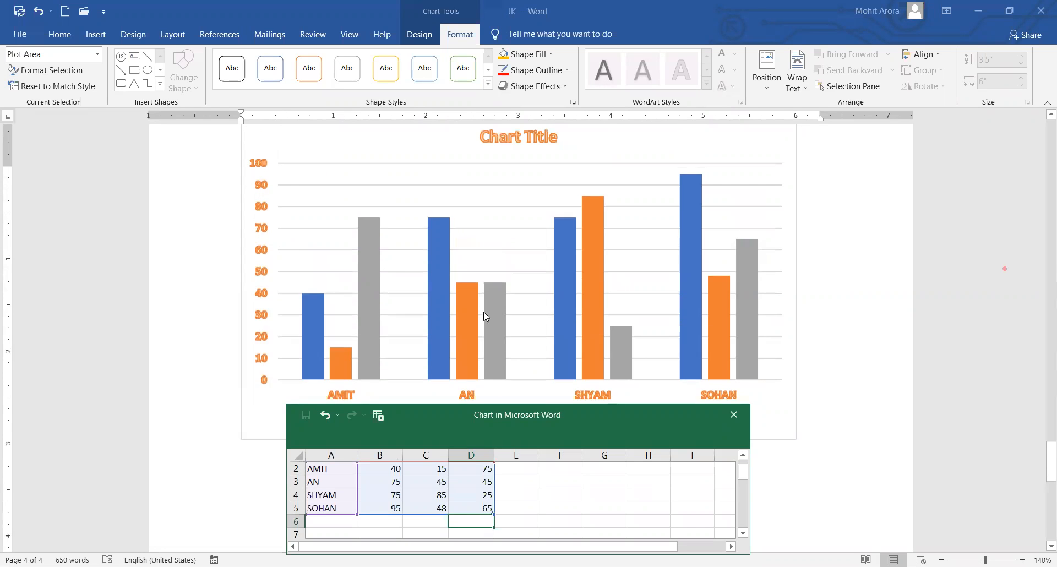
pyautogui.scroll(-12, 485, 316)
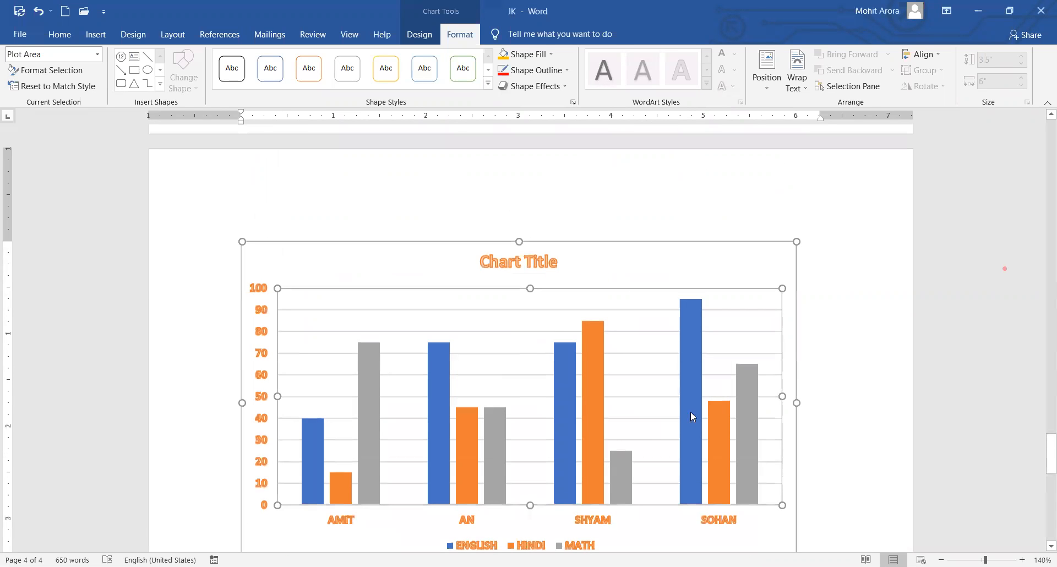
pyautogui.scroll(-2, 692, 417)
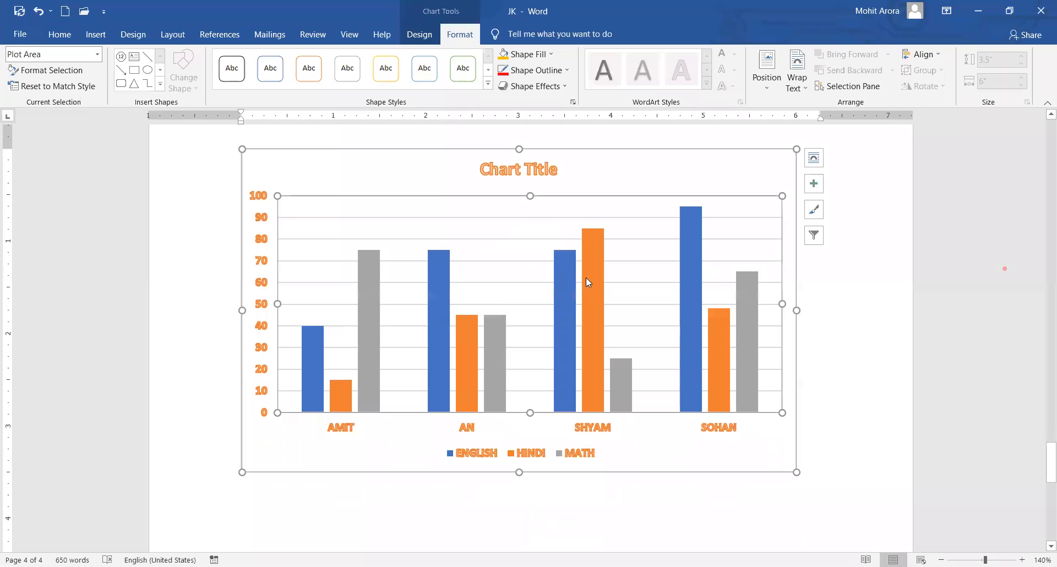
pyautogui.scroll(-2, 292, 435)
pyautogui.click(306, 455)
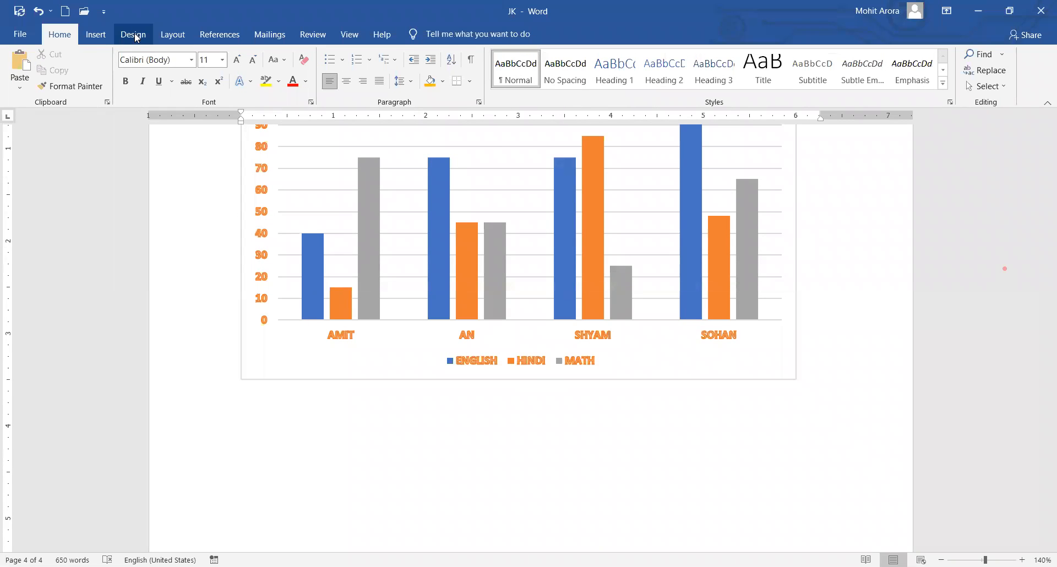
pyautogui.click(136, 36)
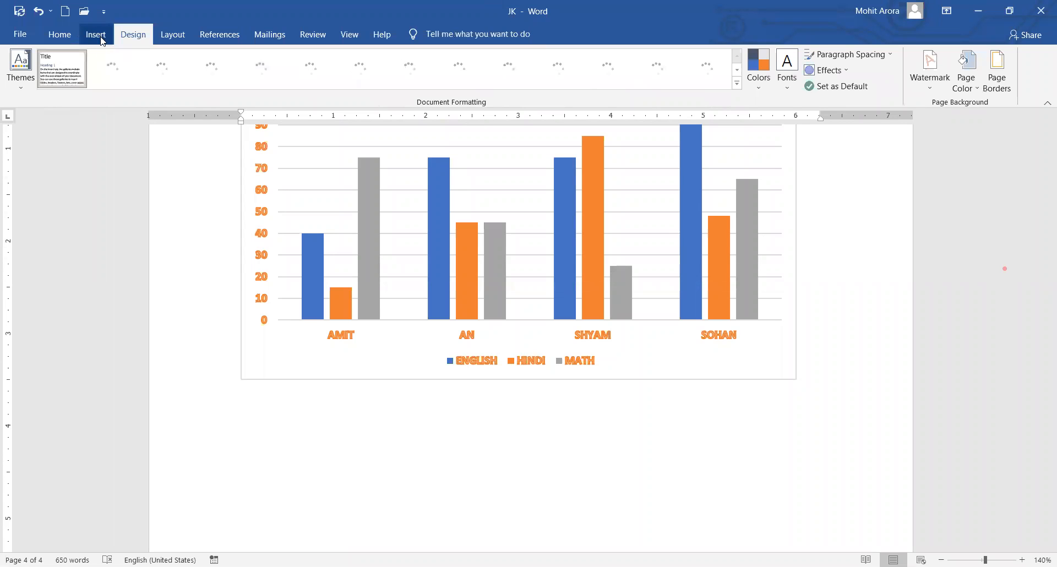
# Insert a screenshot of the Document2 certificate window below the chart.
pyautogui.click(103, 40)
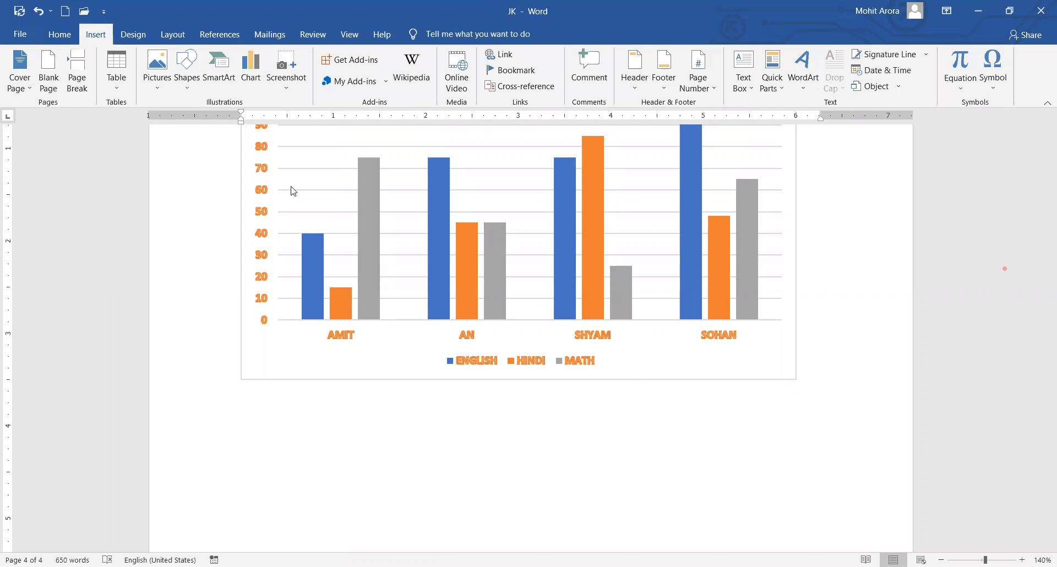
pyautogui.click(286, 83)
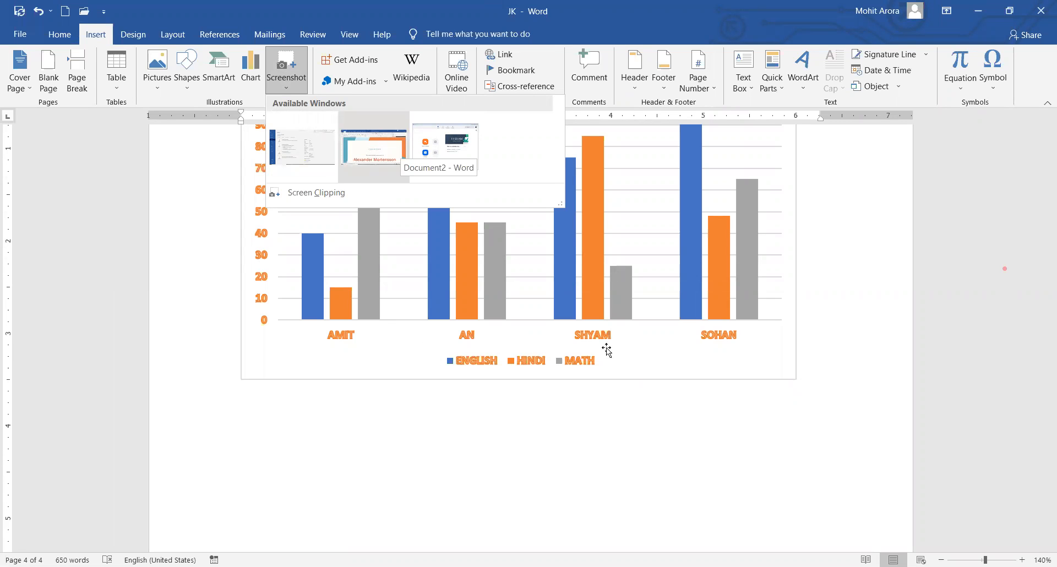
pyautogui.click(375, 146)
pyautogui.scroll(-1, 481, 289)
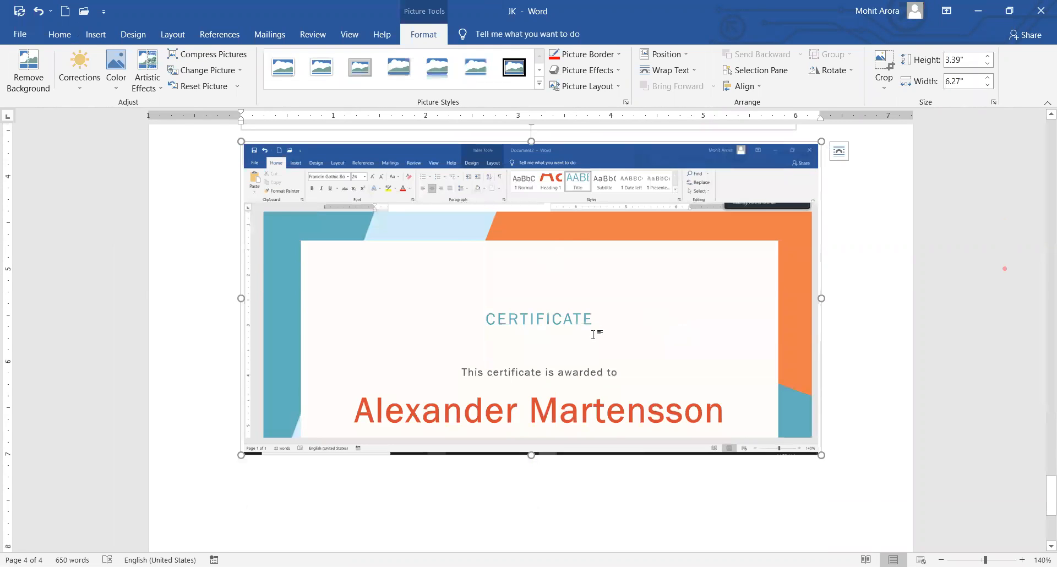
pyautogui.scroll(-4, 275, 322)
pyautogui.click(241, 320)
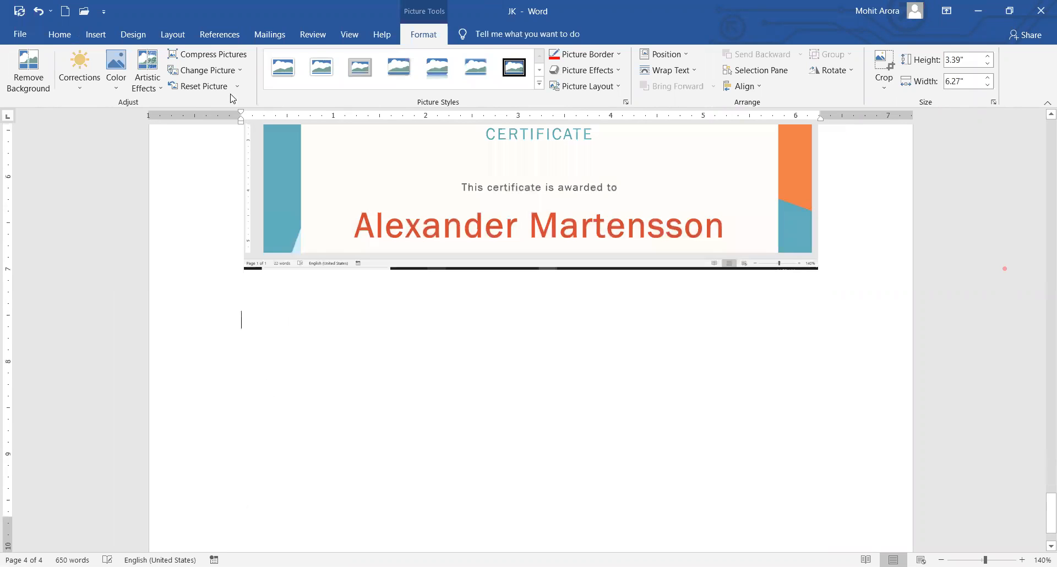
pyautogui.click(96, 35)
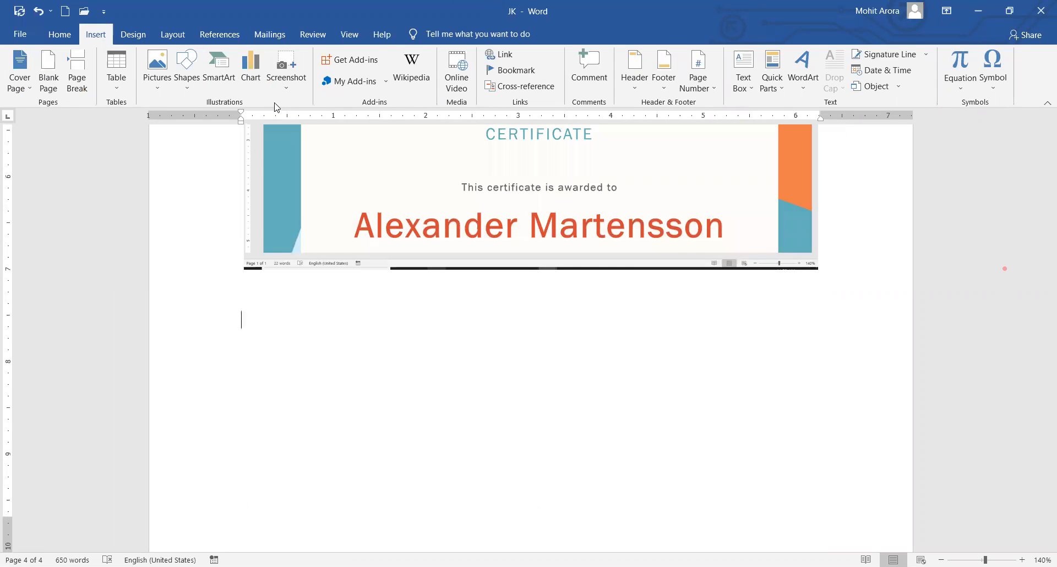
pyautogui.click(290, 90)
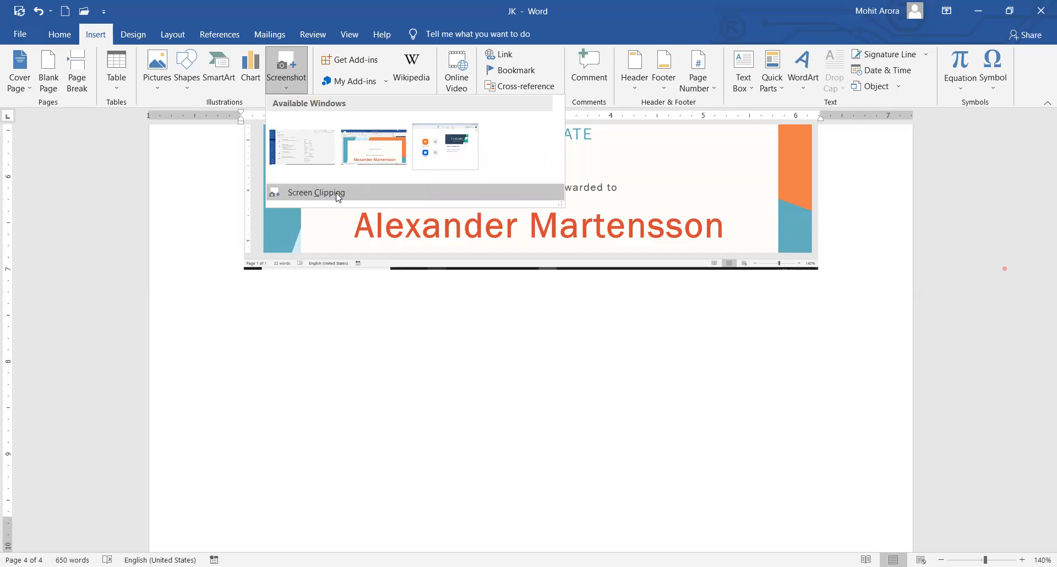
# Start a screen clipping and delete the tiny accidental clip it produced.
pyautogui.click(337, 196)
pyautogui.moveTo(285, 188); pyautogui.dragTo(287, 203)
pyautogui.scroll(1, 275, 308)
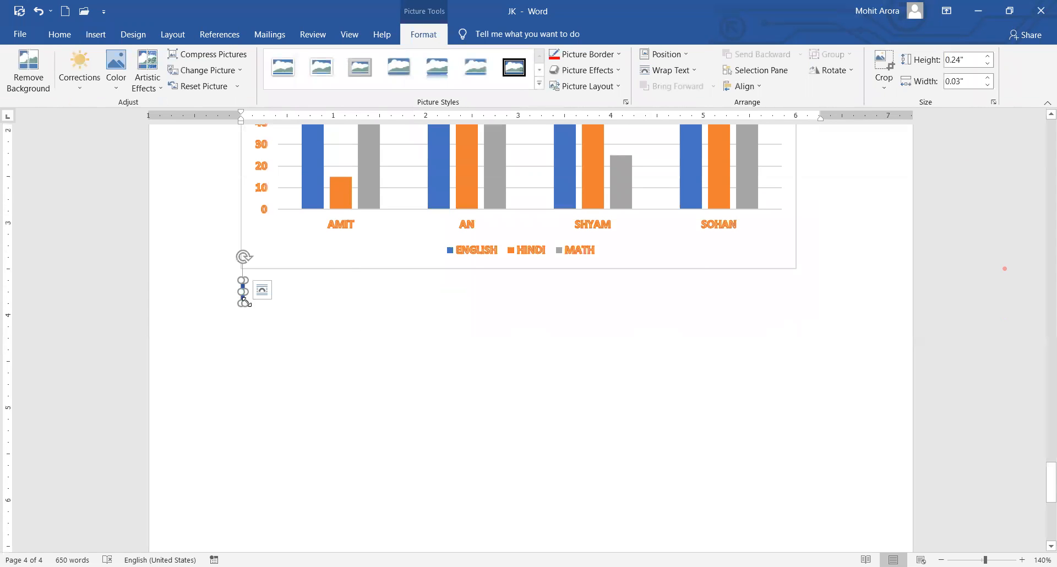
pyautogui.click(321, 314)
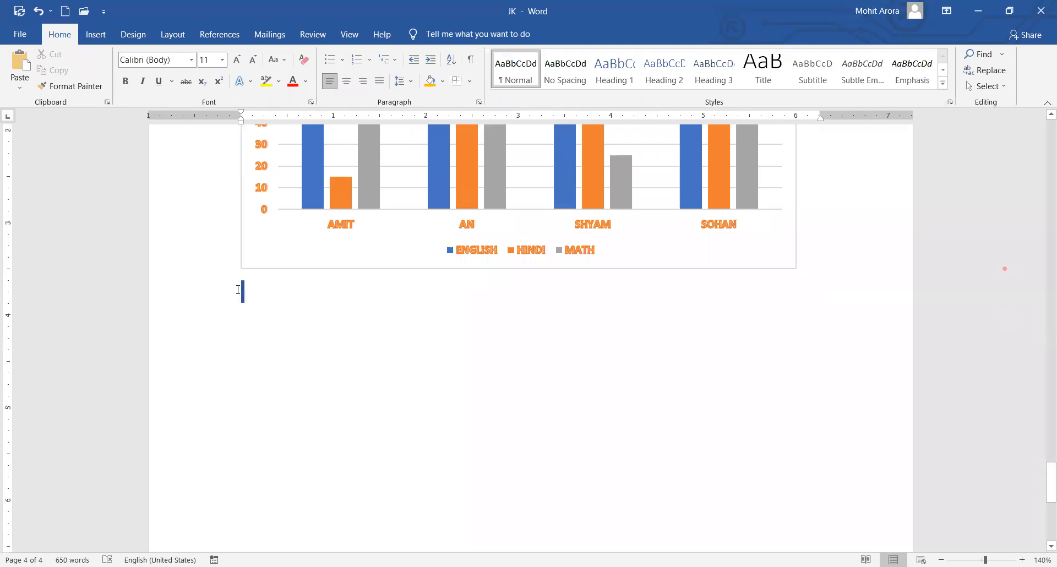
pyautogui.click(243, 291)
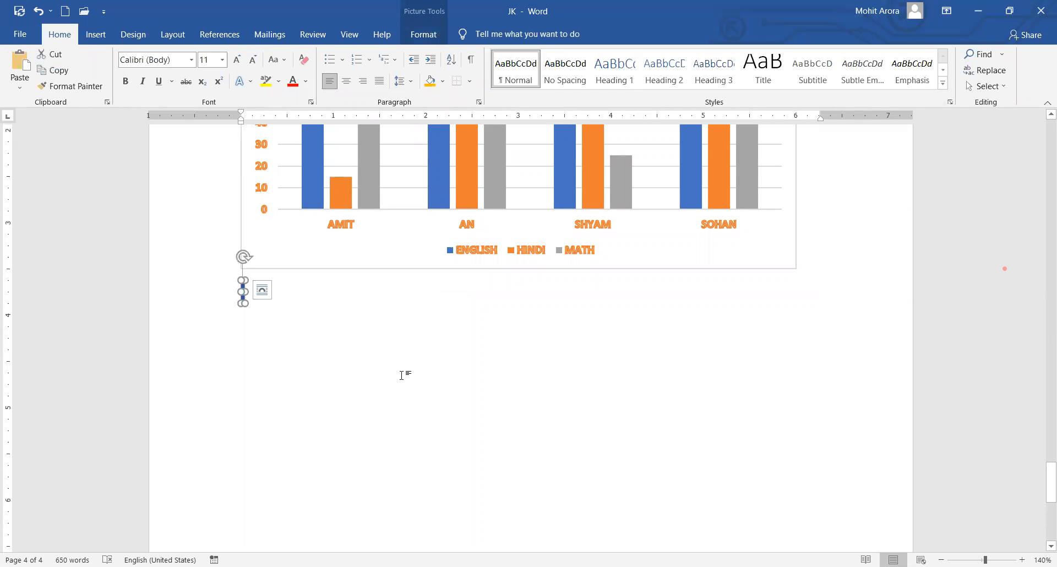
pyautogui.press('Delete')
# Clip the File menu list (Save As, Print, Share, Export, Close) onto page 4.
pyautogui.click(101, 39)
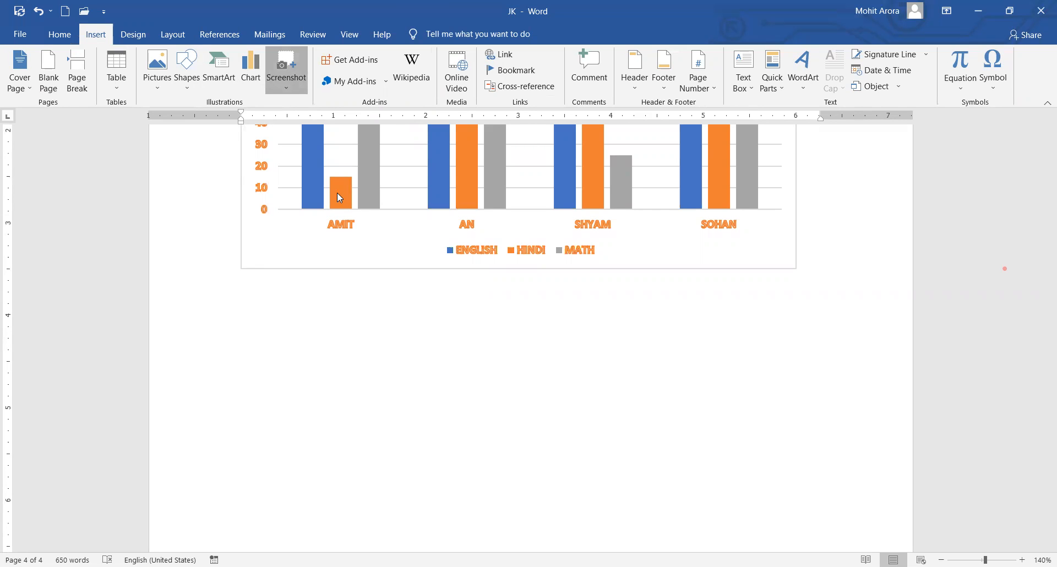
pyautogui.scroll(-4, 535, 310)
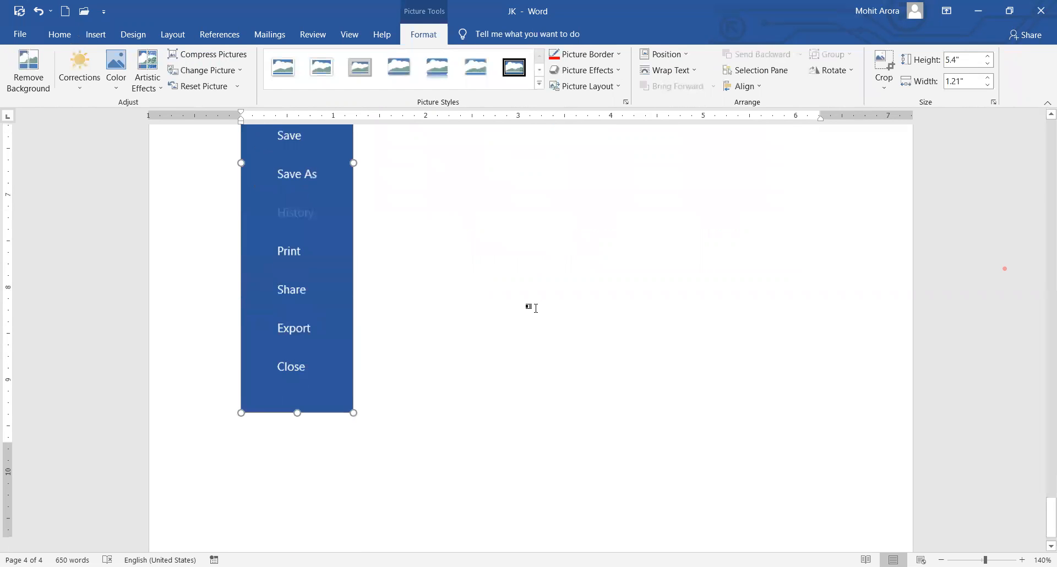
pyautogui.scroll(8, 534, 309)
pyautogui.scroll(-8, 516, 290)
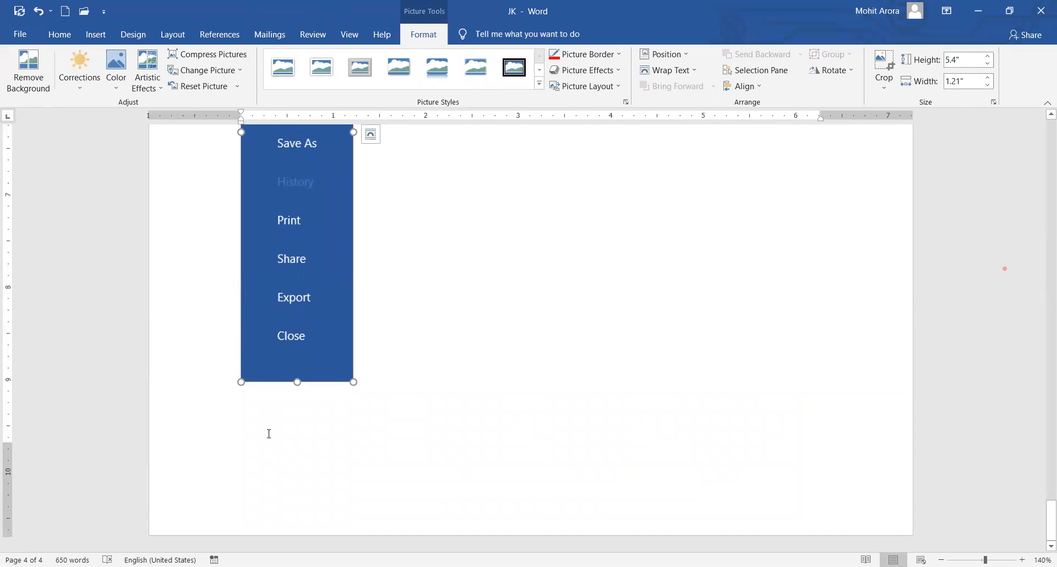
pyautogui.click(295, 438)
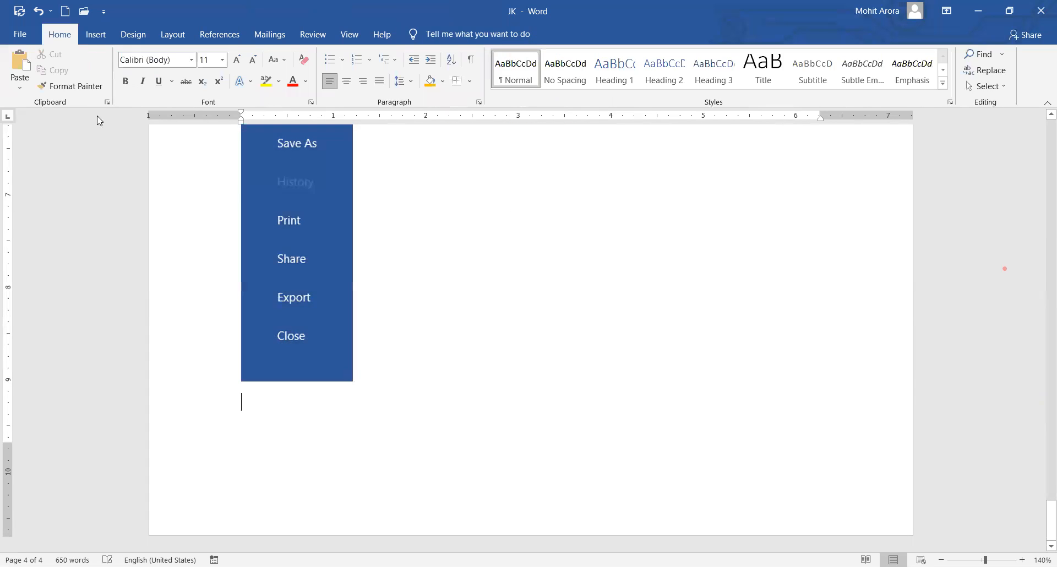
pyautogui.click(96, 35)
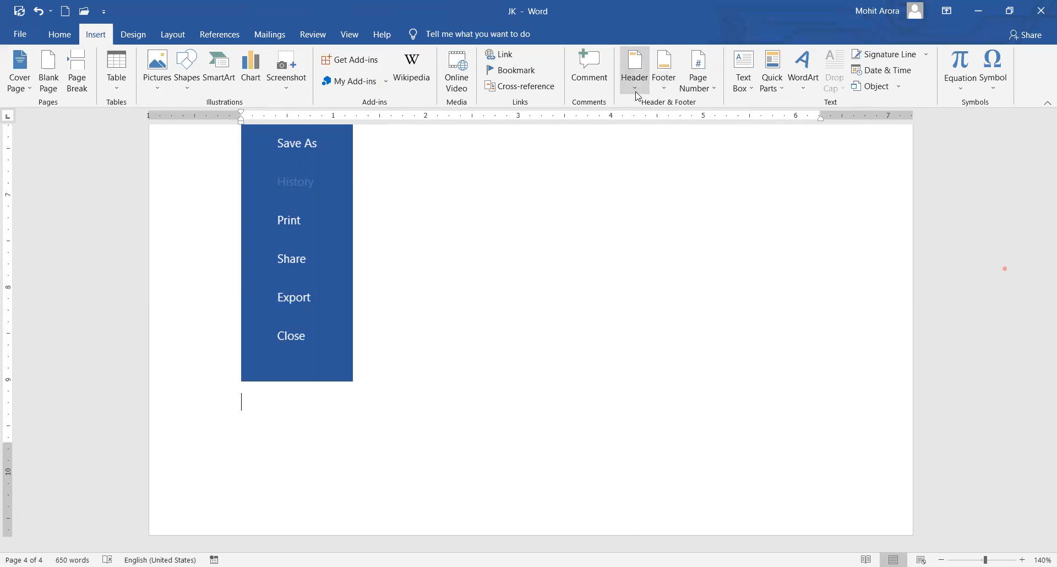
# Type 'AN EBOOK BY .......' into the page header and close header editing.
pyautogui.click(637, 95)
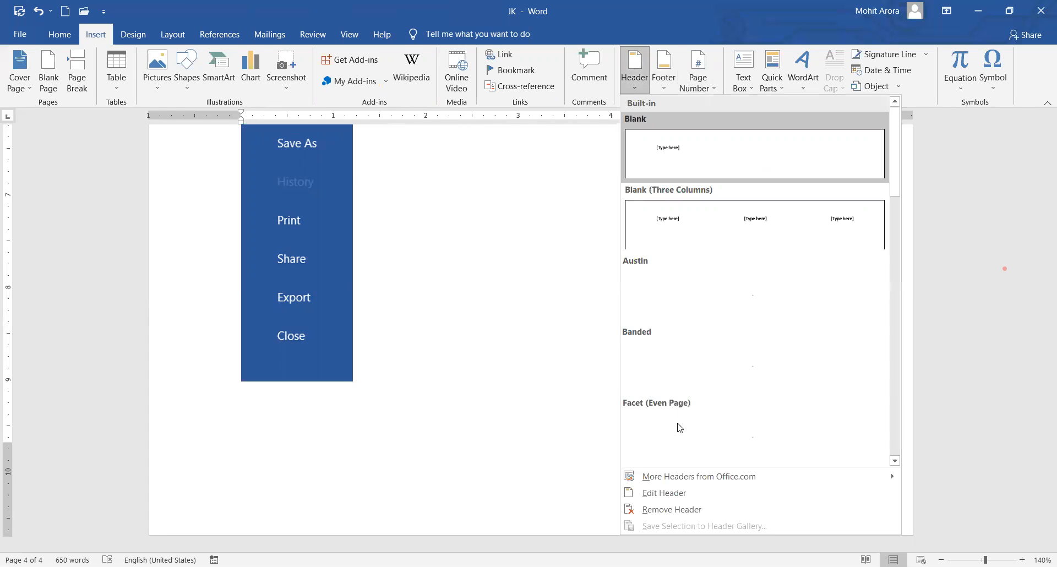
pyautogui.click(681, 494)
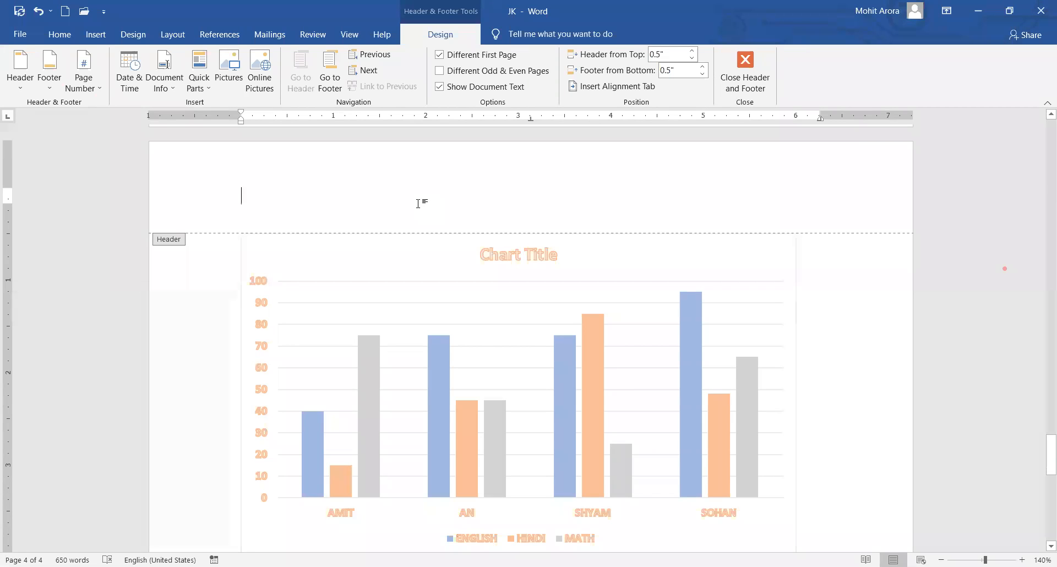
pyautogui.write('AN')
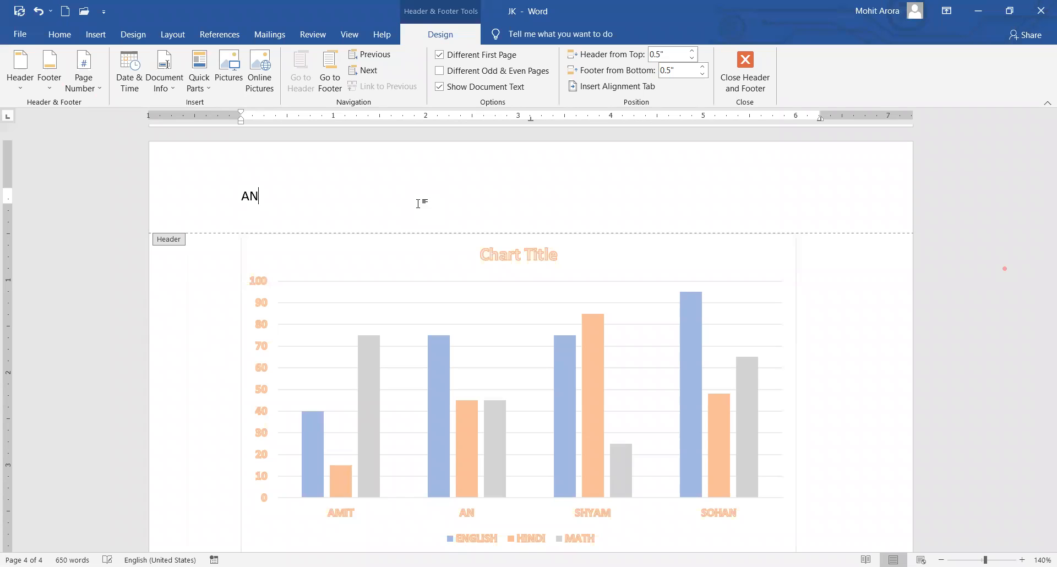
pyautogui.write(' EBOOK BY')
pyautogui.write('.......')
pyautogui.click(745, 75)
pyautogui.scroll(1, 500, 249)
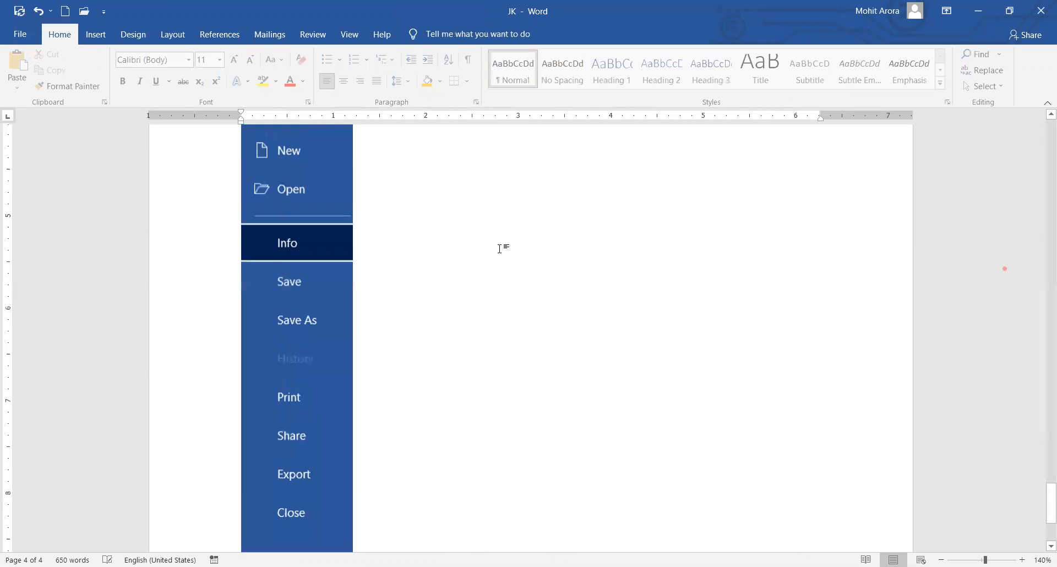
pyautogui.scroll(6, 501, 249)
pyautogui.scroll(-4, 374, 376)
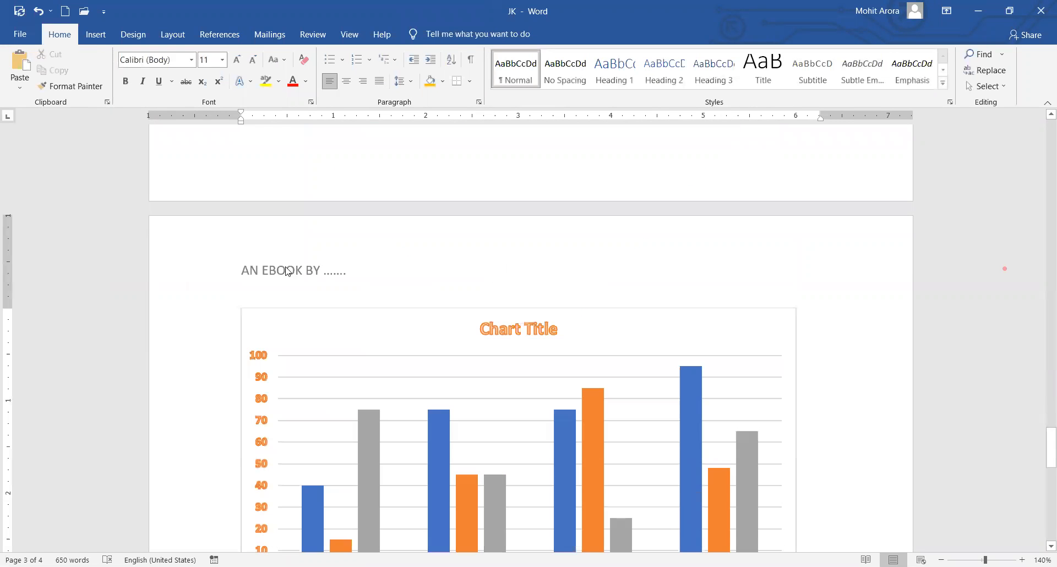
pyautogui.scroll(6, 571, 286)
pyautogui.scroll(5, 567, 282)
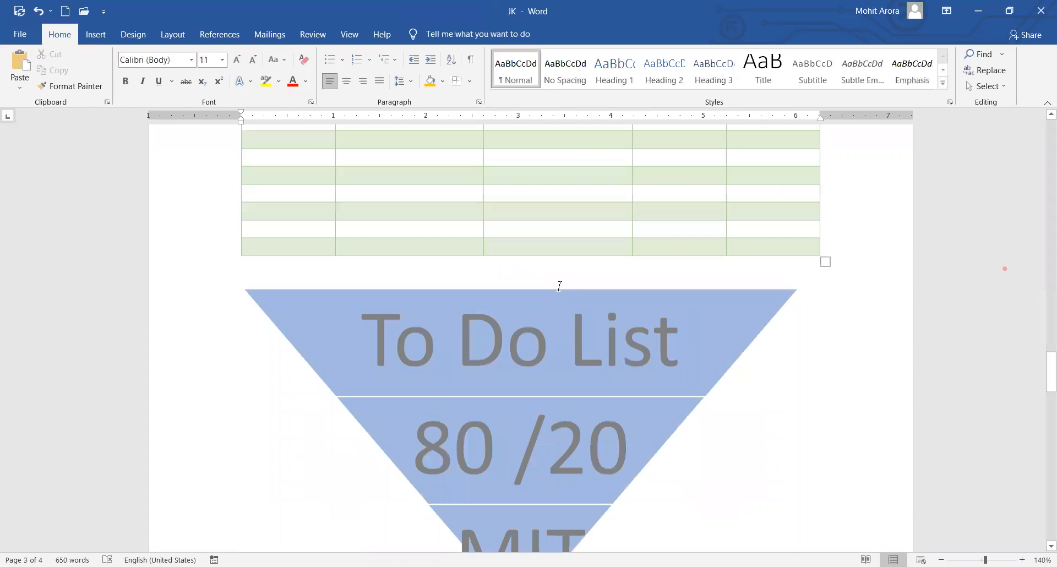
pyautogui.scroll(6, 287, 380)
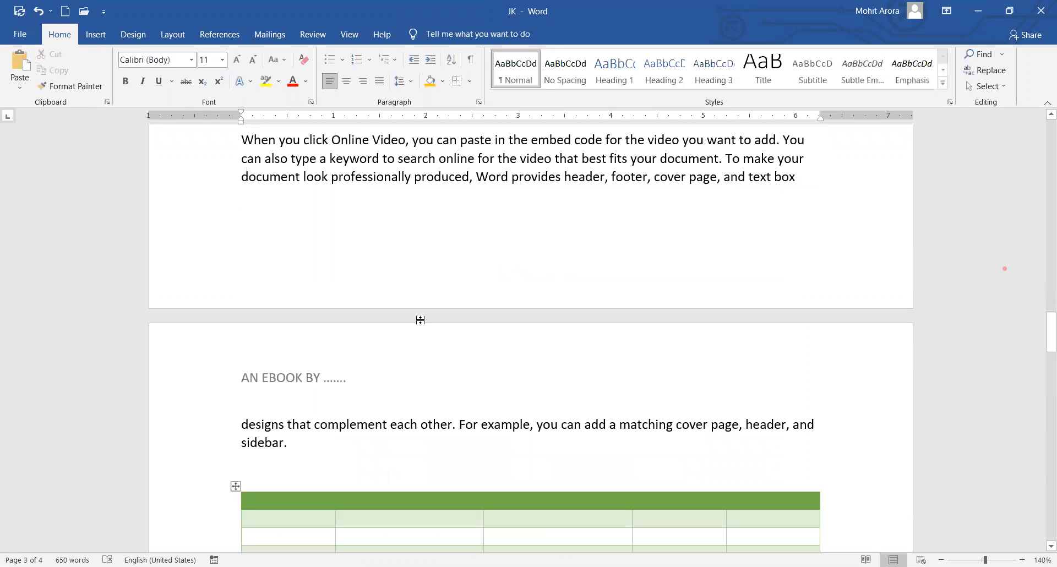
pyautogui.scroll(5, 422, 319)
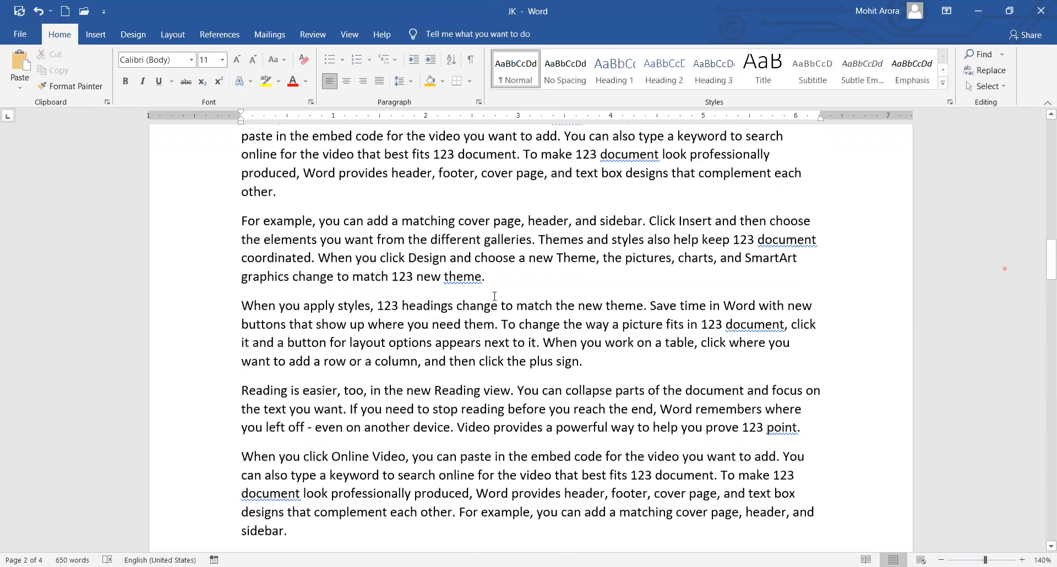
pyautogui.scroll(15, 495, 288)
pyautogui.scroll(-7, 495, 275)
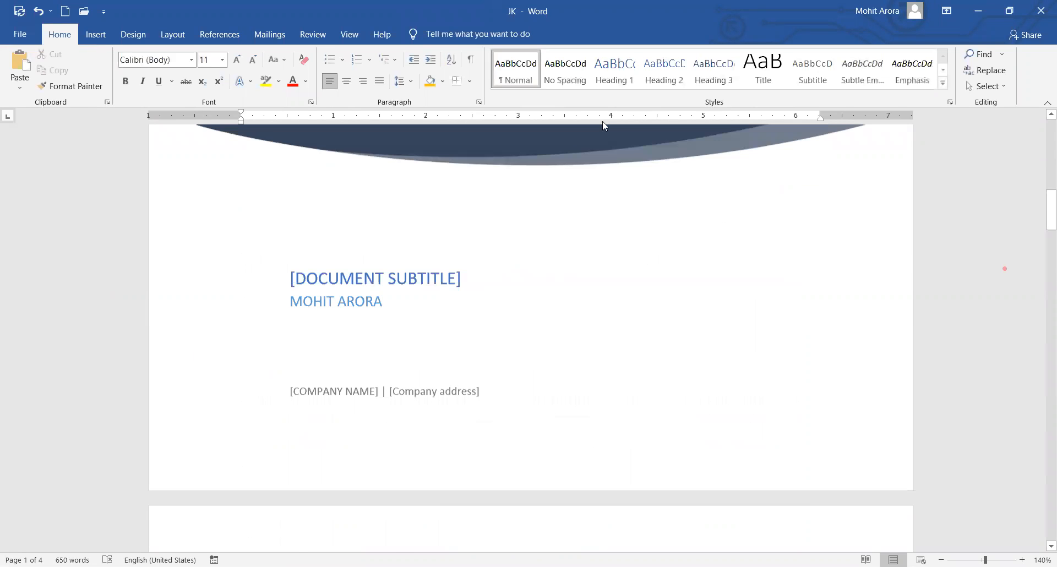
pyautogui.scroll(-4, 603, 125)
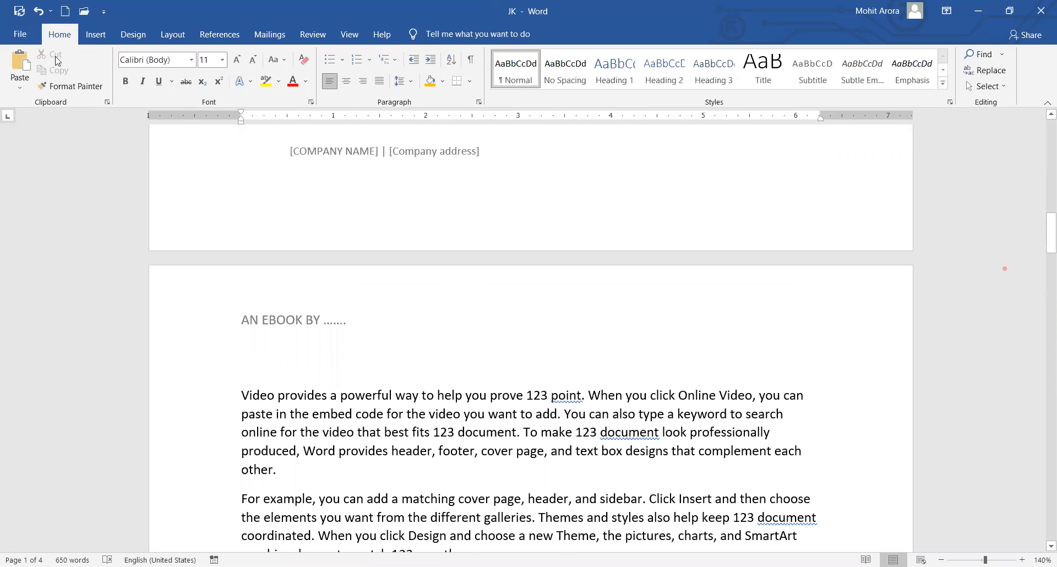
# Add Plain Number 2 page numbers centred at the bottom of the pages.
pyautogui.click(102, 35)
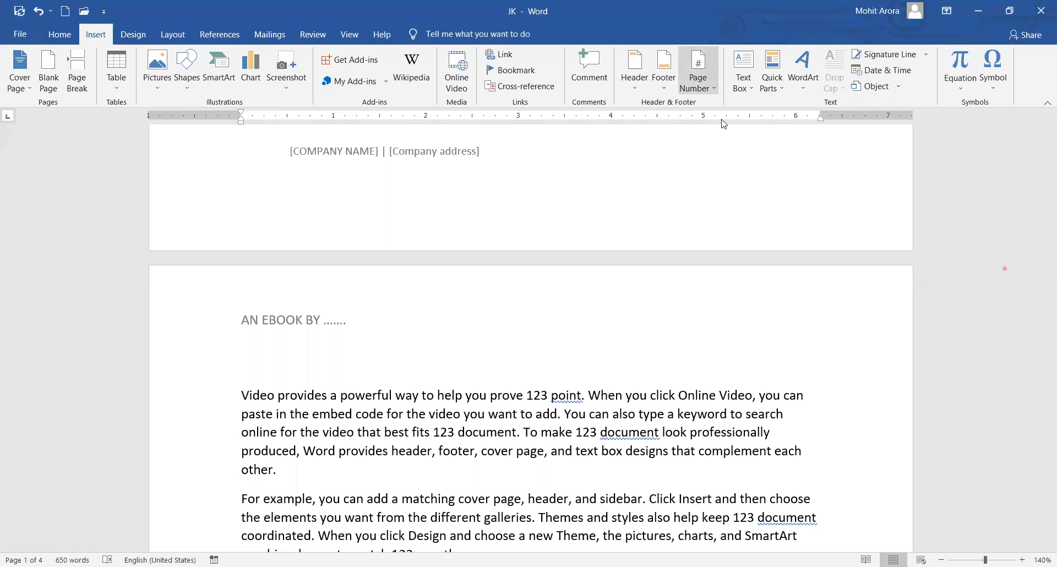
pyautogui.moveTo(723, 124)
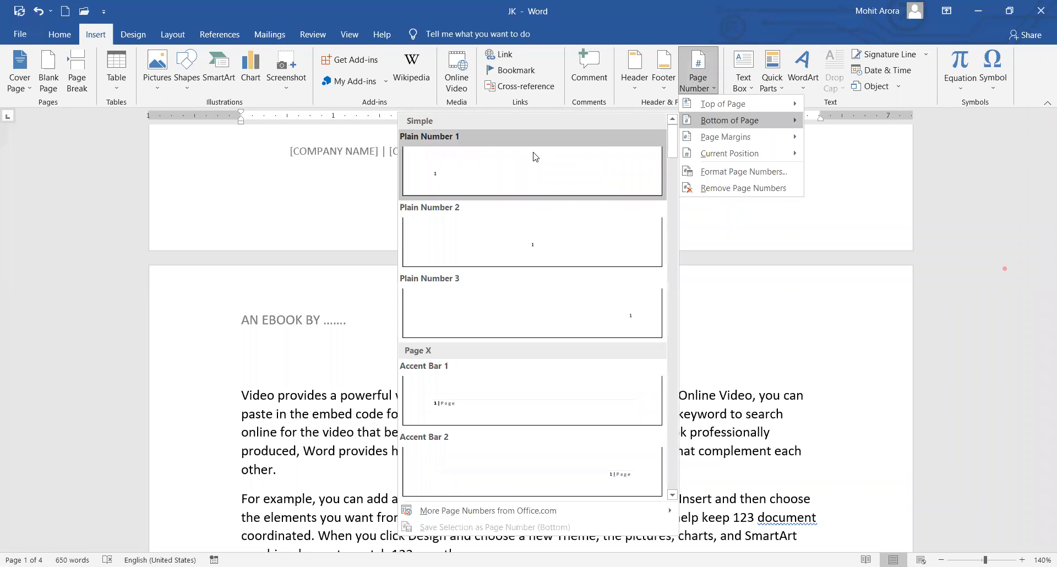
pyautogui.click(533, 251)
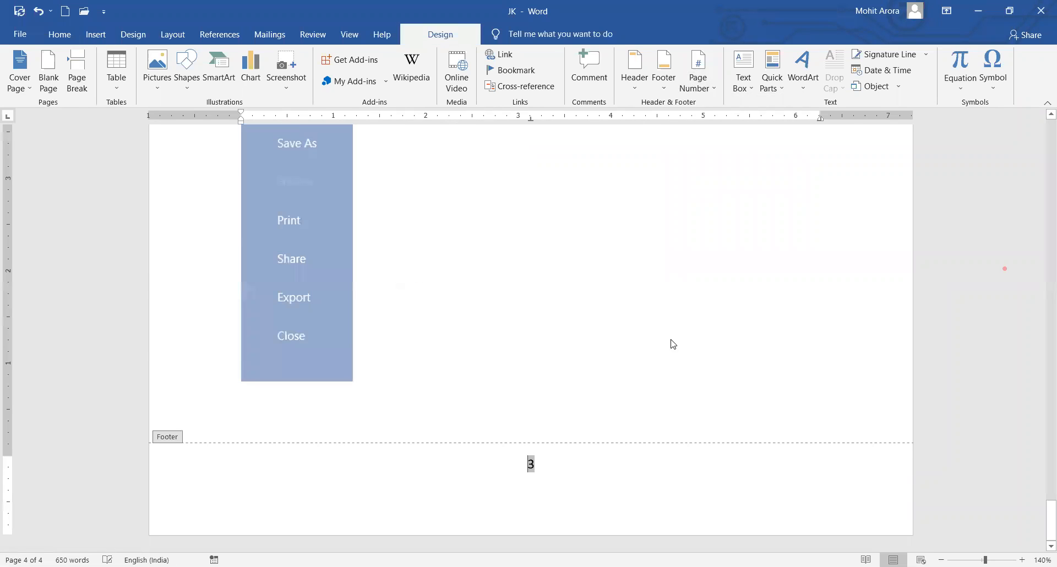
pyautogui.click(749, 76)
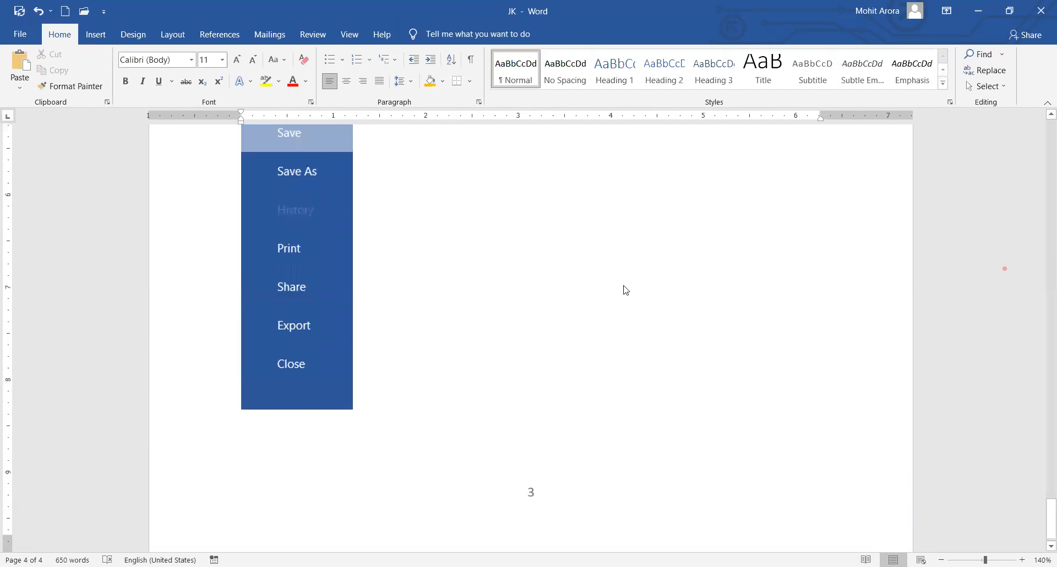
# Scroll up and down through the document to check the page numbers.
pyautogui.scroll(10, 625, 288)
pyautogui.scroll(-3, 668, 264)
pyautogui.scroll(10, 690, 272)
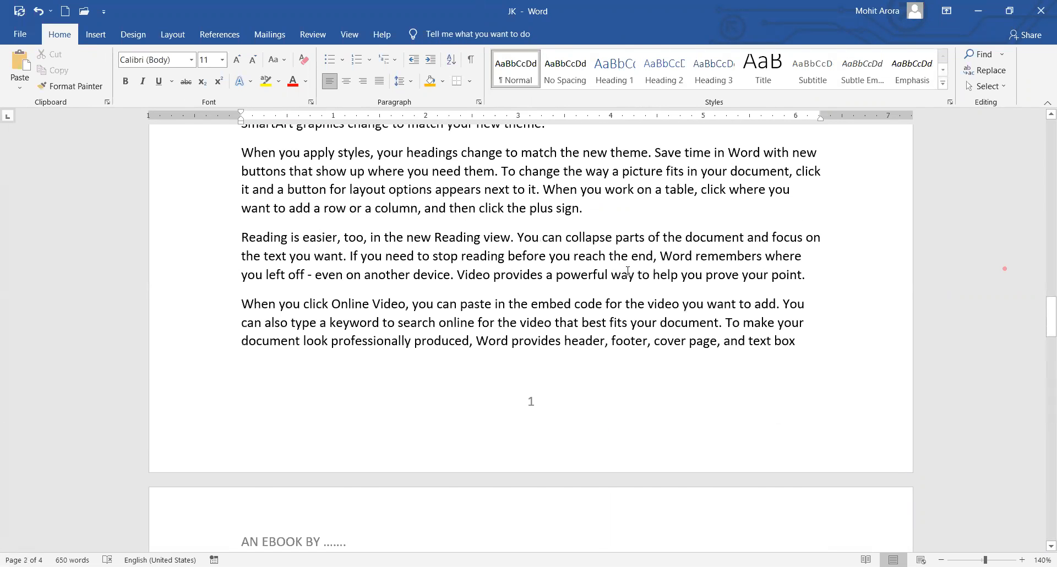
pyautogui.scroll(-3, 569, 234)
pyautogui.scroll(10, 608, 264)
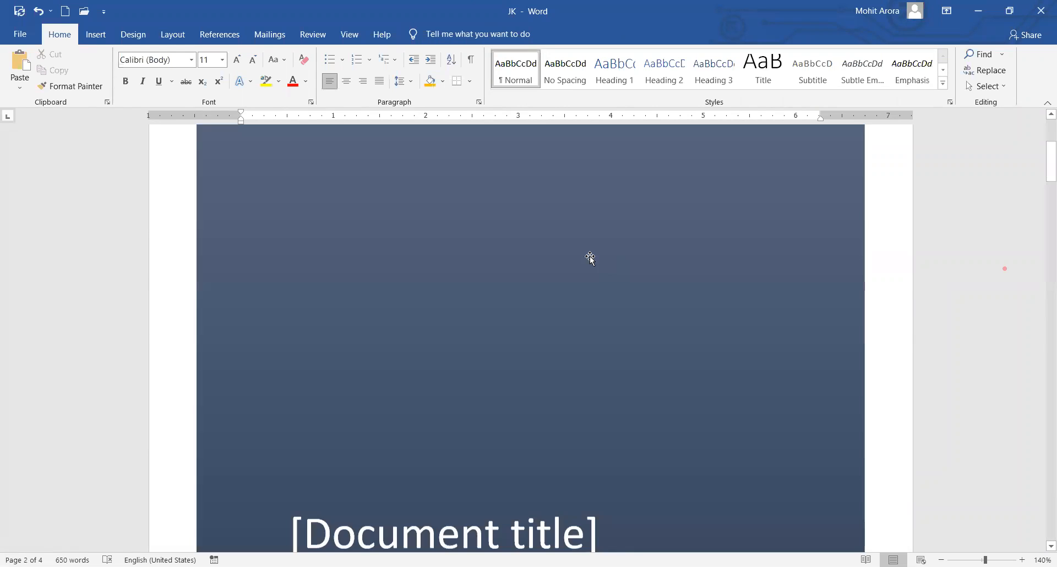
pyautogui.scroll(5, 581, 251)
pyautogui.scroll(-10, 570, 251)
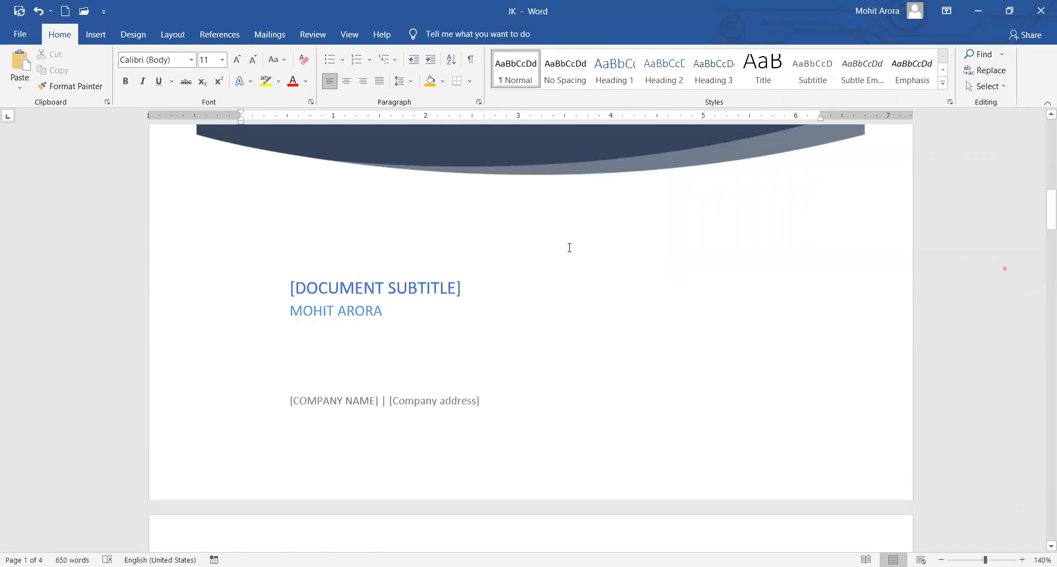
pyautogui.scroll(10, 569, 249)
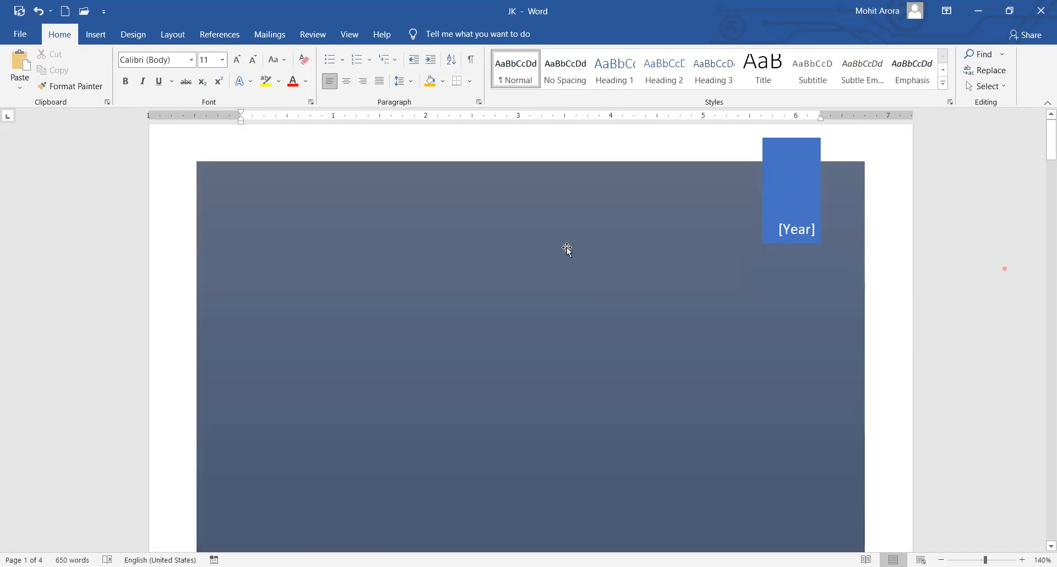
pyautogui.scroll(-5, 568, 251)
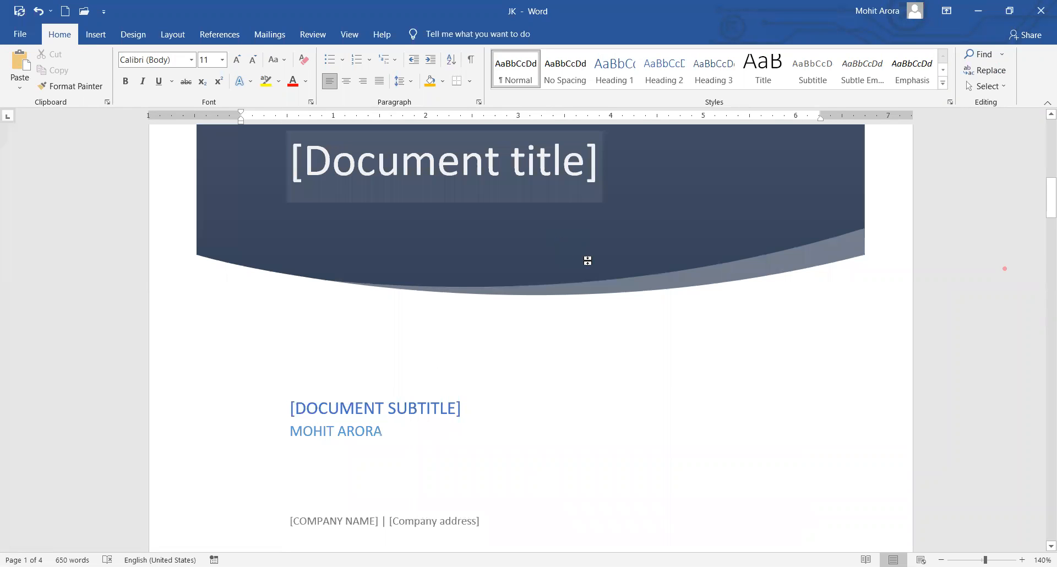
pyautogui.scroll(-10, 600, 339)
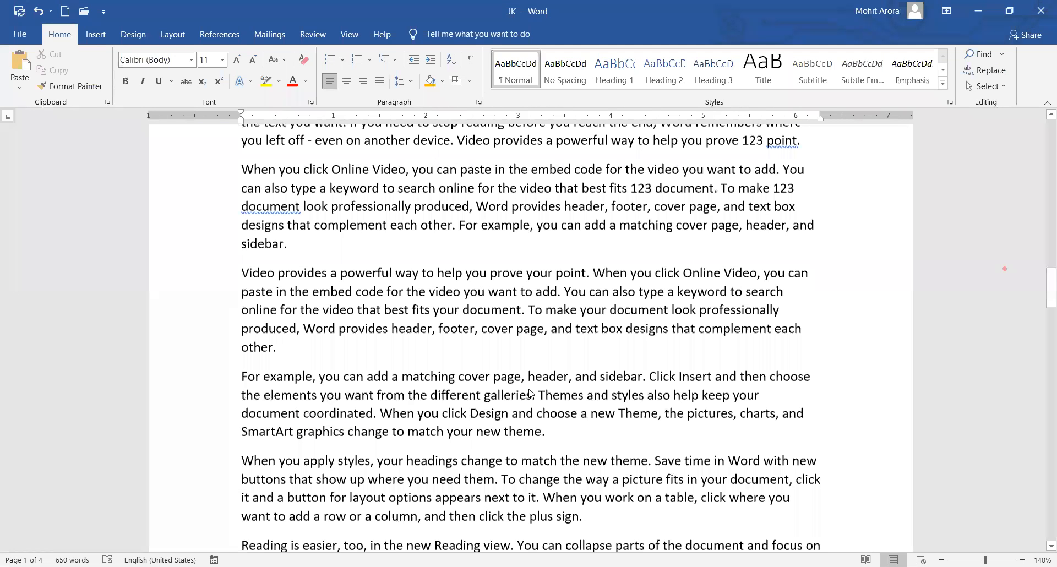
pyautogui.scroll(-6, 530, 393)
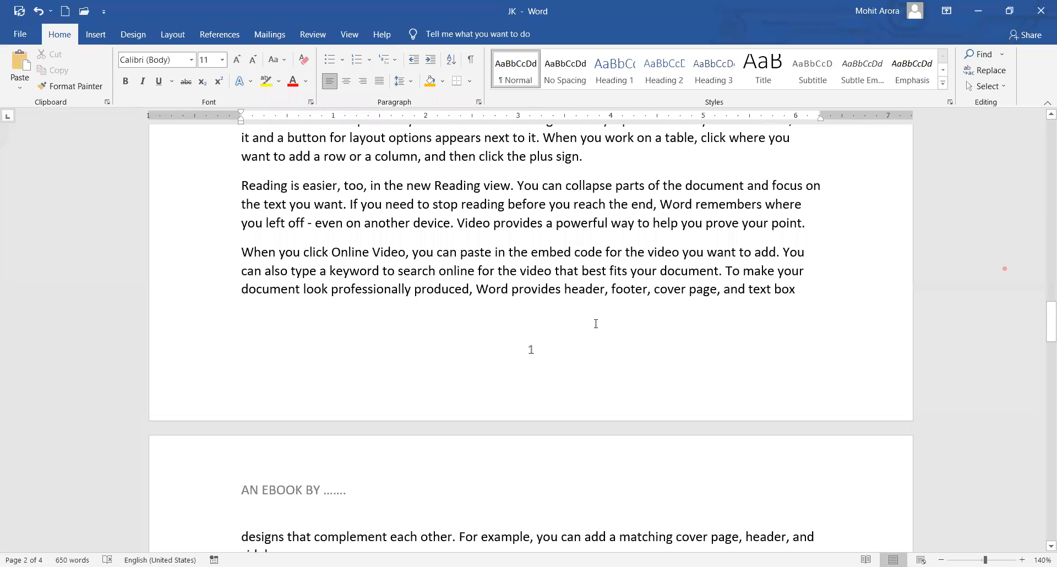
pyautogui.scroll(-15, 592, 321)
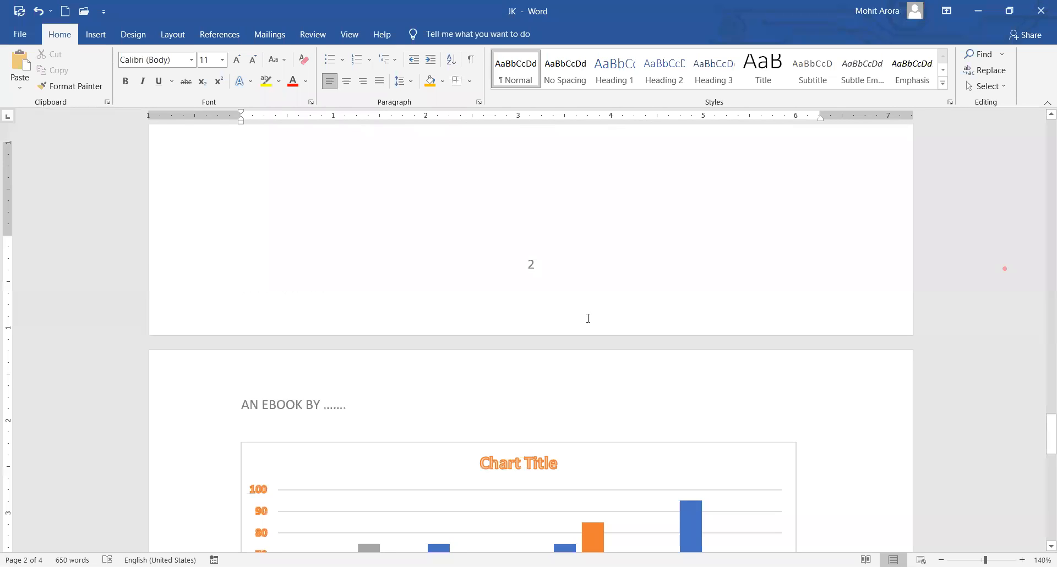
# Go to the last page and open the WordArt style gallery.
pyautogui.scroll(-15, 588, 318)
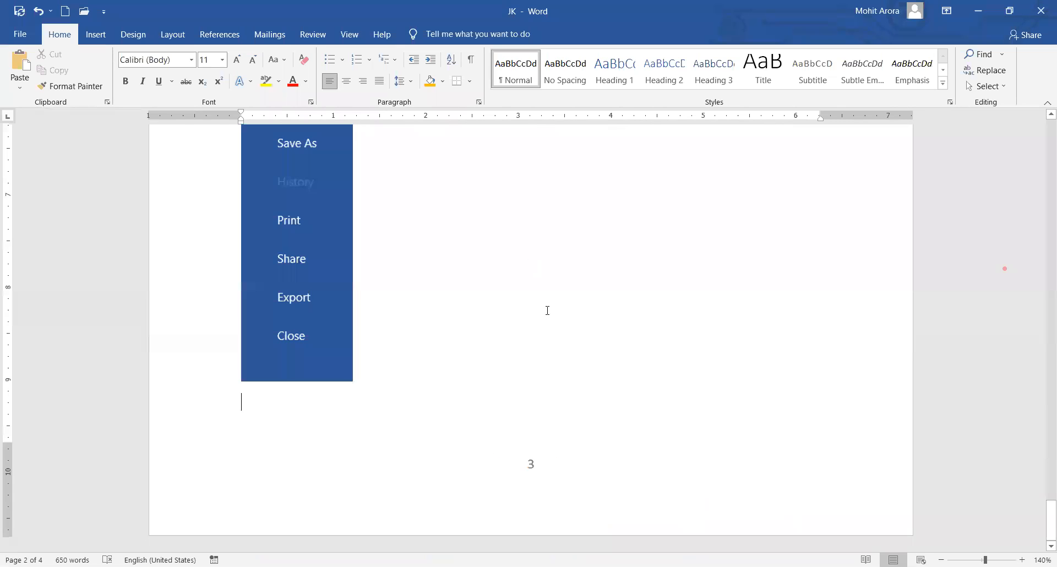
pyautogui.click(98, 35)
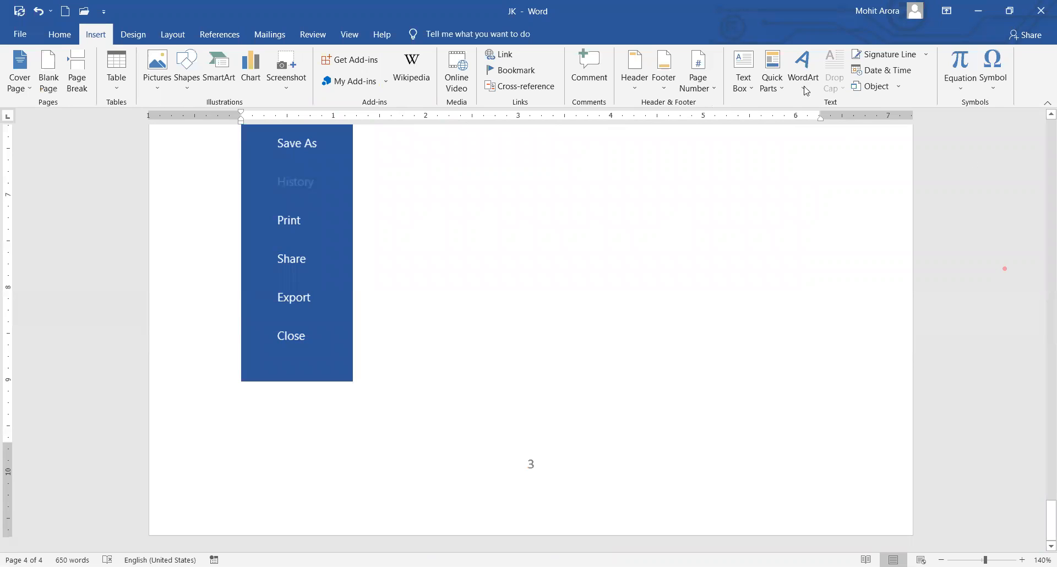
pyautogui.click(803, 70)
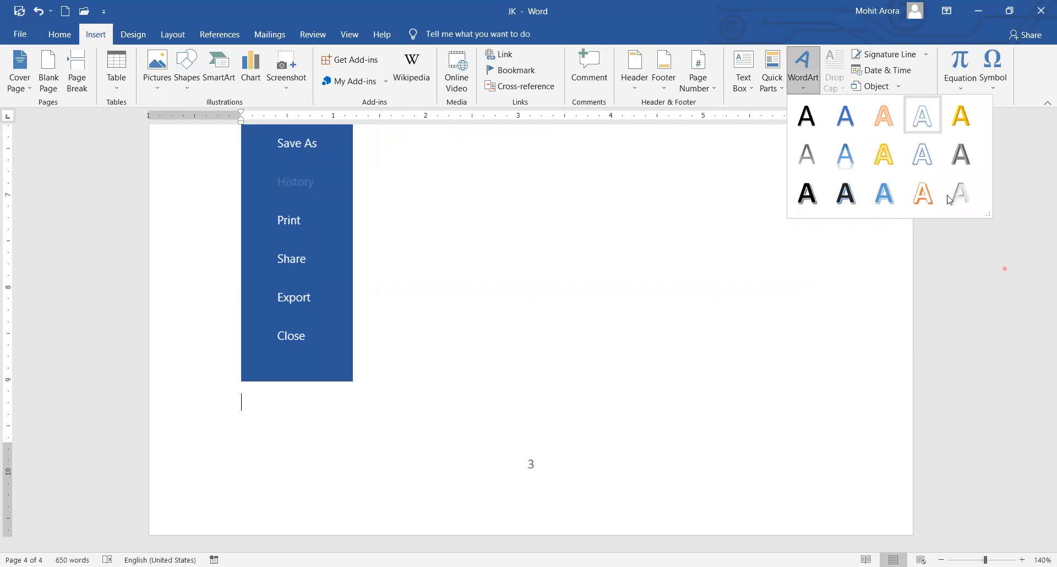
# Insert outlined WordArt on the last page containing the author's name.
pyautogui.click(927, 124)
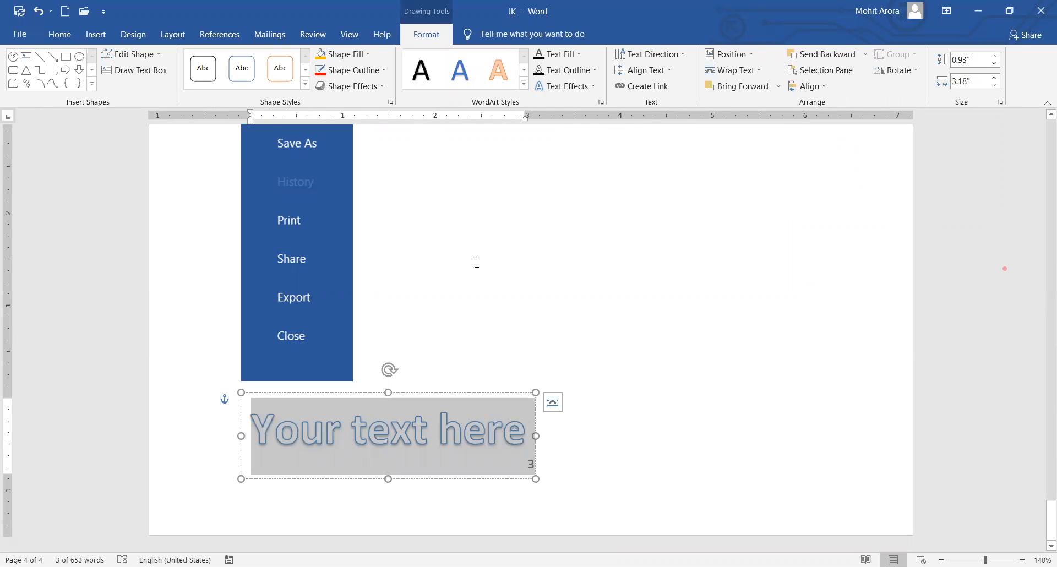
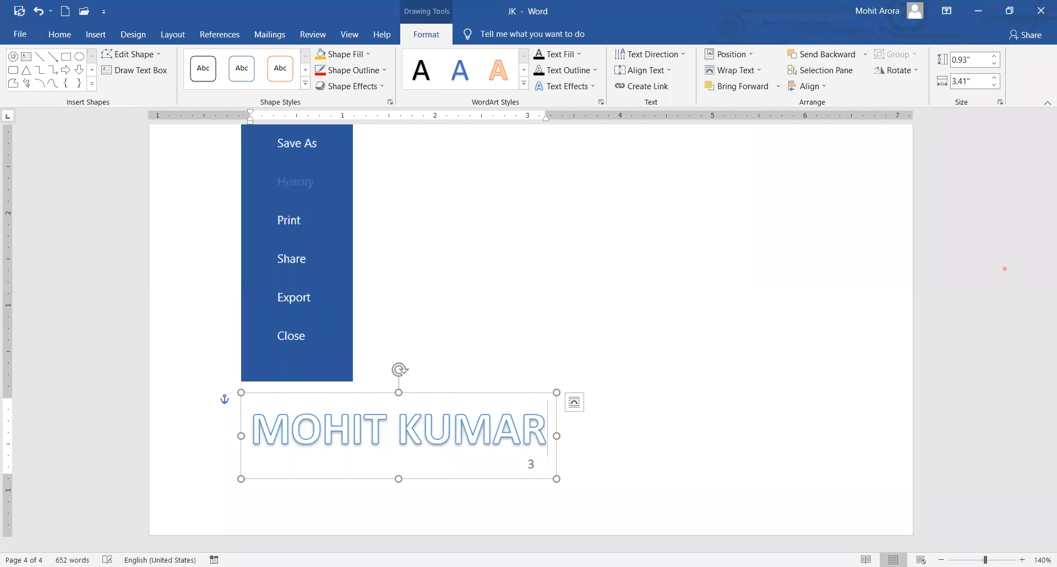
pyautogui.click(507, 474)
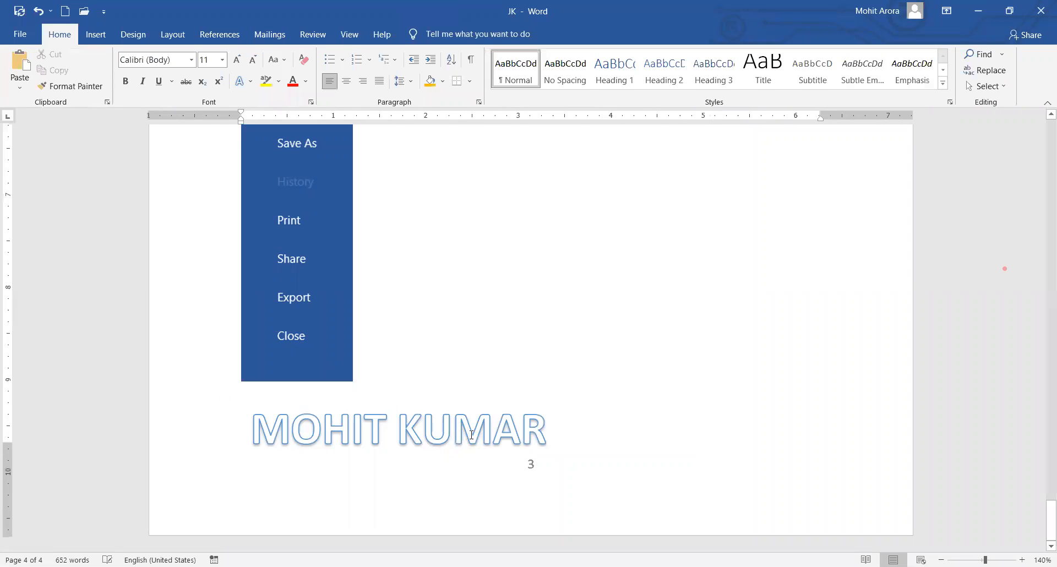
# Give the WordArt box an orange-filled shape style after trying and undoing a blue one.
pyautogui.click(472, 453)
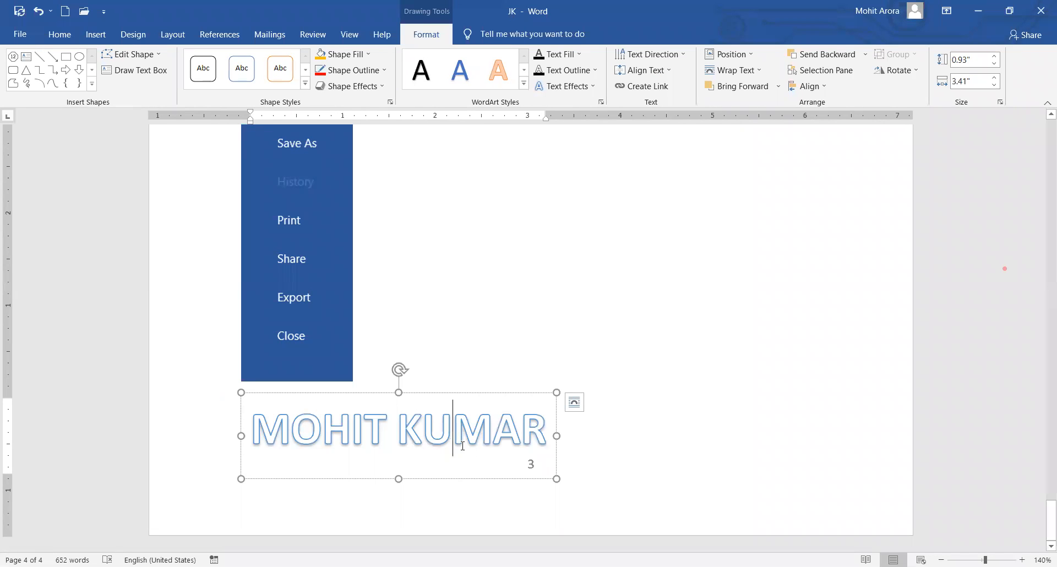
pyautogui.click(305, 84)
pyautogui.click(241, 214)
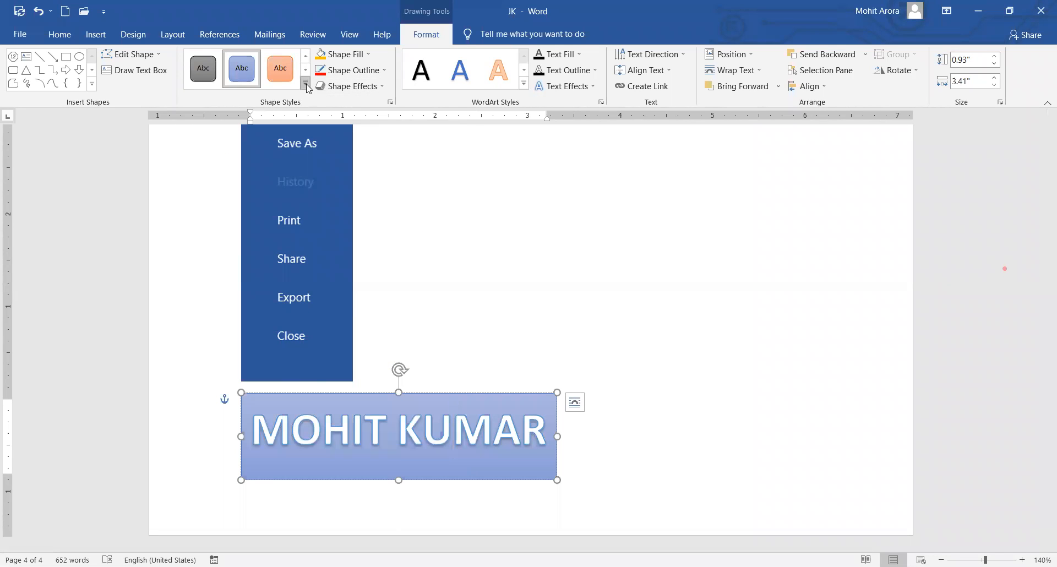
pyautogui.hotkey('ctrl', 'z')
pyautogui.click(677, 427)
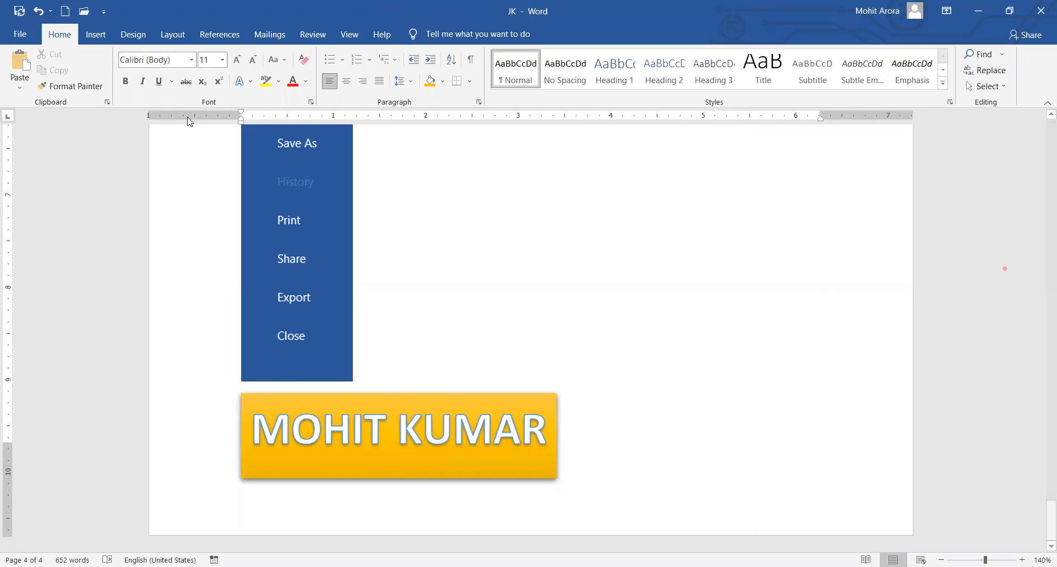
pyautogui.click(96, 34)
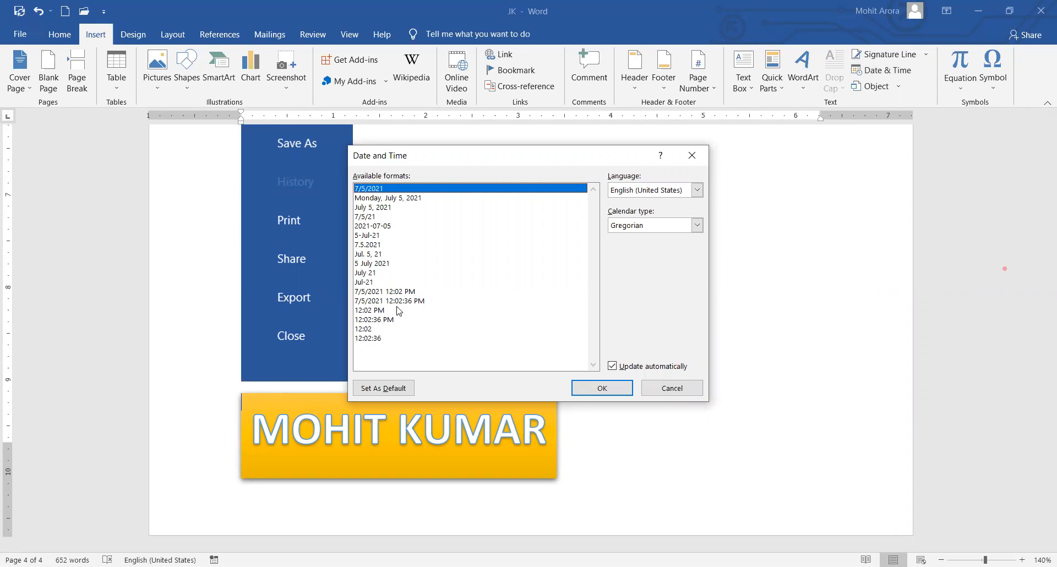
# Insert the date with full time, then add a blank line before the name WordArt.
pyautogui.click(404, 301)
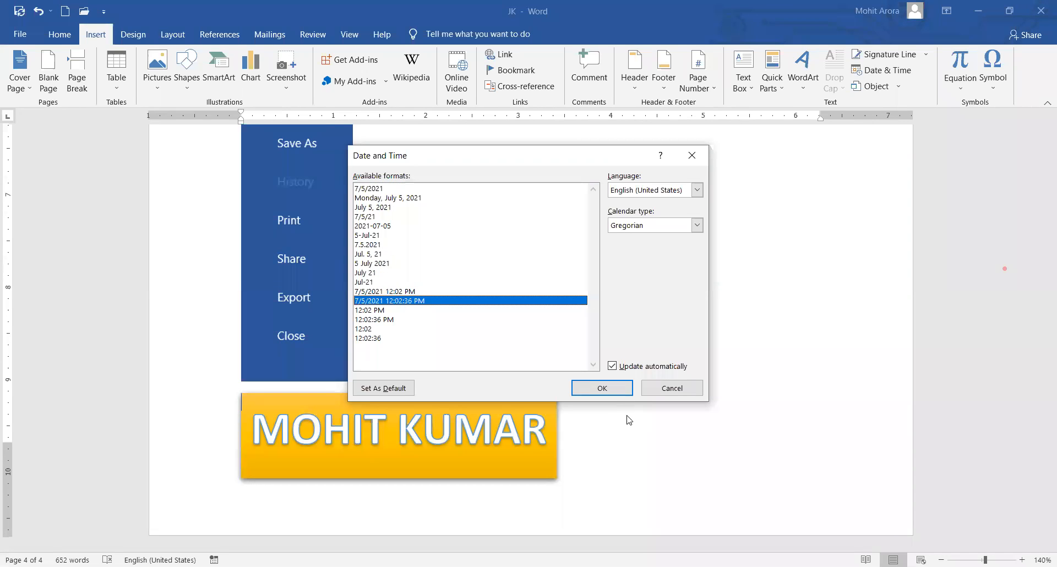
pyautogui.click(602, 389)
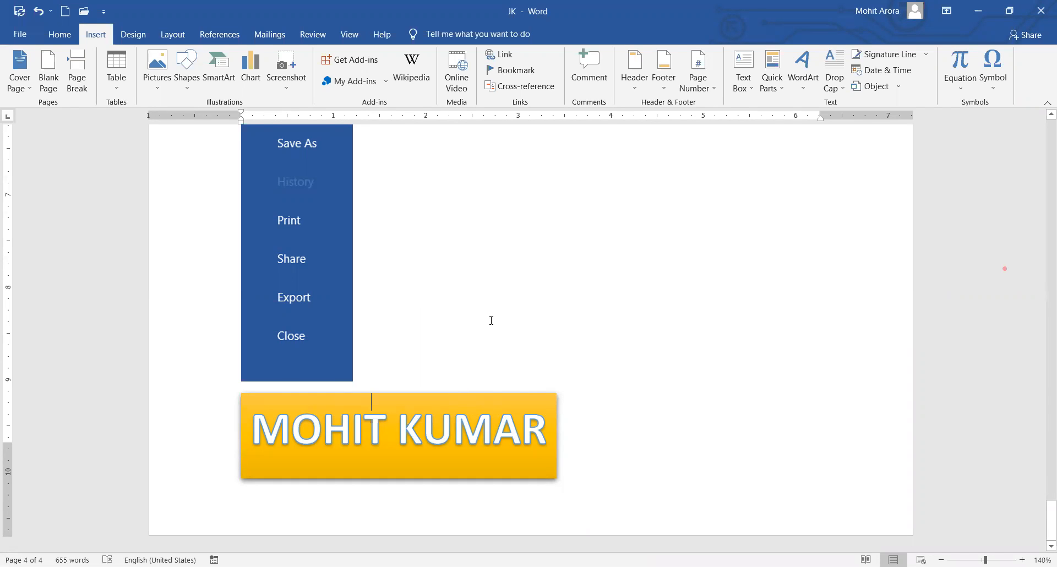
pyautogui.scroll(3, 532, 366)
pyautogui.scroll(-3, 532, 366)
pyautogui.click(360, 504)
pyautogui.click(435, 362)
pyautogui.press('Return')
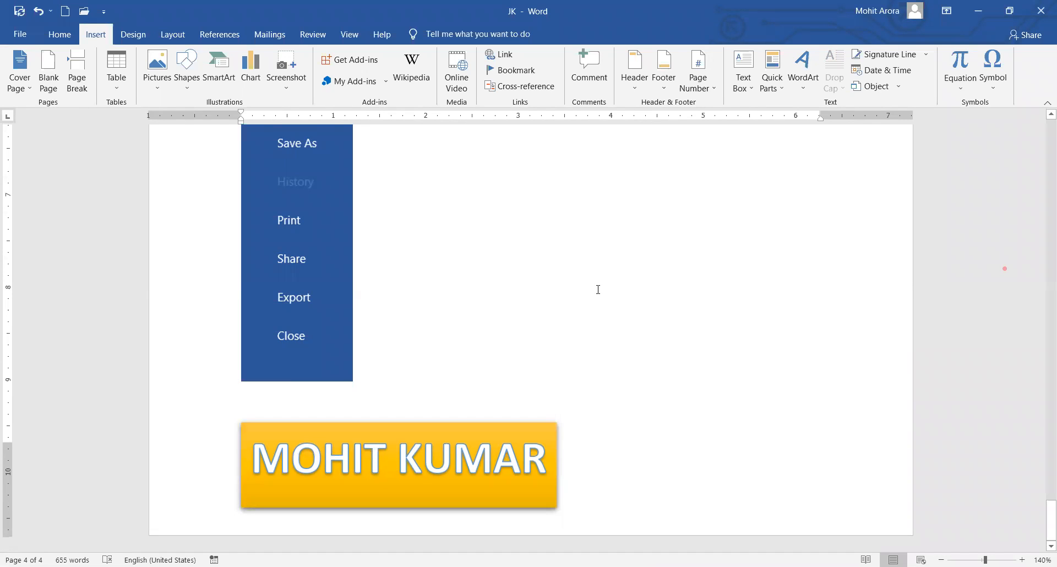
# Insert the date and time 7/5/2021 12:02:57 PM and start a new line below it.
pyautogui.click(883, 71)
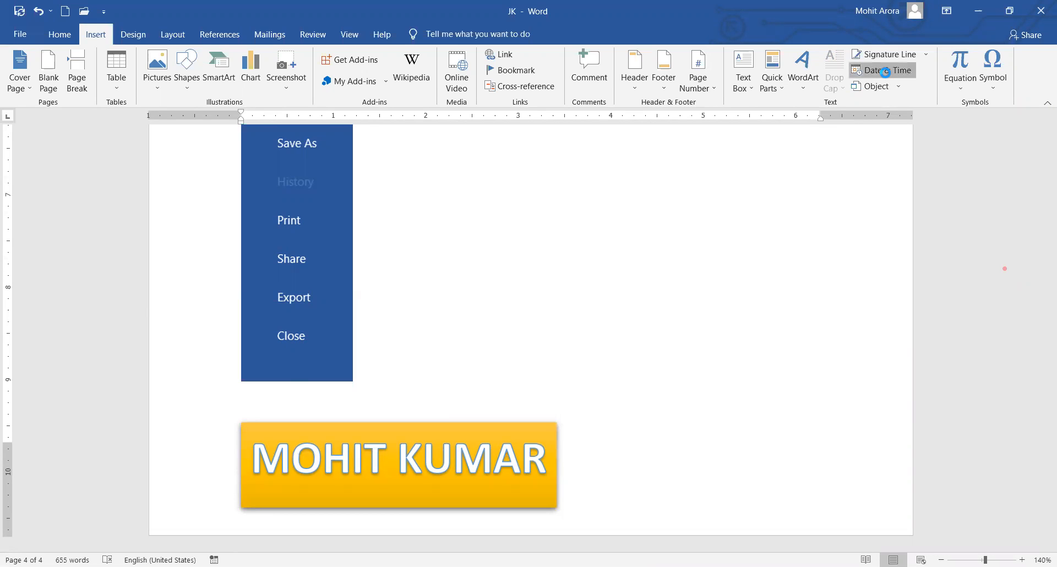
pyautogui.click(398, 301)
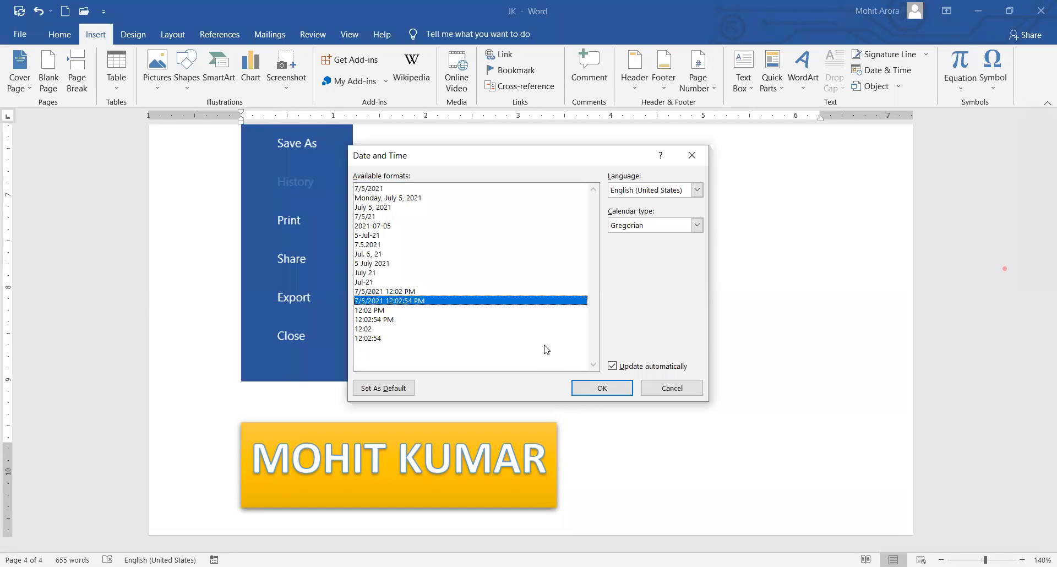
pyautogui.click(601, 390)
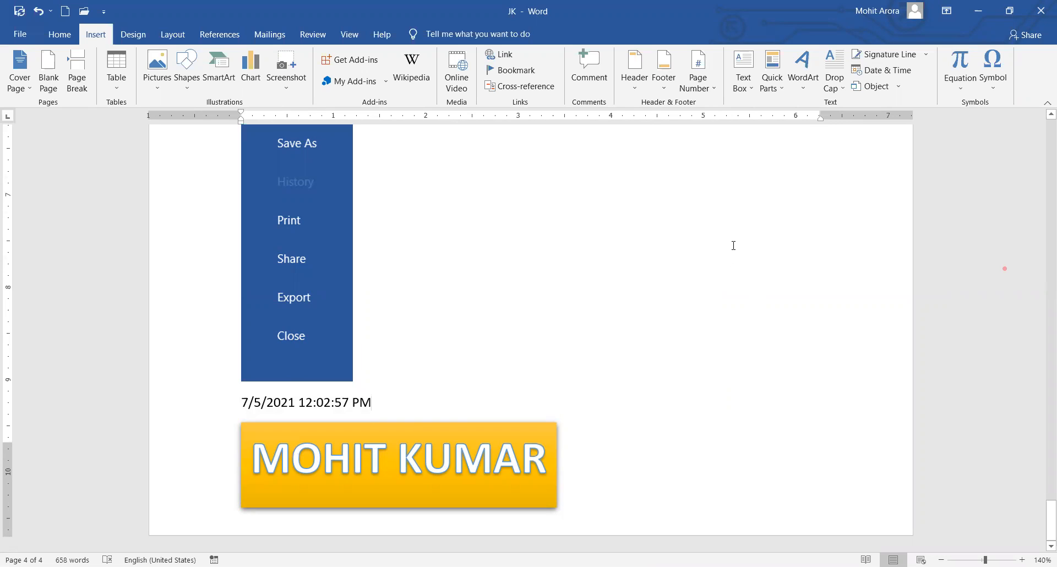
pyautogui.press('Return')
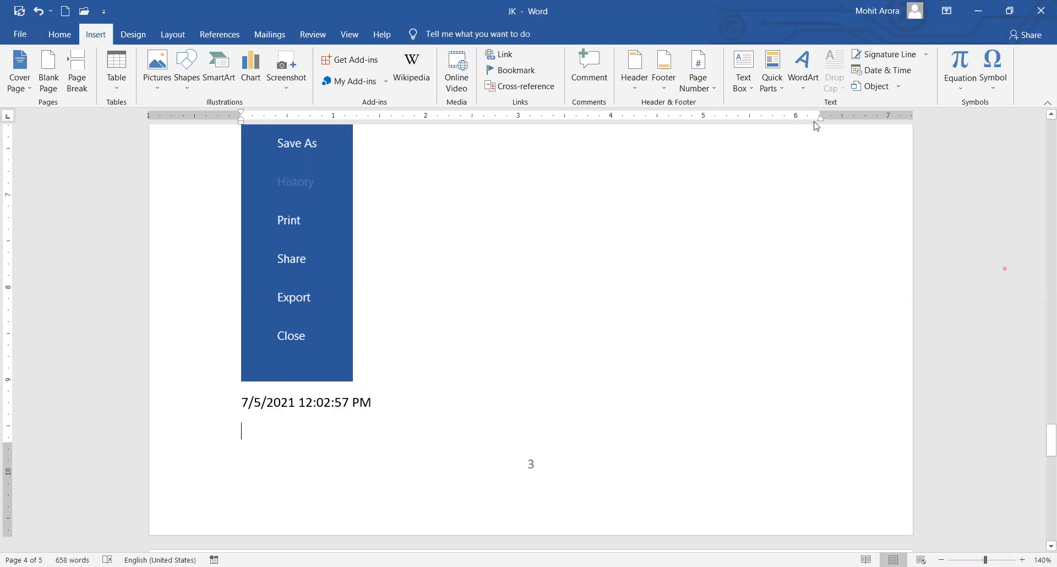
# Insert the built-in Fourier Series equation and change f(x) to f(Y).
pyautogui.click(960, 90)
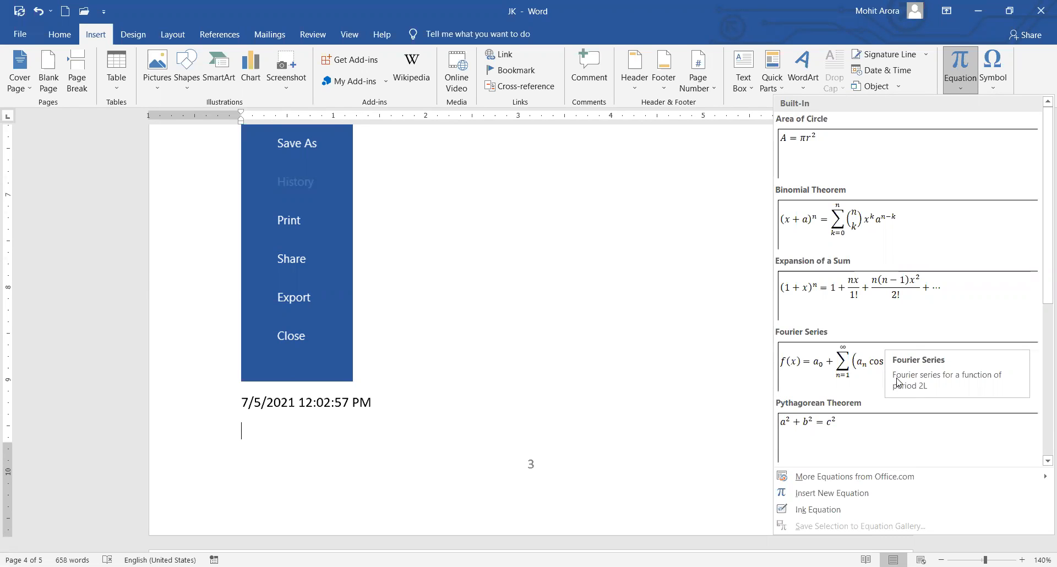
pyautogui.click(847, 370)
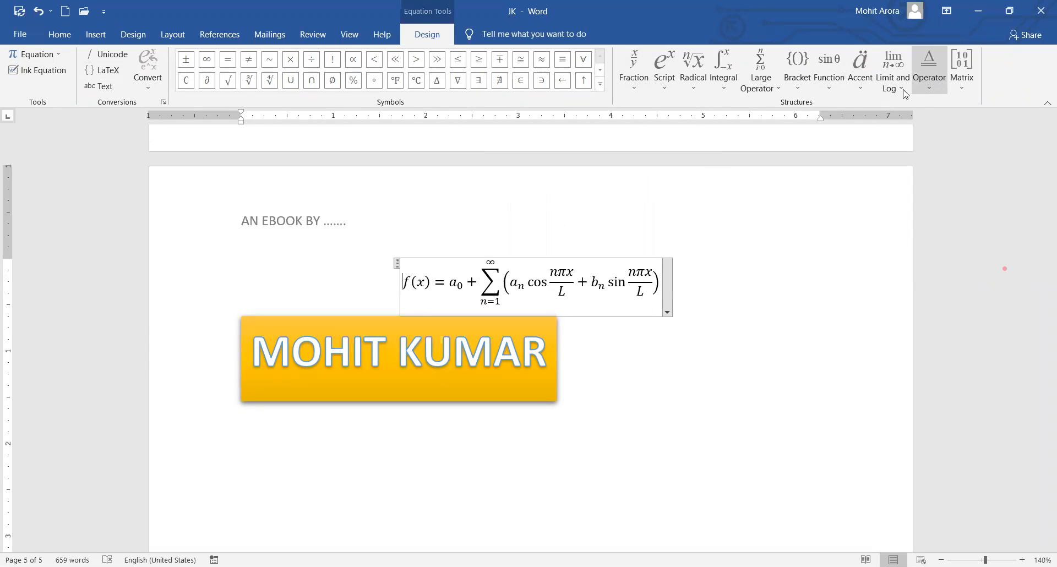
pyautogui.doubleClick(422, 282)
pyautogui.write('Y')
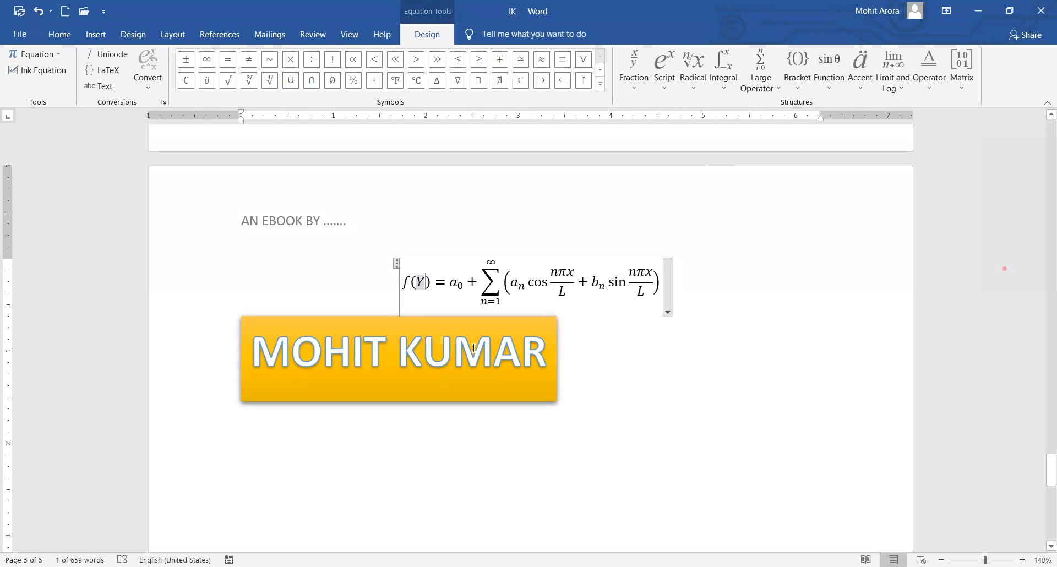
# Append the quadratic-formula fraction from the Radical list after the bracket.
pyautogui.click(647, 299)
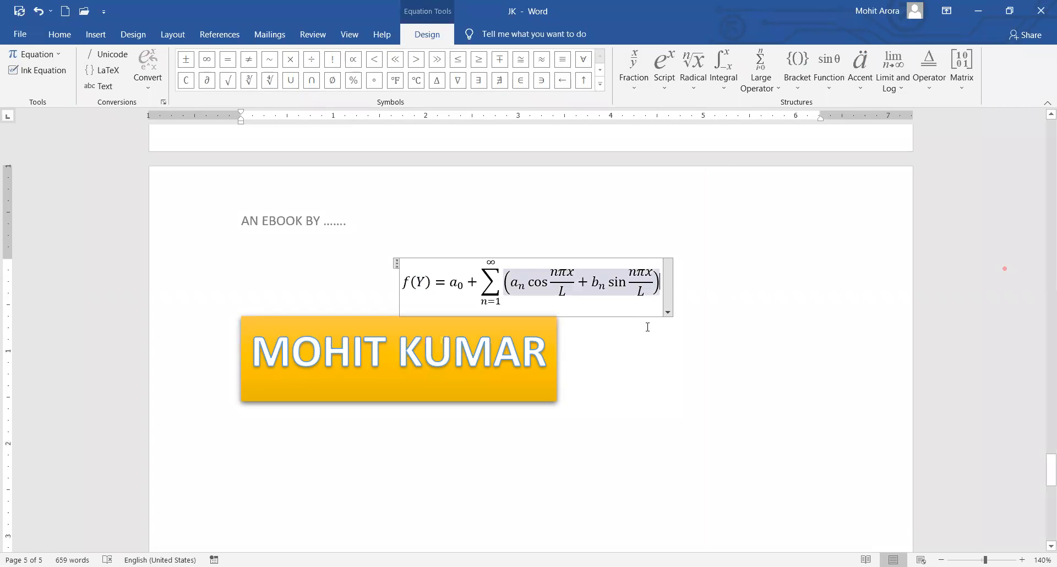
pyautogui.click(694, 71)
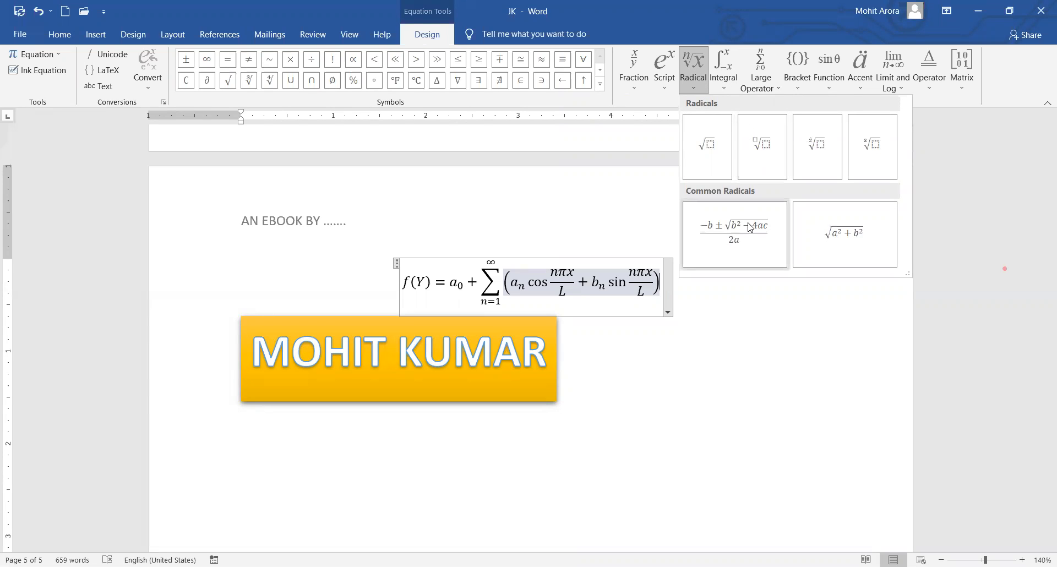
pyautogui.click(748, 222)
pyautogui.click(627, 440)
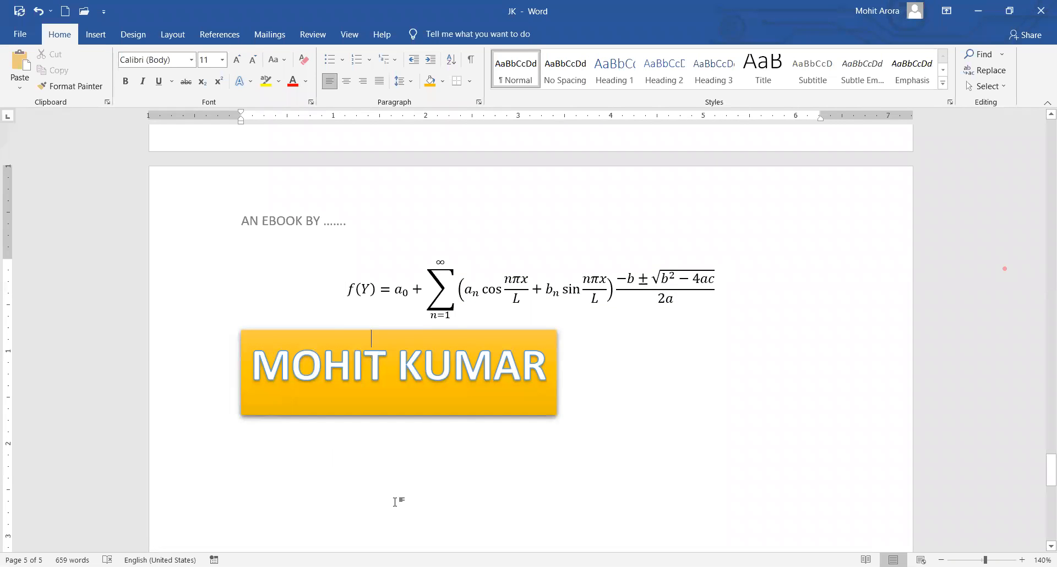
# Place the insertion point on the line below the orange name banner.
pyautogui.click(336, 499)
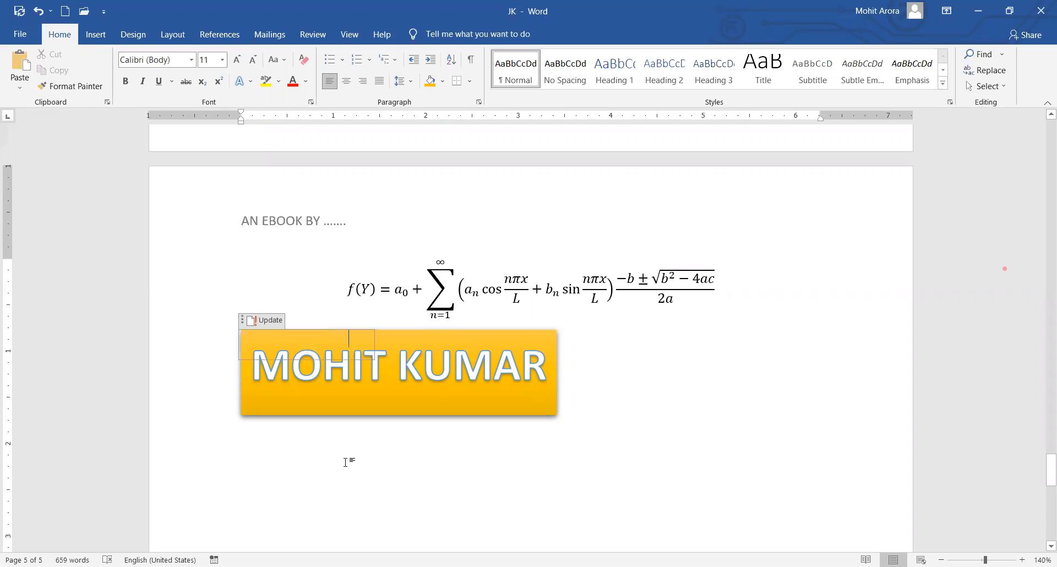
pyautogui.click(346, 462)
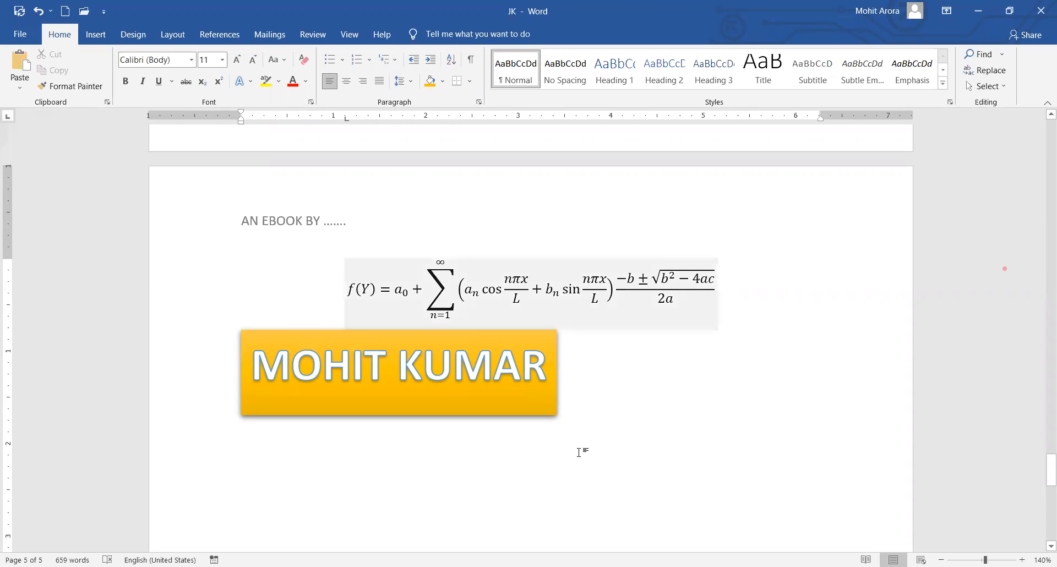
pyautogui.click(370, 455)
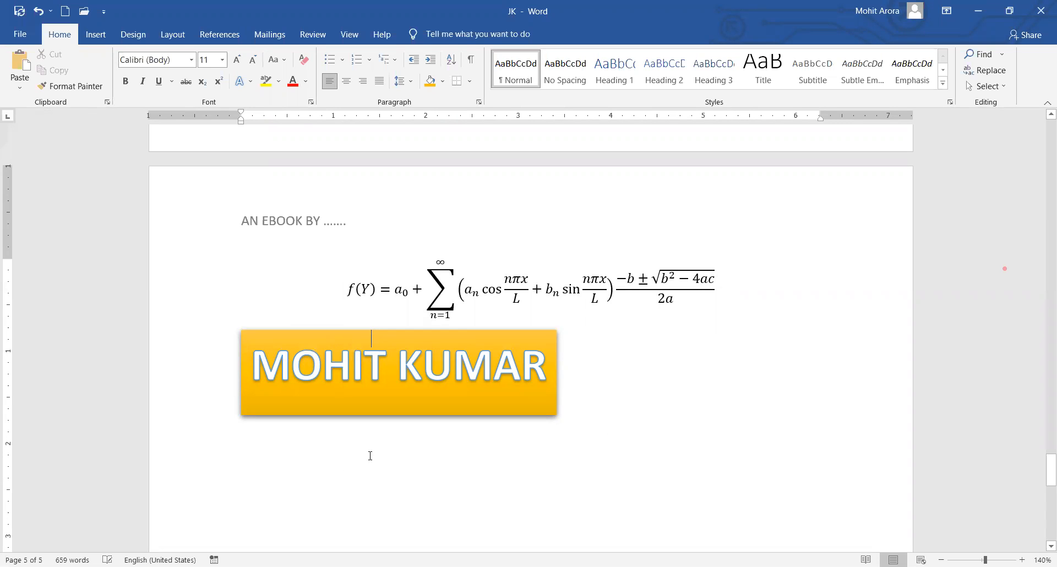
pyautogui.click(95, 35)
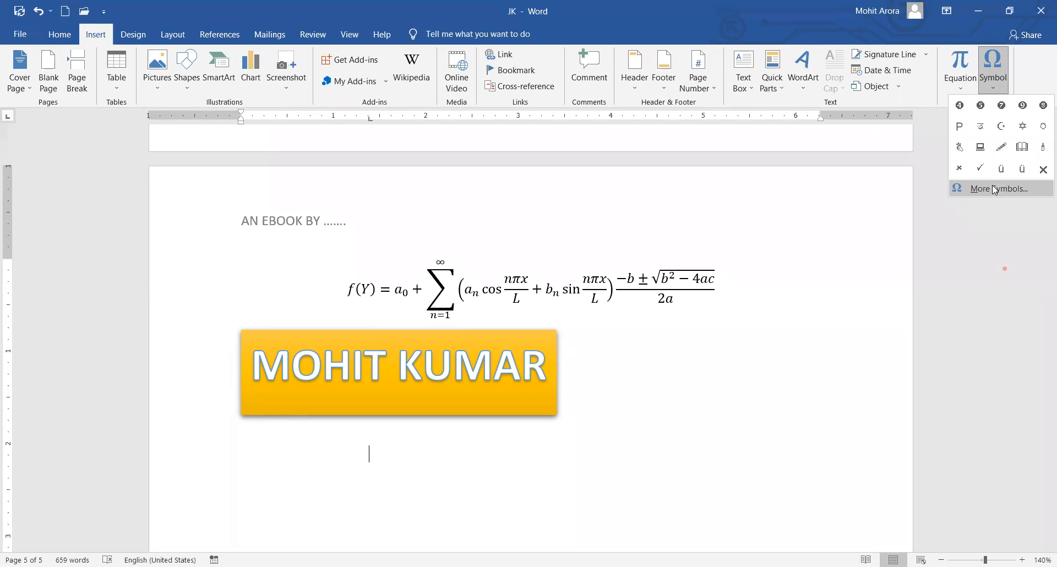
# Insert the Wingdings checked-box symbol (code 254) below the name banner.
pyautogui.click(716, 329)
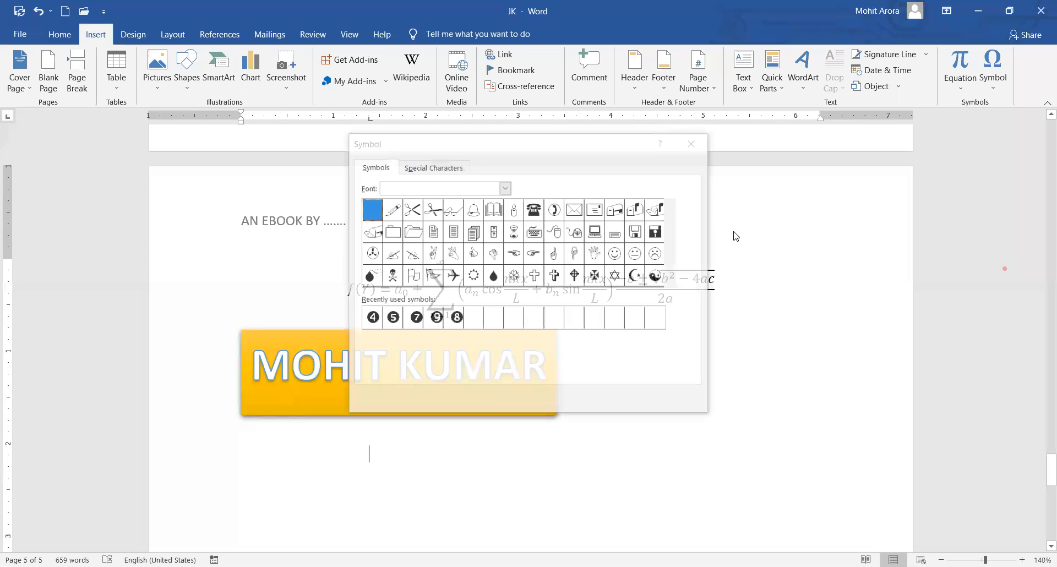
pyautogui.moveTo(673, 216); pyautogui.dragTo(676, 291)
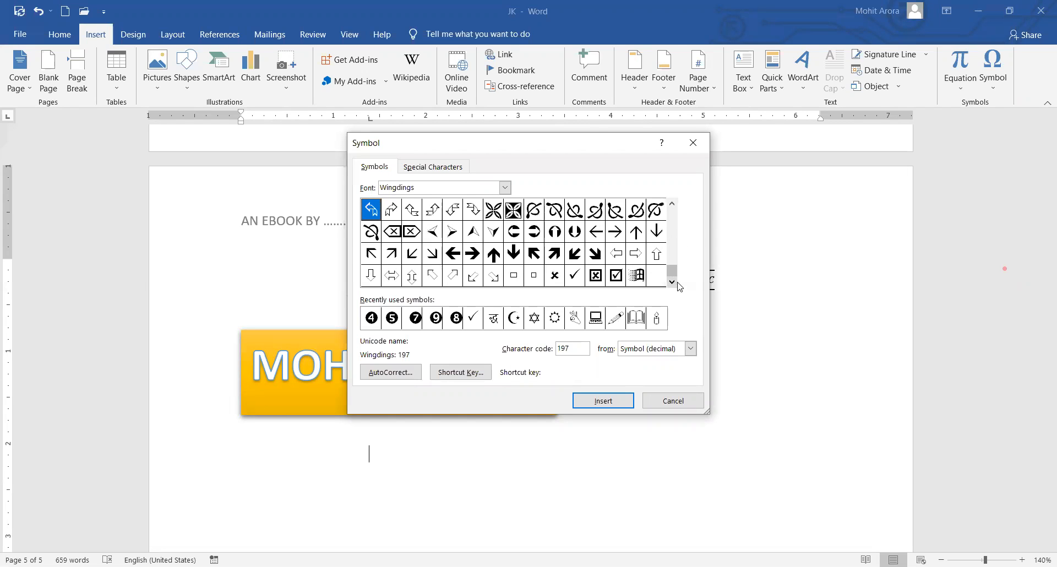
pyautogui.click(615, 277)
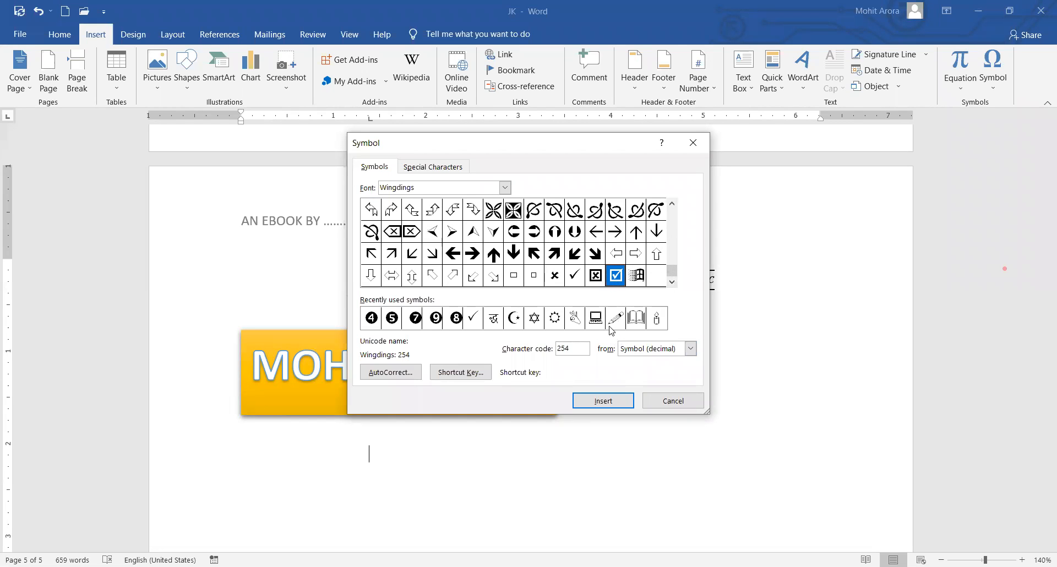
pyautogui.click(602, 405)
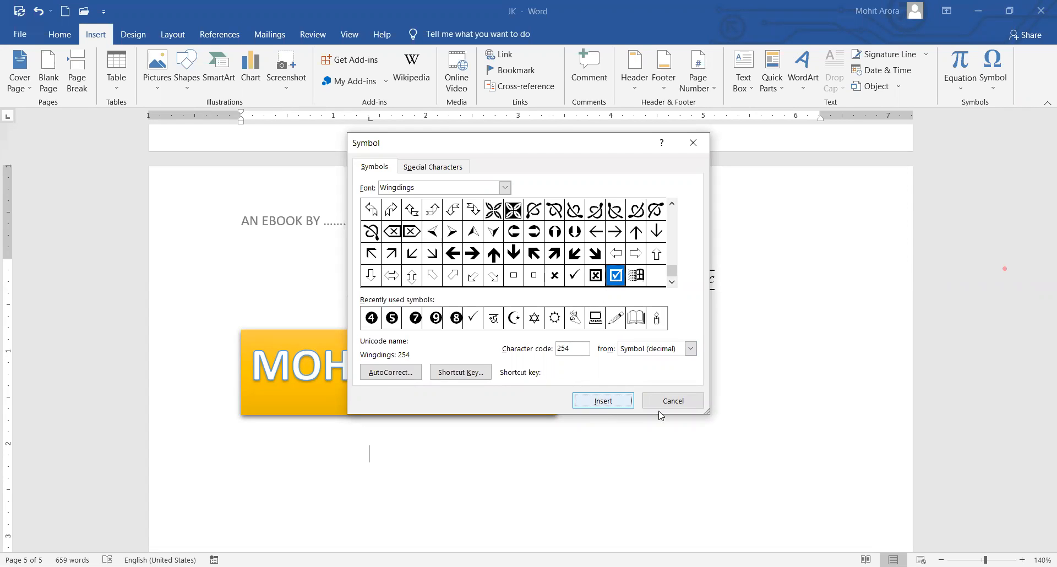
pyautogui.click(672, 401)
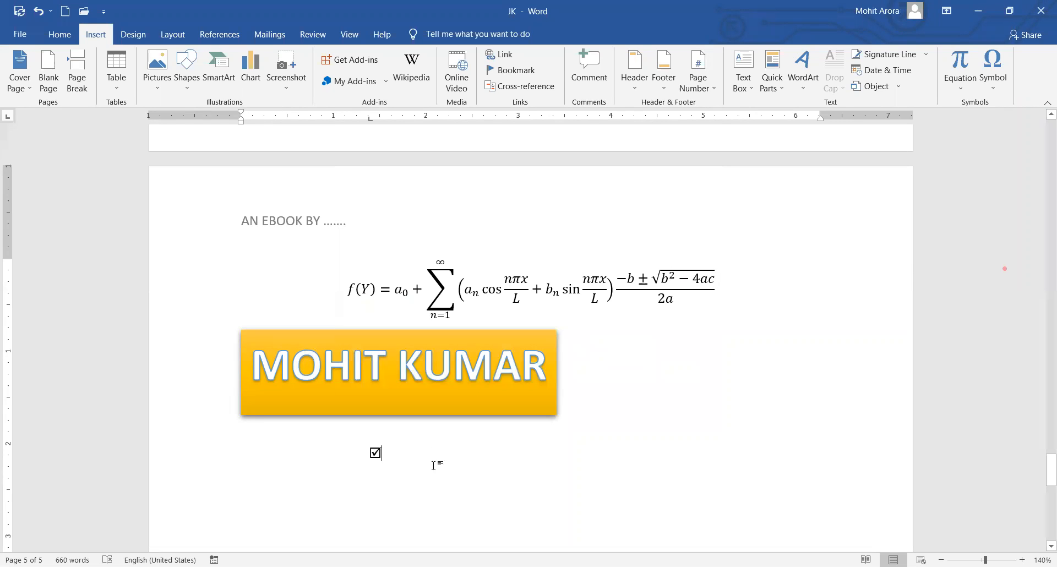
# Set the selected checkbox symbol's font size to 72 and font colour to yellow.
pyautogui.moveTo(389, 454); pyautogui.dragTo(359, 453)
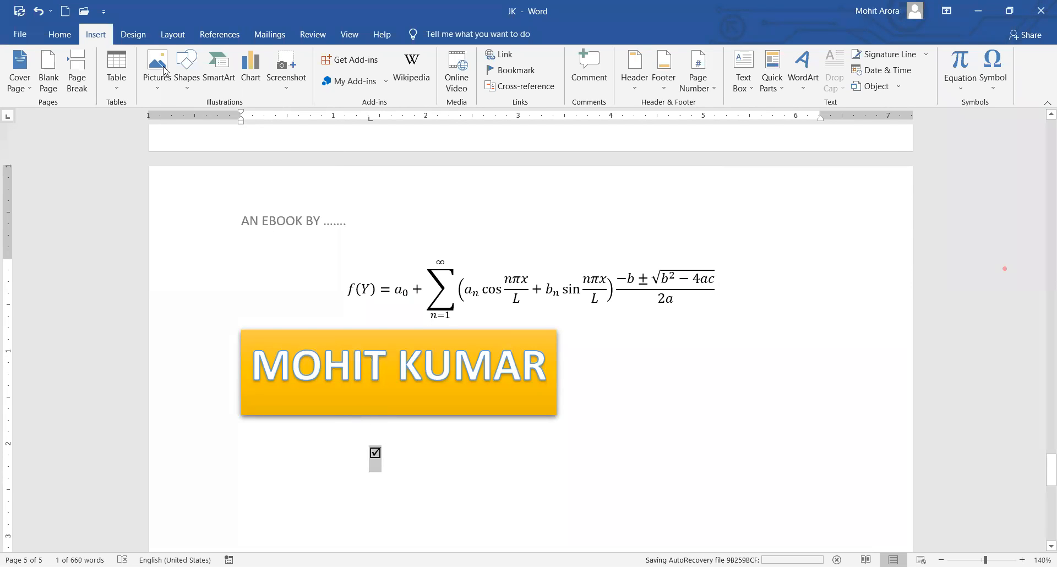
pyautogui.click(59, 35)
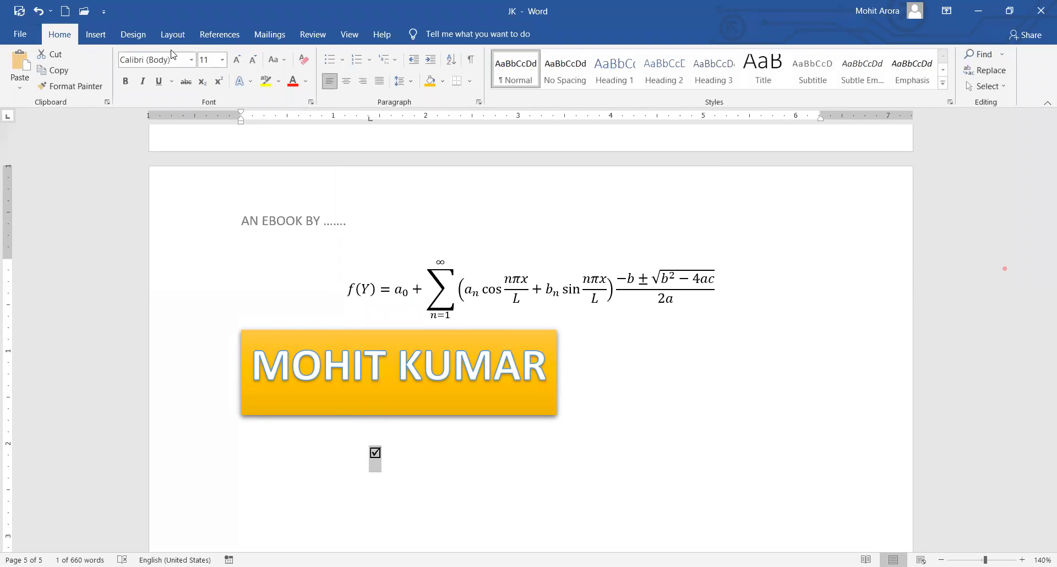
pyautogui.click(222, 59)
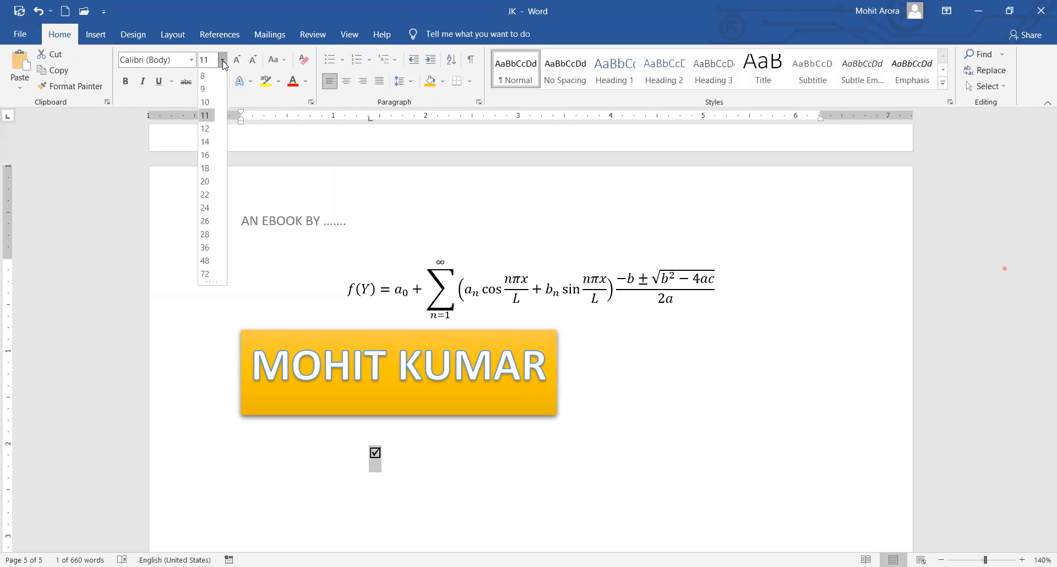
pyautogui.click(205, 274)
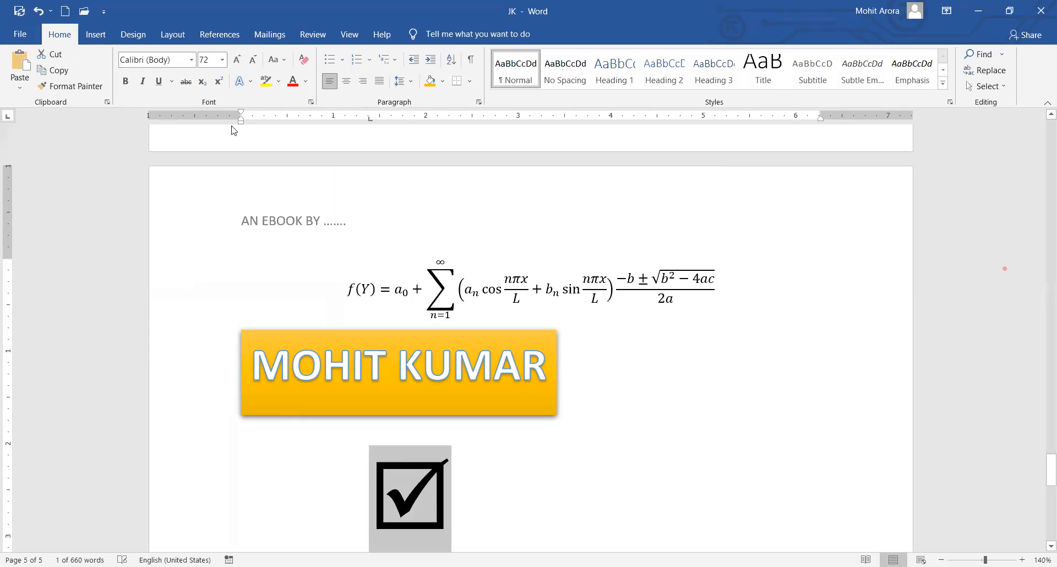
pyautogui.click(307, 81)
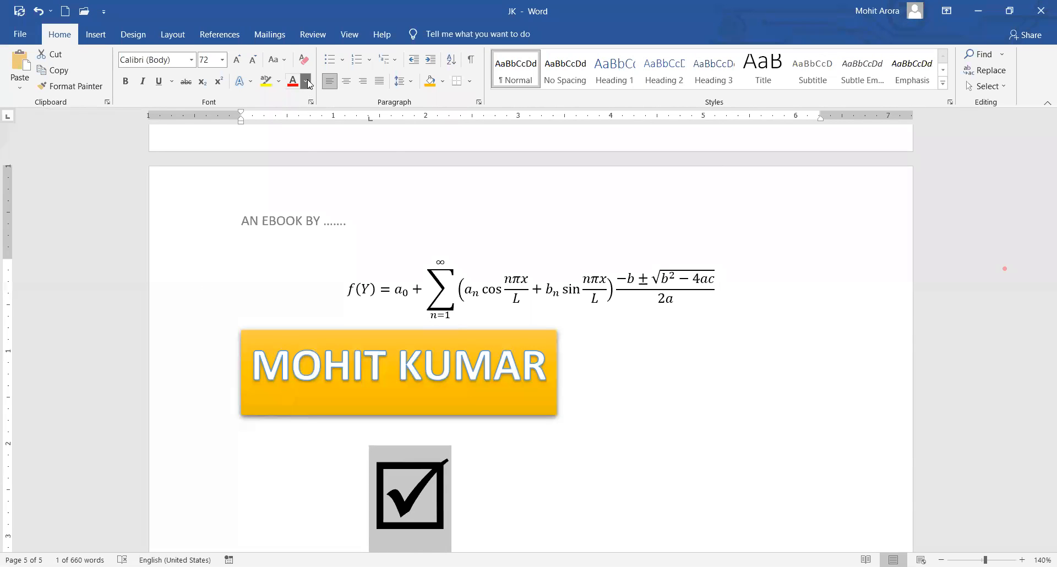
pyautogui.click(325, 205)
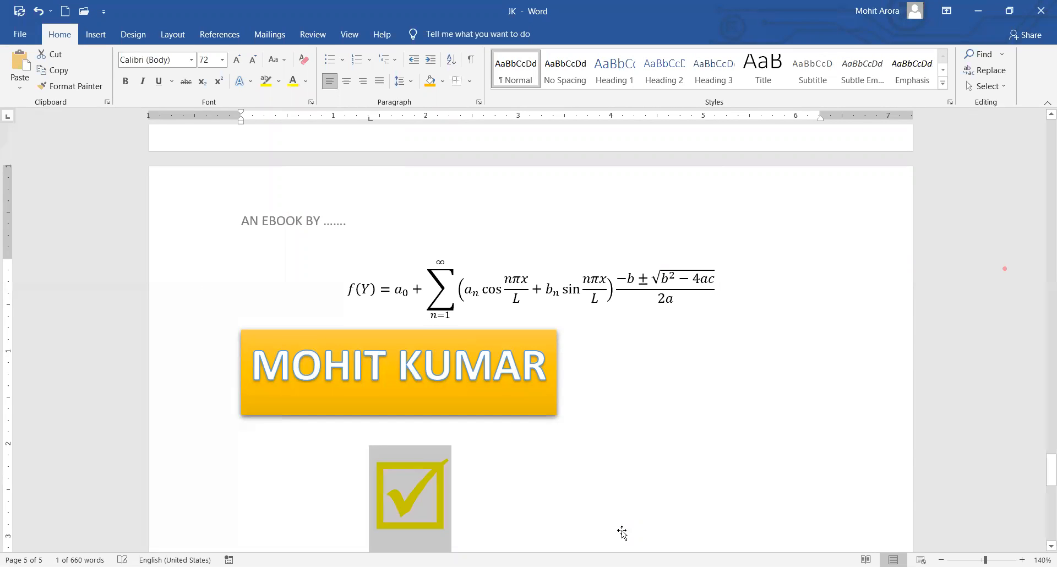
pyautogui.click(668, 439)
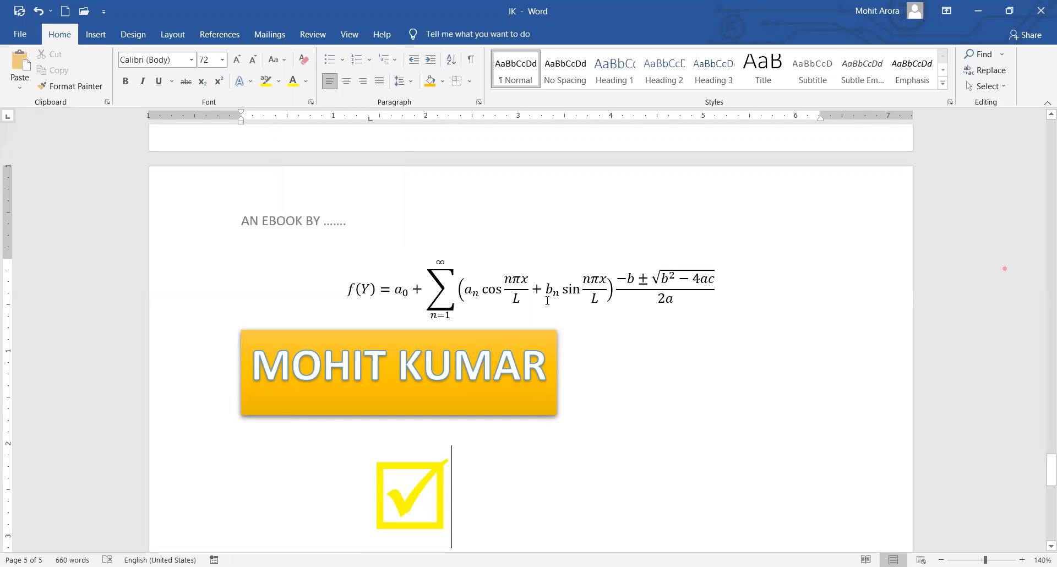
pyautogui.click(95, 34)
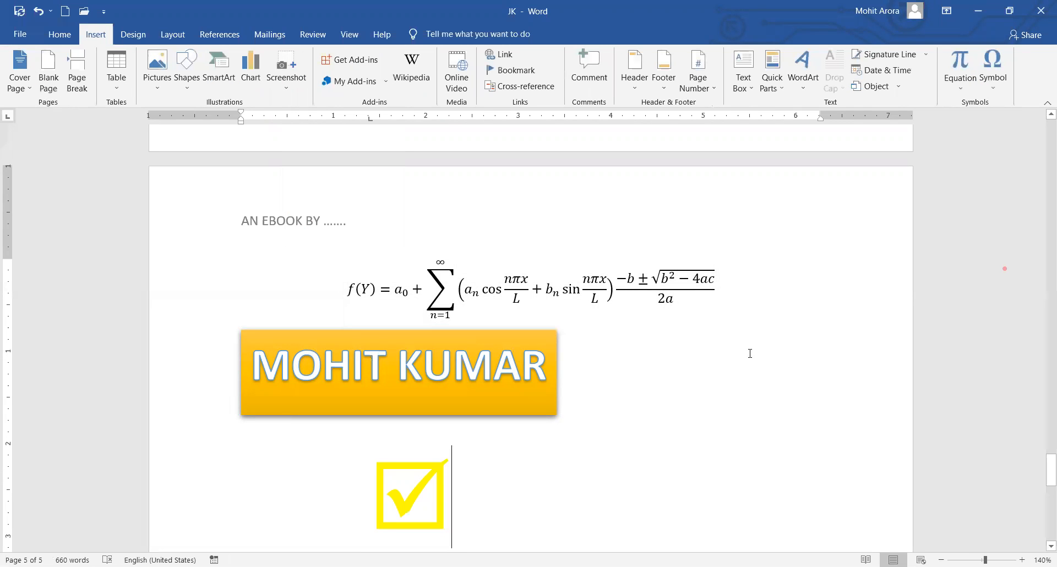